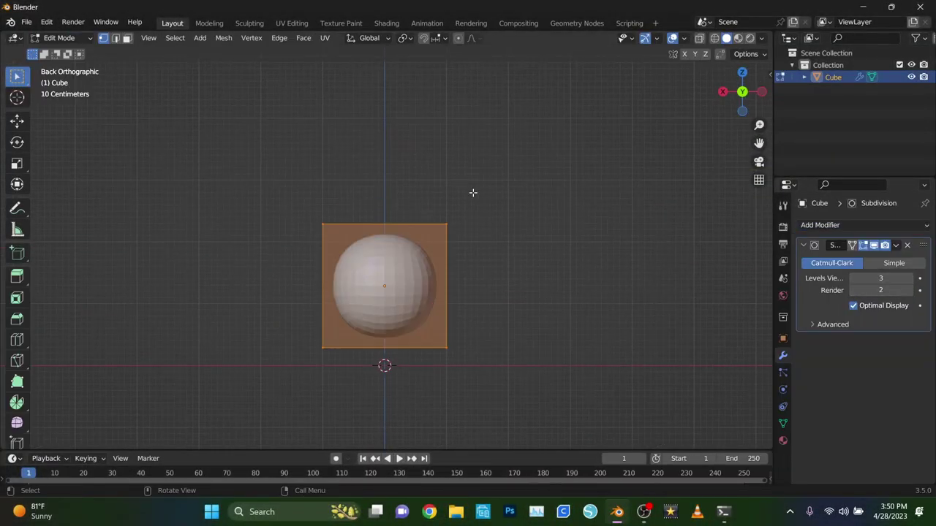
Step: Add a horizontal edge loop and move it to taper the cube body
key("g")
key("y")
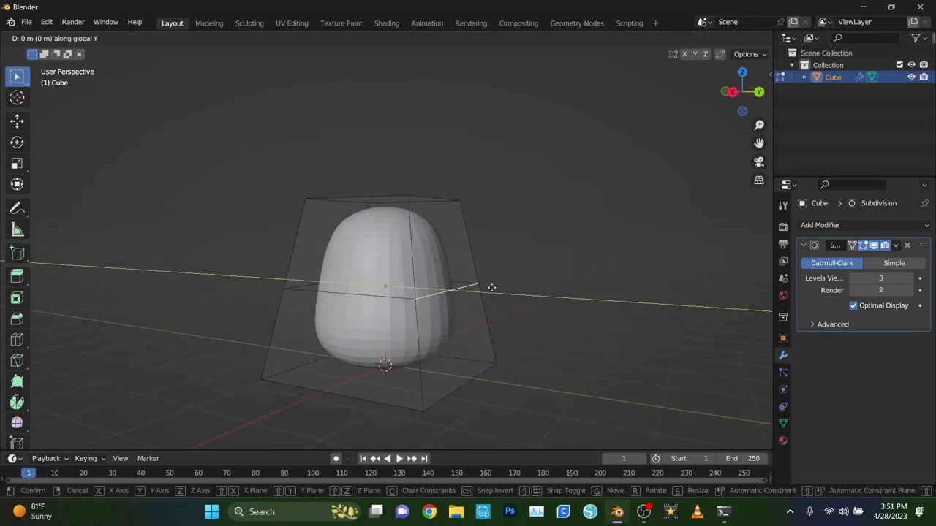
left_click(514, 277)
middle_click_drag(514, 277, 608, 279)
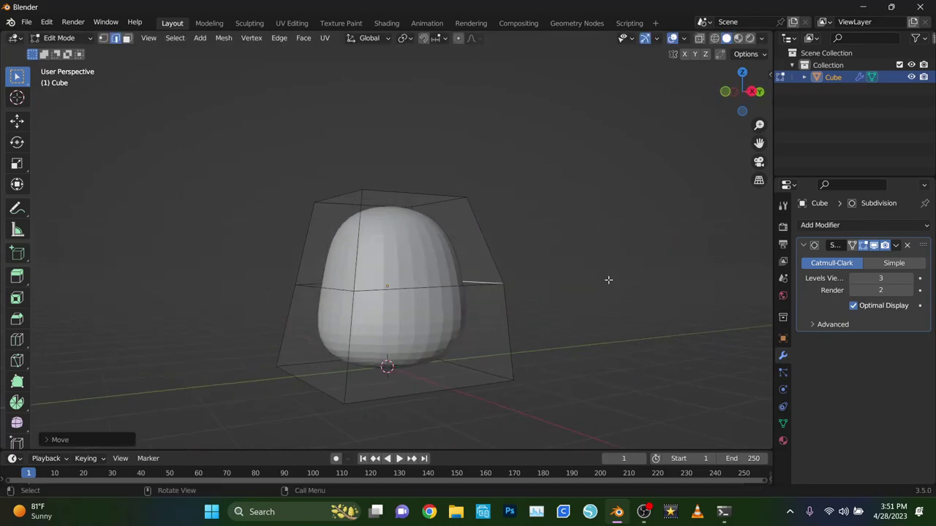
key("alt+z")
middle_click_drag(368, 286, 555, 278)
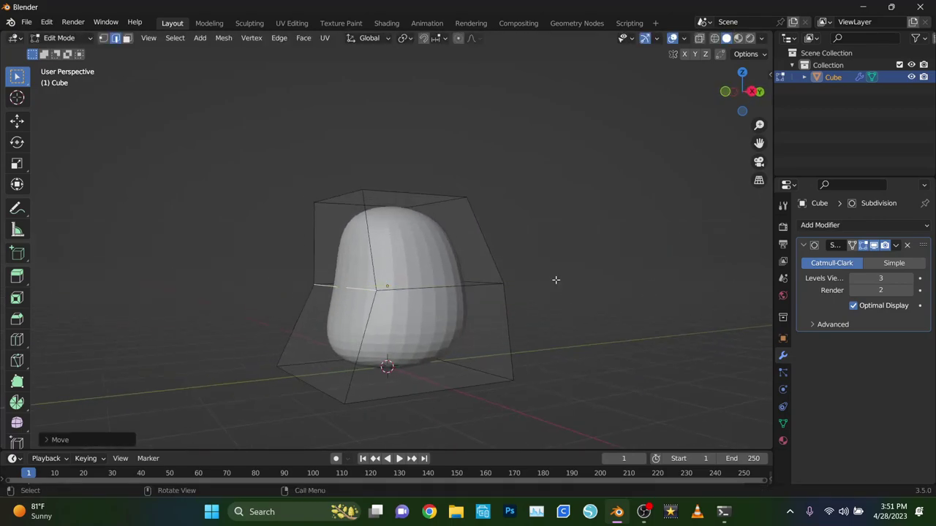
Step: Return to Object Mode and add a cylinder for the neck
key("3")
key("a")
key("alt+a")
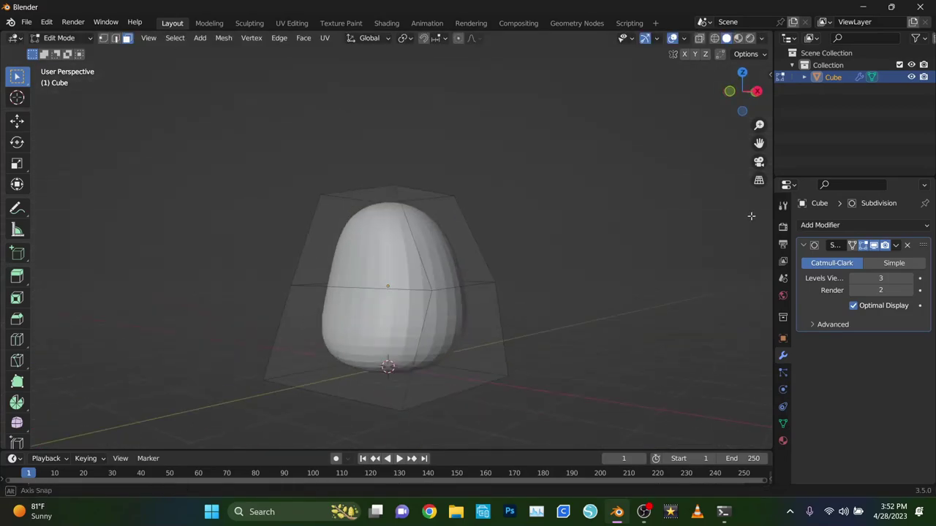
key("Tab")
key("shift+a")
left_click(330, 212)
Step: Move the cylinder up onto the body and shrink it into a neck
key("g")
key("z")
key("s")
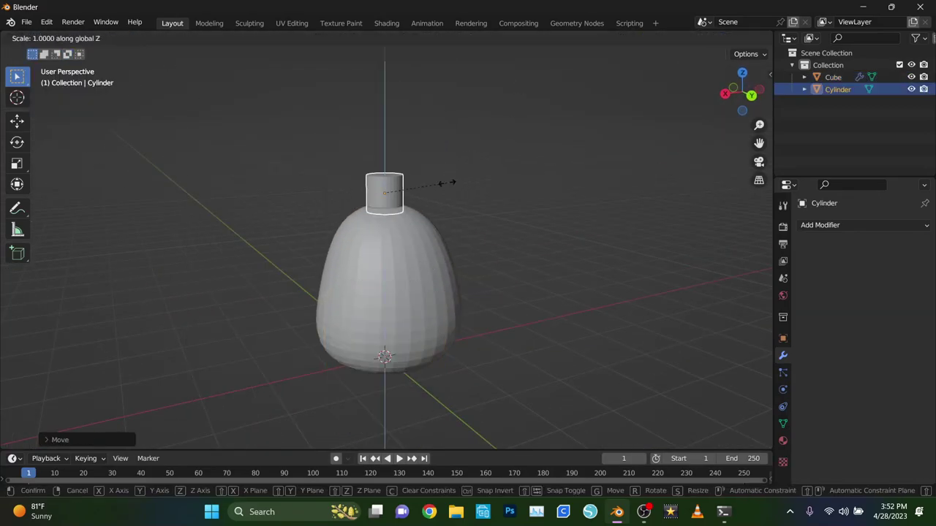
left_click(472, 193)
middle_click_drag(472, 193, 483, 193)
Step: Add a cube, lift it above the neck, and give it a Subdivision Surface modifier
key("shift+a")
left_click(314, 236)
key("g")
key("z")
left_click(828, 228)
left_click(684, 423)
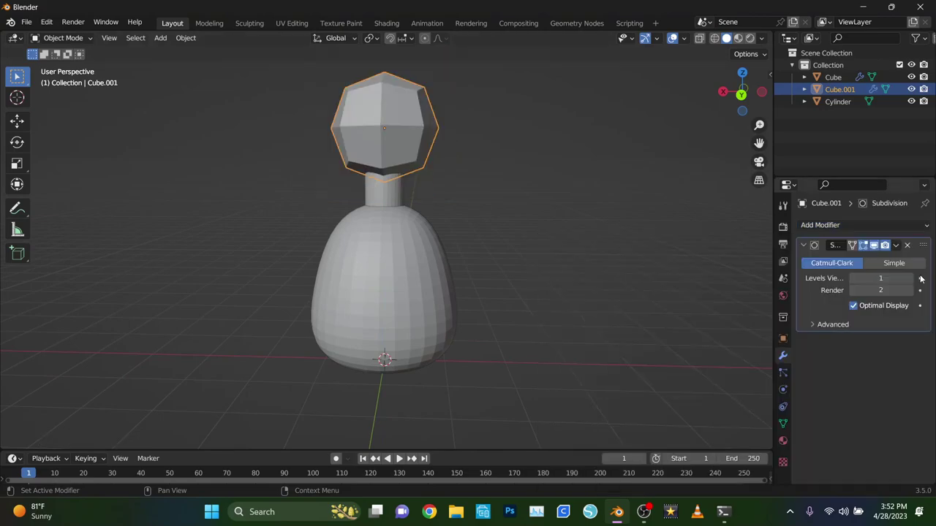
Step: In Edit Mode, shrink the head cage's bottom face and move and enlarge its top face
left_click_drag(866, 278, 899, 277)
middle_click_drag(541, 242, 557, 233)
left_click(58, 37)
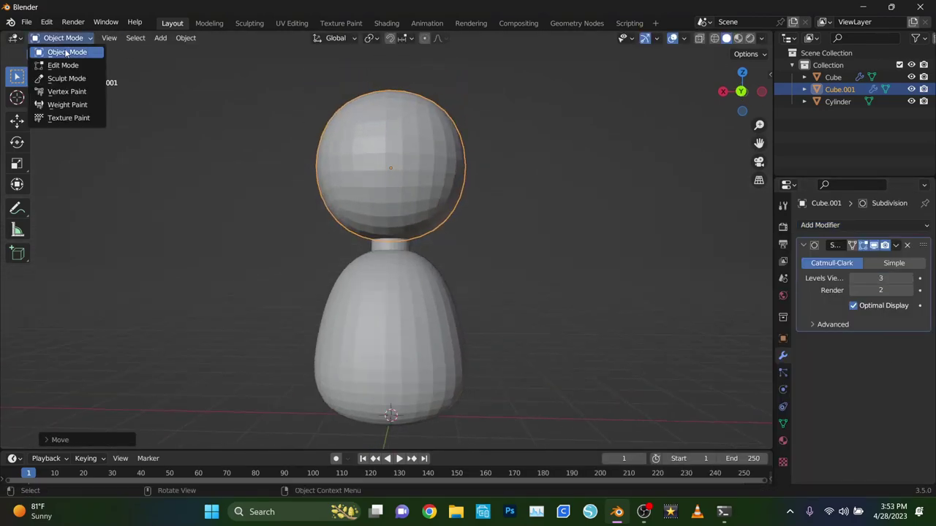
left_click(59, 52)
left_click(351, 251)
key("s")
left_click(395, 71)
key("g")
left_click(600, 162)
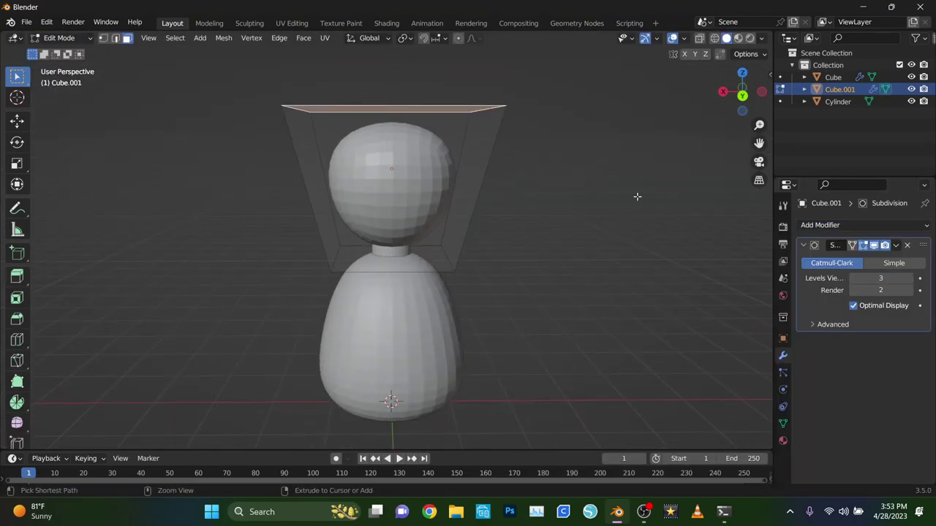
middle_click_drag(641, 182, 574, 157)
key("s")
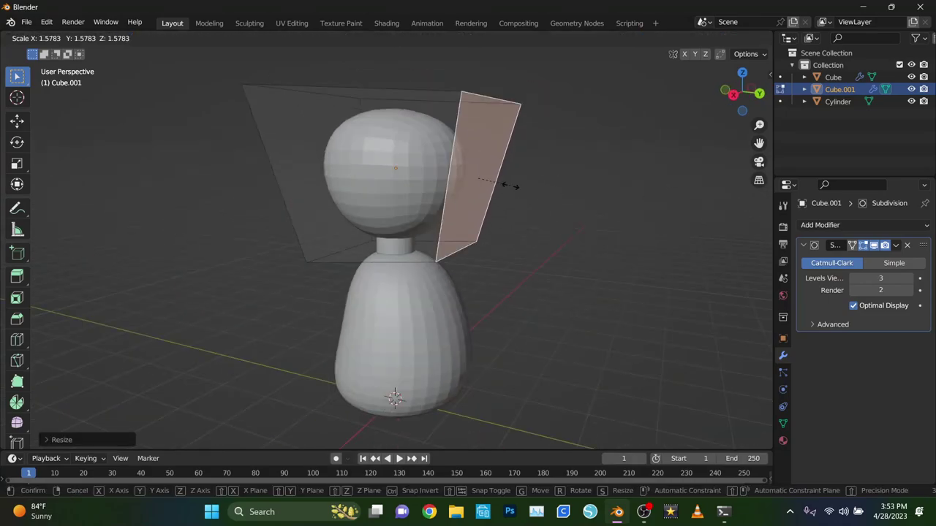
left_click(486, 200)
Step: From the side view, resize and raise the face, then scale the head cage along X
key("KP_1")
key("KP_3")
key("s")
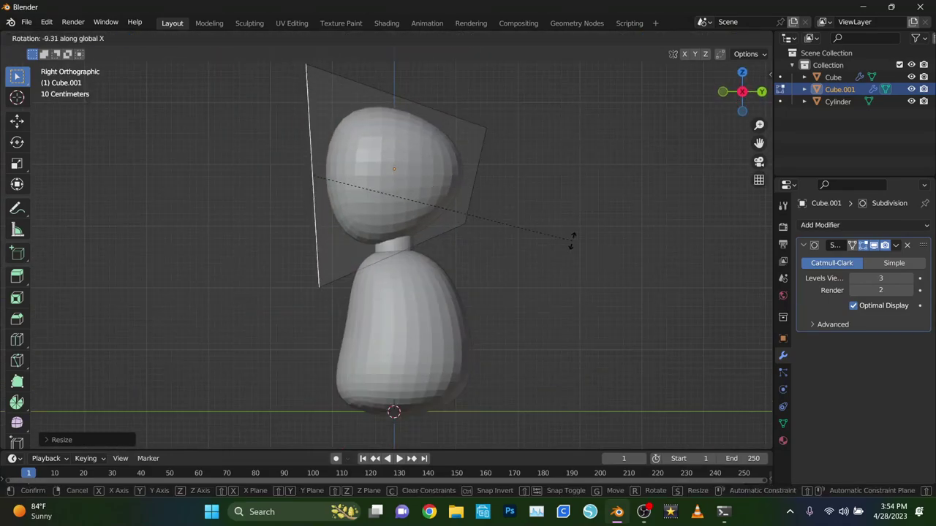
middle_click_drag(584, 197, 493, 216)
key("g")
key("z")
key("a")
middle_click_drag(560, 163, 599, 171)
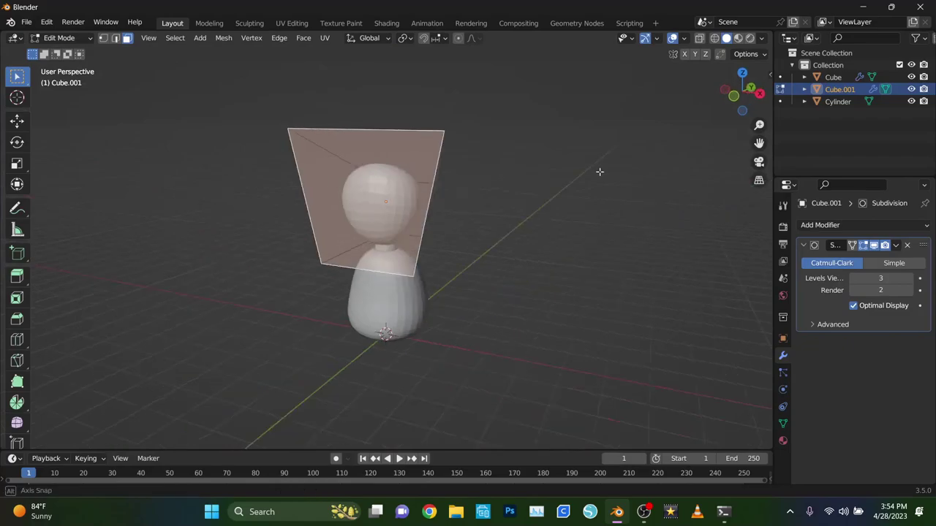
key("s")
key("x")
Step: Bevel a top corner vertex of the head cage
key("1")
left_click(356, 199)
key("ctrl+shift+b")
middle_click_drag(512, 190, 685, 180)
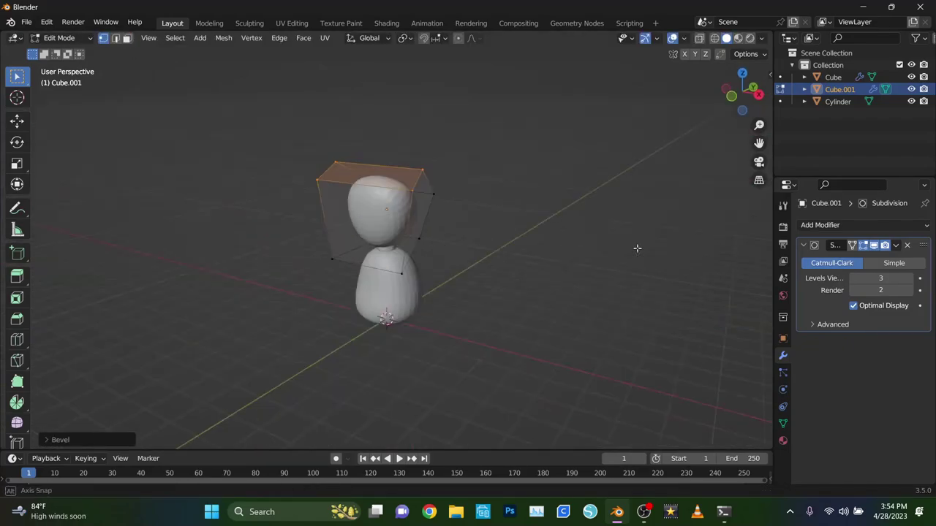
middle_click_drag(636, 249, 508, 261)
Step: Select the cage's top edge loop and scale it to round the head
left_click(469, 221)
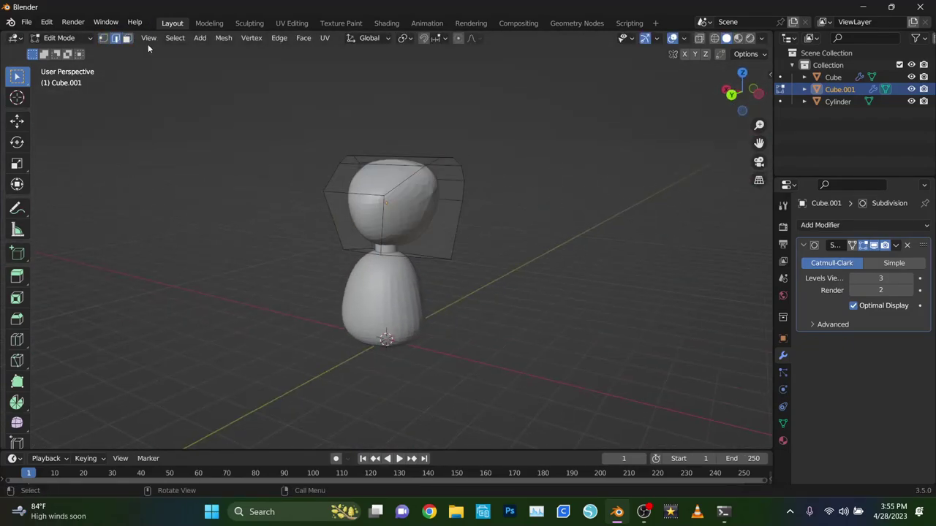
left_click(499, 200)
mouse_move(499, 201)
middle_mouse_down()
mouse_move(515, 215)
mouse_move(602, 229)
mouse_move(489, 211)
middle_mouse_up()
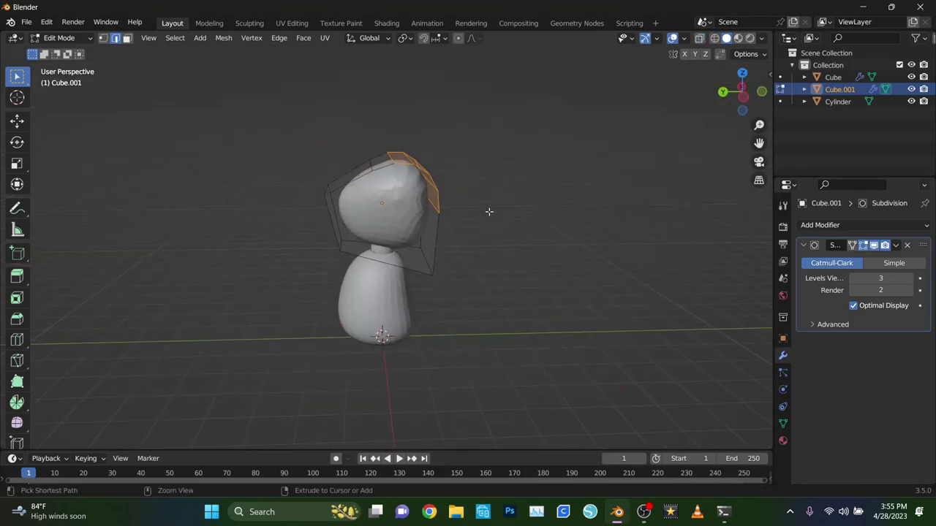
left_click(635, 193)
mouse_move(635, 194)
middle_mouse_down()
mouse_move(568, 171)
mouse_move(592, 185)
mouse_move(314, 125)
mouse_move(619, 144)
mouse_move(503, 202)
middle_mouse_up()
Step: Back in Object Mode, add a small UV sphere for an ear
key("3")
key("Tab")
key("shift+a")
left_click(424, 231)
key("s")
left_click(464, 284)
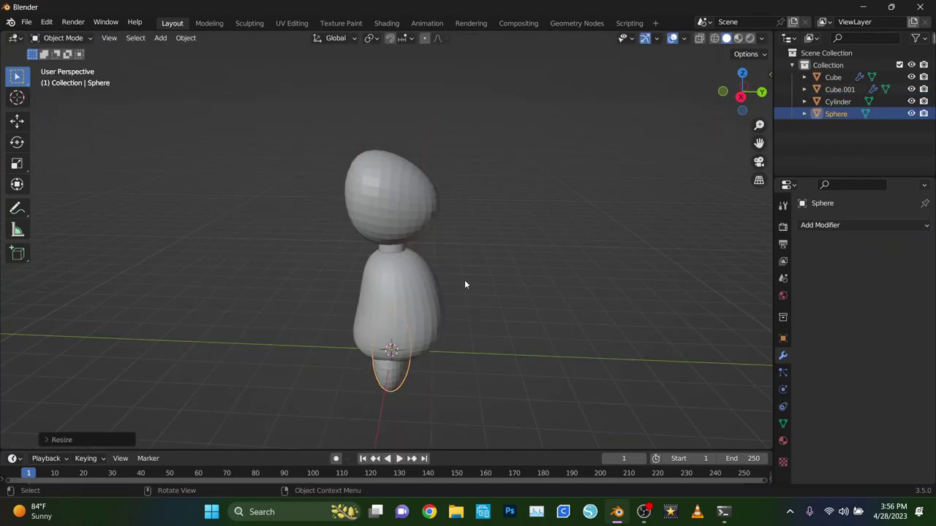
left_click(446, 157)
Step: Position the ear sphere and add a Mirror modifier mirrored around Cube.001
key("ctrl+KP_1")
key("g")
key("y")
left_click(820, 224)
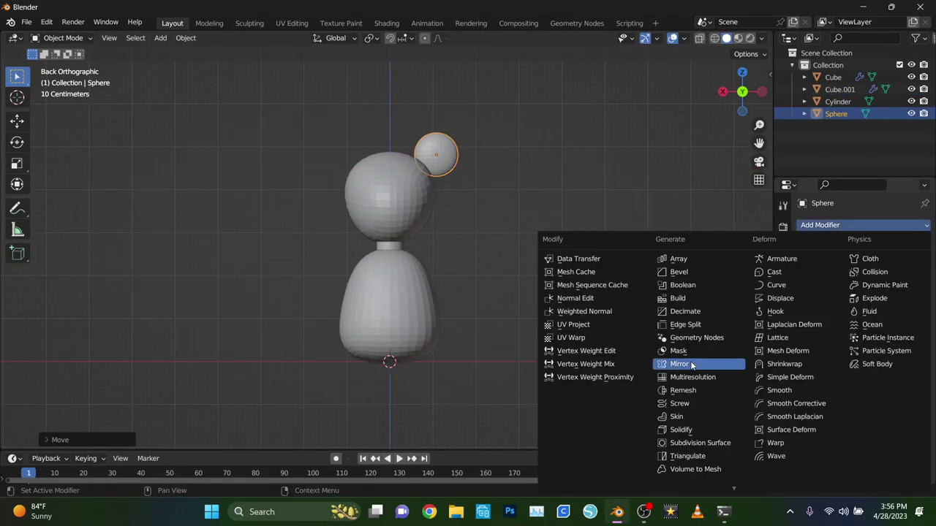
left_click(689, 364)
left_click(396, 213)
Step: Inspect the ear mesh in isolated local view, then return to Object Mode
left_click(439, 146)
key("Tab")
key("KP_Divide")
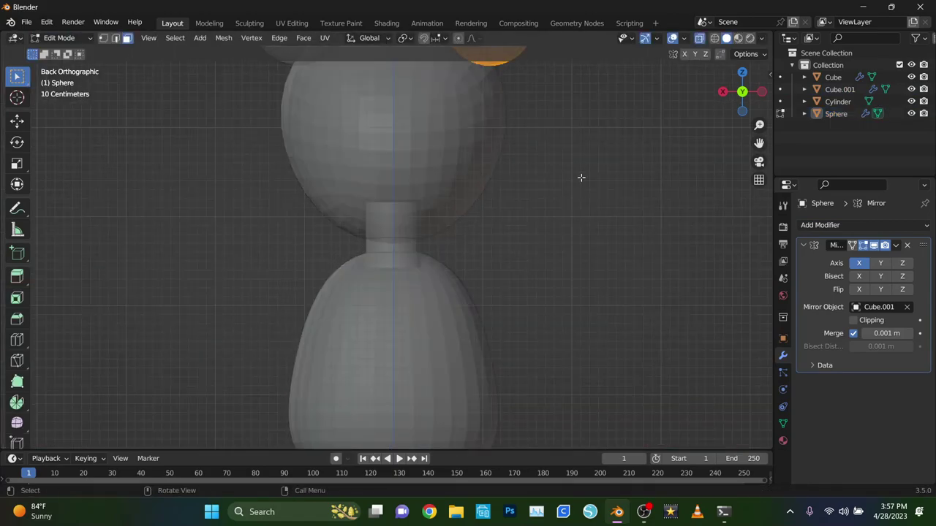
left_click(509, 315)
key("Escape")
key("KP_Divide")
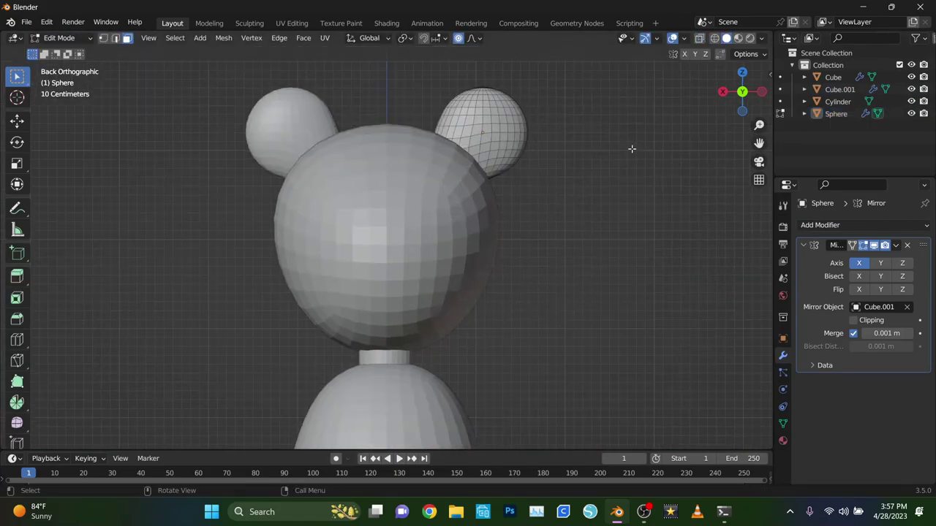
key("Tab")
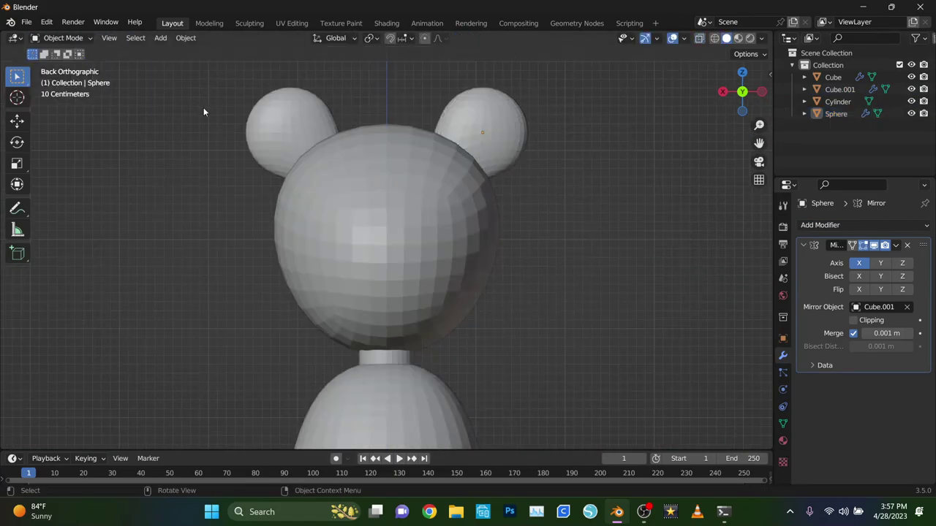
Step: Edit the head Cube.001, scaling a side face with soft falloff
mouse_move(203, 111)
middle_mouse_down()
mouse_move(380, 157)
mouse_move(481, 269)
mouse_move(401, 227)
mouse_move(505, 228)
mouse_move(610, 205)
middle_mouse_up()
left_click(400, 227)
key("Tab")
key("2")
left_click(321, 219)
key("s")
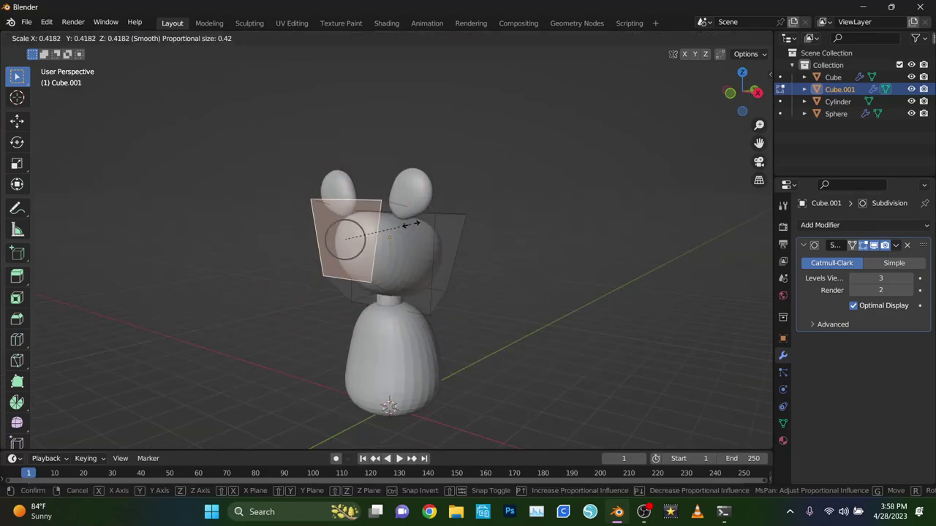
left_click(408, 225)
mouse_move(408, 225)
middle_mouse_down()
mouse_move(577, 250)
mouse_move(588, 228)
middle_mouse_up()
left_click(577, 249)
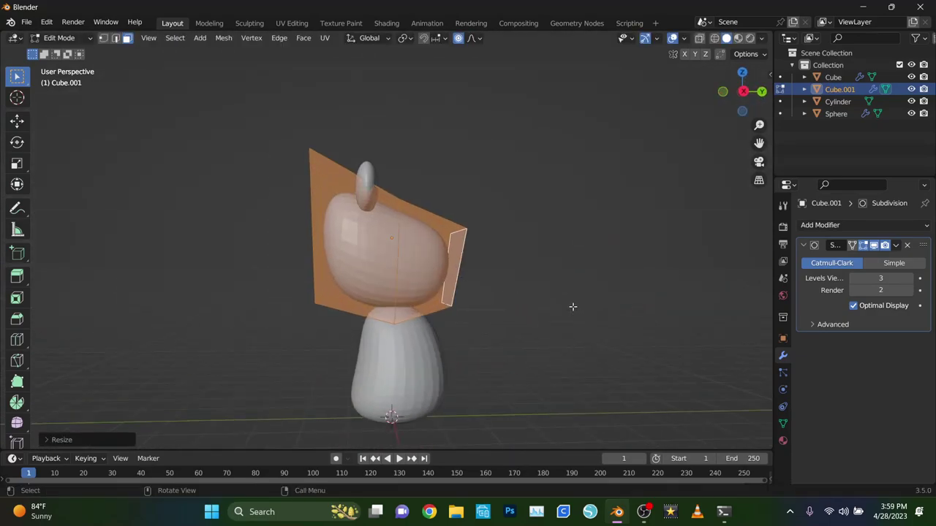
Step: Undo the recent head edits on Cube.001
middle_click_drag(572, 307, 549, 241)
key("ctrl+z")
key("ctrl+z")
key("ctrl+z")
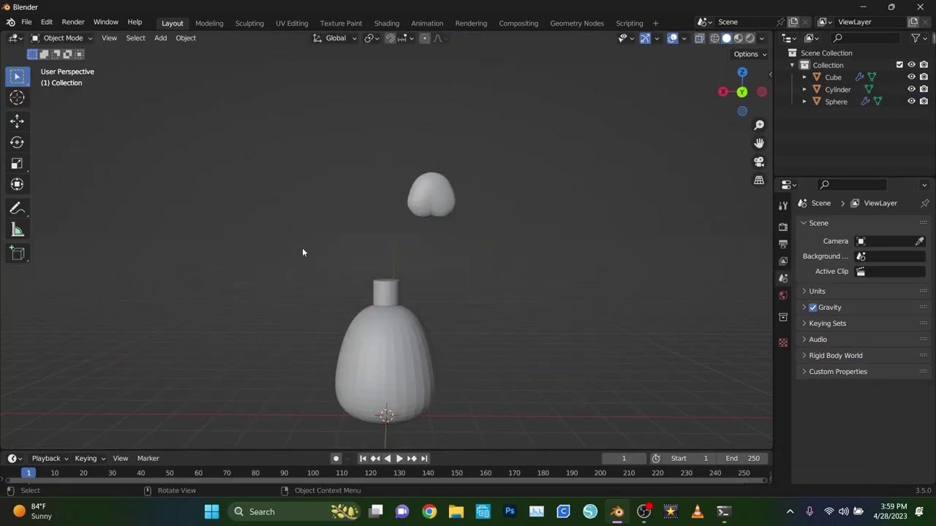
key("shift+a")
Step: Add a UV sphere for the head and raise it vertically into place
left_click(365, 245)
key("g")
key("z")
left_click(614, 161)
key("g")
key("z")
mouse_move(614, 161)
middle_mouse_down()
mouse_move(626, 181)
mouse_move(448, 192)
mouse_move(382, 209)
middle_mouse_up()
left_click(627, 180)
Step: Delete the sphere's left half and add a Mirror modifier on the chosen axis
key("KP_1")
key("KP_Decimal")
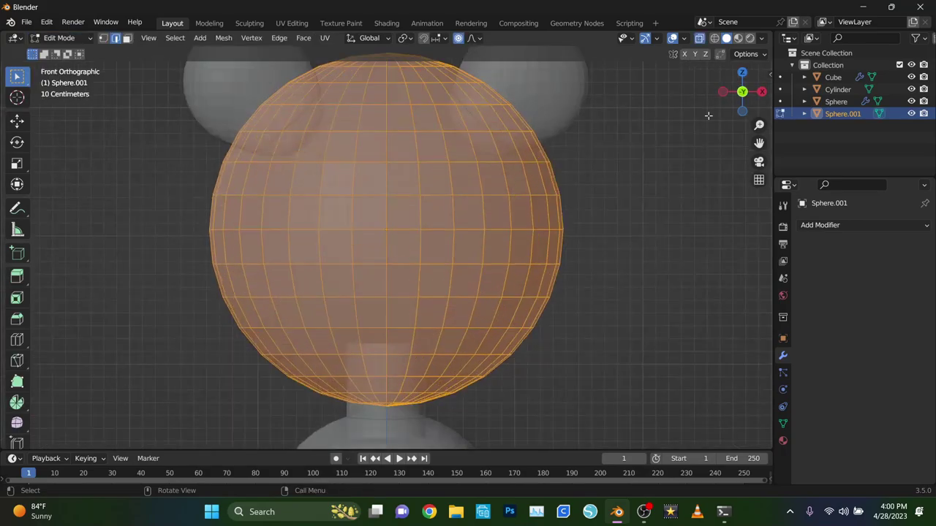
key("ctrl+KP_1")
left_click_drag(249, 88, 386, 409)
key("x")
left_click(497, 329)
left_click(862, 225)
left_click(679, 363)
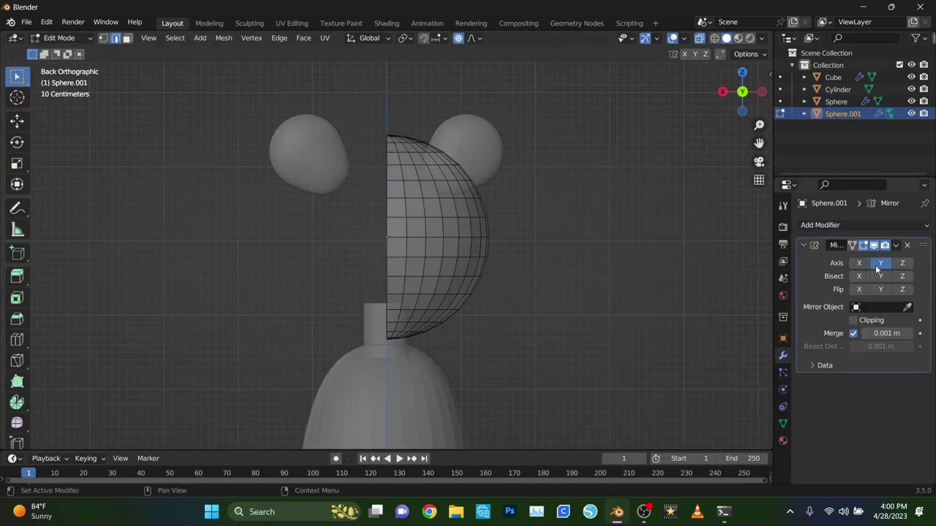
Step: Soft-move a cheek vertex with proportional editing to widen the cheek
key("ctrl+KP_3")
key("ctrl+KP_1")
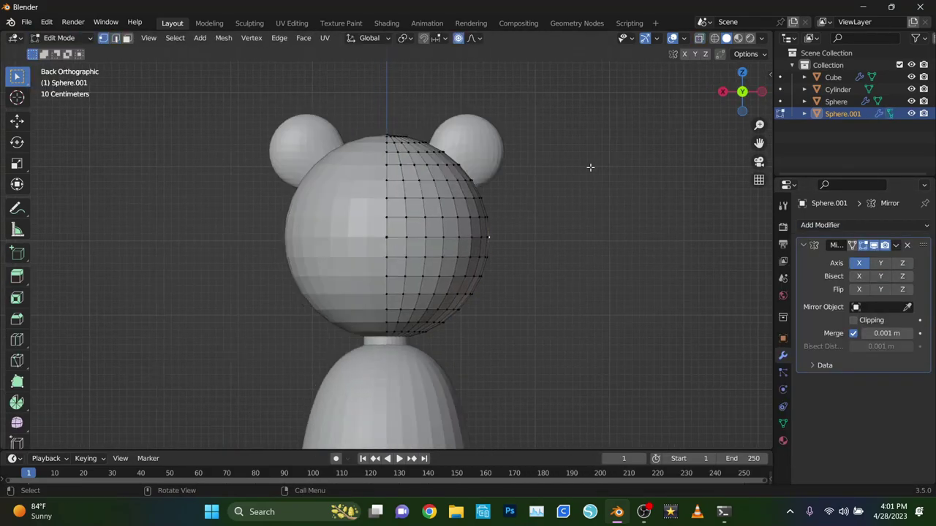
left_click(506, 326)
middle_click_drag(507, 326, 454, 288)
left_click(723, 90)
key("g")
left_click(470, 293)
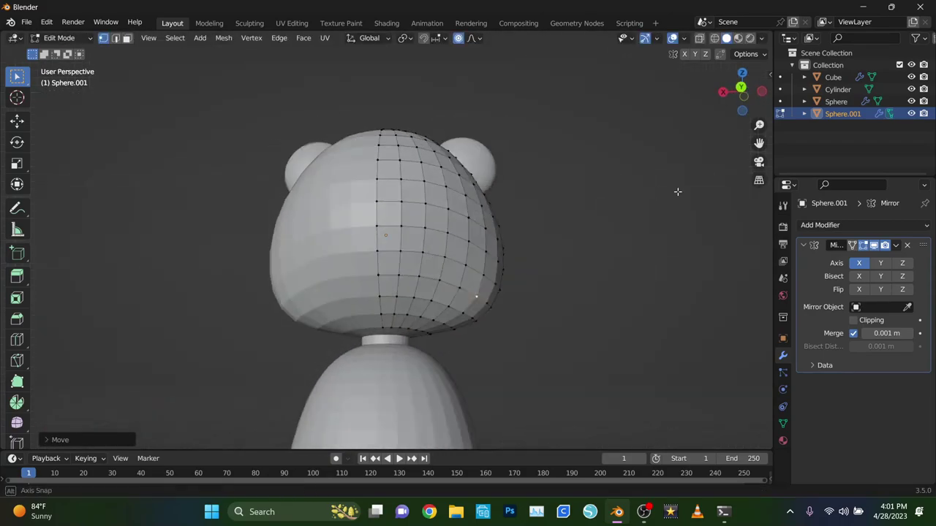
Step: Select the lower head vertices, keep the mirror seam joined, and push them outward softly
left_click_drag(378, 304, 398, 329)
mouse_move(398, 330)
middle_mouse_down()
mouse_move(702, 125)
mouse_move(706, 244)
middle_mouse_up()
key("ctrl+KP_3")
key("ctrl+KP_3")
left_click(722, 92)
key("g")
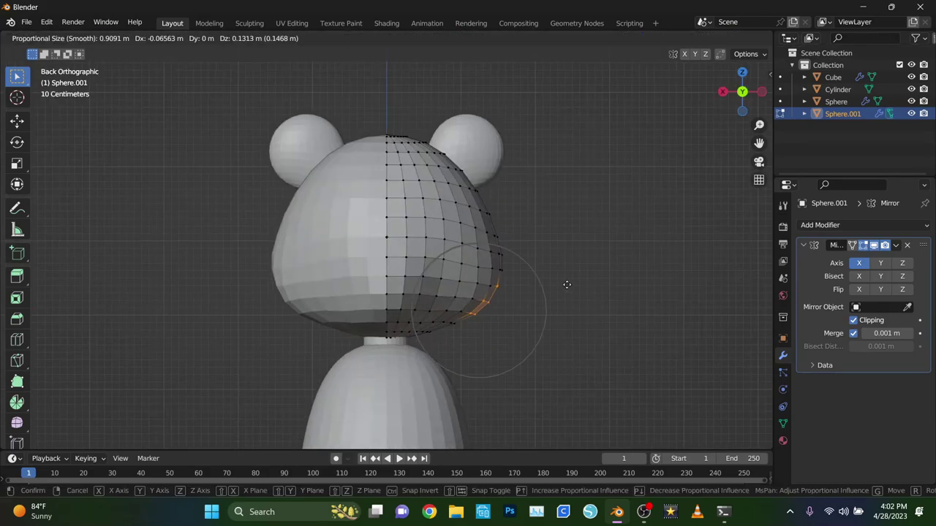
Step: Refine the cheeks and lower head with further soft moves from side and back views
key("ctrl+KP_3")
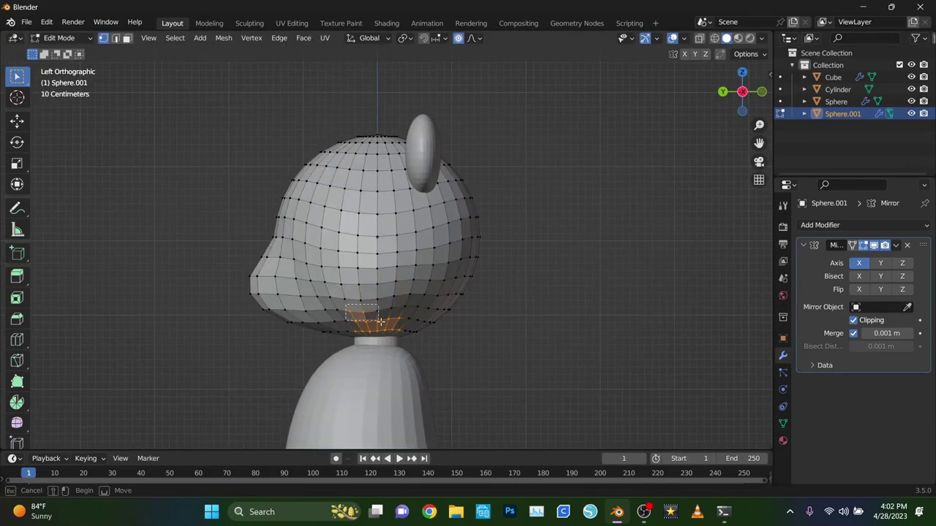
key("ctrl+KP_1")
key("g")
left_click(528, 316)
key("ctrl+KP_3")
key("ctrl+KP_1")
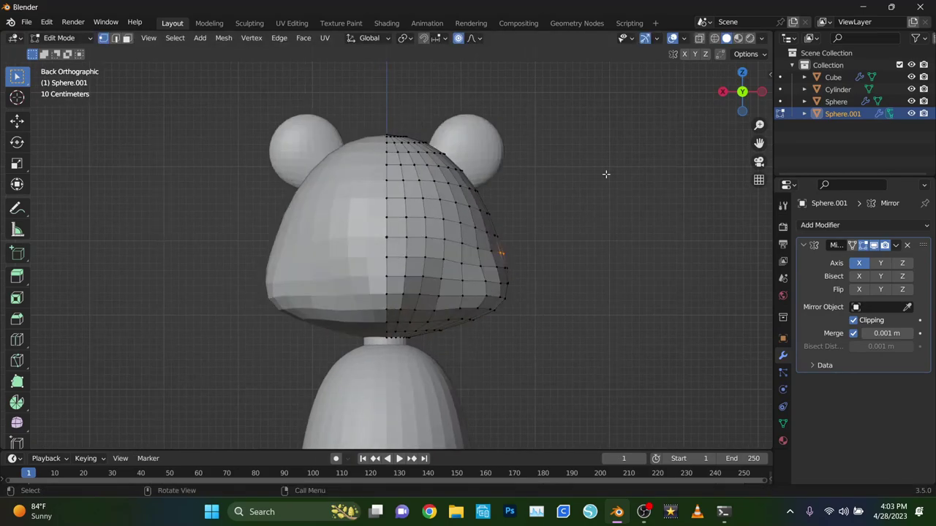
left_click(595, 176)
key("ctrl+KP_3")
key("ctrl+KP_1")
key("g")
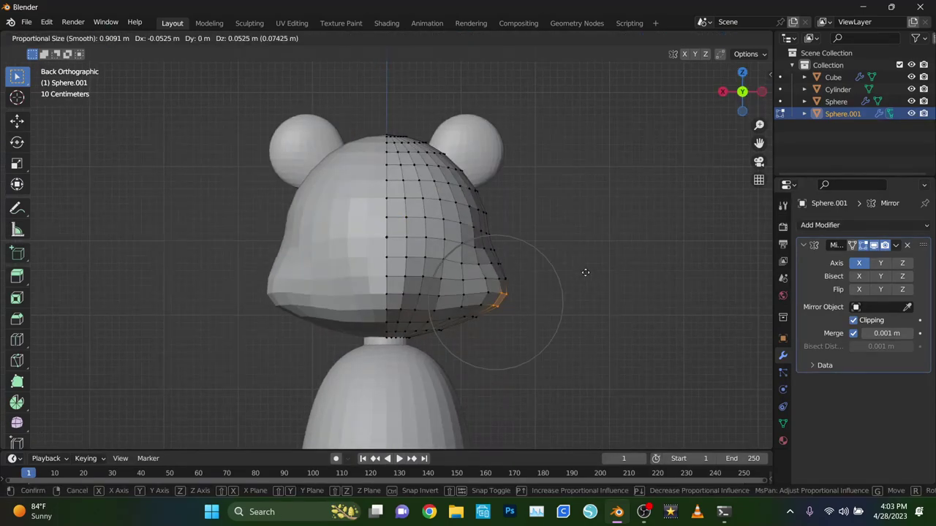
left_click(481, 332)
Step: Push the lower head out once more with soft falloff for fuller cheeks
middle_click_drag(481, 333, 627, 173)
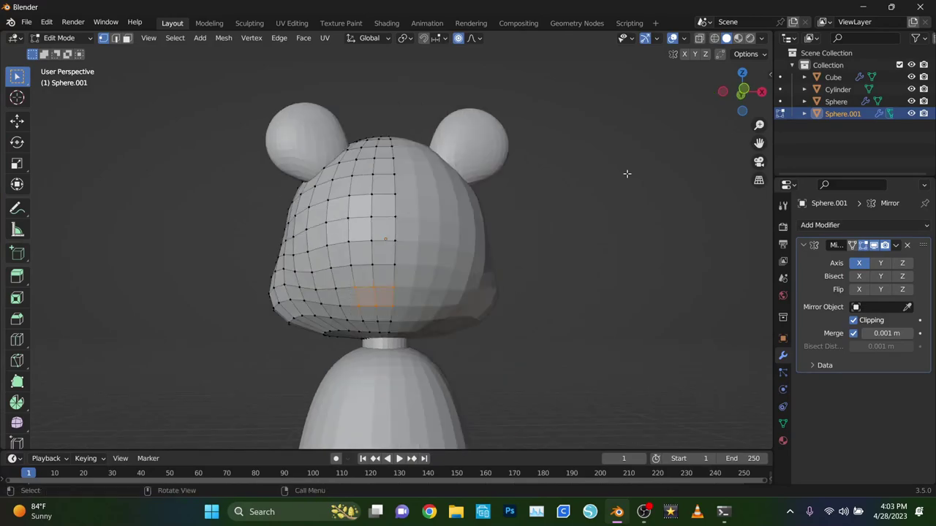
key("ctrl+KP_3")
key("g")
key("ctrl+KP_1")
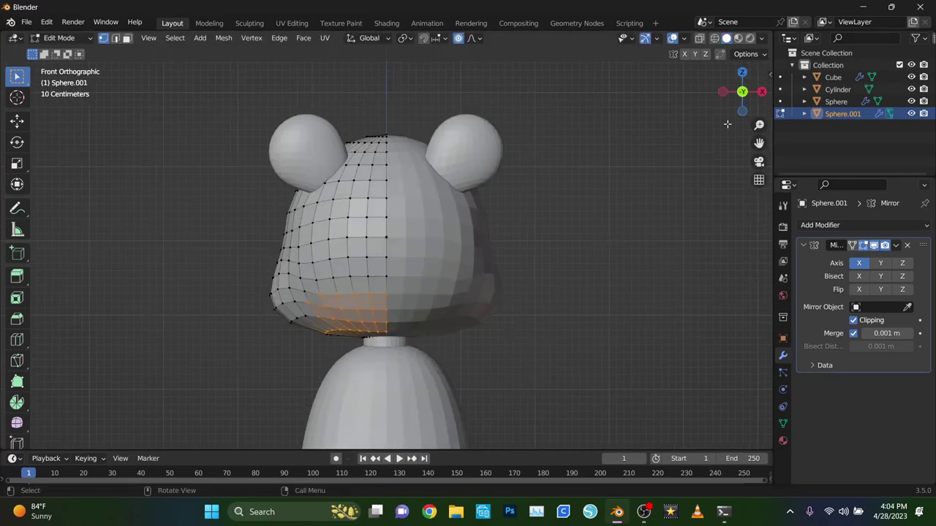
key("ctrl+KP_3")
key("g")
left_click(470, 344)
mouse_move(470, 344)
middle_mouse_down()
mouse_move(744, 95)
mouse_move(447, 169)
middle_mouse_up()
Step: Leave Edit Mode on the head and inspect the bear from behind
left_click(744, 95)
key("Tab")
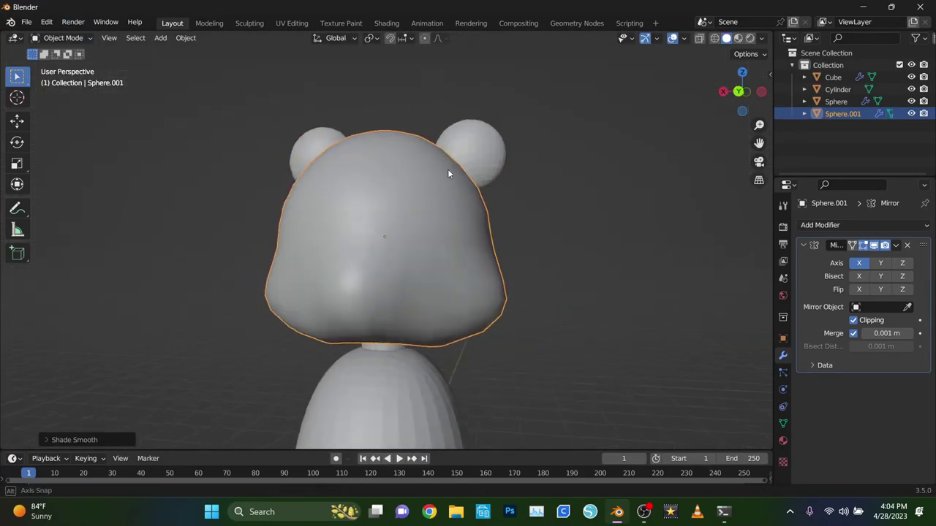
key("ctrl+KP_1")
scroll(594, 185, "down", 2)
scroll(594, 186, "up", 3)
middle_click_drag(594, 185, 591, 256)
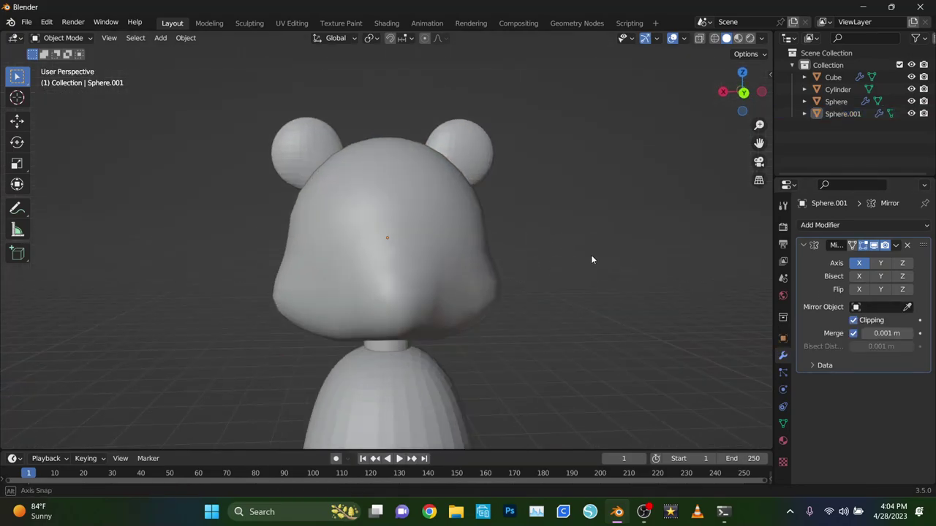
Step: Scale the ears flat front to back in Edit Mode and shade them smooth
left_click(549, 162)
middle_click_drag(550, 163, 517, 196)
key("Tab")
mouse_move(507, 149)
middle_mouse_down()
mouse_move(545, 149)
mouse_move(618, 115)
mouse_move(402, 181)
middle_mouse_up()
key("ctrl+KP_3")
key("s")
key("Tab")
right_click(402, 181)
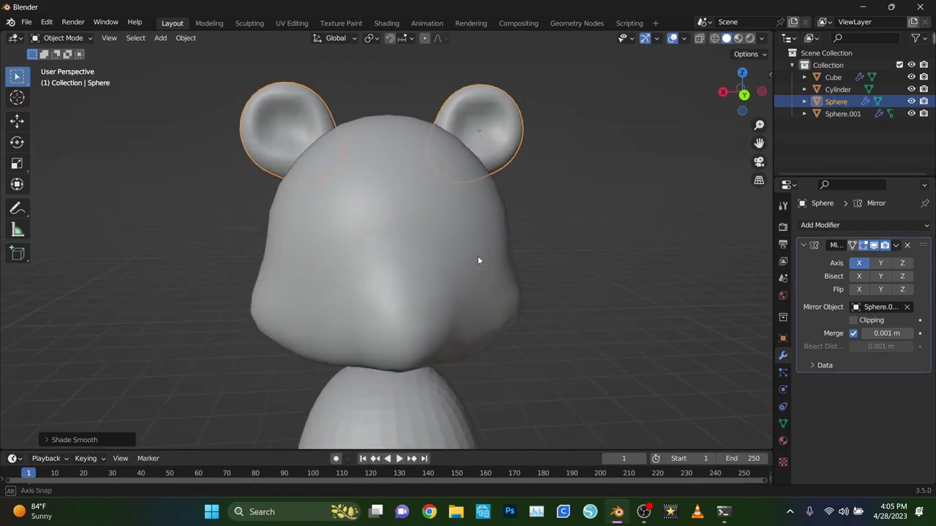
Step: Add a UV sphere and move it beside the body along X
scroll(477, 255, "down", 3)
left_click(384, 380)
left_click(391, 303)
middle_click_drag(438, 306, 544, 250)
key("shift+a")
left_click(636, 287)
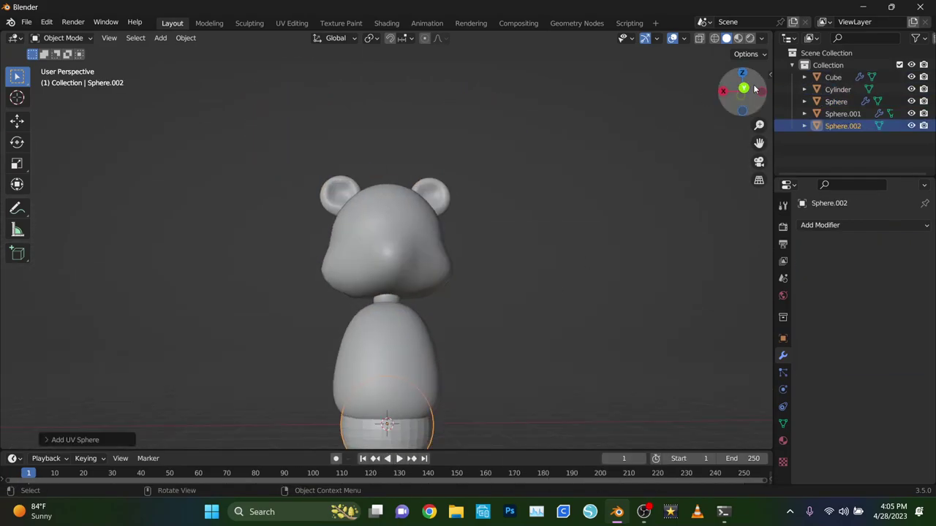
key("ctrl+KP_1")
key("g")
key("x")
key("z")
left_click(658, 131)
Step: Enter Edit Mode, undo the change, and reselect the body block
left_click(55, 37)
left_click(58, 65)
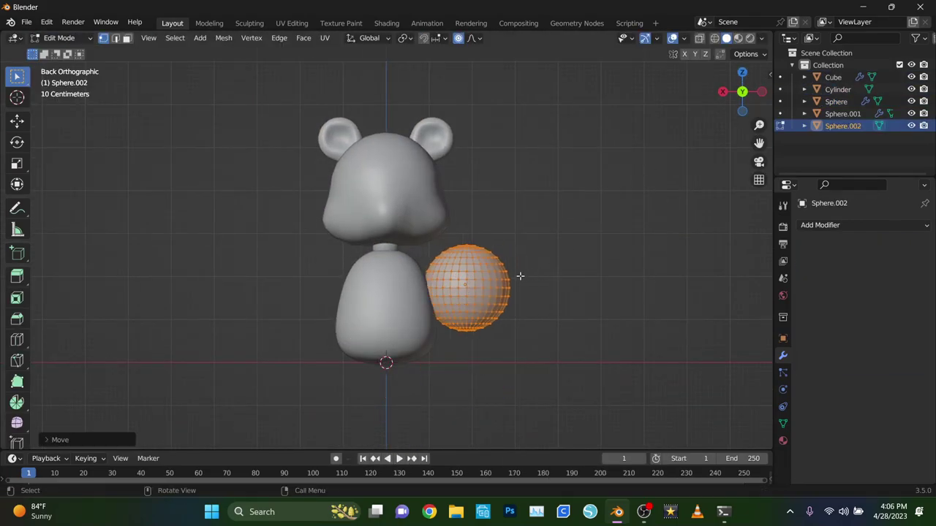
middle_click_drag(606, 303, 595, 251)
key("ctrl+z")
key("ctrl+z")
key("ctrl+z")
left_click(393, 276)
middle_click_drag(393, 276, 379, 215)
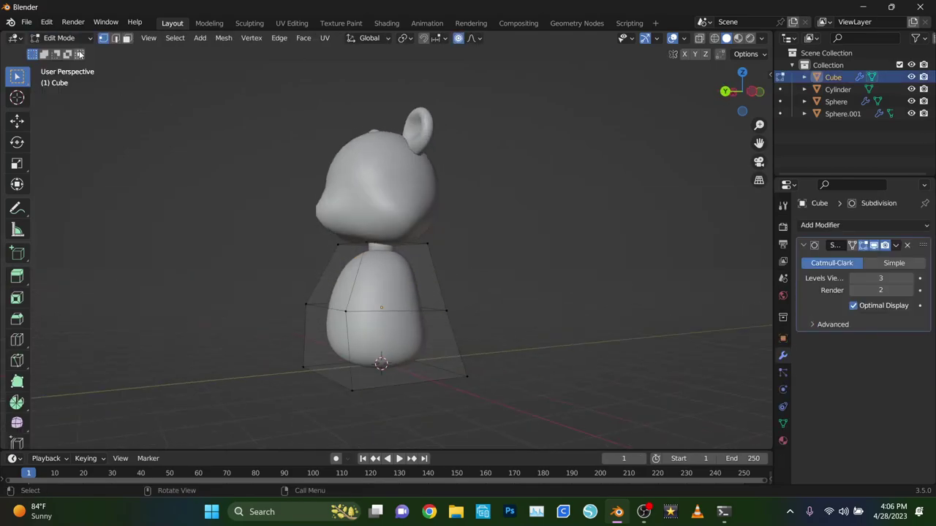
Step: Add a cube, subdivide it at level 3, and move it along Y to the shoulder
key("shift+a")
left_click(379, 220)
left_click(834, 226)
key("ctrl+3")
key("g")
key("y")
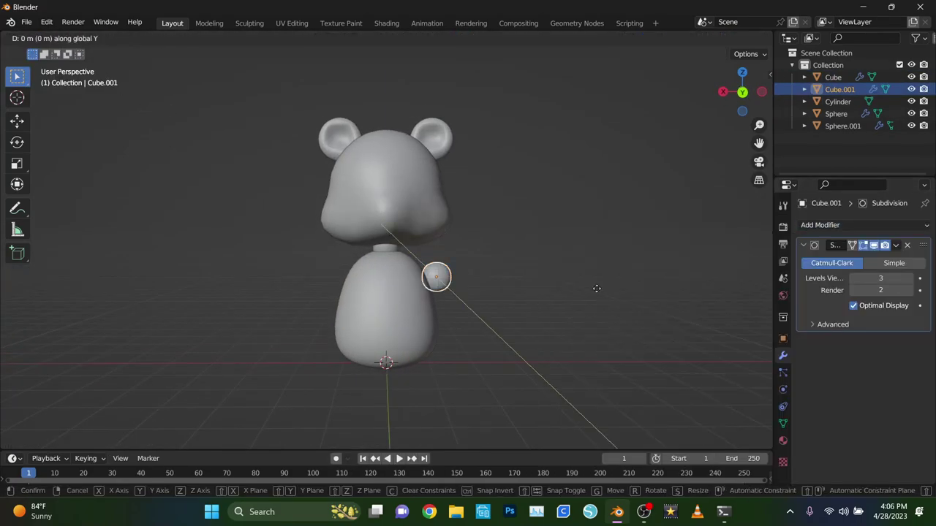
left_click(535, 268)
Step: Enlarge the arm's end face and check the mirrored arm
middle_click_drag(534, 268, 370, 296)
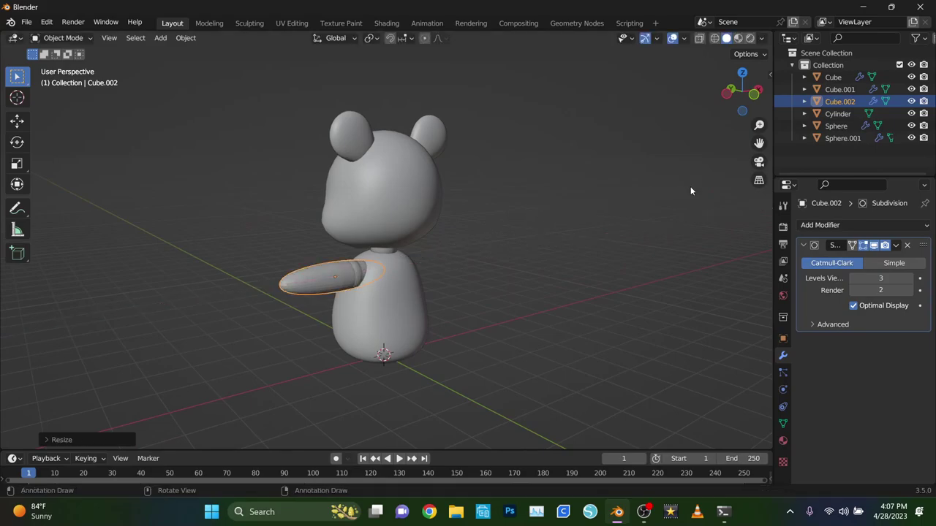
middle_click_drag(690, 190, 234, 169)
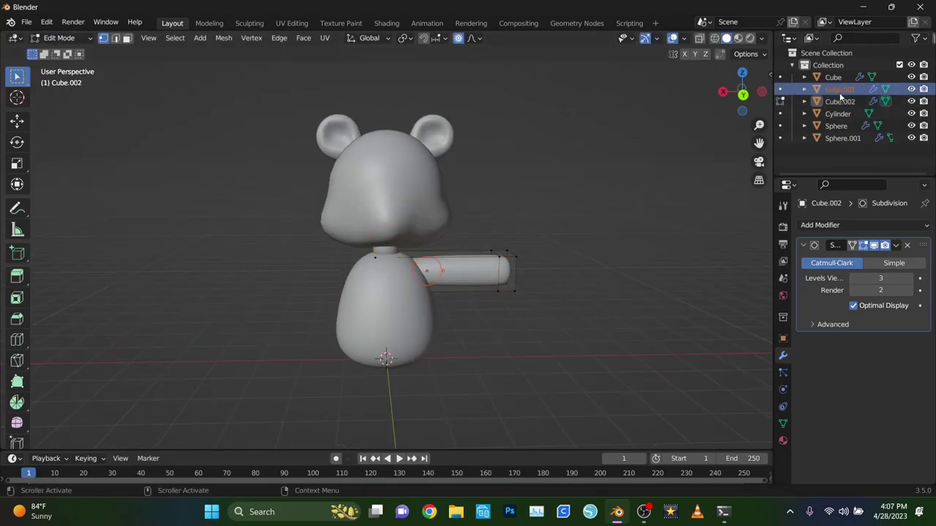
key("s")
left_click(623, 307)
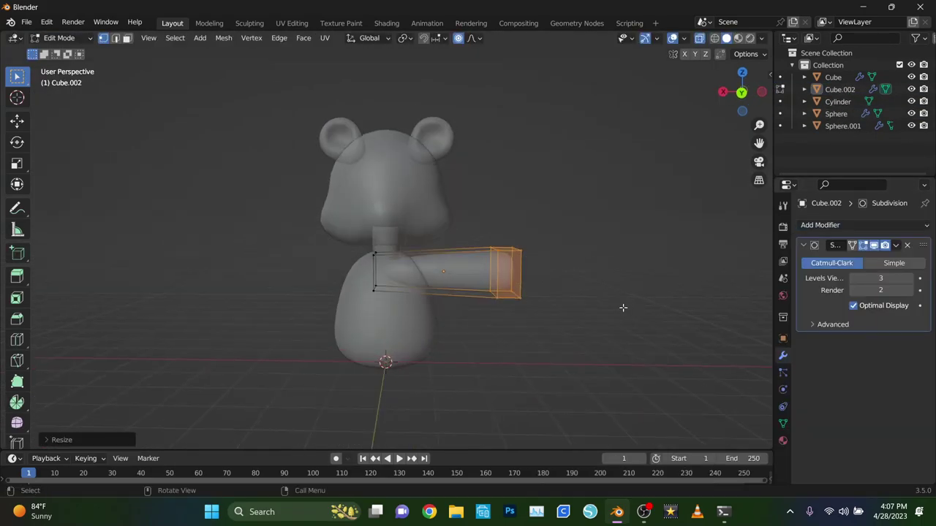
key("alt+z")
key("g")
key("Escape")
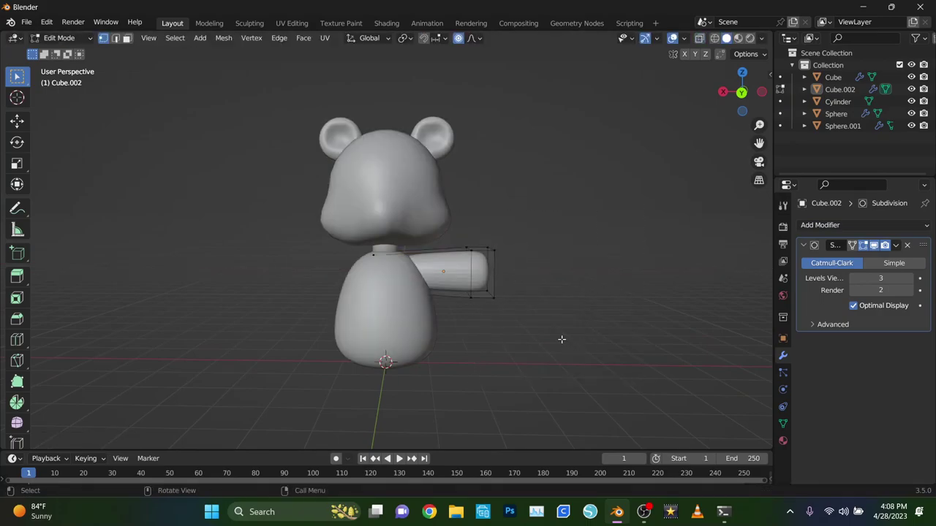
key("g")
key("Escape")
middle_click_drag(581, 322, 706, 359)
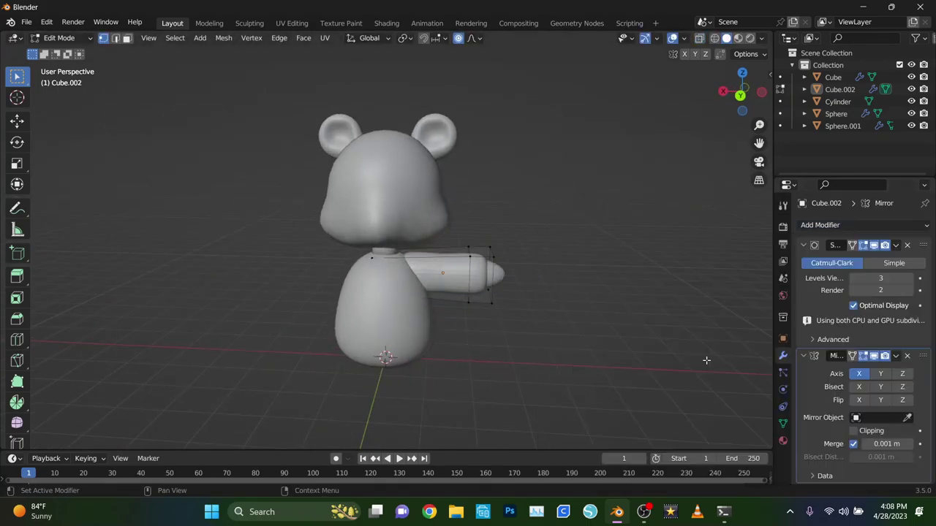
Step: Rotate the duplicated arms 90° on Y into legs and scale the leg vertices
key("Tab")
left_click(382, 205)
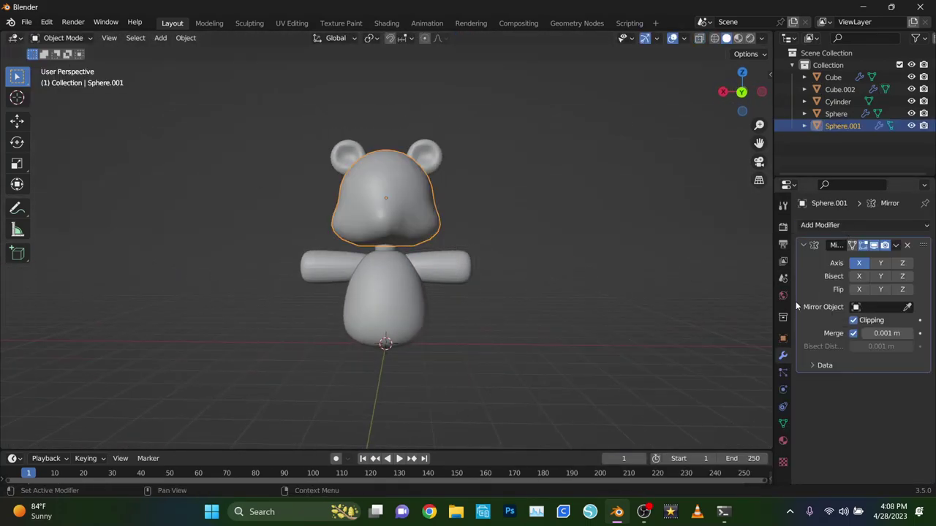
left_click(454, 270)
type("g")
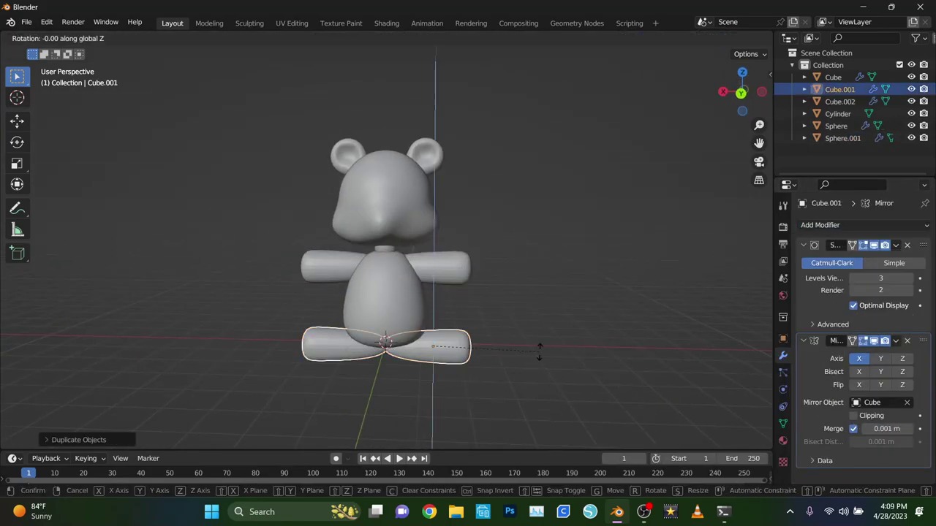
type("y90")
key("Return")
left_click(485, 380)
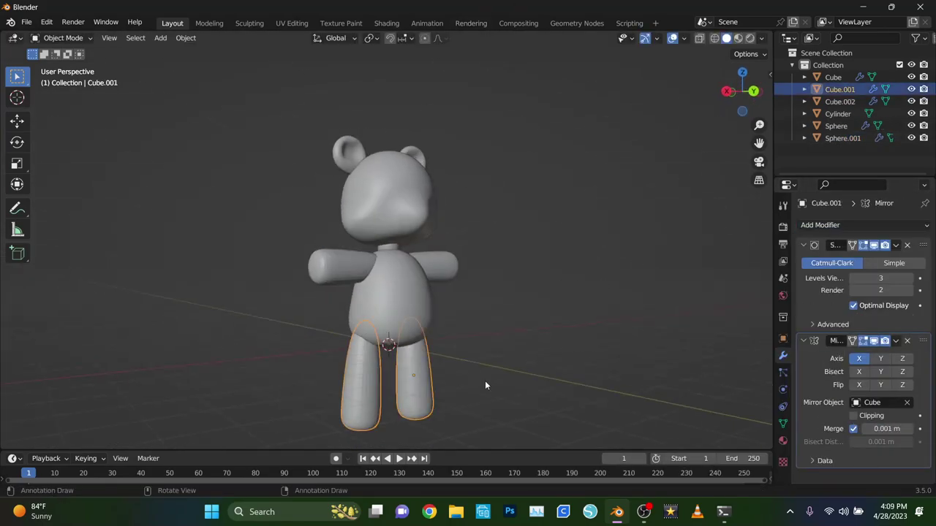
left_click(472, 340)
key("alt+z")
key("s")
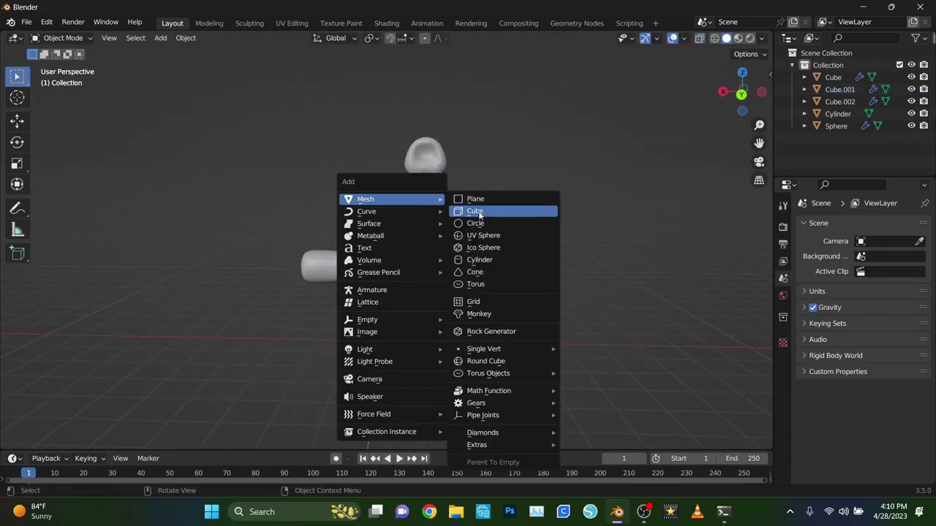
Step: Add a cube, subdivide it with Ctrl+3, and widen it along X as the head
left_click(477, 212)
key("ctrl+3")
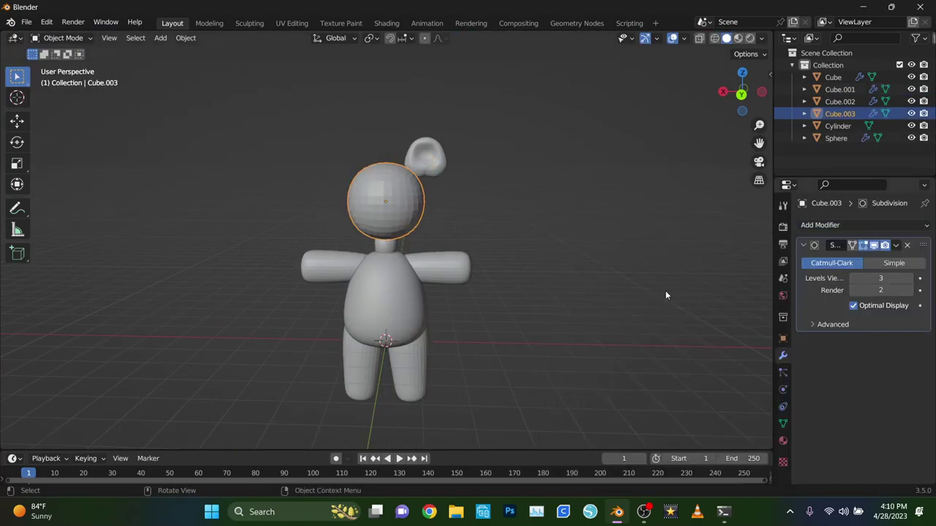
key("s")
key("x")
left_click(444, 199)
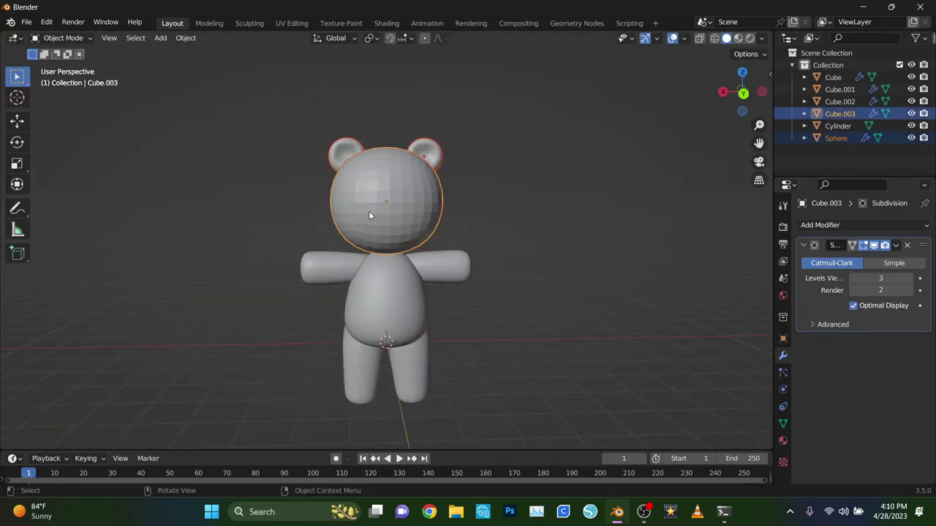
Step: Briefly enter and leave Edit Mode on the neck, then reselect the head
scroll(383, 255, "up", 3)
left_click(383, 251)
left_click(58, 37)
left_click(62, 65)
key("Tab")
scroll(395, 186, "down", 4)
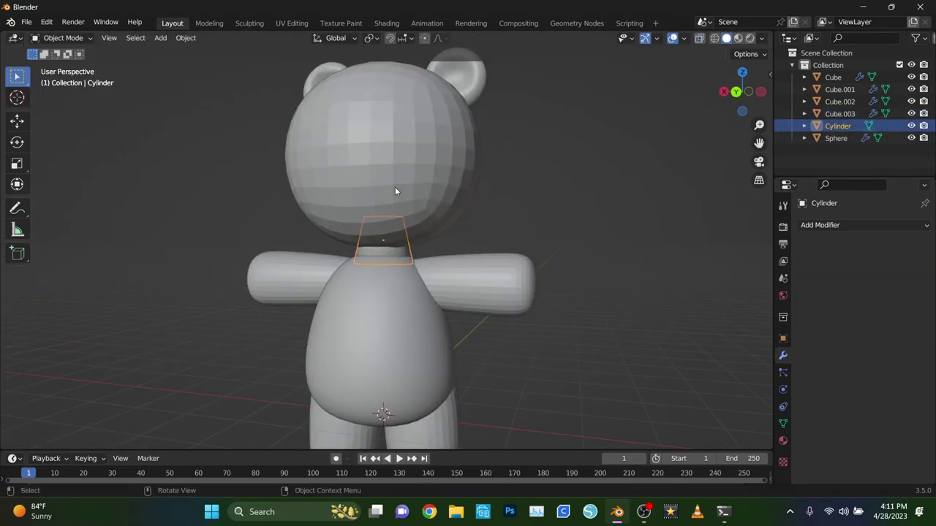
left_click(402, 175)
mouse_move(403, 175)
middle_mouse_down()
mouse_move(610, 207)
mouse_move(438, 194)
mouse_move(603, 206)
middle_mouse_up()
Step: Duplicate the head for a muzzle and adjust an edge of the head mesh
key("shift+d")
left_click(659, 215)
left_click(839, 113)
left_click(58, 38)
left_click(62, 65)
left_click(459, 96)
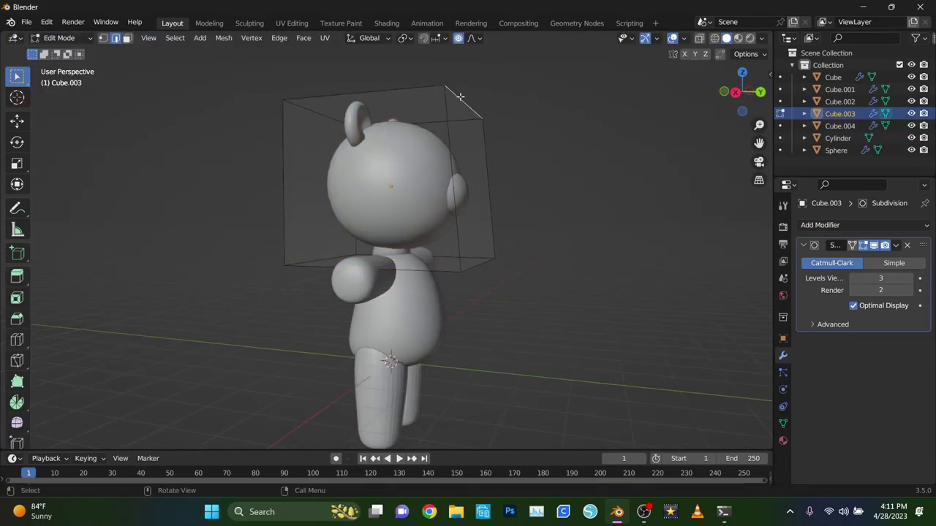
left_click(433, 117)
middle_click_drag(571, 151, 595, 130)
key("Tab")
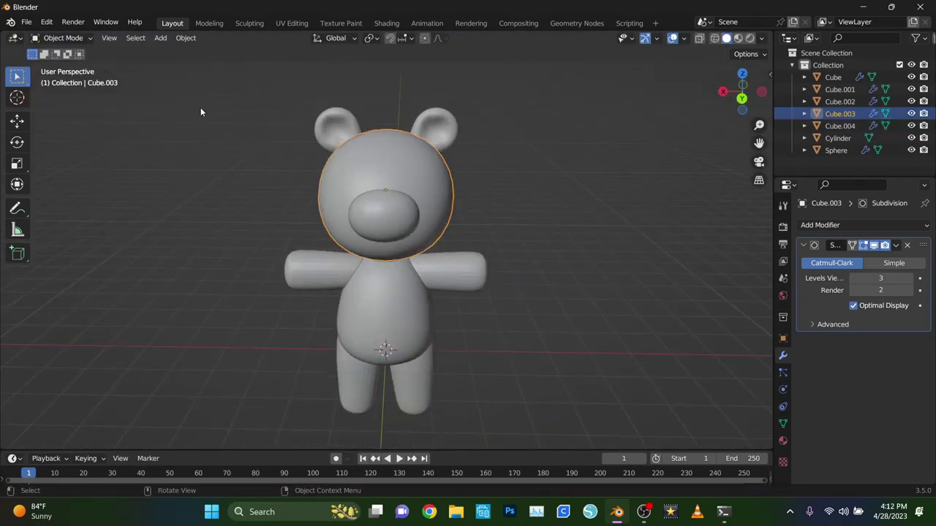
Step: Shrink the muzzle, push it onto the face along Y, and subdivide the ears
left_click(390, 201)
key("s")
left_click(489, 194)
middle_click_drag(489, 194, 469, 194)
key("g")
key("y")
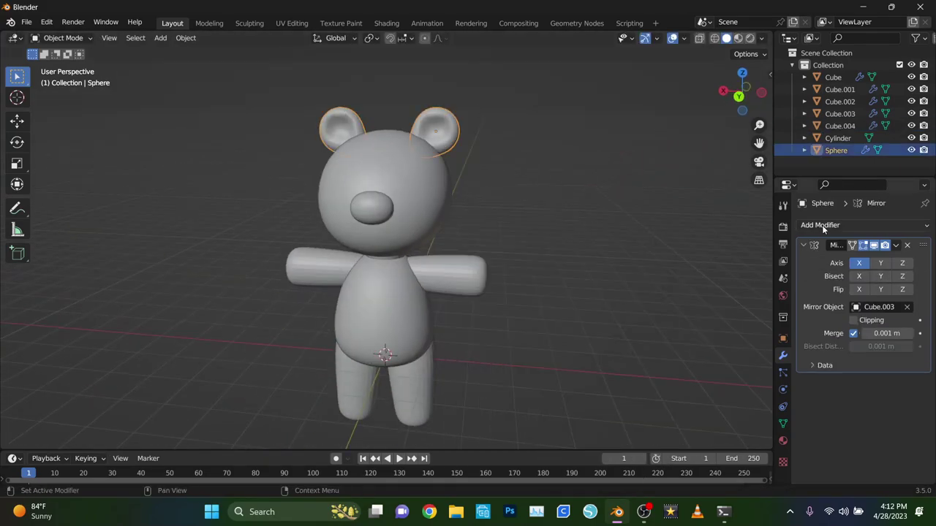
key("ctrl+3")
left_click(410, 267)
Step: Select the whole bear and raise it above the floor
key("a")
key("g")
key("Return")
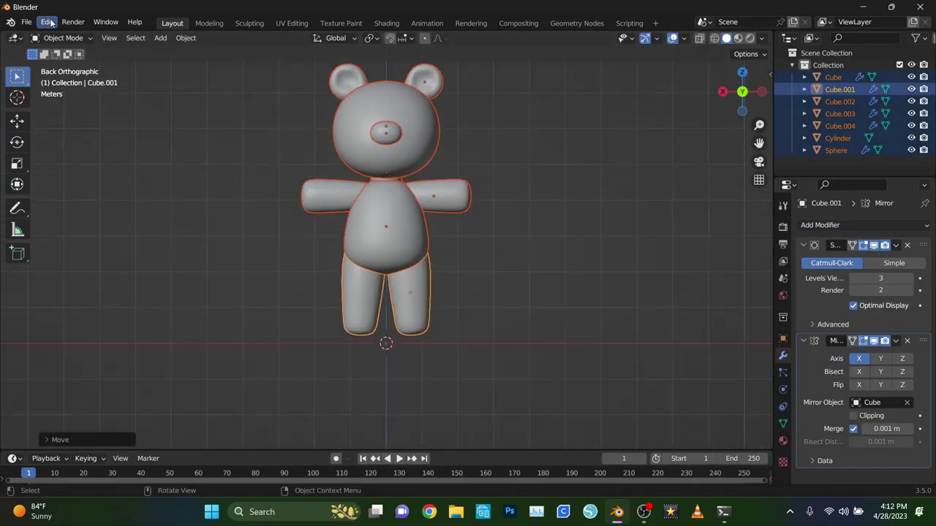
Step: Save the project as Teddy.blend
left_click(26, 22)
left_click(44, 117)
left_click(664, 426)
Step: Place a new ball on the bear's back and shrink it
middle_click_drag(521, 271, 338, 259)
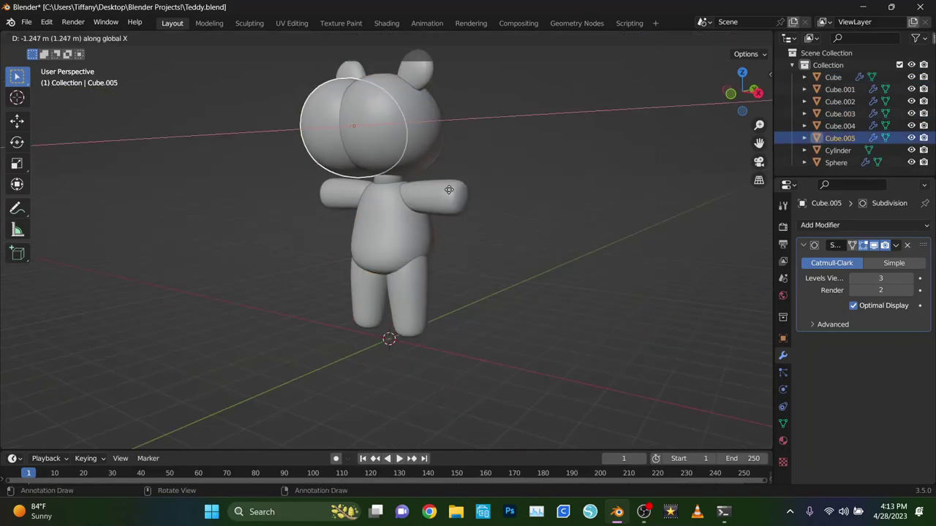
left_click(487, 207)
key("s")
left_click(497, 219)
middle_click_drag(497, 219, 515, 230)
Step: Scale the ball's mesh in Edit Mode with proportional editing turned off
key("Tab")
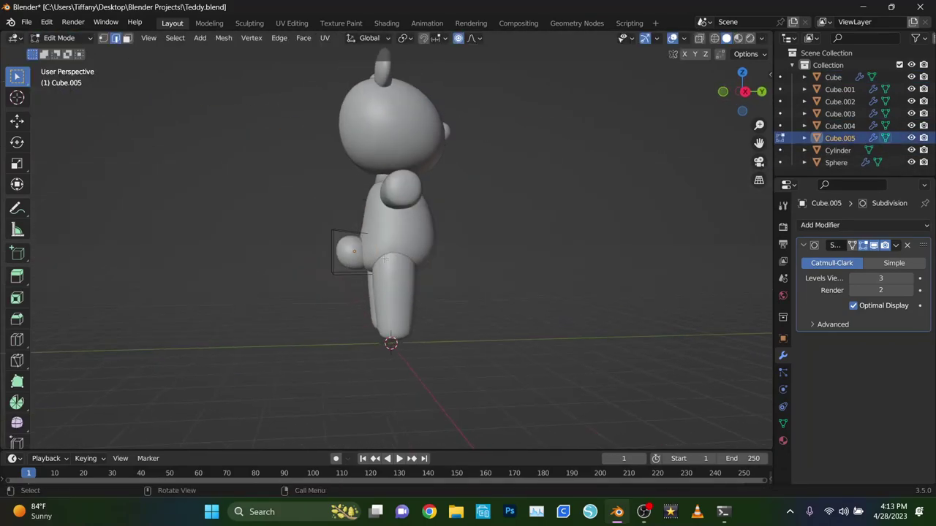
scroll(384, 258, "up", 3)
key("a")
key("s")
left_click(403, 199)
key("z")
mouse_move(623, 259)
middle_mouse_down()
mouse_move(525, 263)
mouse_move(577, 198)
mouse_move(595, 244)
mouse_move(512, 238)
mouse_move(604, 209)
mouse_move(520, 171)
mouse_move(516, 233)
mouse_move(311, 438)
middle_mouse_up()
key("o")
key("Tab")
Step: Delete the leg's bottom faces in Edit Mode
left_click(409, 329)
key("Tab")
scroll(380, 256, "up", 3)
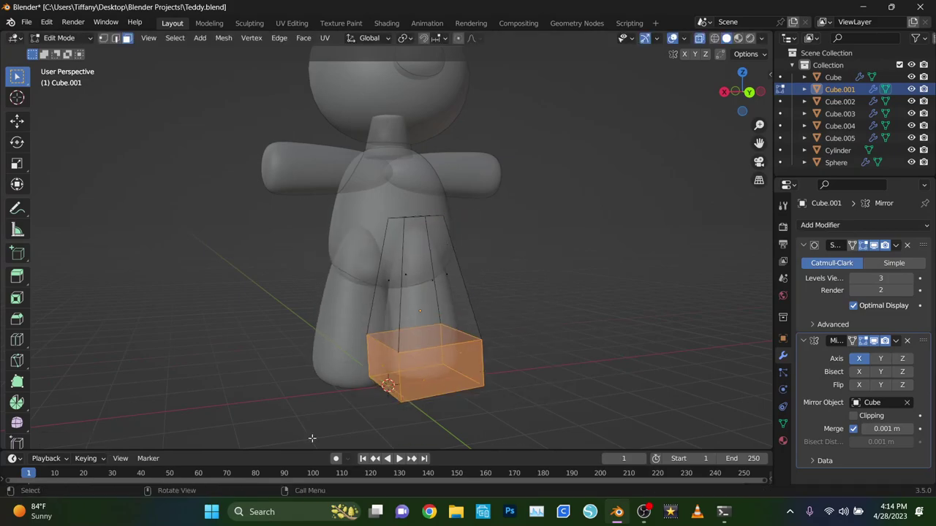
key("2")
key("a")
key("g")
key("z")
mouse_move(476, 408)
middle_mouse_down()
mouse_move(562, 307)
mouse_move(505, 230)
middle_mouse_up()
key("x")
left_click(482, 230)
key("Tab")
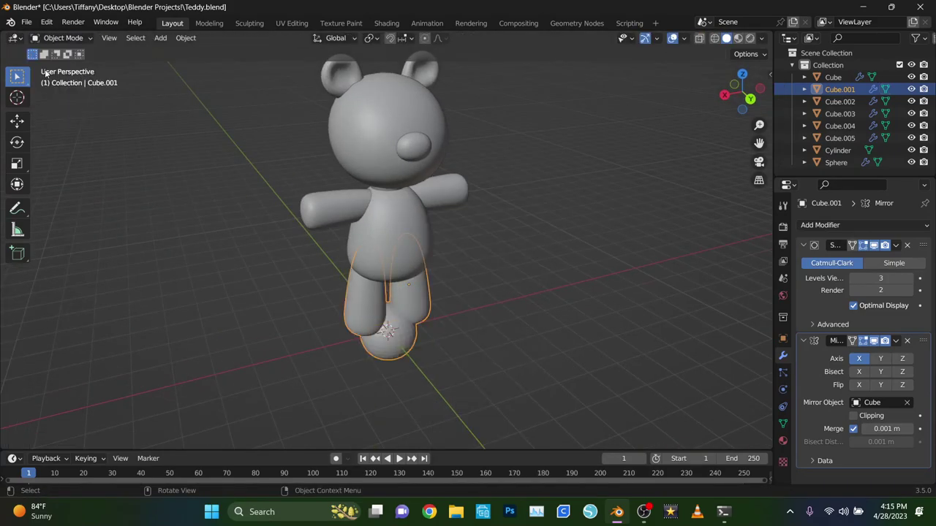
Step: Add a UV sphere for an eye and move it toward the face
key("shift+a")
left_click(334, 275)
key("g")
key("Return")
key("ctrl+KP_1")
Step: Shrink the small sphere and move it onto the bear's face
key("s")
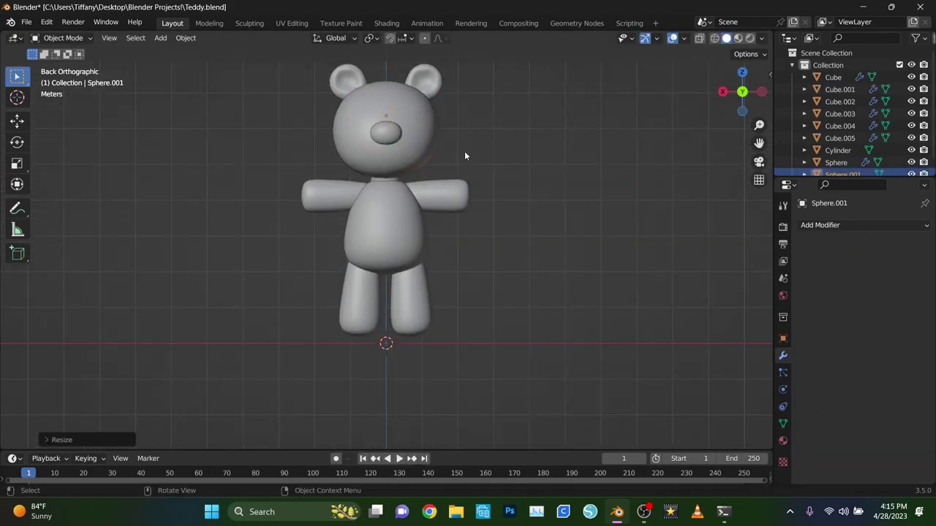
key("g")
key("Return")
middle_click_drag(464, 156, 563, 180)
mouse_move(565, 118)
middle_mouse_down()
mouse_move(437, 124)
mouse_move(589, 137)
mouse_move(485, 155)
mouse_move(556, 163)
middle_mouse_up()
Step: Add a Mirror modifier mirroring the eye around the head's centre, then save
left_click(819, 224)
left_click(667, 364)
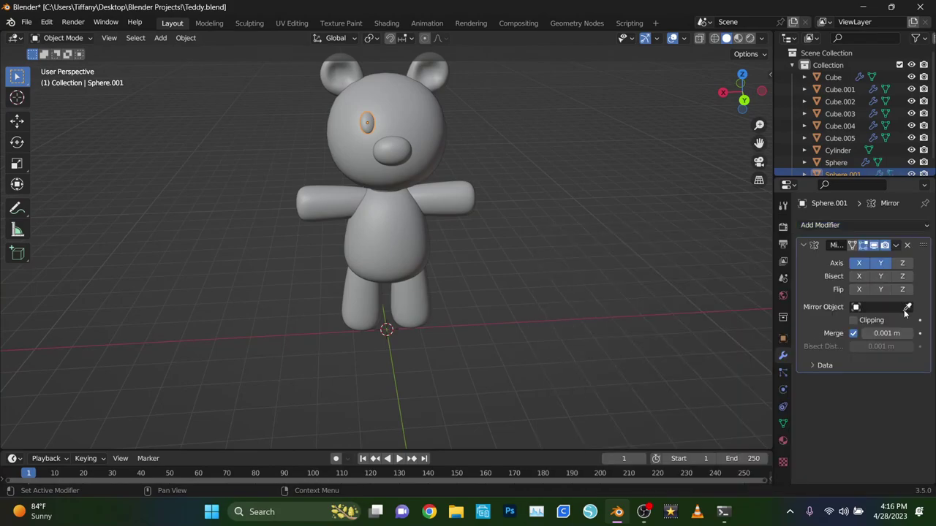
left_click(366, 122)
mouse_move(366, 122)
middle_mouse_down()
mouse_move(531, 192)
mouse_move(200, 174)
mouse_move(551, 274)
mouse_move(528, 278)
mouse_move(500, 335)
middle_mouse_up()
key("ctrl+s")
Step: Convert all the selected bear parts to plain meshes
right_click(413, 301)
left_click(501, 315)
key("shift+a")
Step: Add a single-bone armature, raise it into the teddy, and enable X-ray
left_click(434, 312)
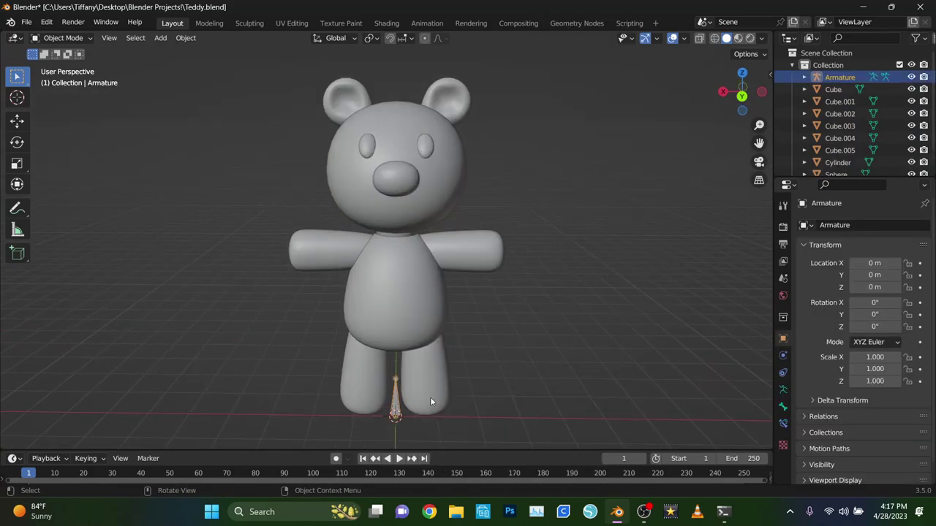
key("g")
key("z")
left_click(549, 181)
key("ctrl+KP_1")
key("alt+z")
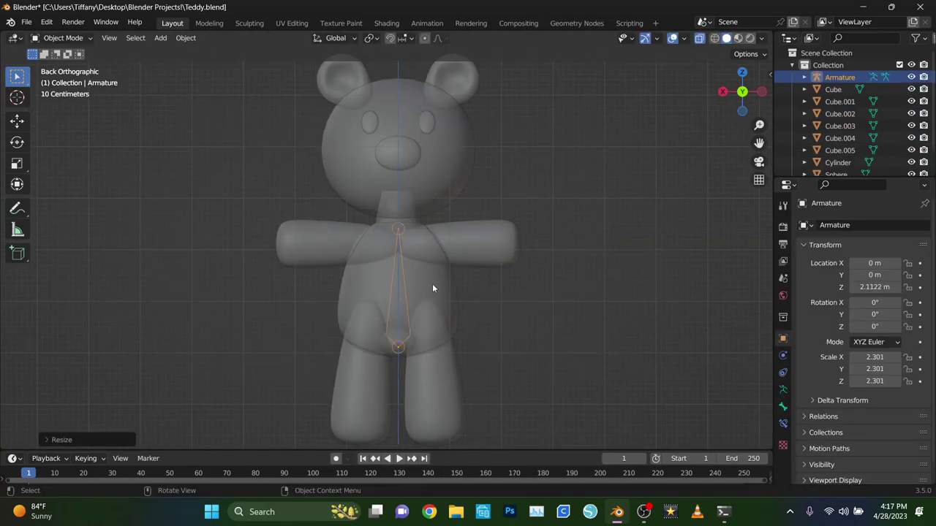
Step: Select the torso armature and duplicate it, undoing an extra copy
left_click(401, 315)
left_click(399, 234)
key("shift+d")
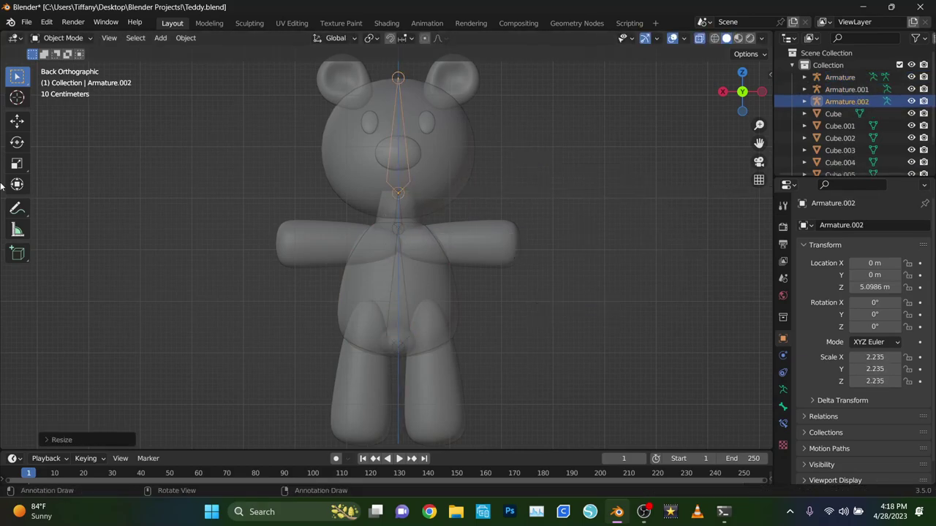
key("ctrl+z")
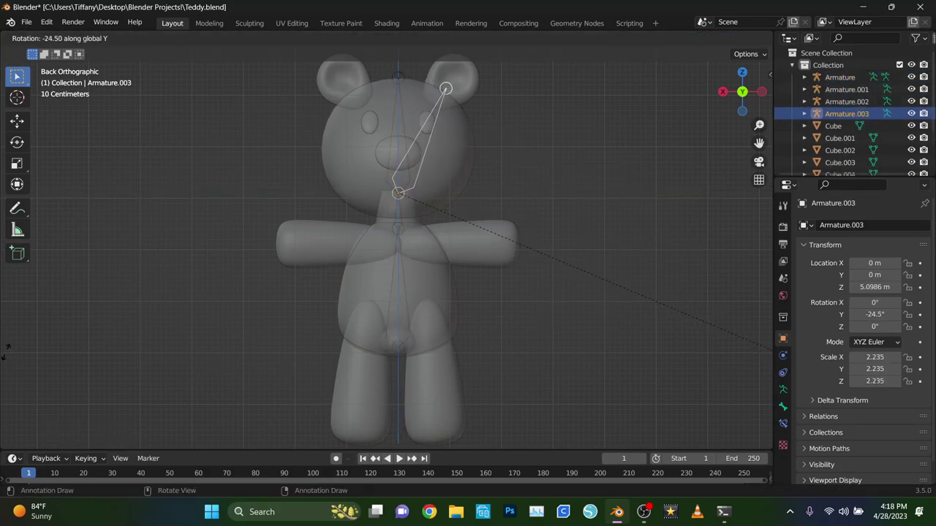
Step: Turn on In Front in the armature display settings so bones show through the mesh
scroll(511, 219, "up", 1)
left_click(783, 406)
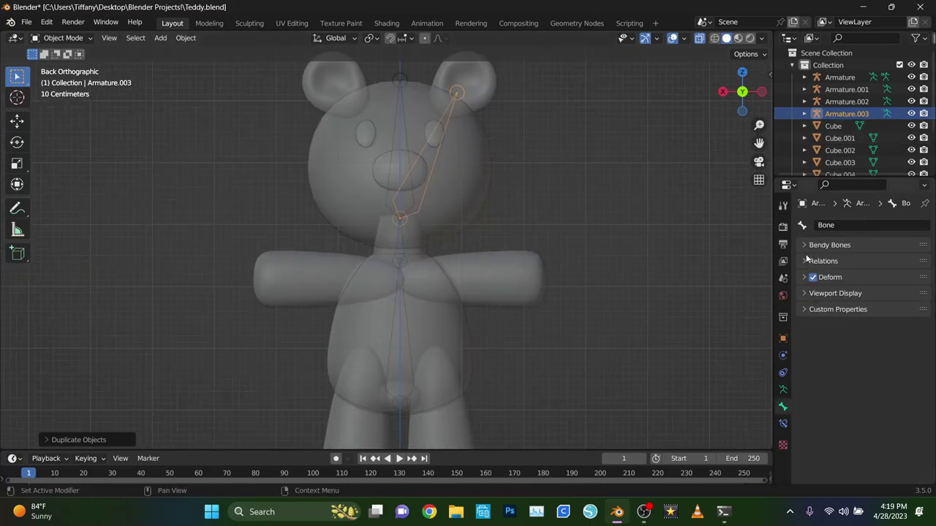
left_click(833, 293)
left_click(828, 245)
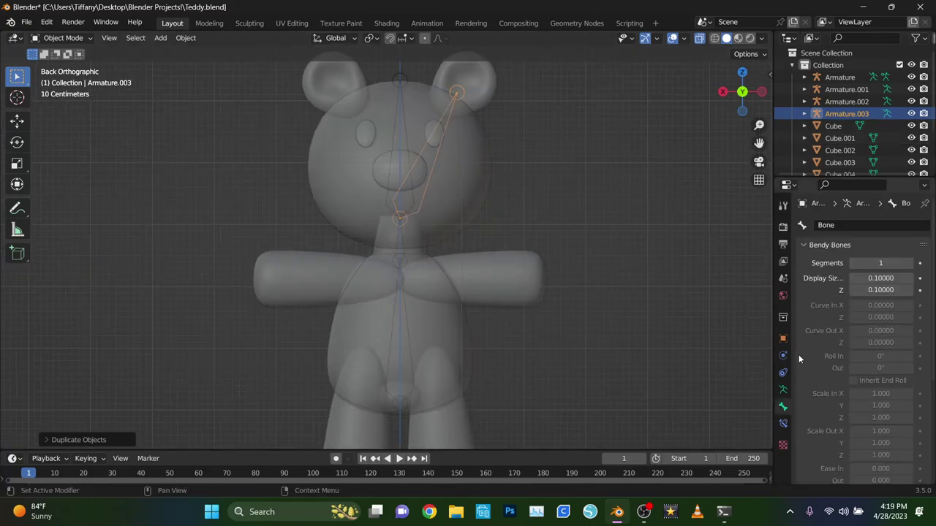
left_click(782, 389)
left_click(834, 359)
scroll(848, 366, "down", 2)
left_click(853, 409)
key("ctrl+z")
key("ctrl+z")
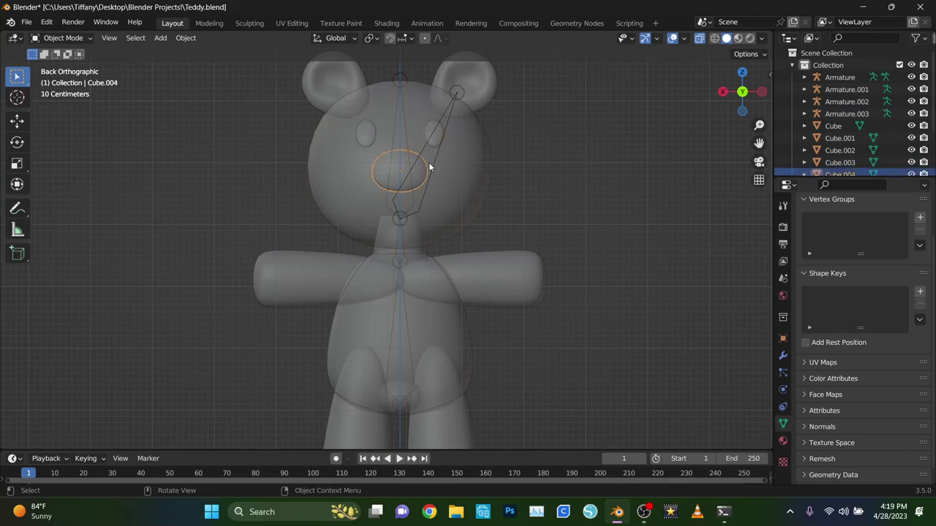
key("ctrl+shift+z")
key("ctrl+shift+z")
left_click(837, 338)
Step: Save the file and scale the ear bone to fit the ear
middle_click_drag(468, 146, 490, 155)
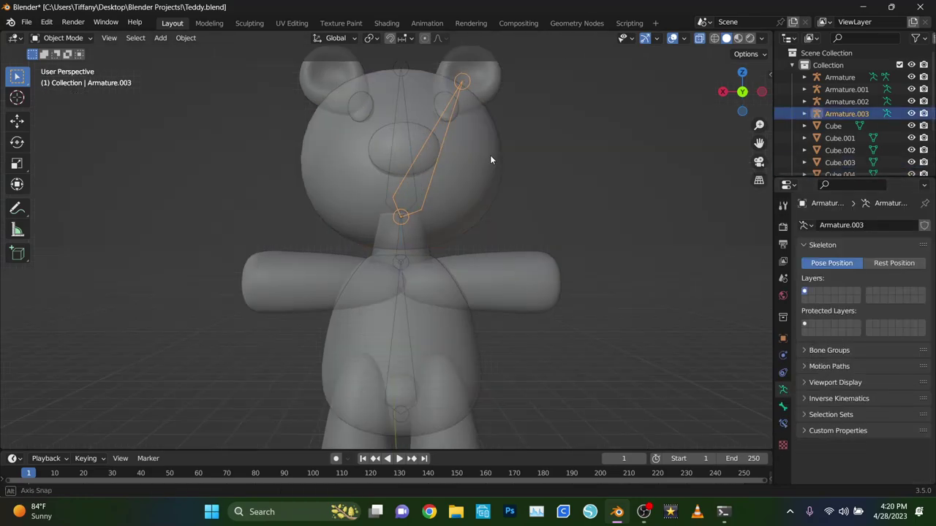
key("ctrl+s")
key("ctrl+KP_1")
key("s")
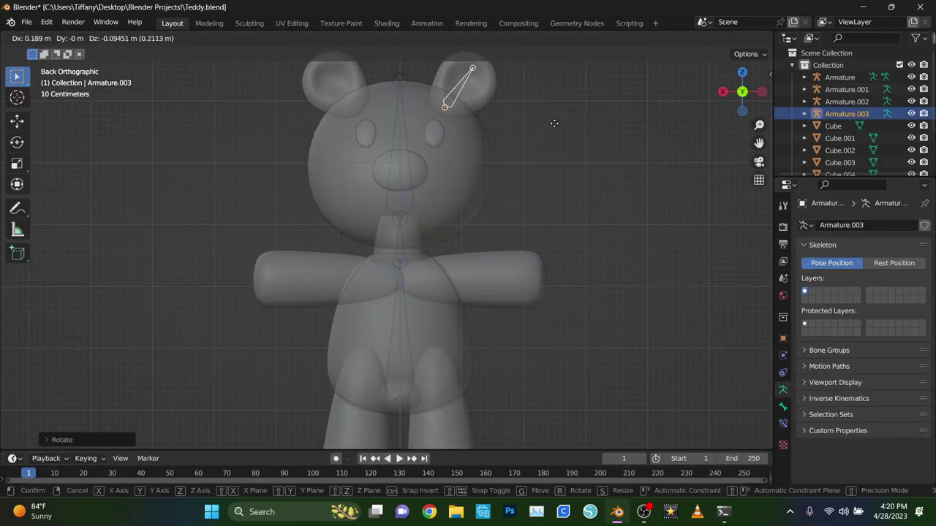
left_click(835, 382)
left_click(819, 383)
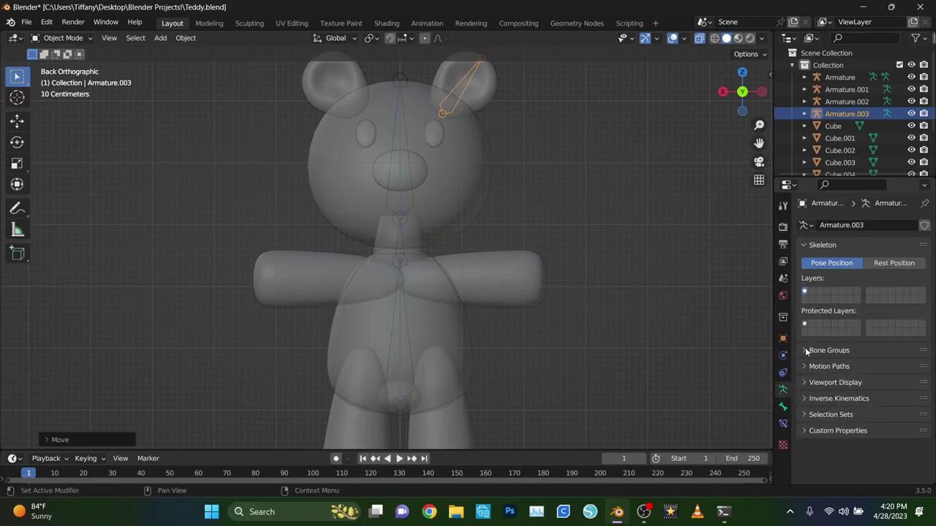
Step: Select the head bone's armature and rotate and move the ear bone into place
left_click(401, 140)
left_click(400, 140)
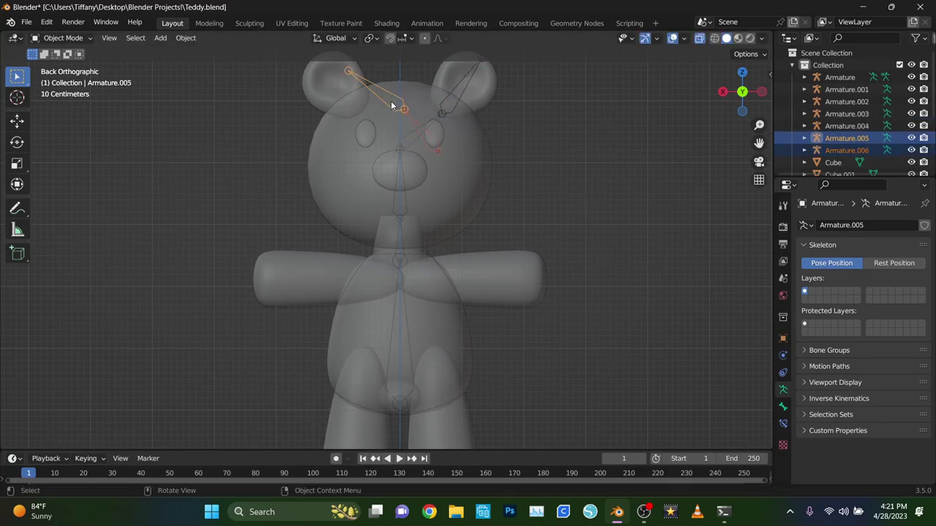
key("Escape")
key("r")
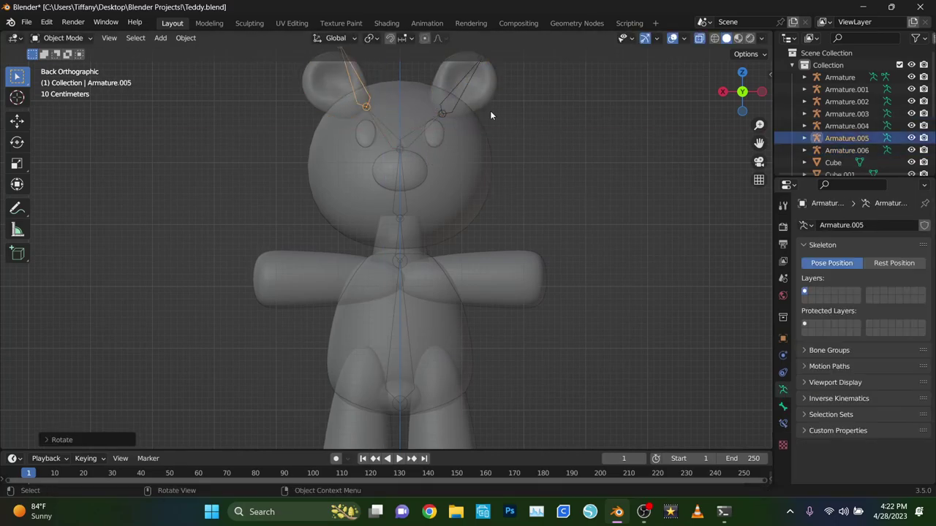
key("g")
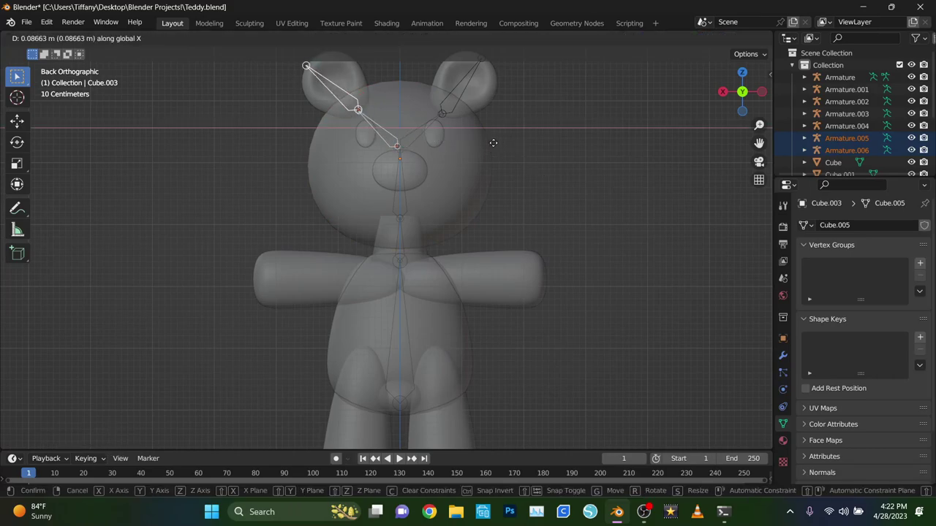
key("Escape")
key("ctrl+z")
Step: Duplicate the torso bone, then rotate, move and lengthen it along the arm
left_click(399, 327)
key("shift+d")
key("r")
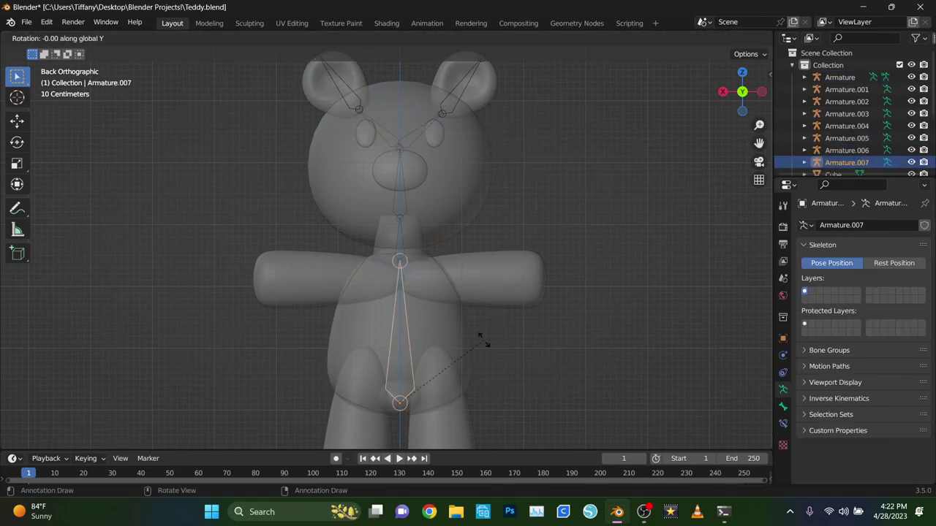
left_click(483, 115)
key("g")
key("z")
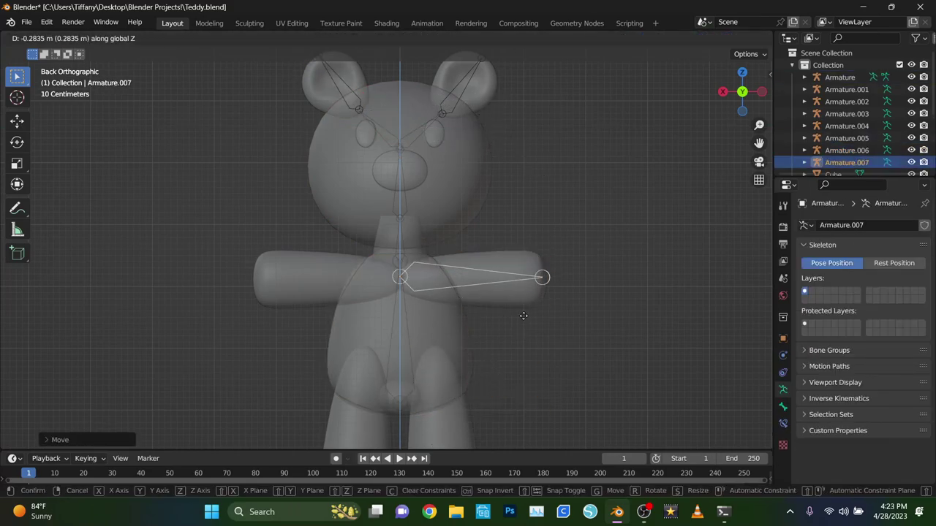
key("s")
left_click(560, 293)
Step: Lower the chest bone vertically to the shoulders
left_click(399, 329)
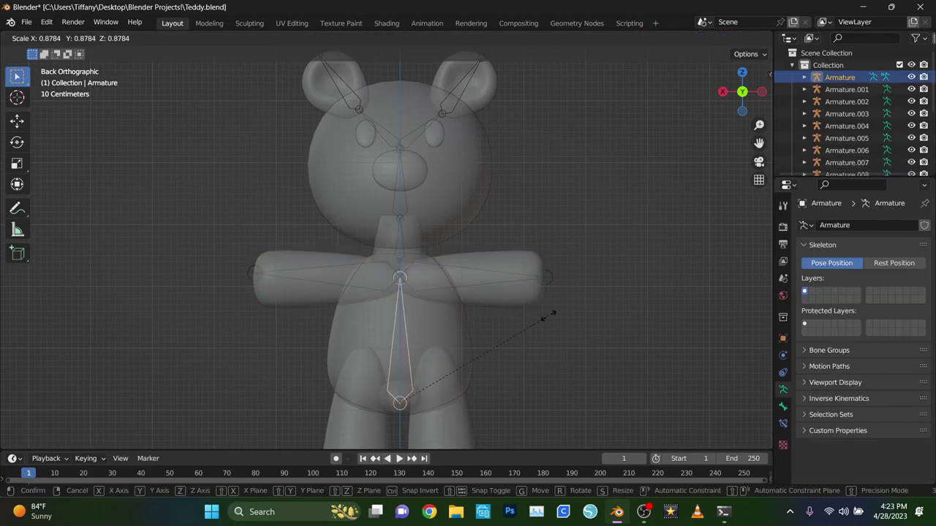
left_click(403, 247)
key("g")
key("z")
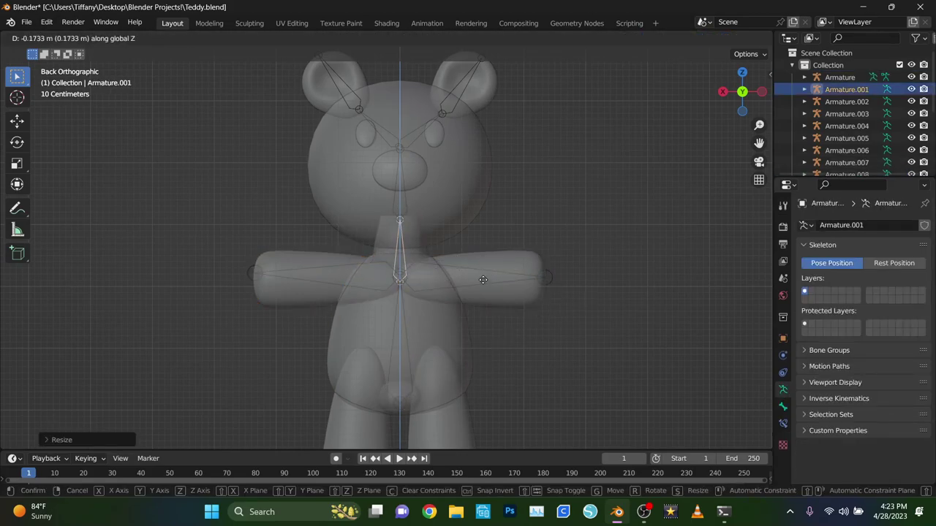
left_click(483, 280)
Step: Copy the arm bone into the lower body and tilt it down into the leg
scroll(497, 285, "down", 2)
left_click(489, 269)
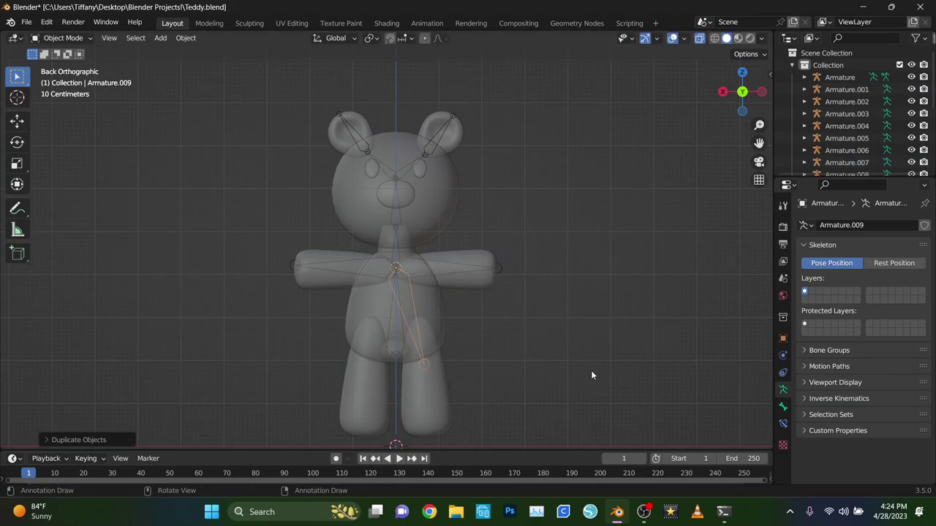
key("g")
left_click(466, 391)
key("r")
left_click(571, 295)
key("ctrl+z")
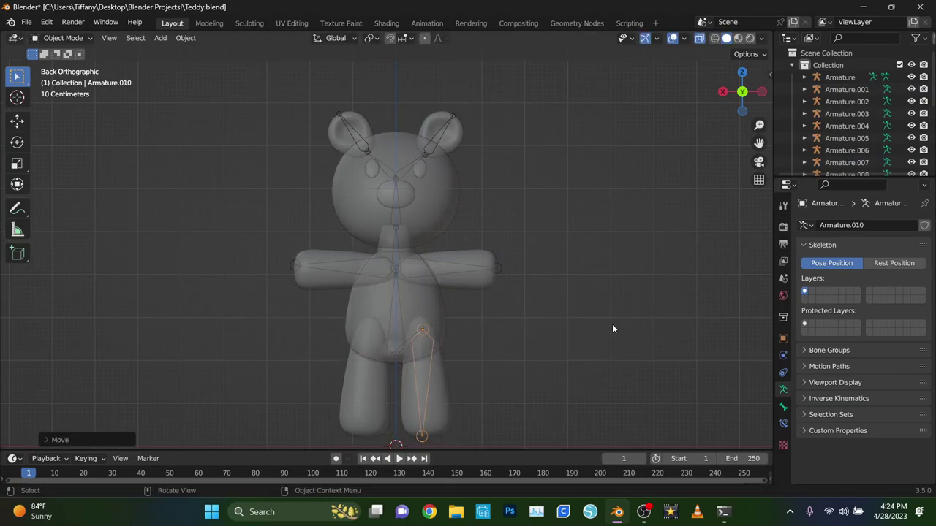
key("ctrl+shift+z")
Step: Cancel the bone rotation and select the teddy's belly in a perspective view
left_click(439, 324, "shift")
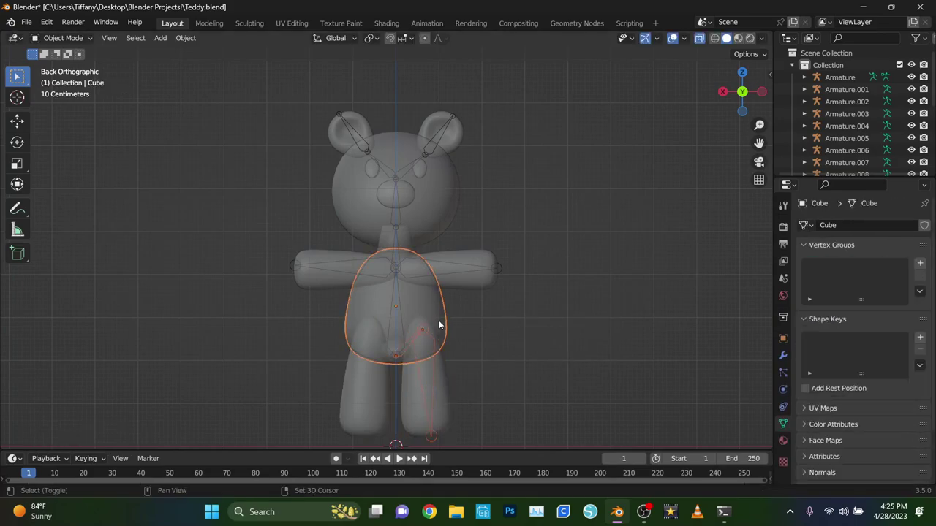
right_click(474, 344)
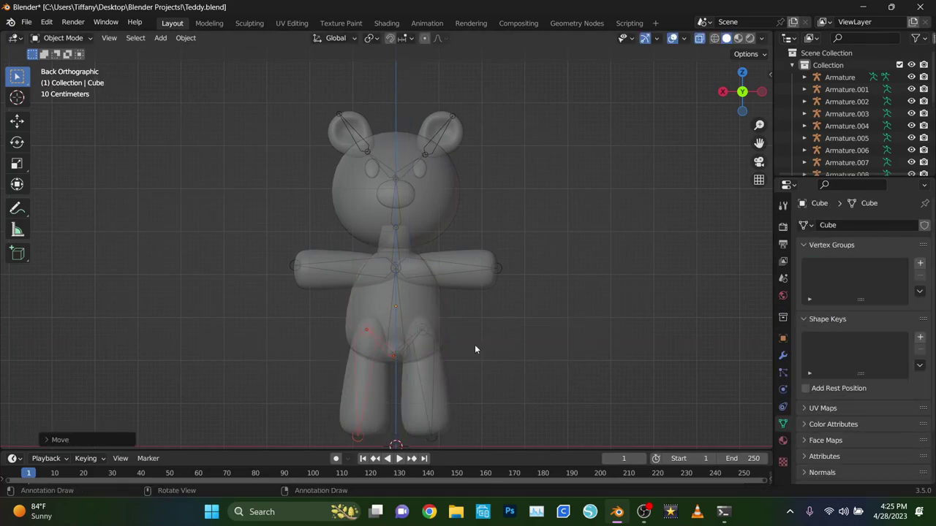
mouse_move(475, 344)
middle_mouse_down()
mouse_move(465, 291)
mouse_move(439, 256)
middle_mouse_up()
left_click(62, 37)
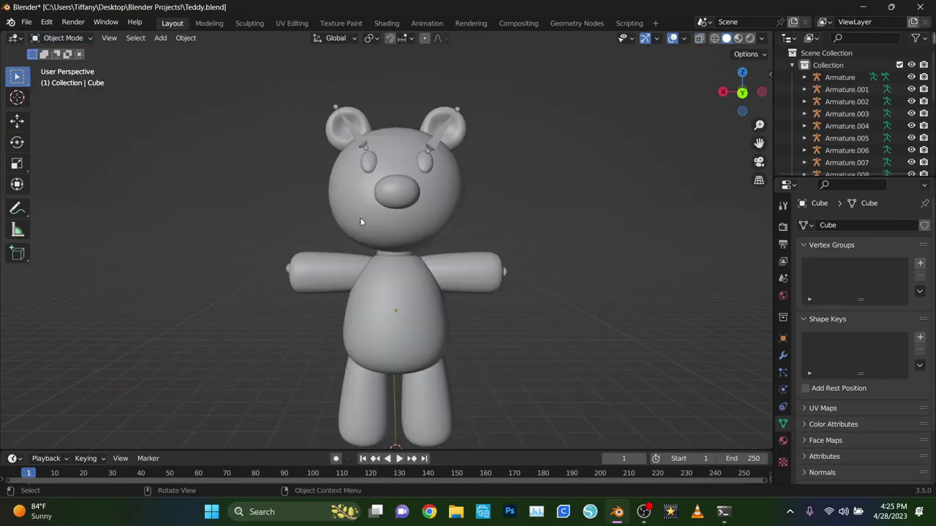
left_click(397, 268)
scroll(604, 295, "up", 3)
scroll(604, 300, "down", 5, "shift")
left_click(462, 326)
Step: Select and delete the extra armatures, keeping the original torso armature
left_click(384, 295)
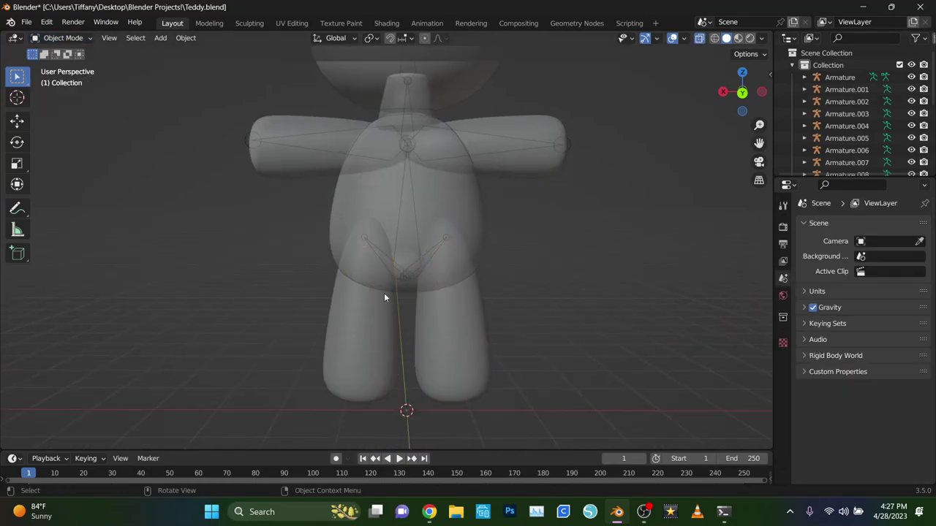
left_click(384, 268)
left_click(440, 159)
left_click(411, 125)
middle_click_drag(411, 125, 436, 187, "shift")
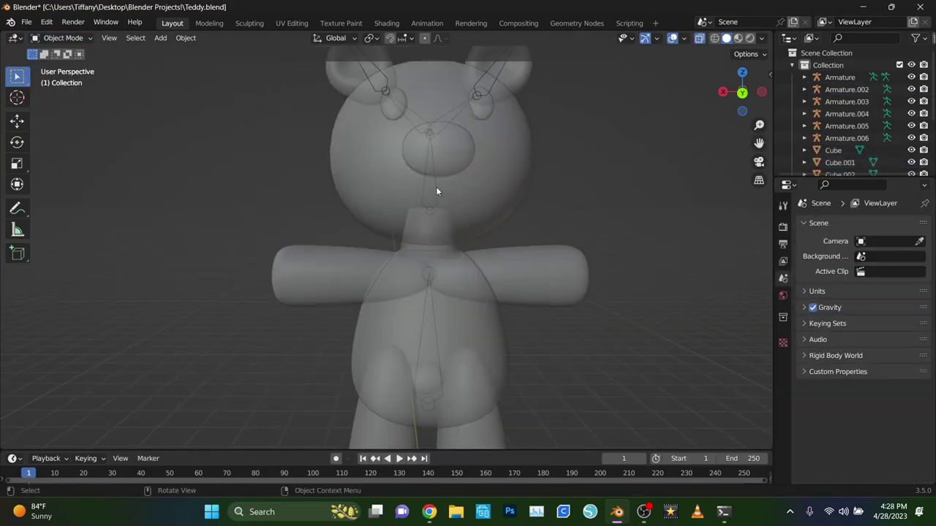
left_click(494, 140, "shift")
left_click(383, 142)
key("Delete")
left_click(429, 376)
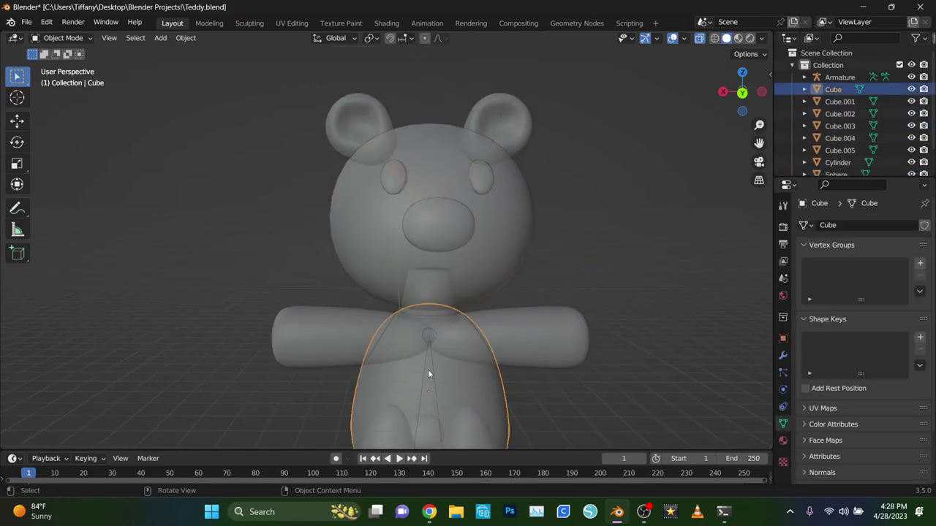
left_click(434, 328)
Step: Switch viewport shading to a colourful MatCap and put the armature in Edit Mode
left_click(783, 406)
key("Tab")
key("KP_Decimal")
left_click(761, 38)
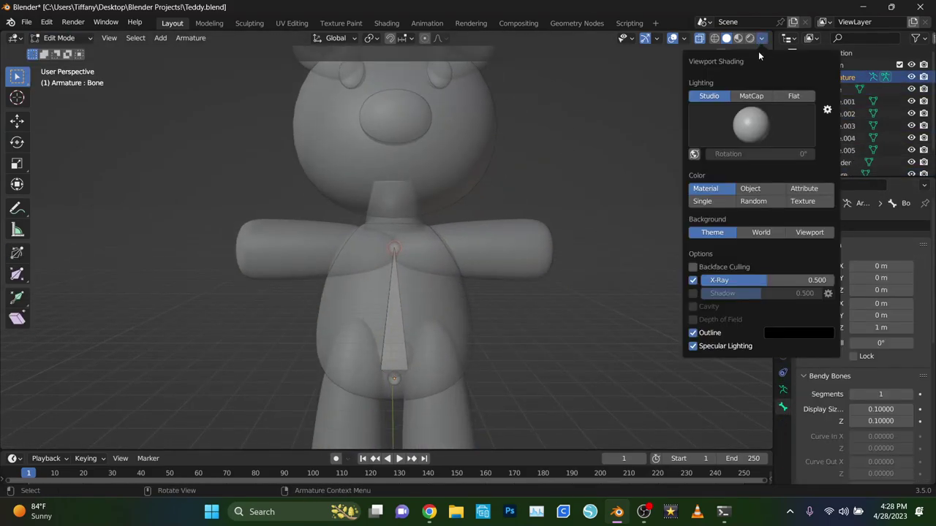
left_click(750, 94)
key("Tab")
left_click(63, 38)
left_click(77, 64)
key("ctrl+KP_1")
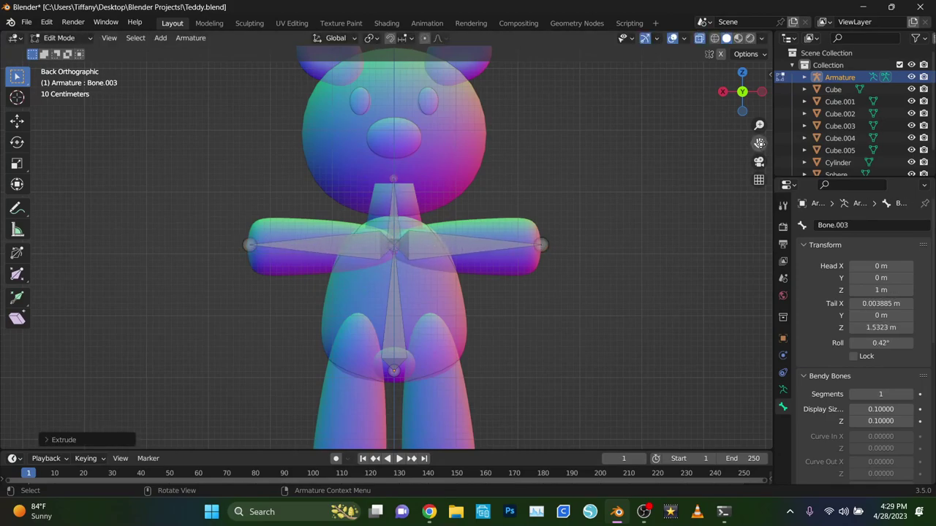
Step: Extrude a new bone from the neck tip and select the hip joint
left_click_drag(759, 143, 759, 230)
key("e")
left_click(308, 114)
left_click_drag(758, 143, 766, 7)
left_click(406, 281)
Step: Extrude a leg bone from the hip, then revert to the last saved file
key("e")
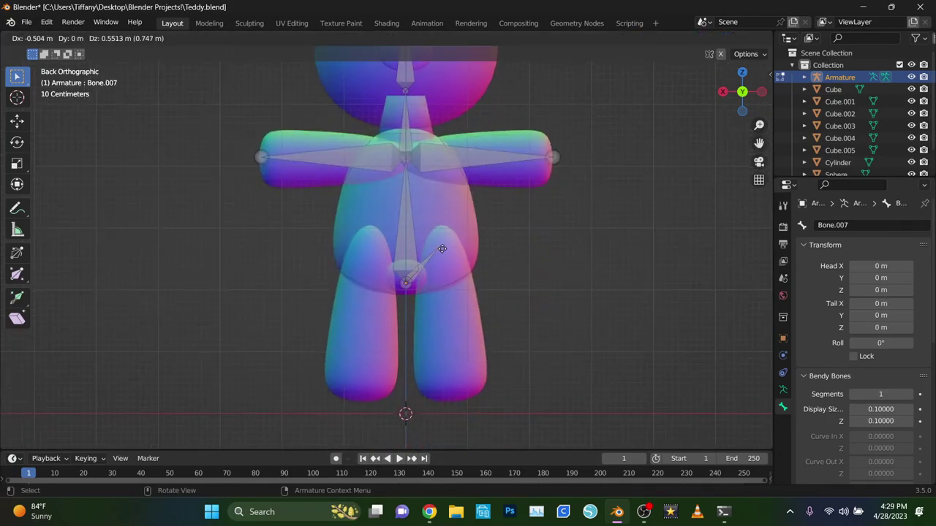
left_click(356, 404)
left_click(27, 23)
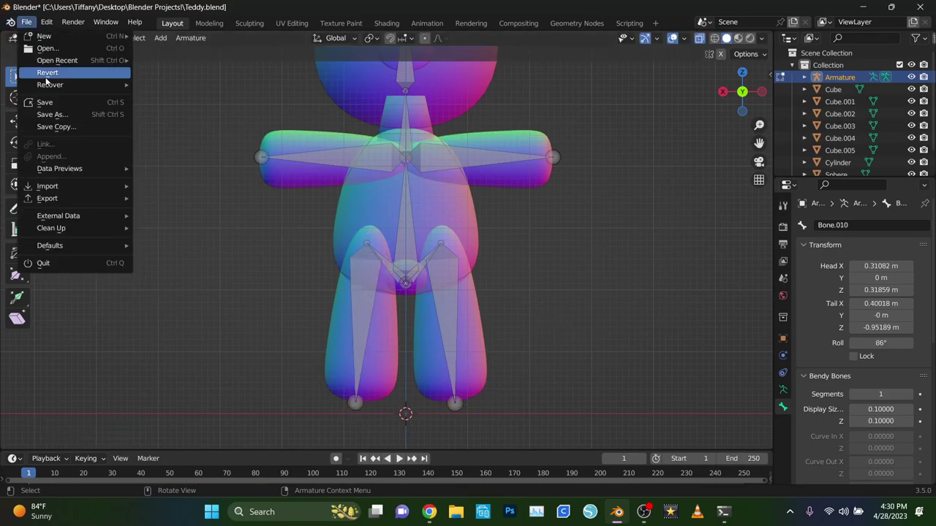
left_click(43, 76)
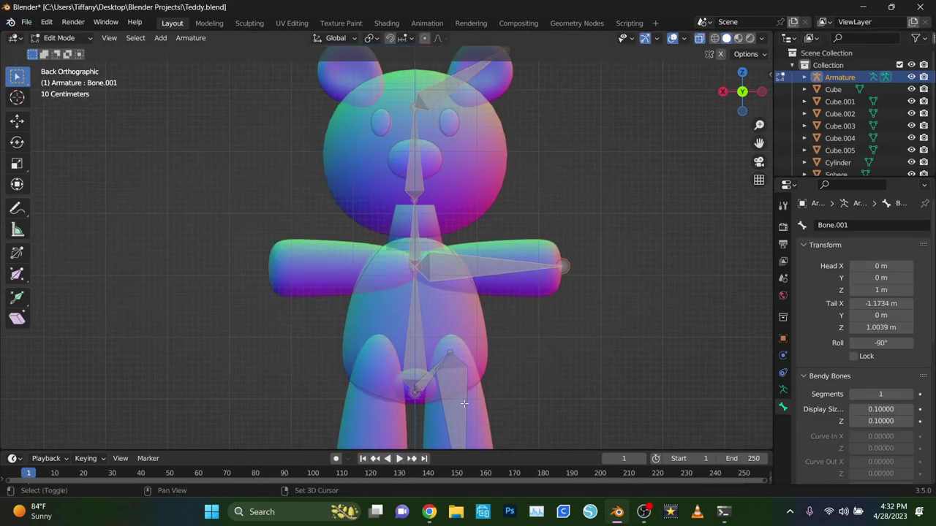
scroll(591, 315, "down", 3)
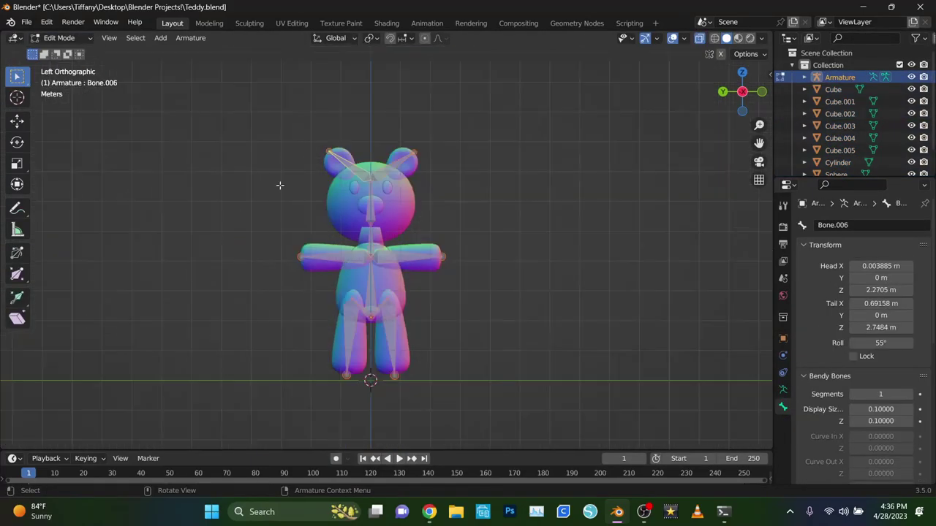
scroll(280, 184, "up", 3)
Step: Select the arm and left leg bones, then return to Object Mode in back orthographic view
left_click(300, 263, "shift")
left_click(340, 358)
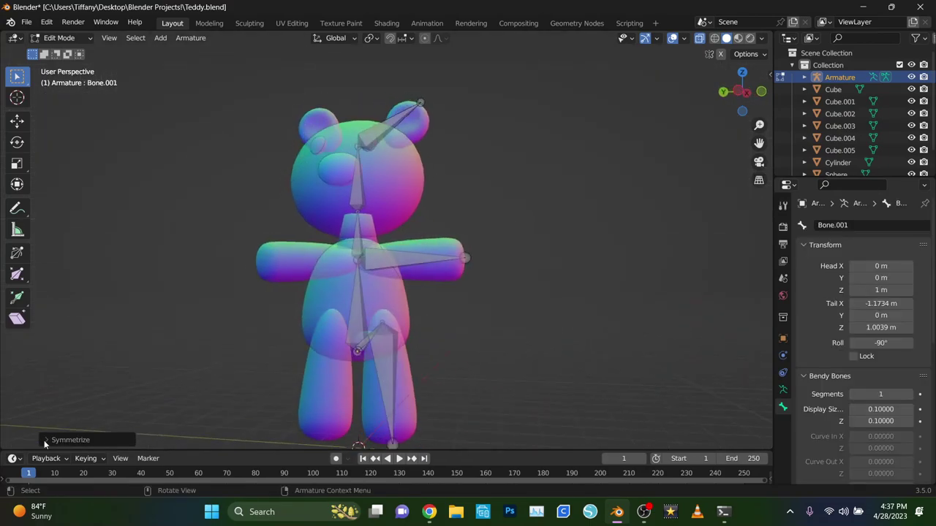
middle_click_drag(174, 430, 151, 373)
key("ctrl+z")
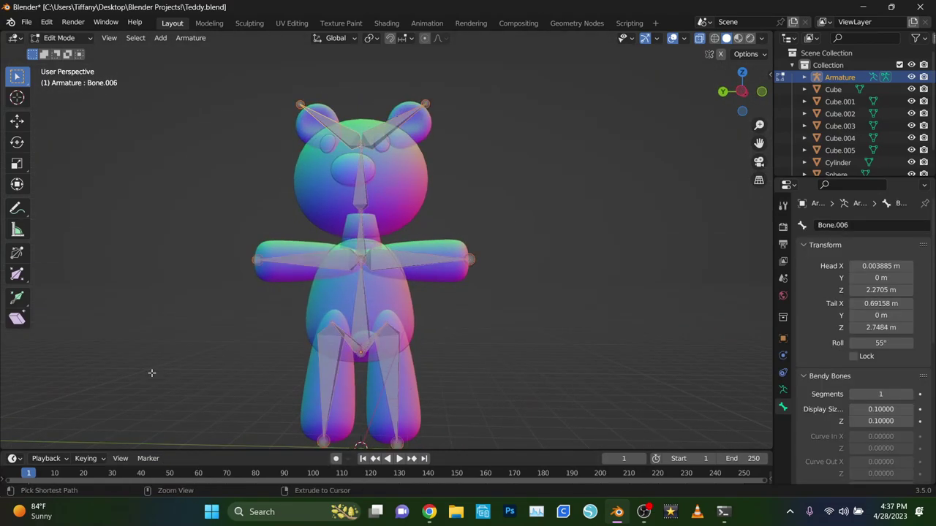
key("Tab")
key("ctrl+KP_1")
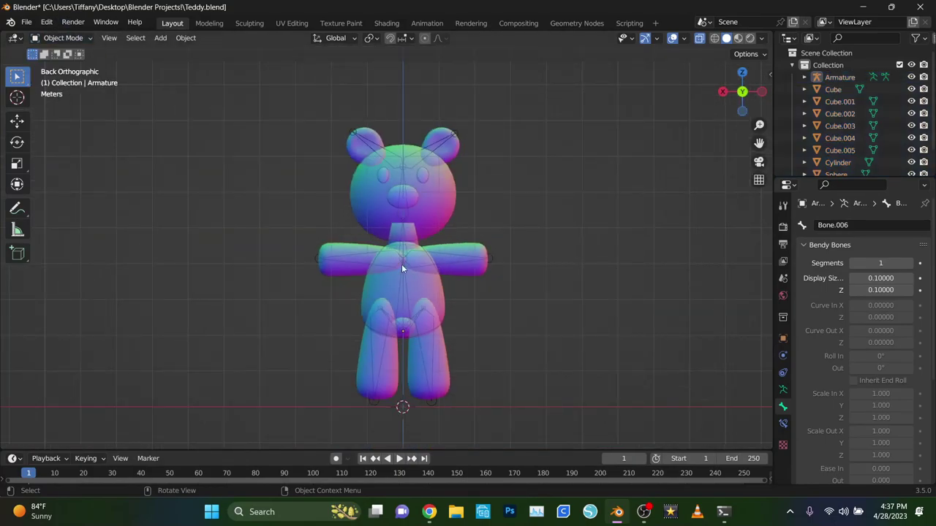
Step: Join the teddy's parts into one mesh, enter Weight Paint mode and paint full weight on the chest
key("a")
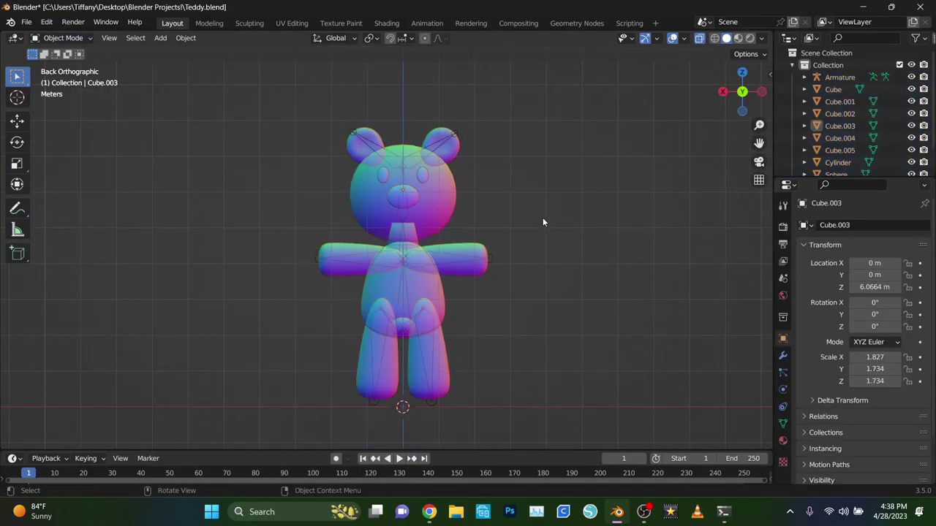
right_click(396, 304)
left_click(365, 294)
left_click(63, 37)
left_click(58, 105)
left_click_drag(406, 259, 401, 287)
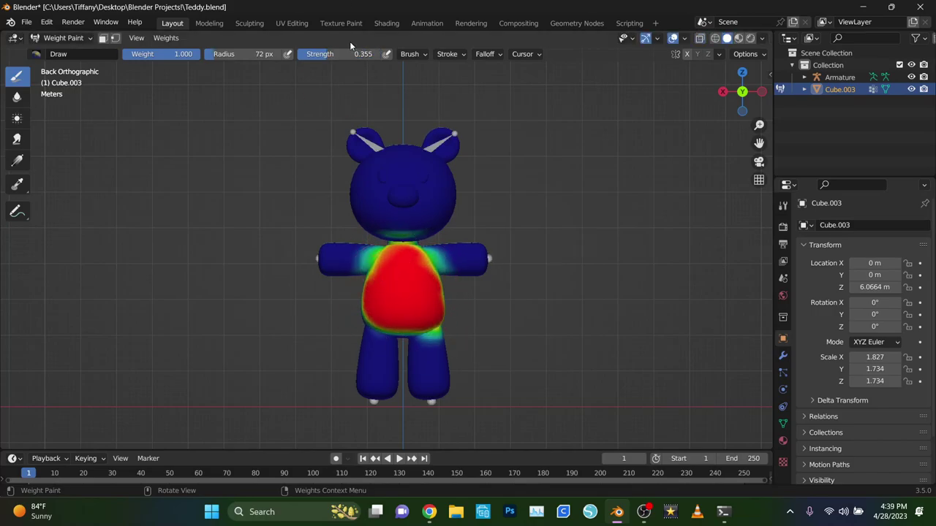
Step: Paint full-strength weight over the belly and up the teddy's back
mouse_move(349, 45)
middle_mouse_down()
mouse_move(417, 194)
mouse_move(721, 324)
mouse_move(347, 397)
mouse_move(373, 298)
middle_mouse_up()
left_click(393, 321)
left_click_drag(340, 54, 381, 58)
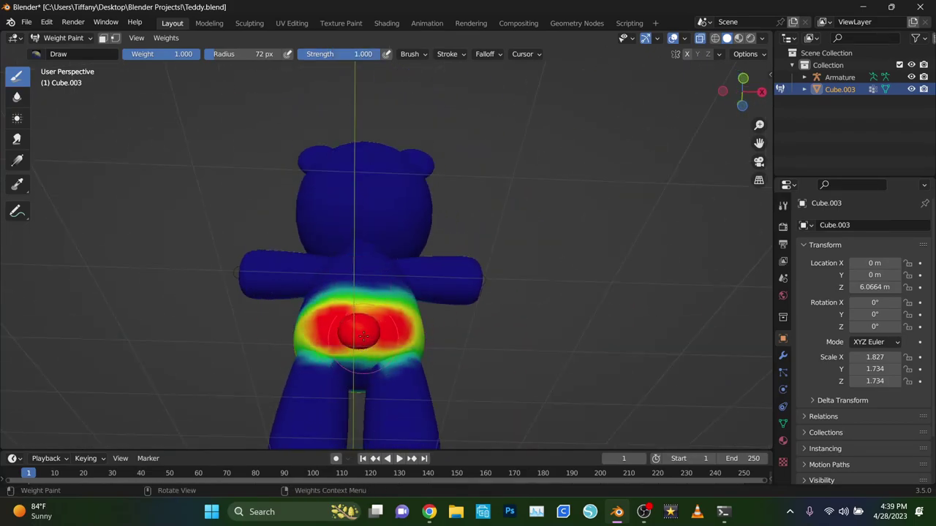
middle_click_drag(258, 141, 366, 277)
left_click_drag(366, 278, 334, 329)
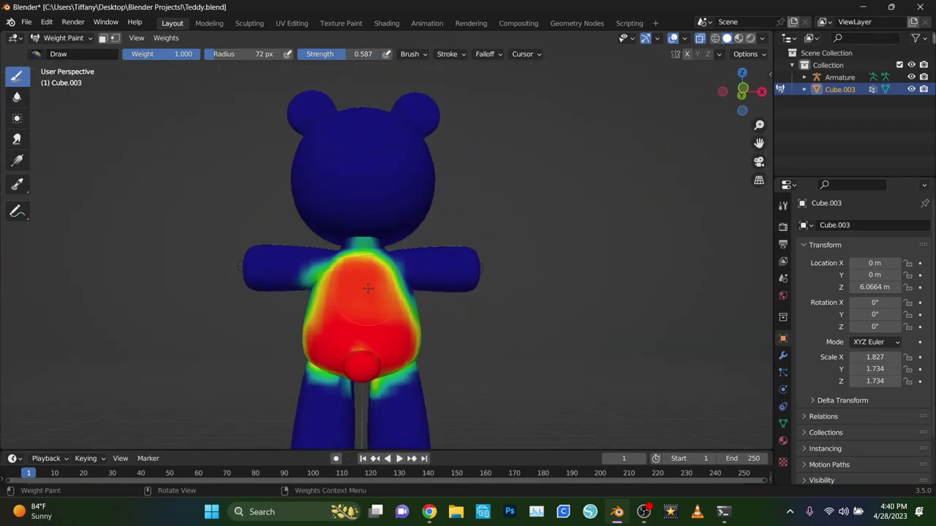
Step: Orbit around the teddy to inspect the painted weights from below, behind and the front
mouse_move(468, 318)
middle_mouse_down()
mouse_move(379, 336)
mouse_move(456, 338)
mouse_move(459, 327)
mouse_move(532, 334)
middle_mouse_up()
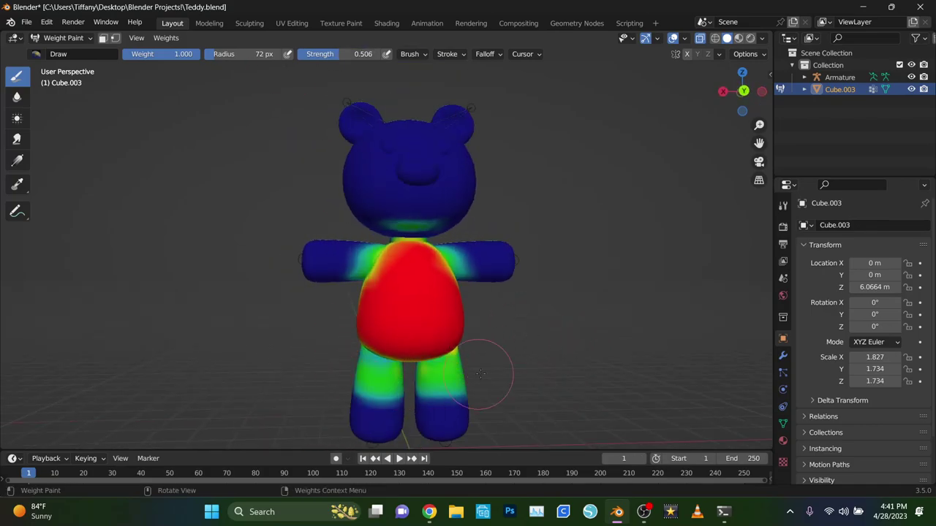
middle_click_drag(480, 373, 512, 397)
left_click(741, 93)
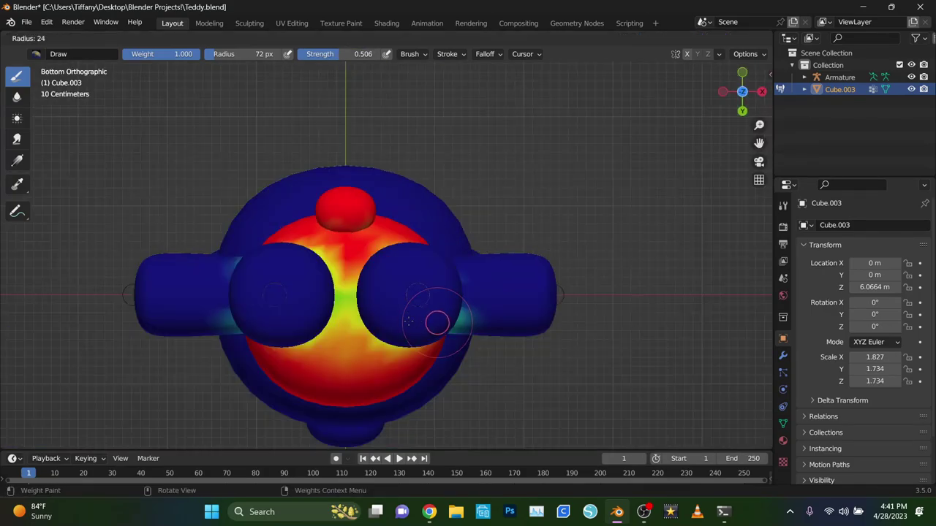
middle_click_drag(394, 355, 428, 356)
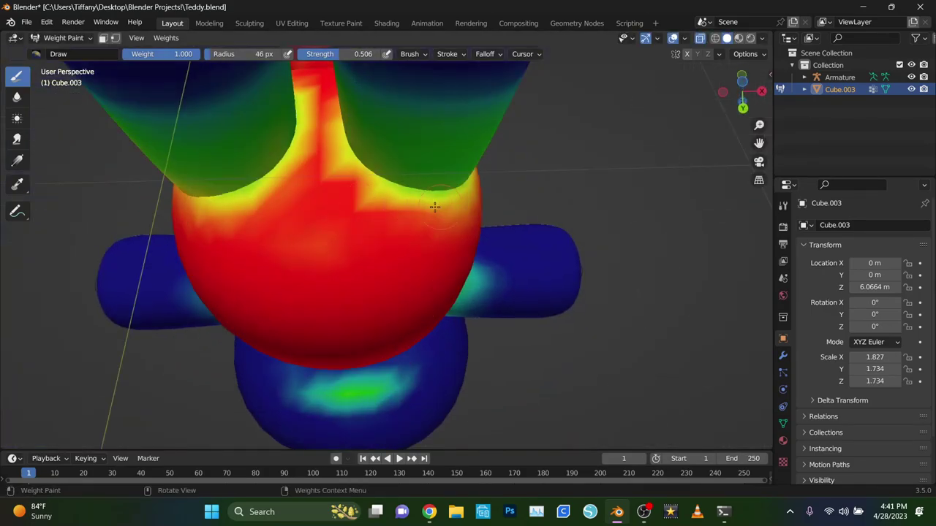
scroll(429, 356, "down", 5)
scroll(428, 356, "up", 3)
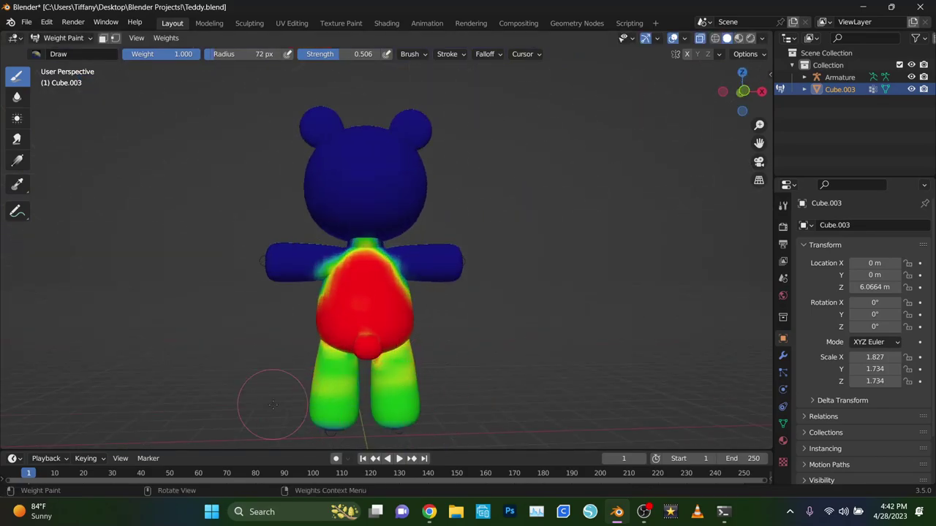
middle_click_drag(271, 396, 351, 226)
mouse_move(365, 293)
middle_mouse_down()
mouse_move(476, 405)
mouse_move(537, 387)
mouse_move(461, 415)
mouse_move(397, 397)
mouse_move(531, 279)
middle_mouse_up()
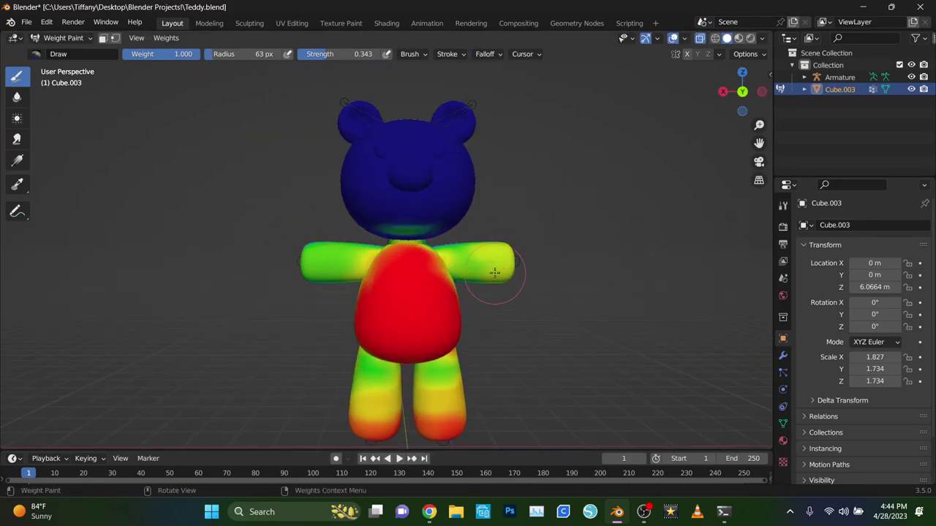
middle_click_drag(334, 248, 424, 265)
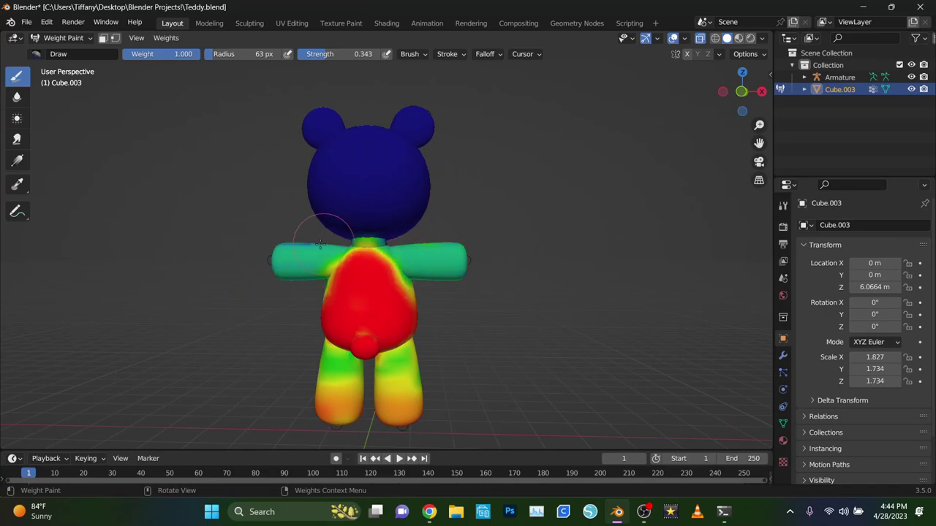
mouse_move(283, 255)
middle_mouse_down()
mouse_move(372, 271)
mouse_move(324, 255)
mouse_move(429, 266)
mouse_move(444, 241)
middle_mouse_up()
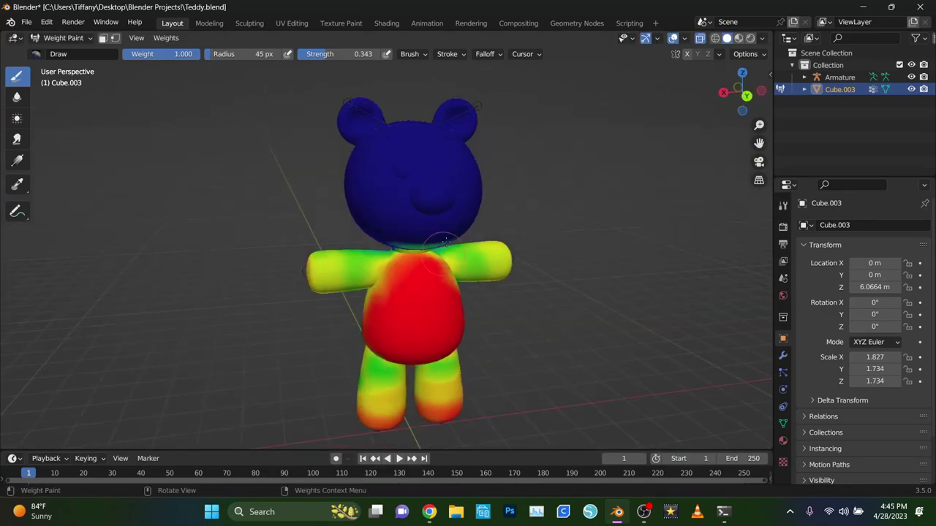
middle_click_drag(503, 129, 500, 231)
Step: Return to Object Mode, select the mesh and armature, and test-rotate an arm bone in Pose Mode
left_click(64, 38)
left_click(58, 51)
left_click(388, 182)
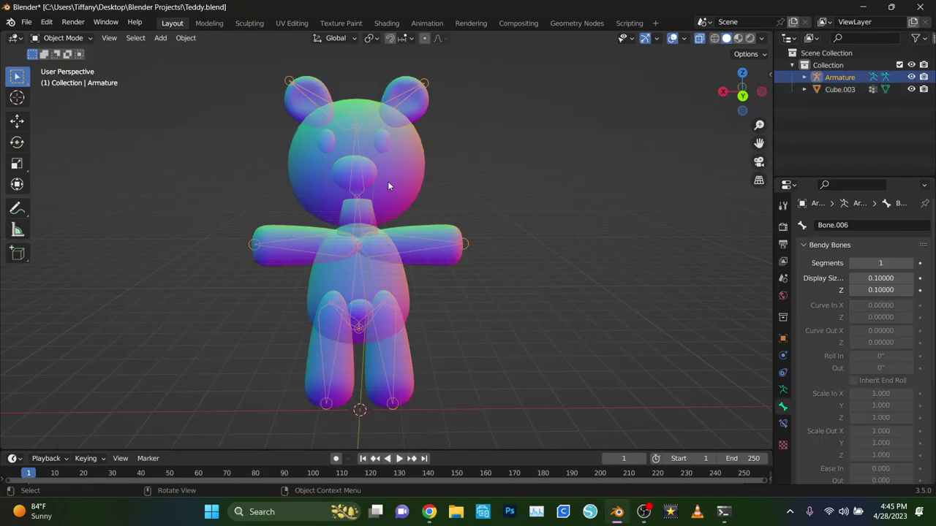
left_click(387, 181)
key("ctrl+Tab")
left_click(438, 243)
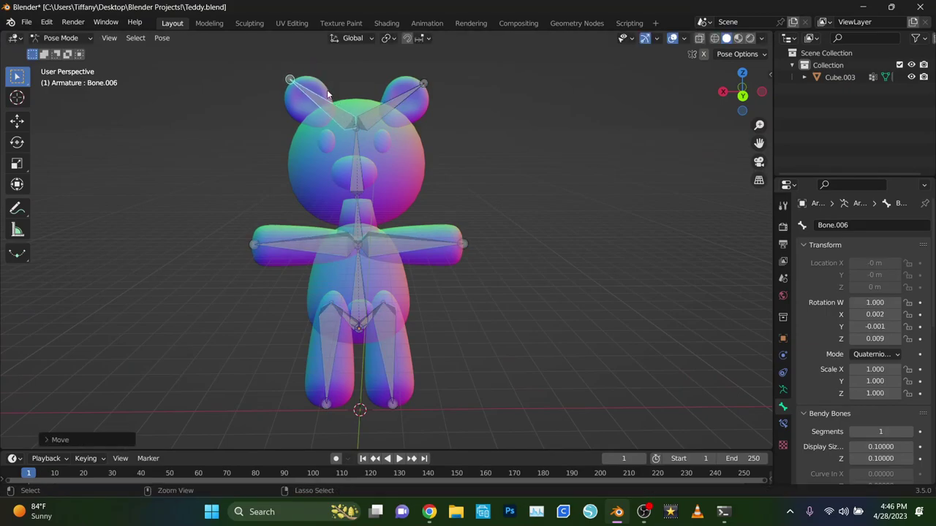
key("r")
key("Escape")
key("ctrl+Tab")
Step: Try parenting the mesh to a bone and with empty vertex groups
key("ctrl+p")
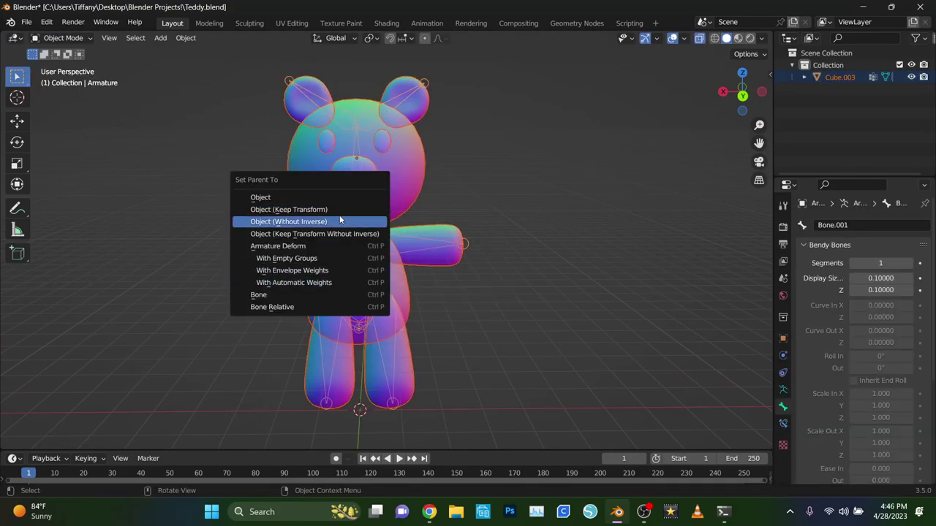
left_click(328, 294)
key("ctrl+p")
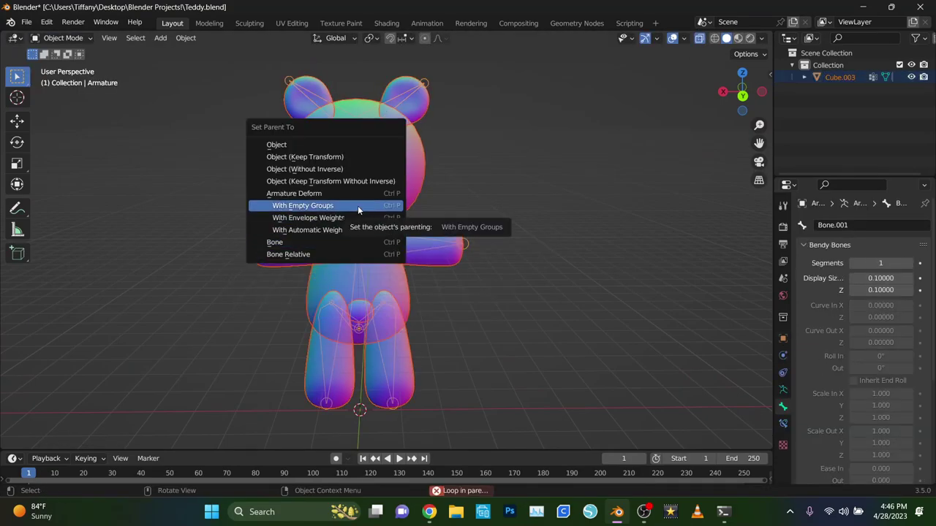
left_click(337, 162)
left_click(329, 190)
left_click(381, 282)
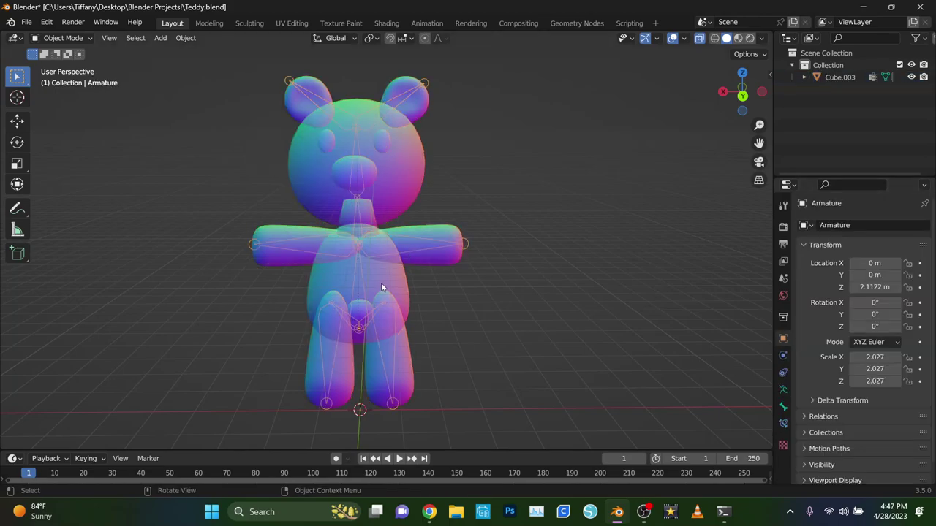
left_click(382, 278, "shift")
key("ctrl+p")
left_click(383, 274)
Step: Toggle the armature into Pose Mode and back, then reselect mesh and armature for parenting
left_click(66, 38)
left_click(64, 78)
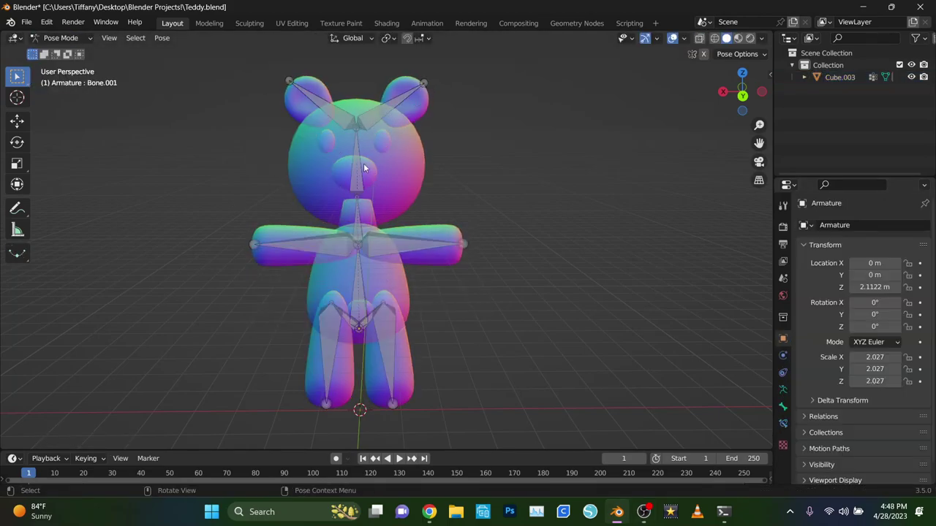
key("ctrl+Tab")
left_click(363, 184)
left_click(356, 212, "shift")
key("ctrl+p")
left_click(352, 258)
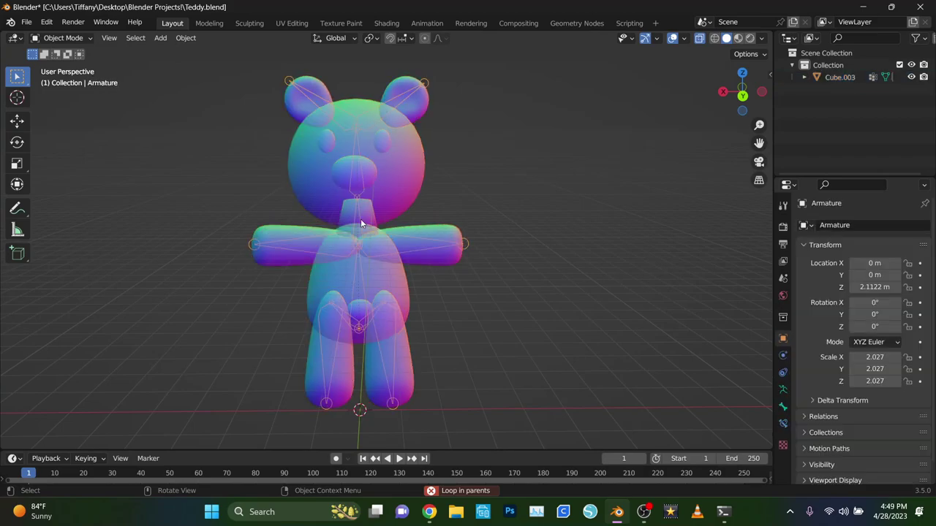
Step: Parent the teddy mesh to the armature With Automatic Weights, then select the armature
left_click(419, 225)
left_click(392, 227)
left_click(415, 236, "shift")
key("ctrl+p")
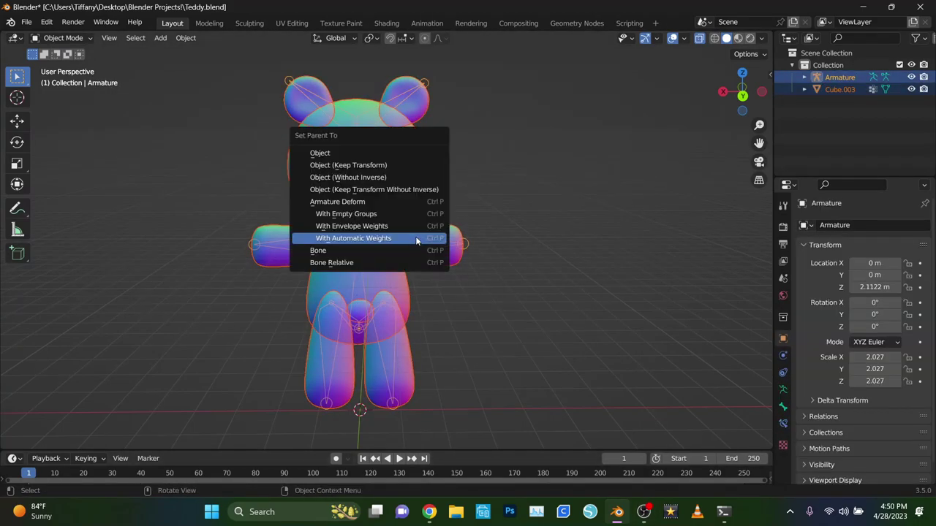
left_click(415, 236)
left_click(381, 147)
Step: In Pose Mode, test-rotate the head and right arm and move the right leg, cancelling each
key("ctrl+Tab")
key("r")
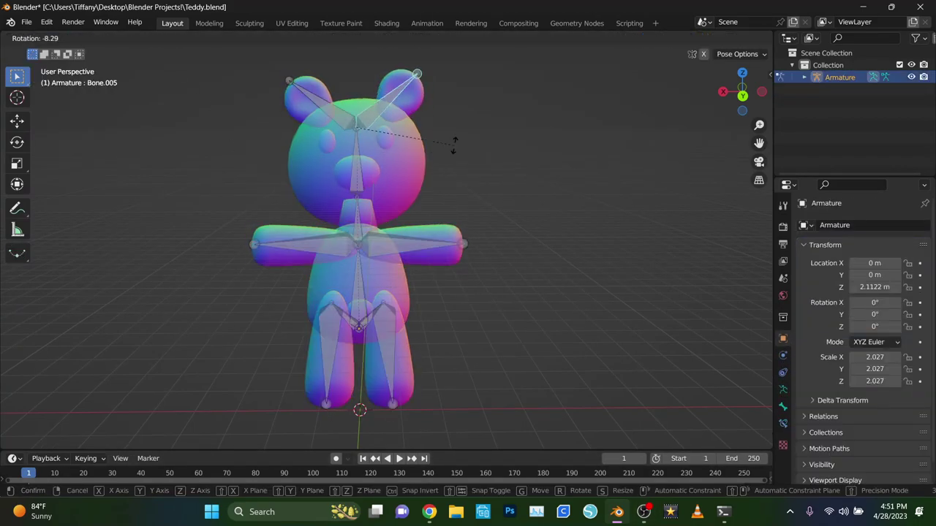
right_click(447, 96)
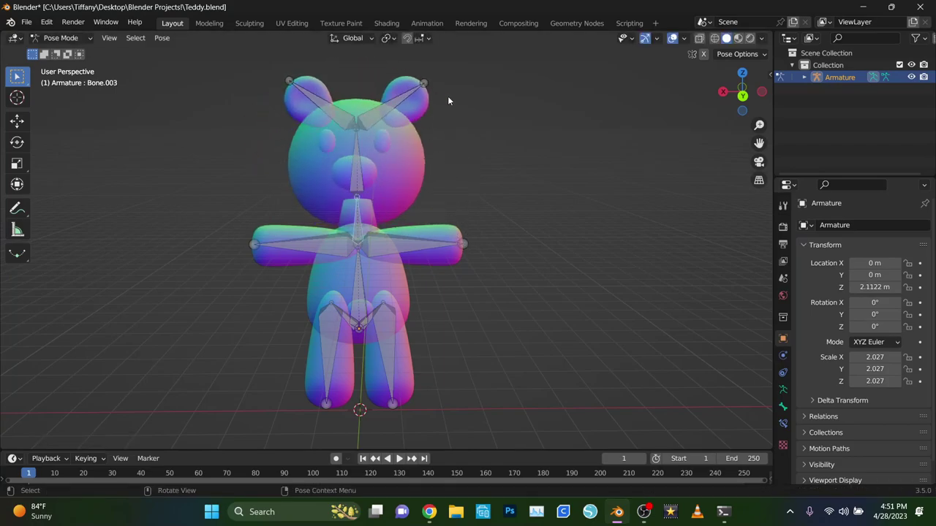
left_click(463, 243)
key("r")
right_click(490, 269)
left_click(386, 351)
key("g")
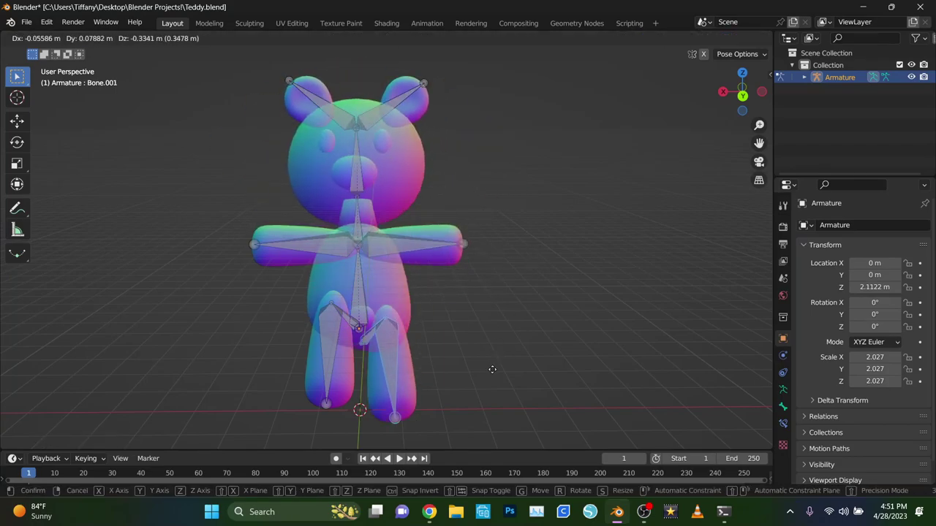
right_click(474, 356)
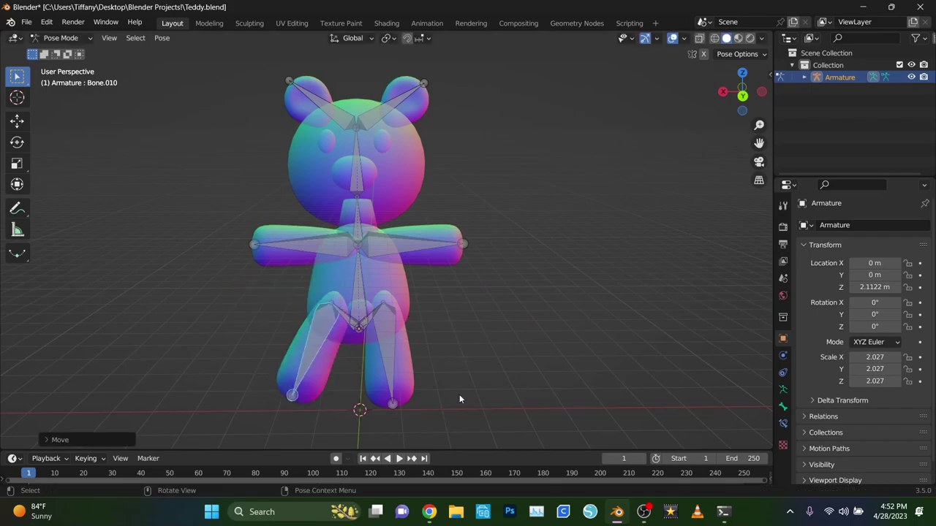
scroll(600, 229, "up", 5)
Step: In back orthographic Edit Mode, delete the old leg bones and extrude a new one downward
key("ctrl+KP_1")
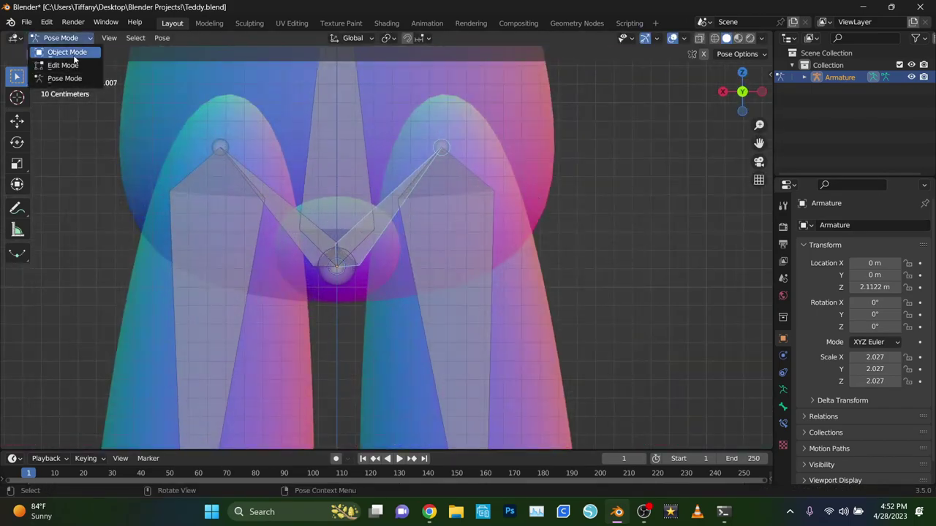
left_click(63, 65)
key("x")
left_click(438, 215)
scroll(405, 239, "down", 3)
key("e")
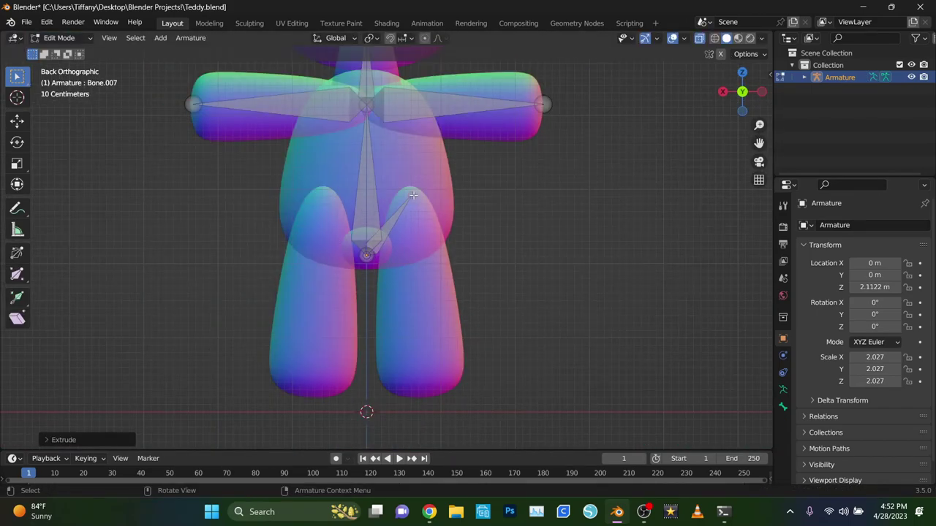
key("e")
left_click(423, 398)
Step: Check the new leg bones in Pose Mode, then select the left ear bone
key("ctrl+Tab")
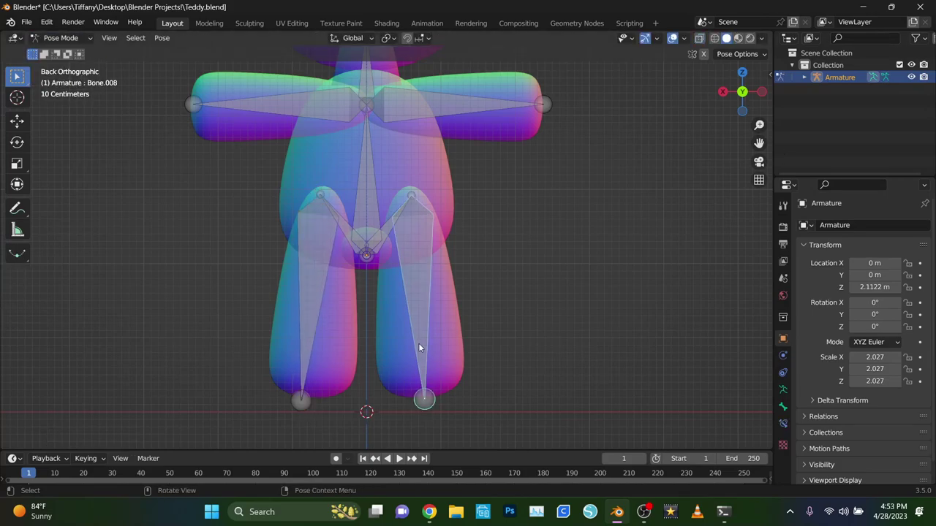
left_click(418, 343)
left_click(503, 269)
left_click(424, 352)
scroll(539, 288, "up", 5, "shift")
left_click(457, 122)
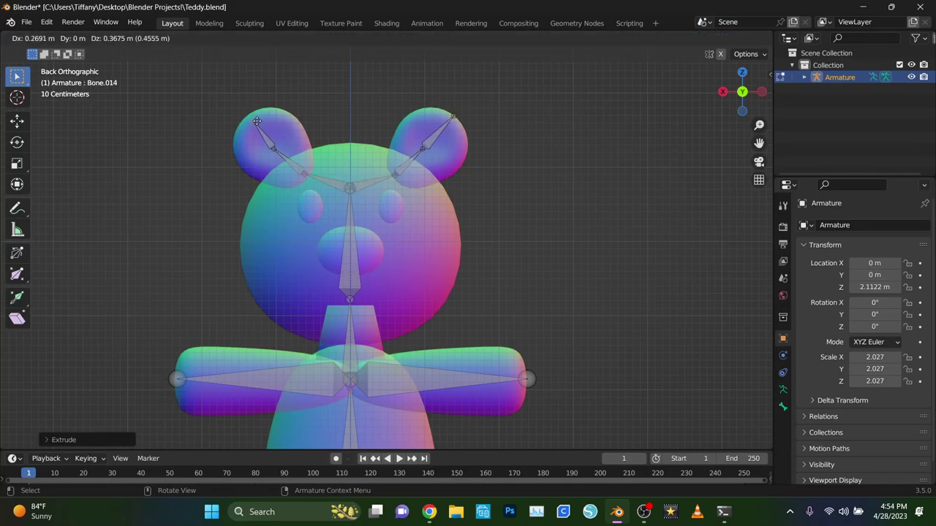
Step: Place the left ear's new bone end and select the right ear bone tip, viewing from the side
left_click(256, 121)
left_click_drag(523, 83, 345, 171)
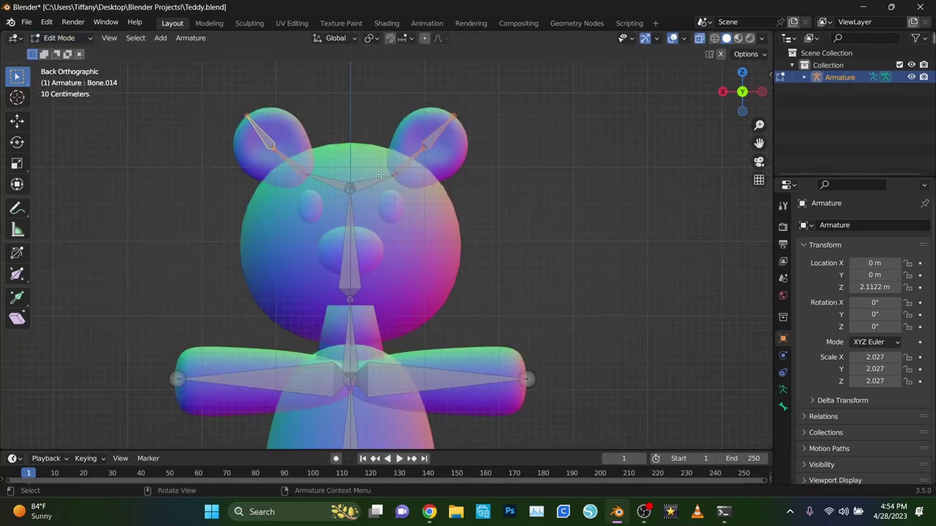
key("ctrl+Tab")
key("r")
mouse_move(434, 183)
middle_mouse_down()
mouse_move(576, 153)
mouse_move(489, 181)
middle_mouse_up()
key("ctrl+Tab")
key("KP_3")
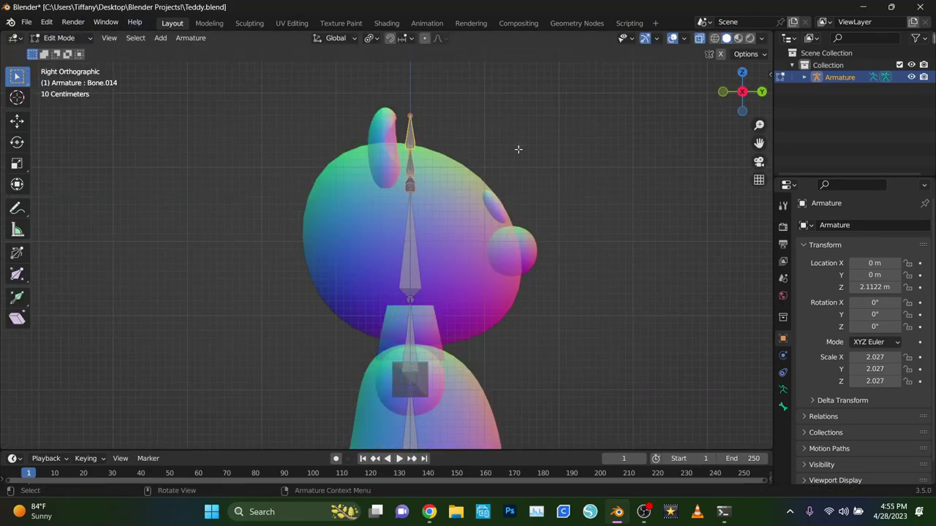
Step: Move the ear bone tip along Y so it sits inside the ear
key("r")
key("Escape")
key("g")
key("y")
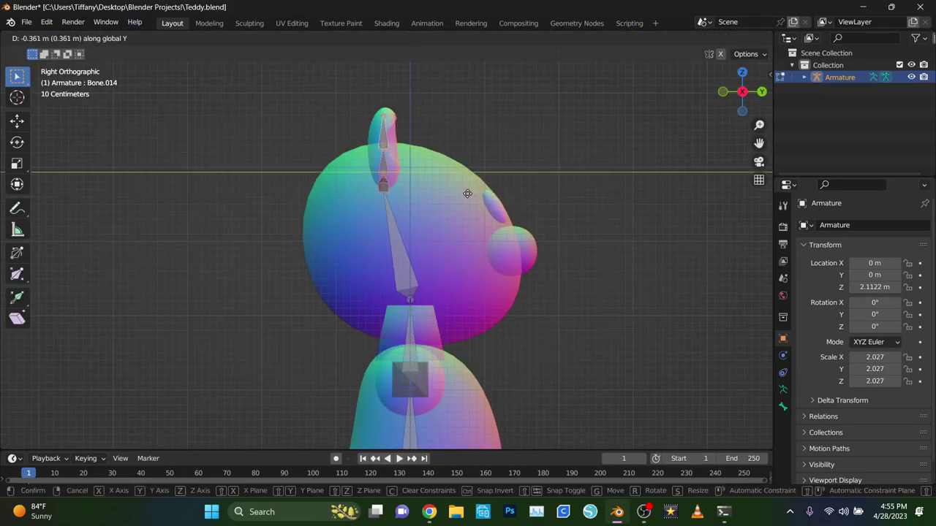
left_click(467, 193)
middle_click_drag(467, 193, 76, 47)
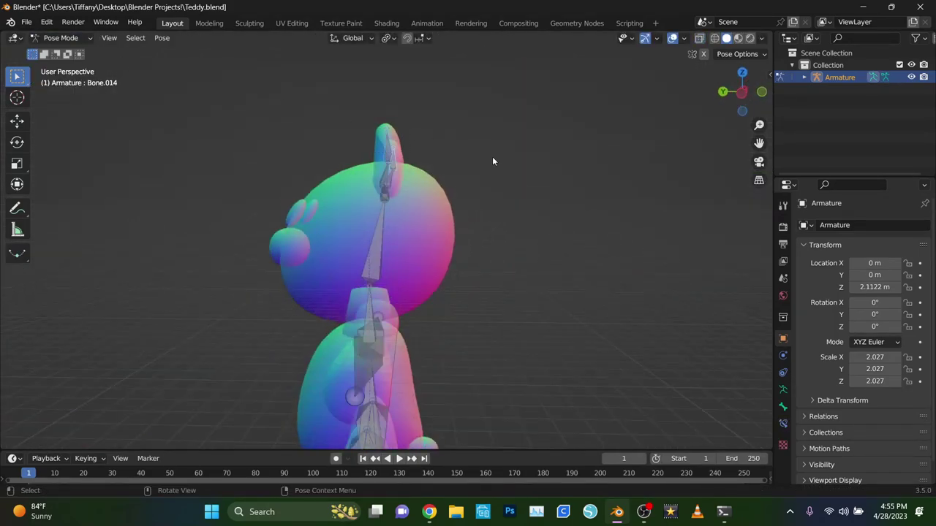
middle_click_drag(370, 140, 351, 215)
Step: Switch between Object and Pose Mode and test-rotate a bone, cancelling it
key("ctrl+Tab")
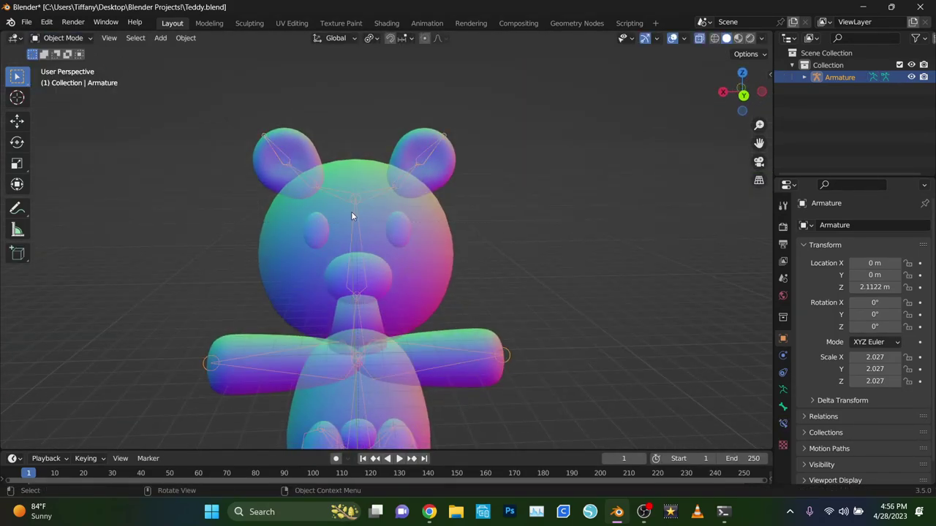
key("ctrl+Tab")
middle_click_drag(117, 89, 476, 193)
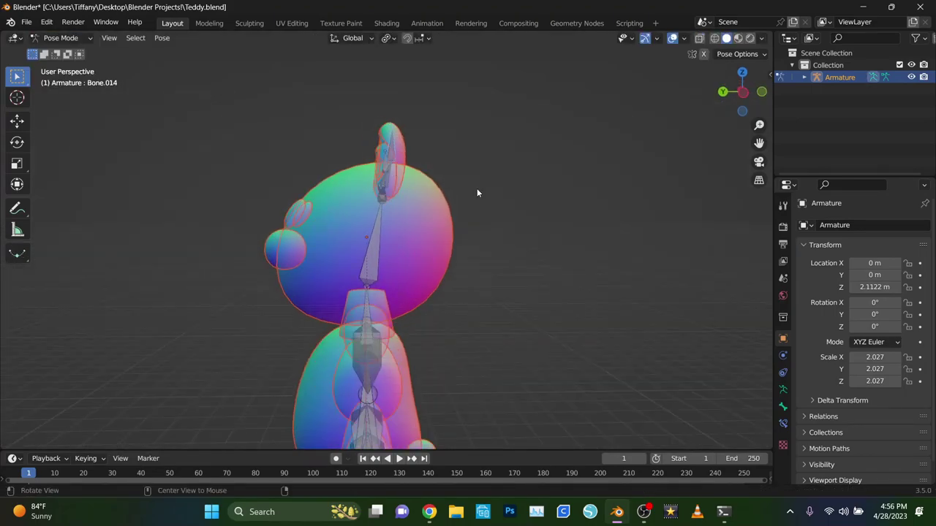
left_click(46, 22)
key("Escape")
key("ctrl+Tab")
key("ctrl+Tab")
mouse_move(182, 78)
middle_mouse_down()
mouse_move(433, 146)
mouse_move(478, 246)
middle_mouse_up()
key("r")
key("Escape")
Step: Test-rotate both leg bones, then tilt the right arm bone slightly upward
left_click(391, 380)
key("r")
key("Escape")
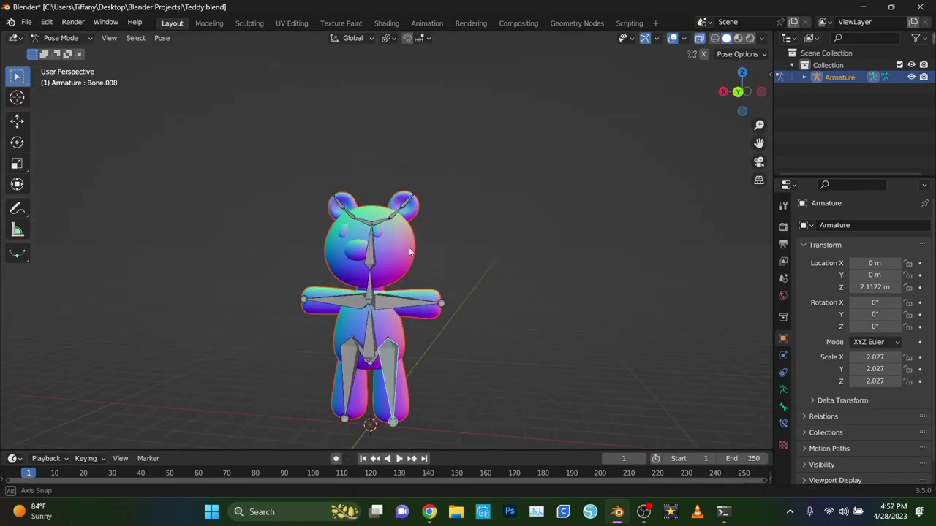
middle_click_drag(409, 252, 509, 323)
scroll(366, 219, "up", 4)
left_click(403, 308)
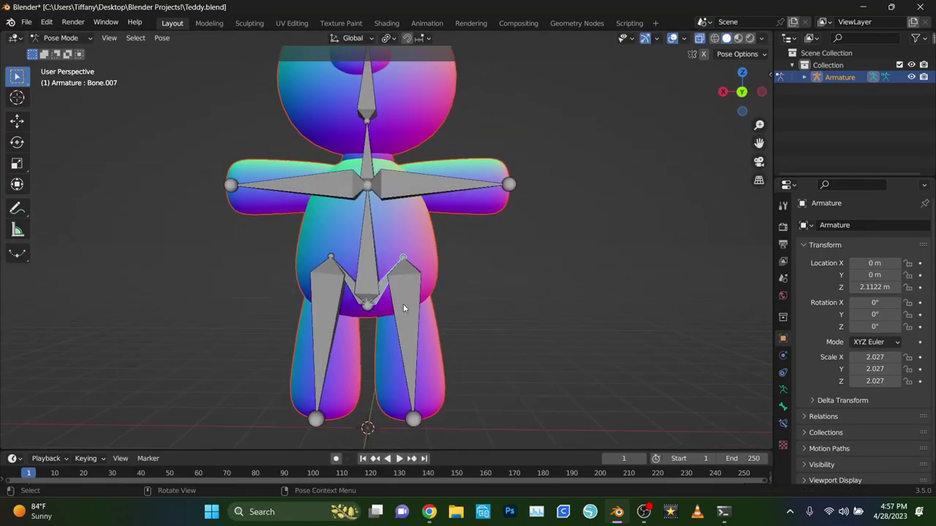
key("r")
key("Escape")
left_click(439, 183)
key("r")
left_click(573, 196)
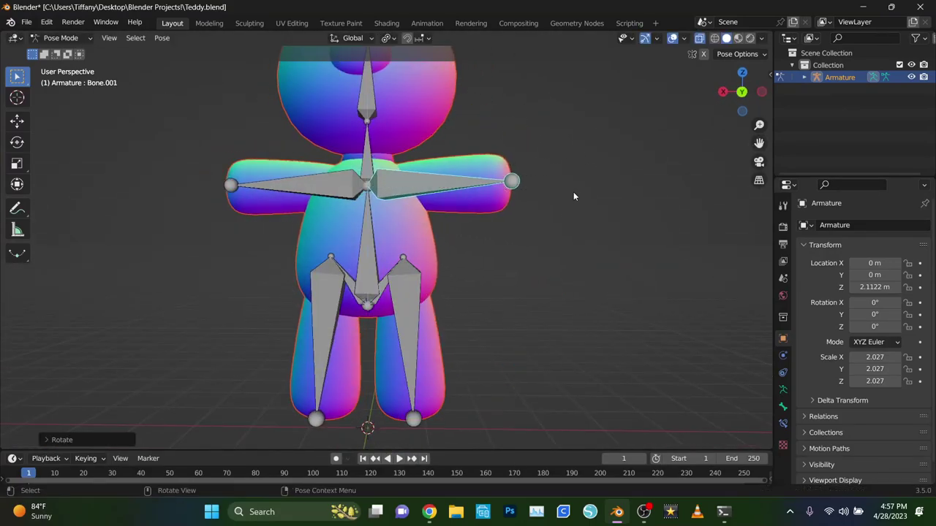
Step: Parent the teddy body to the armature With Automatic Weights and raise the left arm to test
key("Tab")
left_click(59, 37)
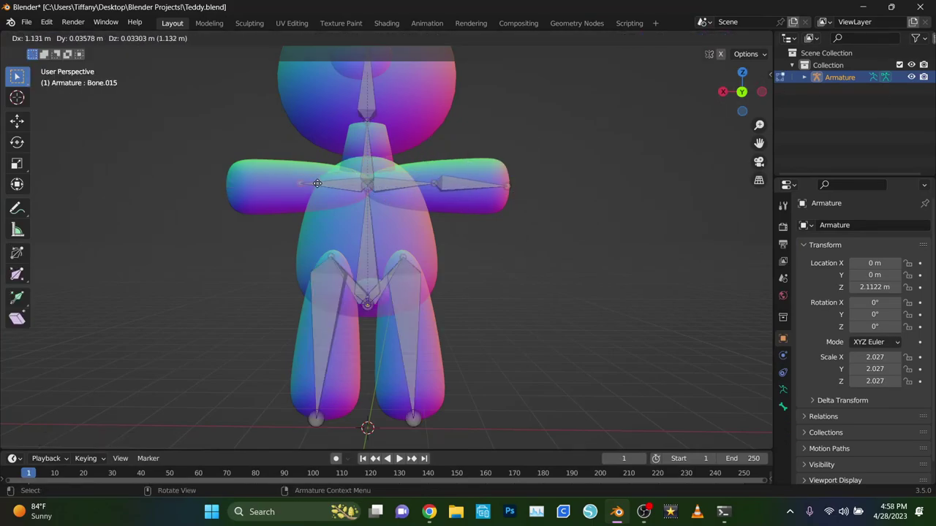
key("Tab")
left_click(445, 195)
left_click(434, 178, "shift")
key("ctrl+p")
left_click(434, 178)
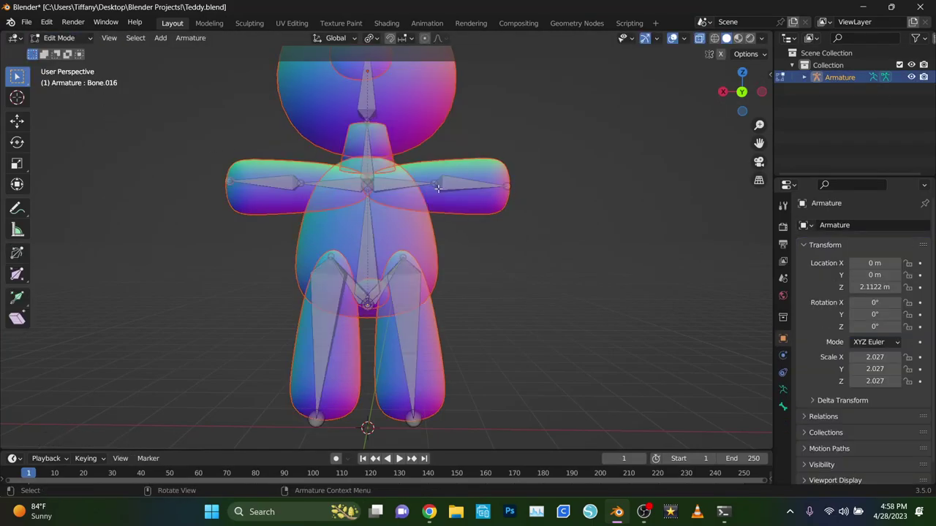
key("r")
left_click(487, 105)
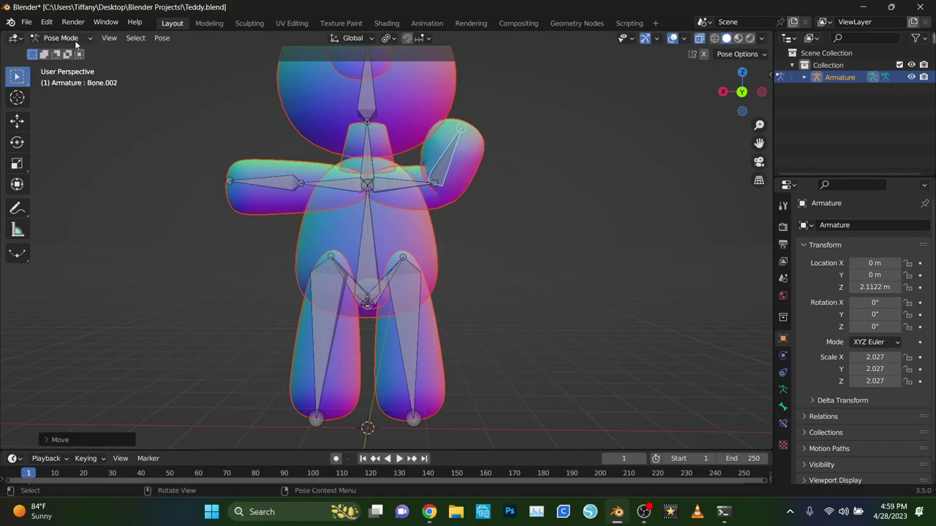
Step: Save the file and return to Object Mode
key("ctrl+s")
middle_click_drag(486, 105, 507, 268)
key("ctrl+Tab")
scroll(439, 219, "down", 4)
Step: Add a plane and scale it up by a factor of 5
key("shift+a")
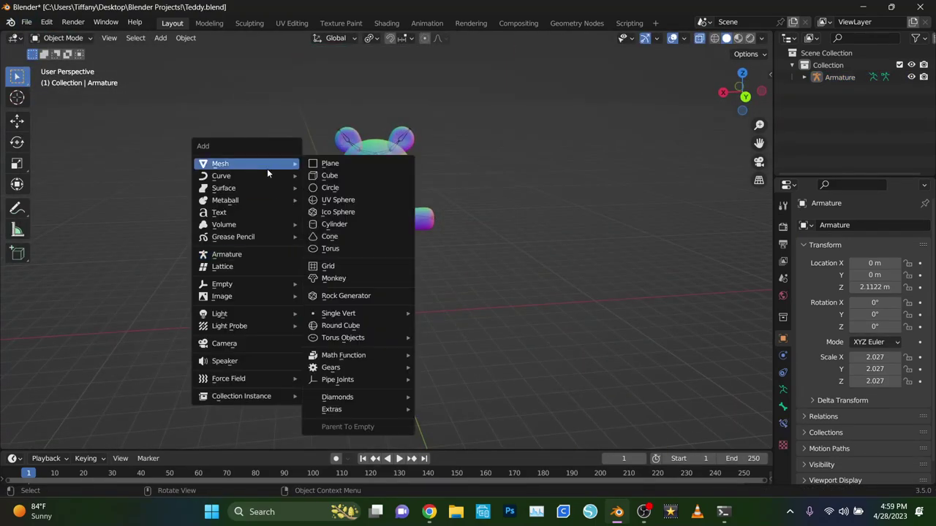
left_click(330, 161)
key("s")
key("5")
key("Return")
Step: Extrude the plane's back edge up into a wall and bevel the corner with 6 segments
key("s")
key("Tab")
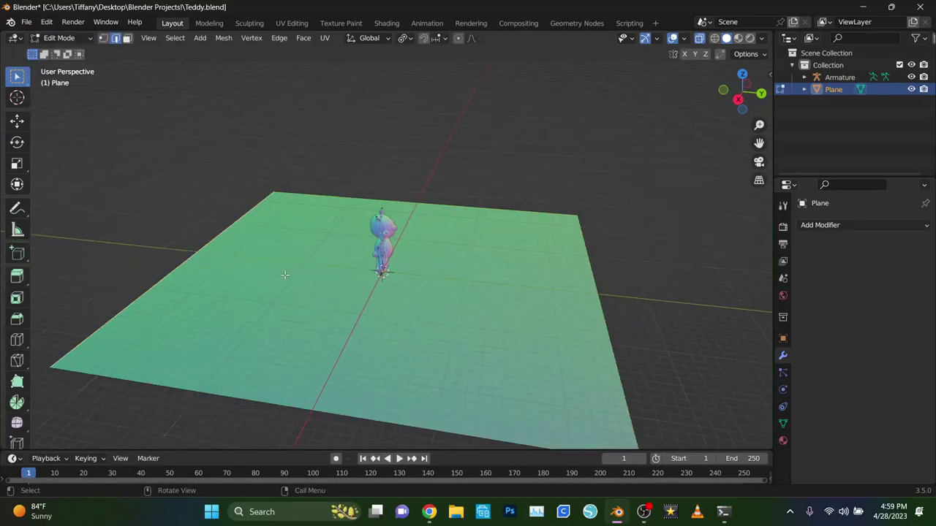
key("e")
key("ctrl+b")
scroll(345, 249, "up", 5)
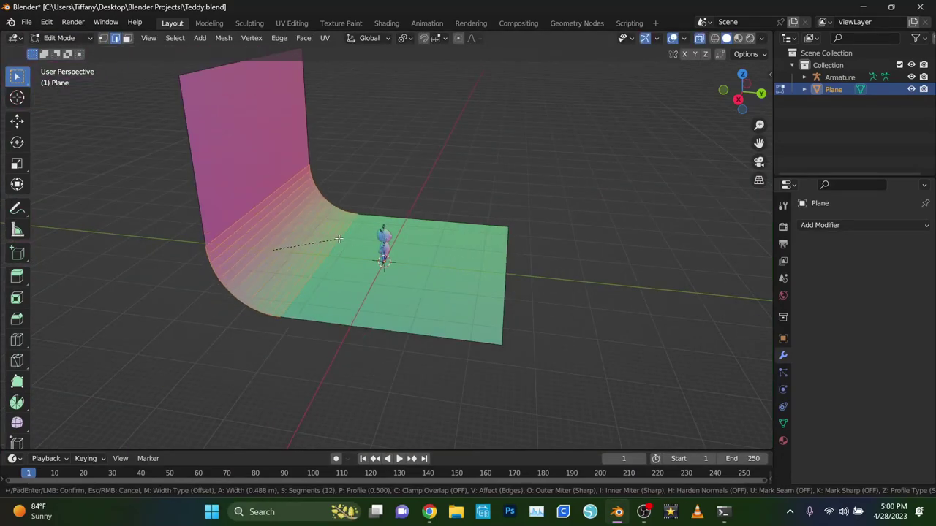
key("Tab")
Step: Shade the backdrop smooth and save the file
middle_click_drag(274, 237, 421, 171)
right_click(422, 171)
left_click(410, 158)
left_click(394, 236)
key("ctrl+s")
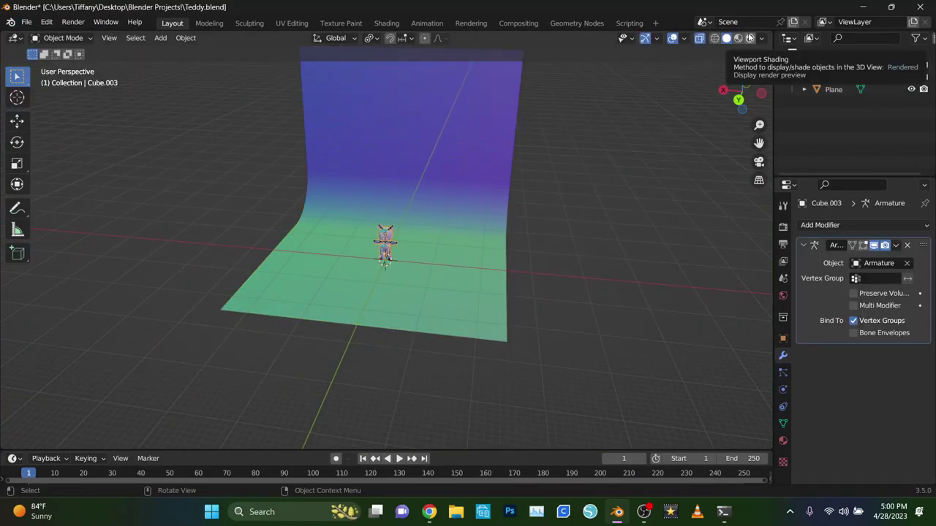
Step: Switch to Material Preview, frame the teddy, and cancel a trial resize of the backdrop's width
left_click(737, 38)
key("KP_Decimal")
mouse_move(549, 208)
middle_mouse_down()
mouse_move(478, 151)
mouse_move(298, 82)
mouse_move(429, 80)
mouse_move(293, 182)
middle_mouse_up()
left_click(839, 76)
left_click(834, 90)
key("s")
key("x")
key("Escape")
Step: Select the teddy body mesh, enter Edit Mode, and view it from the back
left_click(376, 241)
key("Tab")
key("ctrl+KP_1")
scroll(227, 215, "up", 3)
scroll(227, 216, "down", 2)
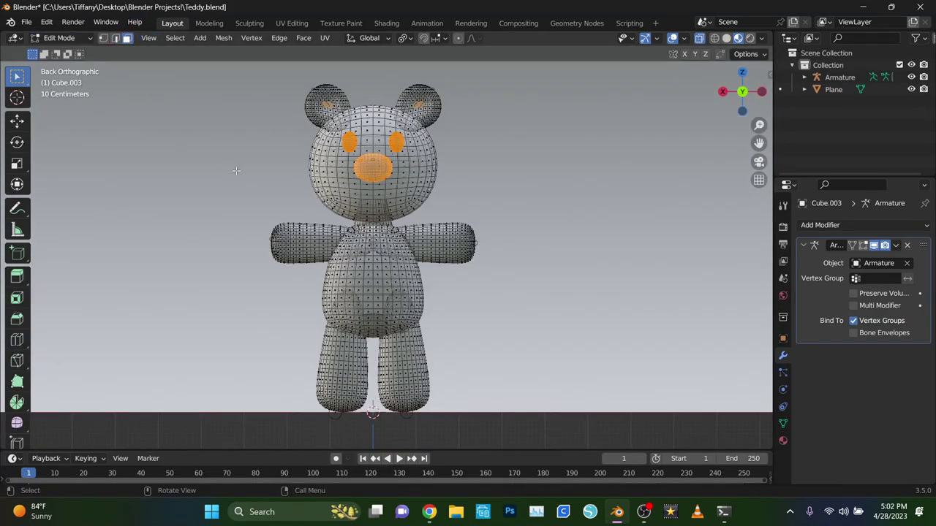
Step: Try selecting the torso and arms, undo it, and return to a back view
left_click_drag(511, 338, 511, 338)
scroll(513, 240, "up", 2)
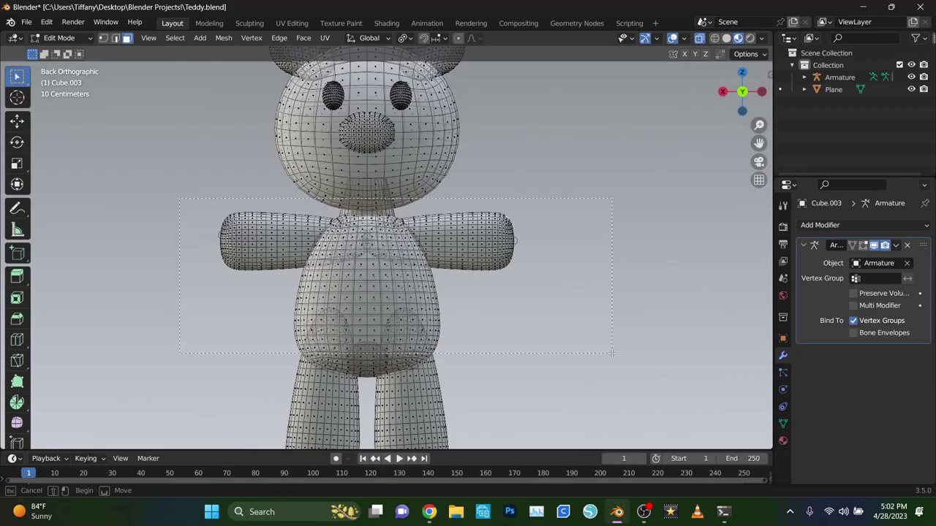
left_click_drag(611, 353, 611, 353)
middle_click_drag(611, 353, 366, 219)
key("KP_1")
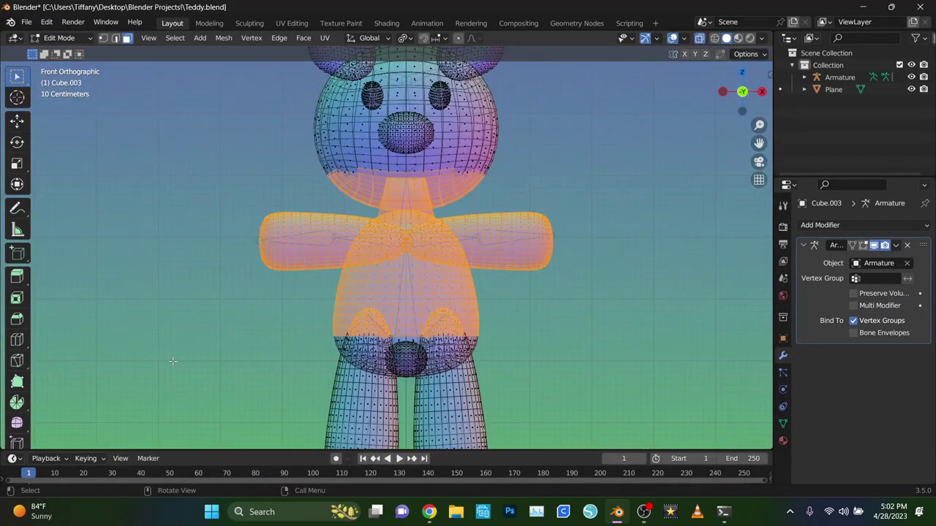
left_click(46, 22)
left_click(58, 34)
middle_click_drag(386, 245, 340, 217)
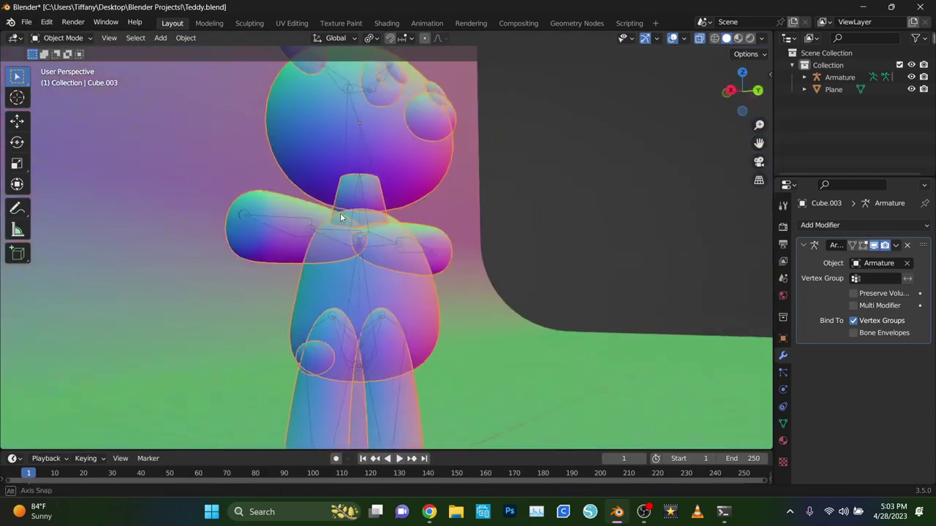
key("ctrl+KP_1")
Step: Box-select the torso and upper-arm faces with X-ray on, then turn X-ray off
key("Tab")
left_click_drag(245, 202, 289, 275)
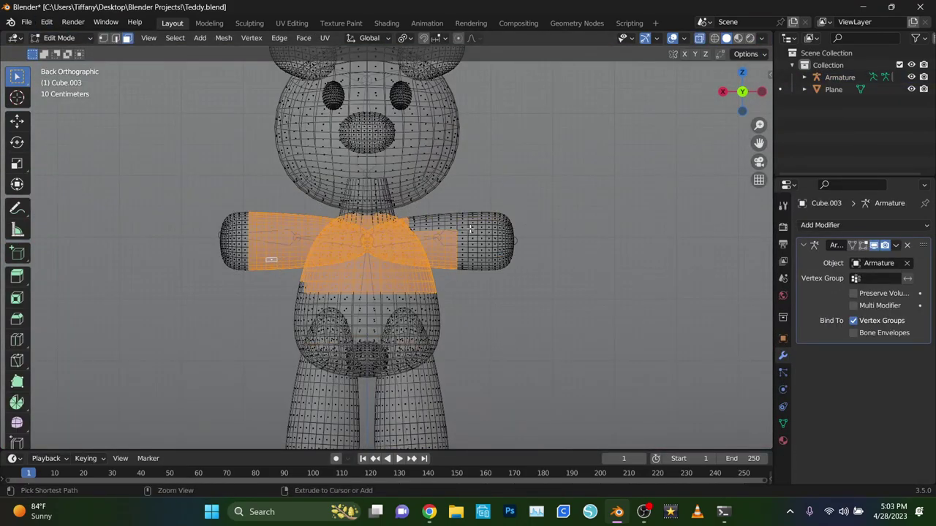
middle_click_drag(508, 335, 477, 165)
key("alt+z")
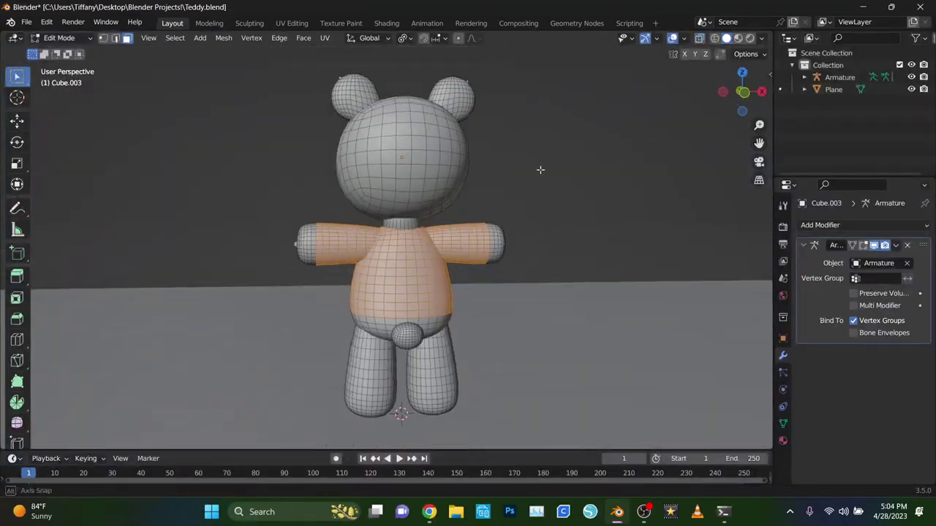
scroll(666, 178, "up", 4)
scroll(666, 178, "down", 4)
Step: Add the head faces to the selection and orbit around to check it
left_click_drag(299, 66, 512, 157, "shift")
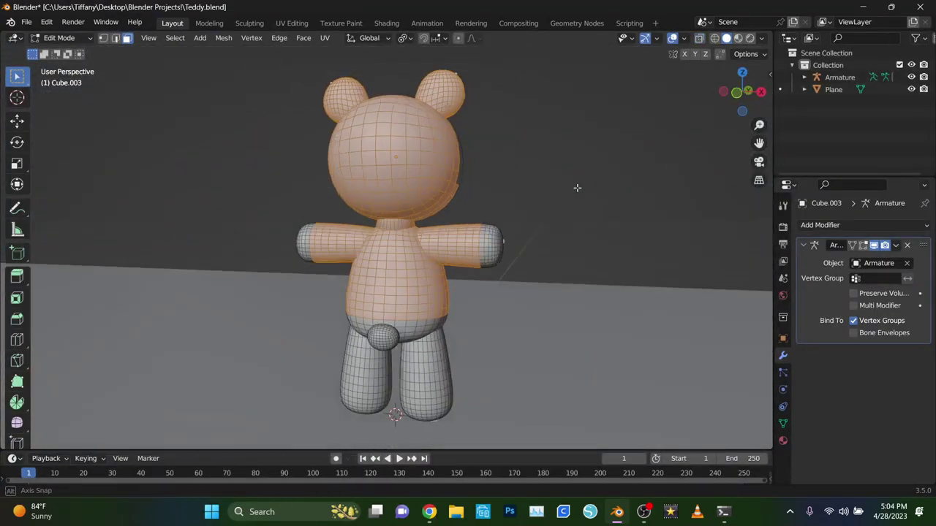
middle_click_drag(577, 188, 587, 142)
scroll(408, 214, "up", 3)
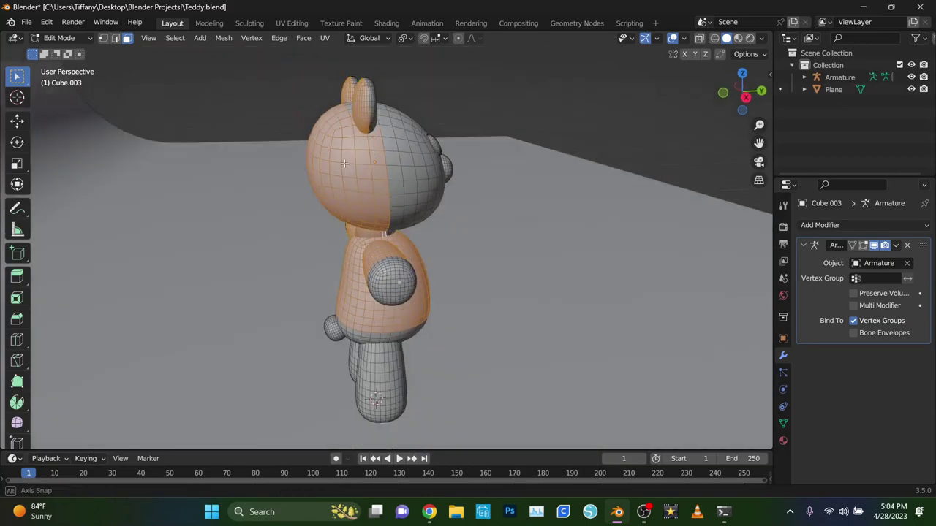
middle_click_drag(344, 162, 393, 173)
middle_click_drag(402, 134, 456, 148)
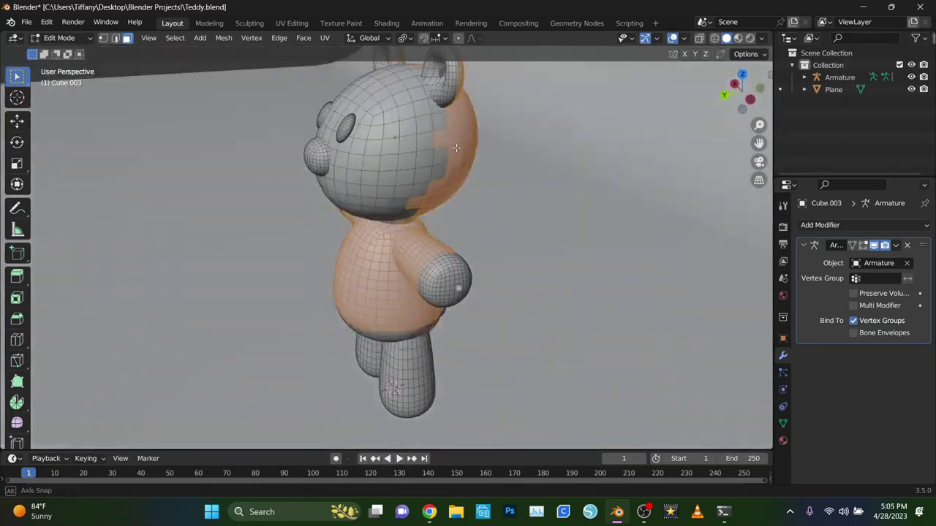
mouse_move(405, 172)
middle_mouse_down()
mouse_move(439, 138)
mouse_move(417, 139)
mouse_move(401, 172)
mouse_move(331, 163)
mouse_move(432, 142)
mouse_move(428, 89)
middle_mouse_up()
Step: Inspect the selection from above the teddy and from under the head
scroll(402, 165, "up", 4)
scroll(401, 171, "down", 5)
scroll(358, 171, "up", 5)
scroll(330, 162, "down", 2)
scroll(432, 141, "down", 3)
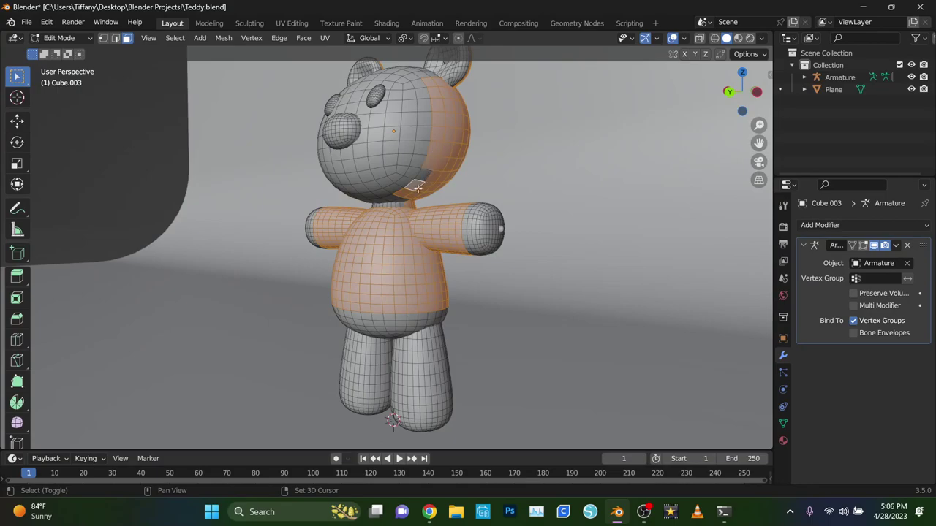
middle_click_drag(416, 187, 432, 119)
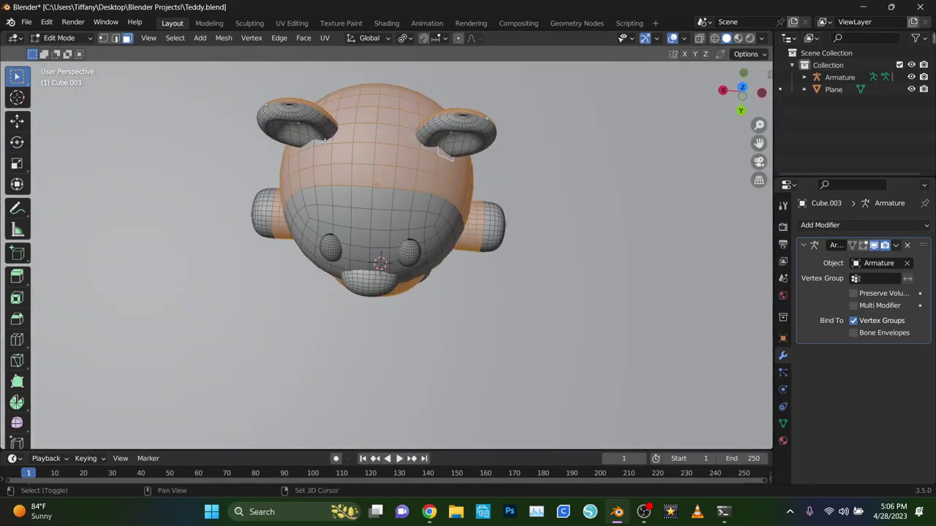
middle_click_drag(324, 141, 397, 189)
scroll(366, 168, "up", 5)
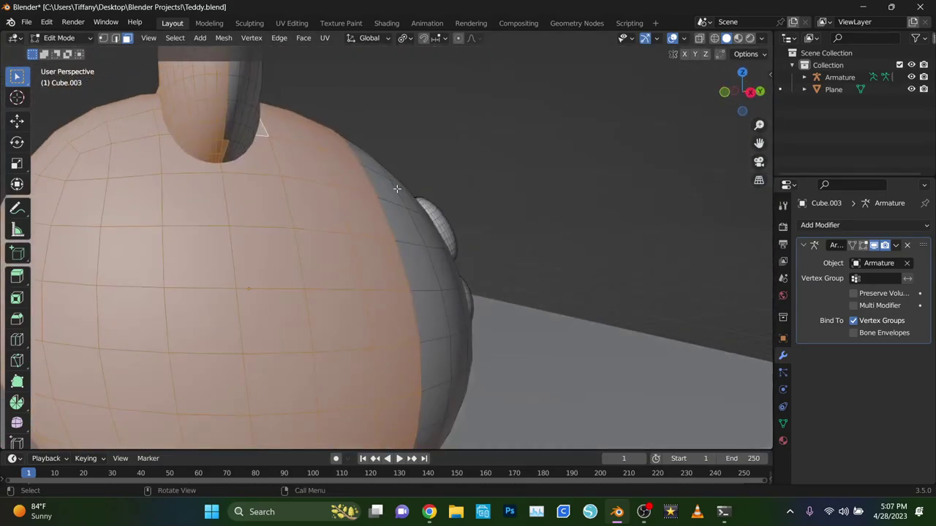
mouse_move(221, 144)
middle_mouse_down()
mouse_move(307, 190)
mouse_move(487, 249)
mouse_move(366, 204)
middle_mouse_up()
scroll(307, 190, "down", 3)
scroll(307, 190, "up", 4)
Step: Place the duplicated faces beside the teddy and add a Subdivision Surface to the hoodie
scroll(365, 204, "down", 4)
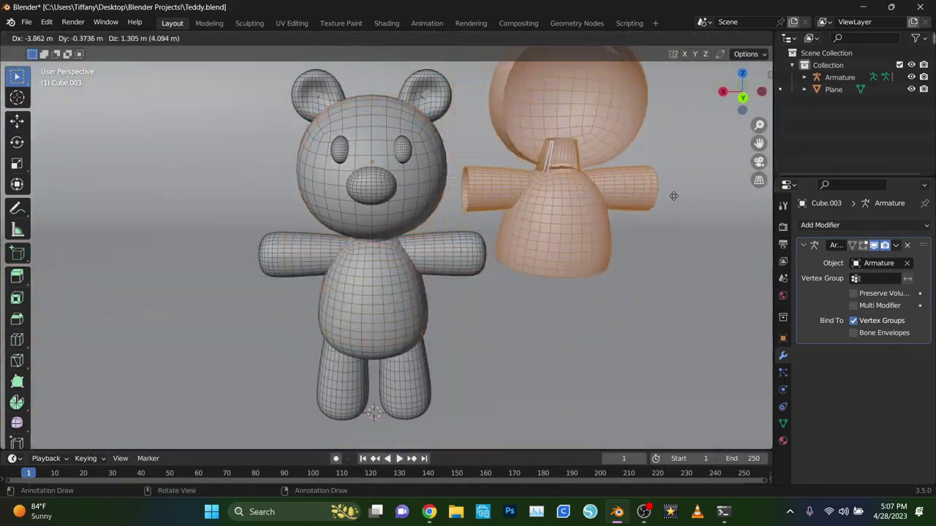
left_click(58, 38)
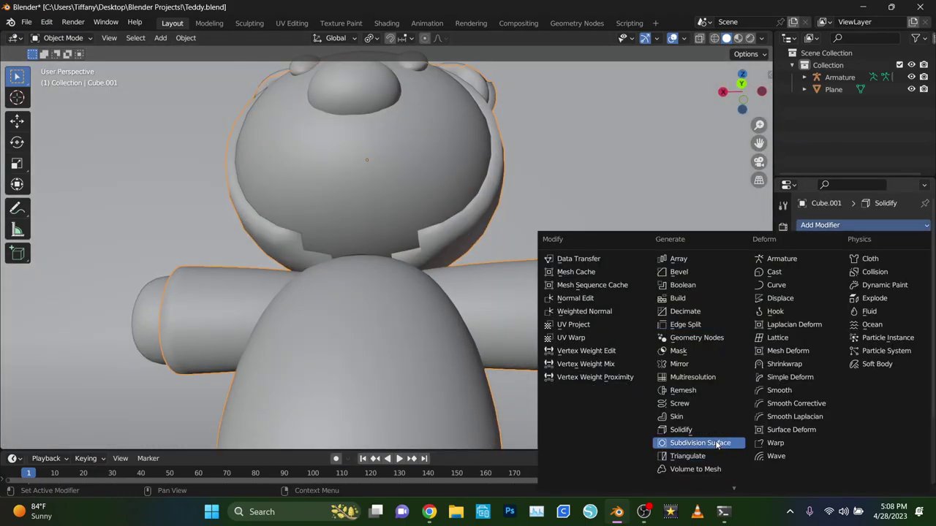
left_click(699, 382)
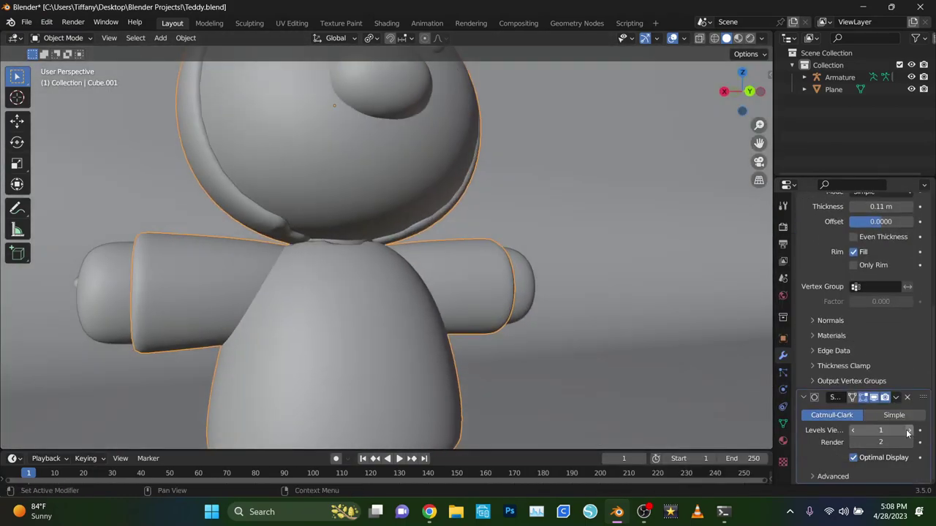
scroll(922, 184, "up", 5)
middle_click_drag(512, 293, 409, 335)
scroll(409, 335, "down", 6)
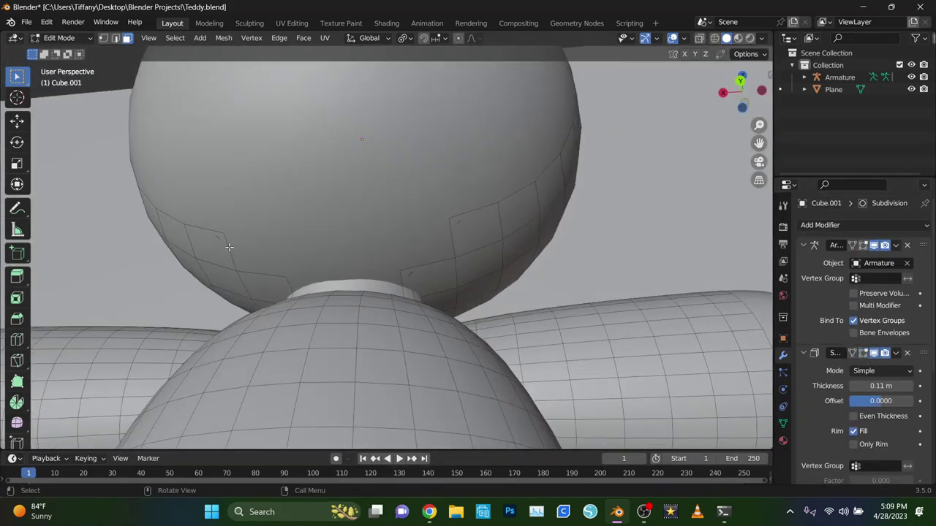
scroll(229, 247, "down", 5)
scroll(424, 330, "up", 5)
Step: Select the hood faces around the ear base and delete them
middle_click_drag(424, 330, 365, 116)
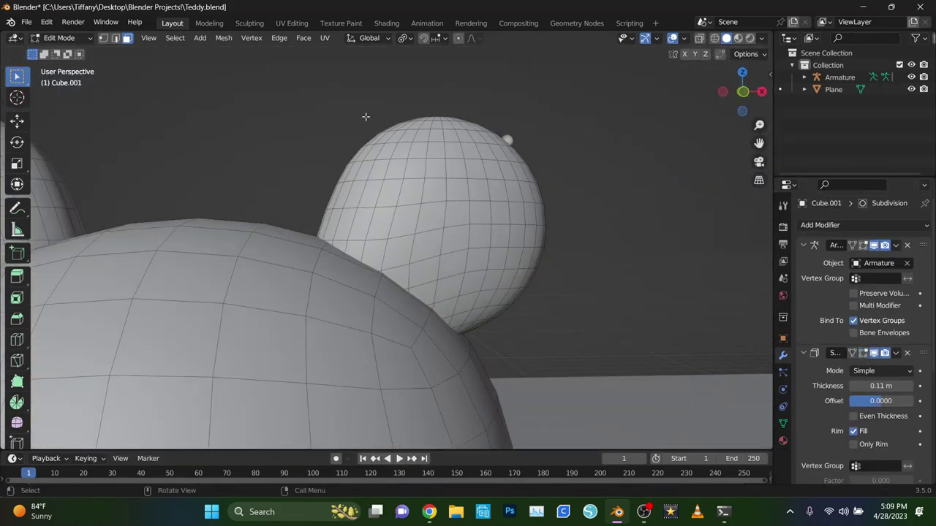
middle_click_drag(526, 199, 429, 193)
left_click_drag(325, 257, 325, 257)
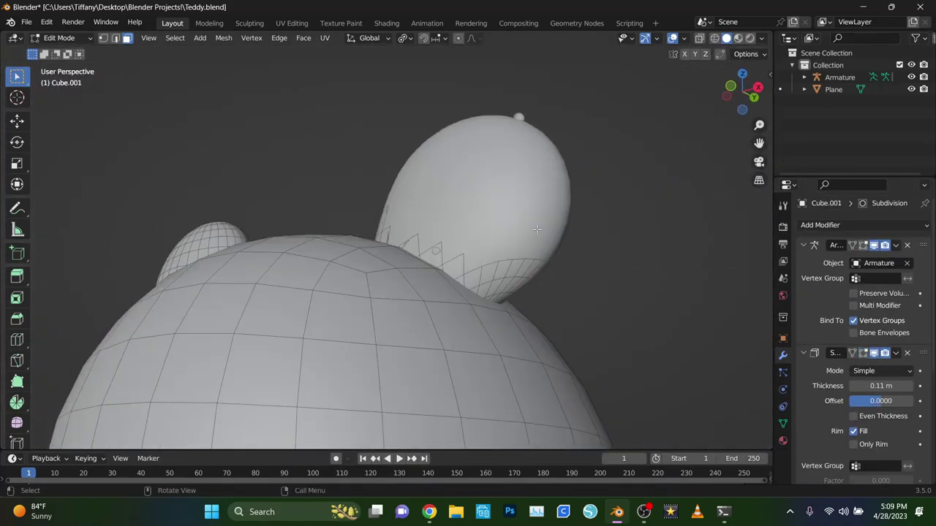
middle_click_drag(325, 257, 509, 271)
scroll(509, 271, "up", 5)
scroll(218, 269, "down", 5)
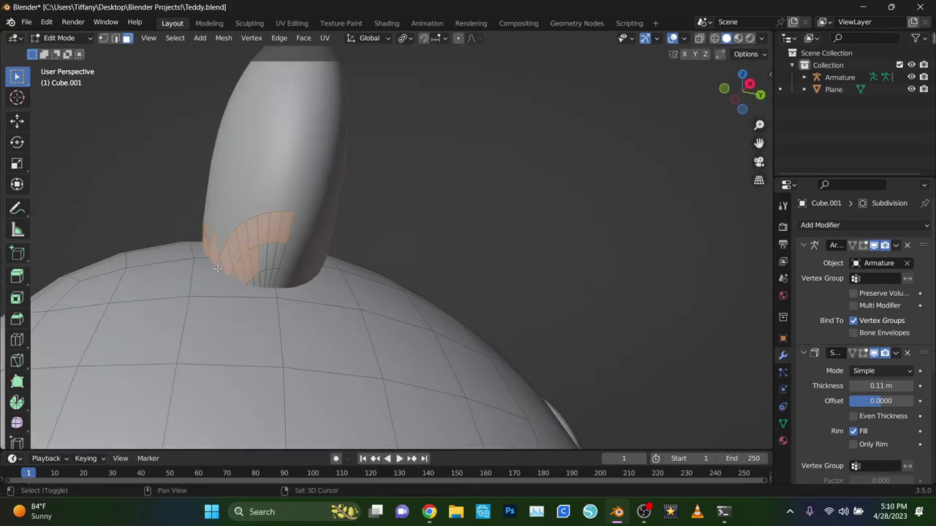
scroll(332, 270, "up", 3)
mouse_move(332, 271)
middle_mouse_down()
mouse_move(658, 351)
mouse_move(277, 203)
middle_mouse_up()
key("x")
left_click(664, 350)
Step: Select the faces of the hood's ear and orbit around the head
left_click_drag(196, 360, 196, 359)
scroll(196, 360, "up", 4)
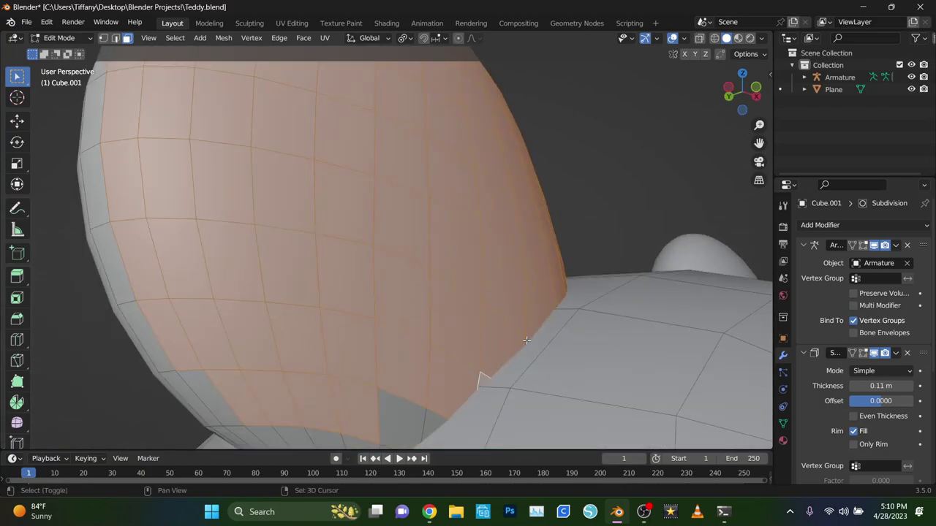
middle_click_drag(196, 360, 487, 294)
mouse_move(546, 286)
middle_mouse_down()
mouse_move(749, 146)
mouse_move(295, 402)
mouse_move(711, 300)
middle_mouse_up()
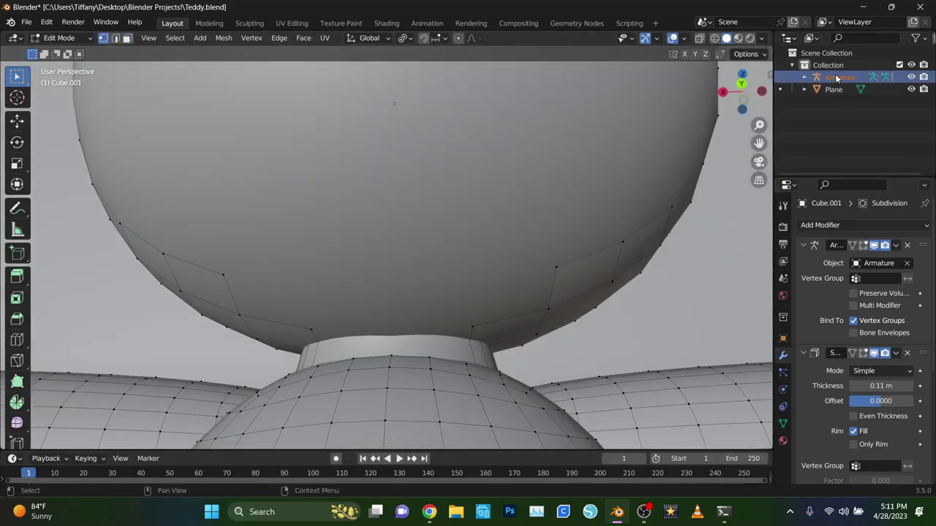
Step: Expand the Armature in the outliner and toggle Cube.001 and Cube.003 visibility
left_click(805, 77)
left_click_drag(911, 113, 911, 125)
left_click(834, 138)
middle_click_drag(438, 256, 324, 281)
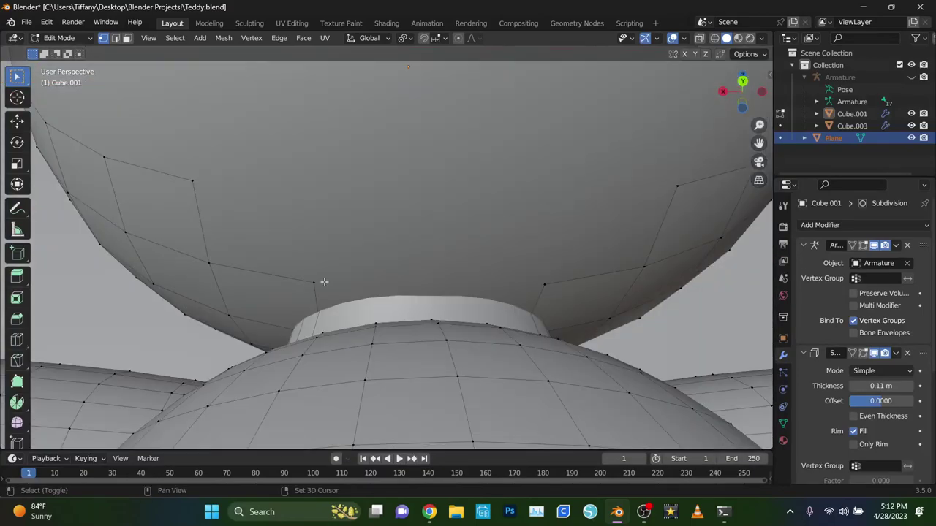
Step: Add an edge loop around the hood opening
left_click(435, 285)
mouse_move(435, 285)
middle_mouse_down()
mouse_move(449, 315)
mouse_move(505, 332)
middle_mouse_up()
scroll(512, 340, "down", 5)
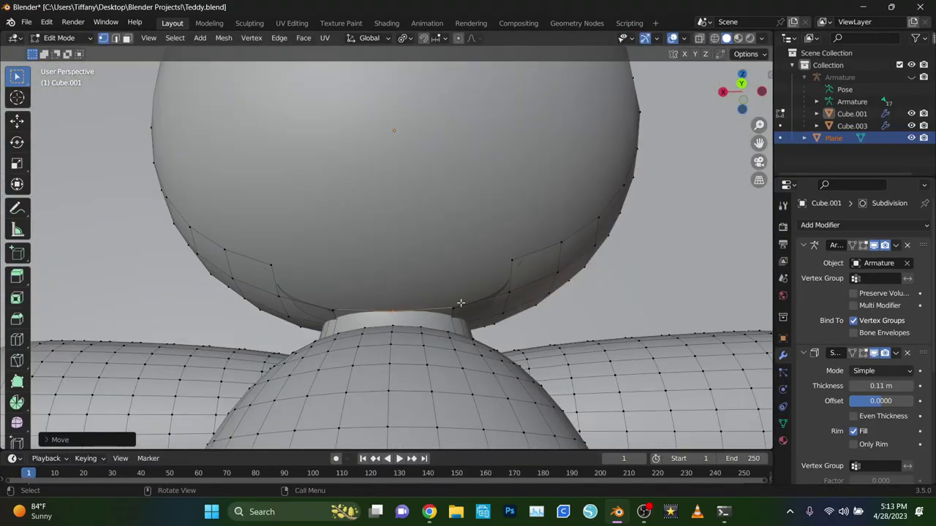
scroll(516, 342, "down", 4)
scroll(449, 267, "up", 4)
middle_click_drag(449, 268, 352, 276)
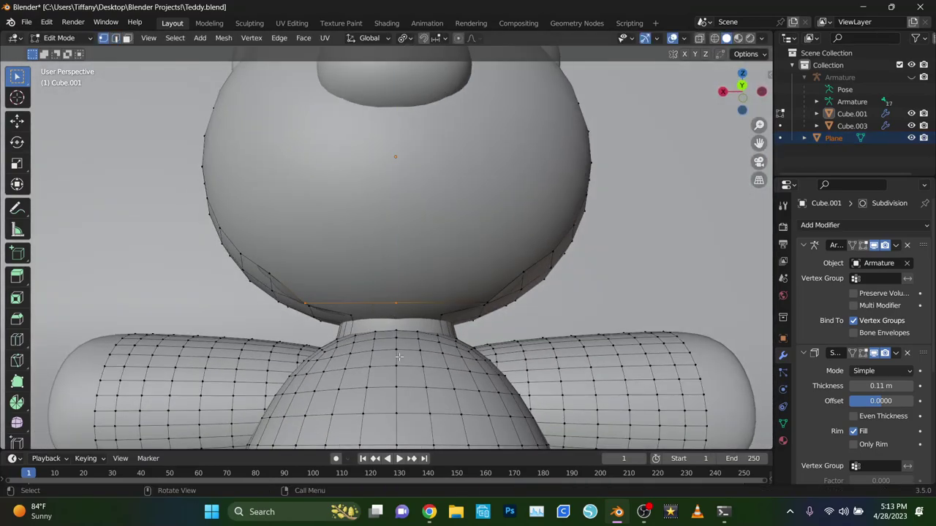
scroll(401, 307, "up", 3)
mouse_move(438, 321)
middle_mouse_down()
mouse_move(465, 337)
mouse_move(409, 314)
mouse_move(328, 305)
mouse_move(271, 280)
mouse_move(391, 258)
mouse_move(366, 236)
mouse_move(309, 234)
middle_mouse_up()
scroll(465, 337, "down", 3)
right_click(510, 351)
scroll(497, 351, "up", 4)
scroll(330, 296, "down", 2)
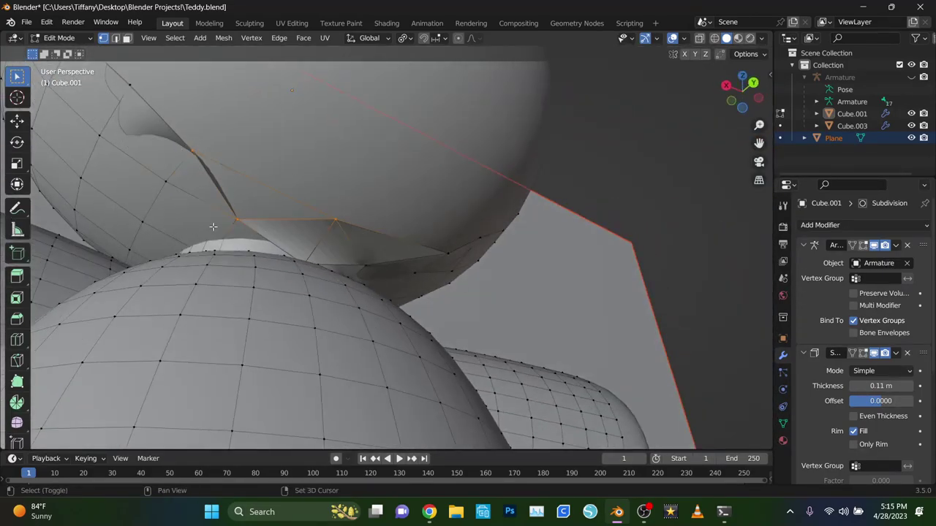
Step: Turn on snapping with Face Project so moved geometry lands on surfaces
middle_click_drag(212, 227, 866, 358)
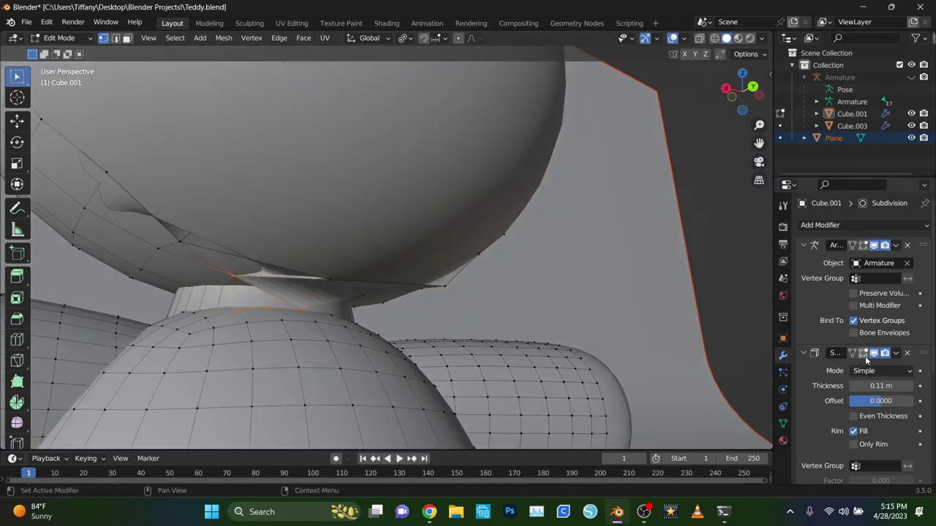
scroll(543, 319, "down", 3)
scroll(544, 319, "up", 3)
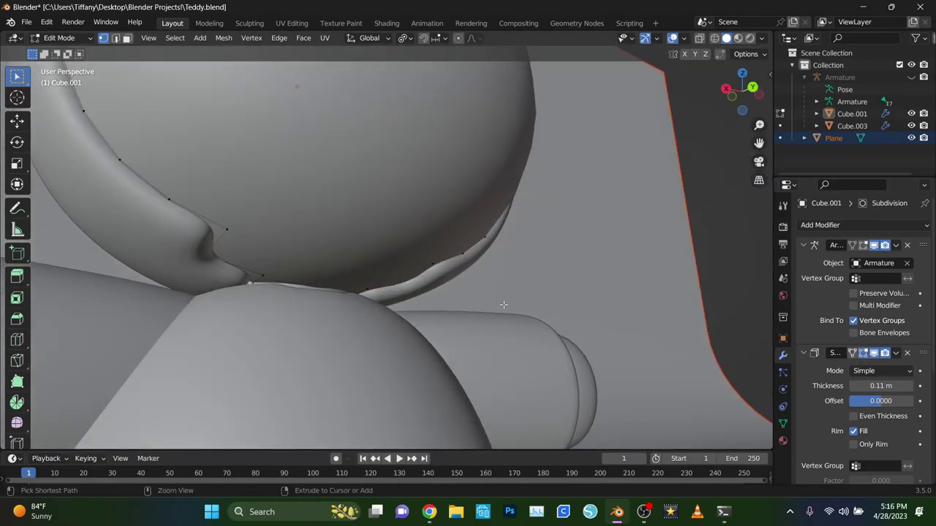
left_click(423, 37)
mouse_move(504, 304)
middle_mouse_down()
mouse_move(410, 242)
mouse_move(600, 157)
middle_mouse_up()
left_click(436, 37)
left_click(417, 109)
Step: Extrude the hood rim inward onto the head and select vertices along the rim
left_click(408, 273)
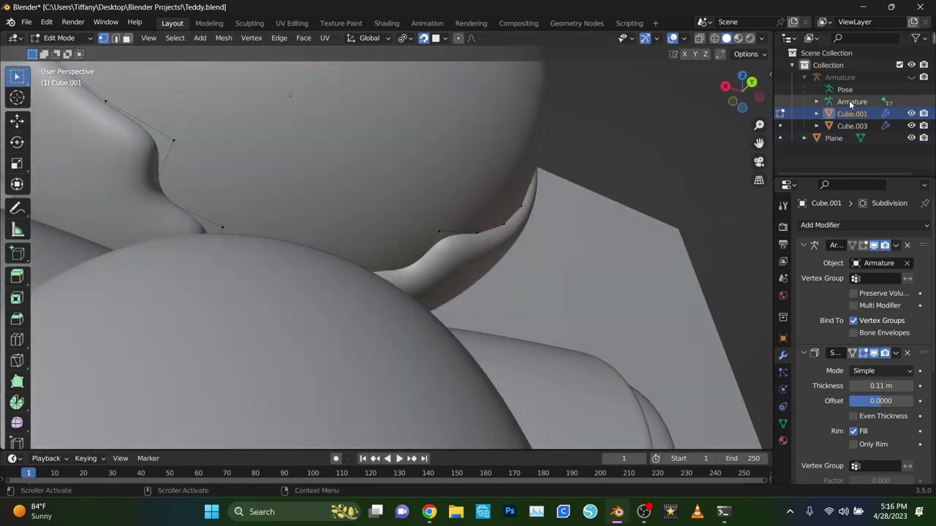
left_click(450, 251)
middle_click_drag(449, 251, 111, 153)
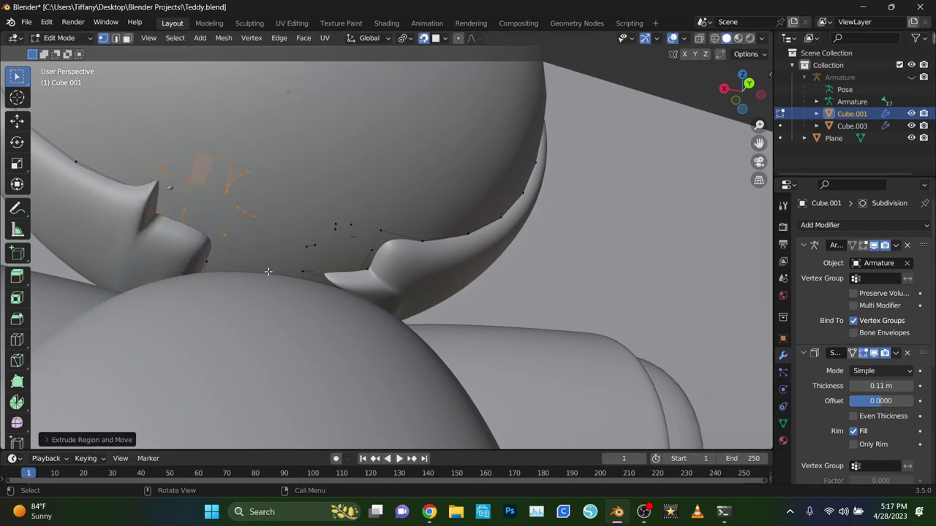
middle_click_drag(268, 272, 314, 194)
left_click_drag(318, 193, 277, 230)
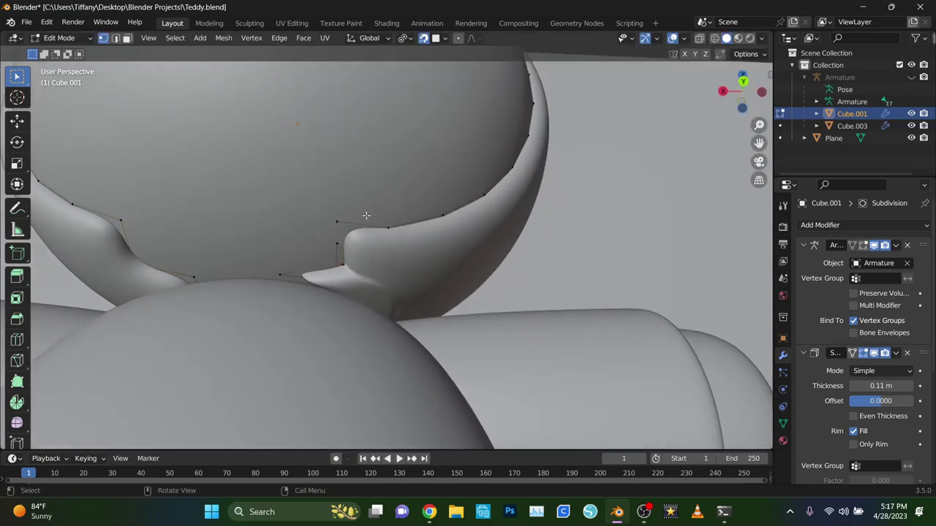
middle_click_drag(324, 270, 366, 281)
scroll(365, 282, "down", 5)
Step: Enter Edit Mode on Cube.003 in face select and duplicate the selected body faces in place
key("3")
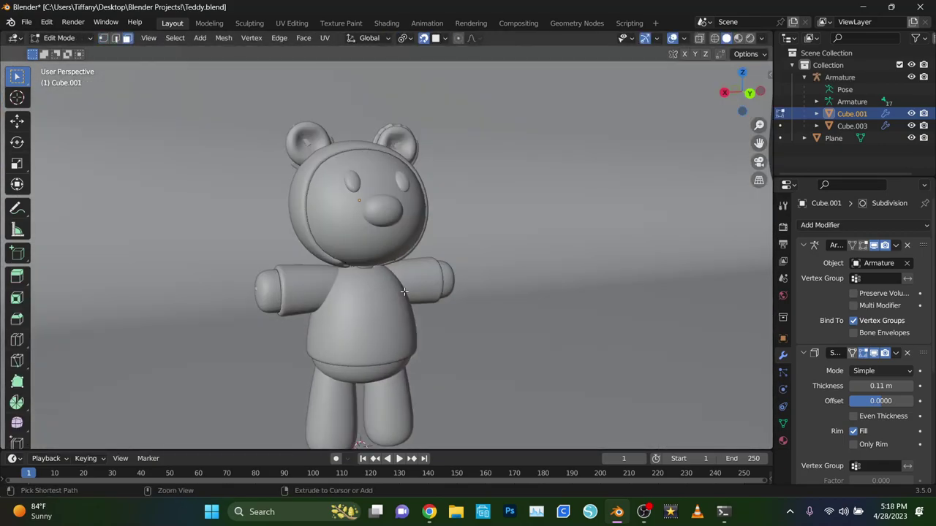
key("Tab")
scroll(404, 291, "up", 5)
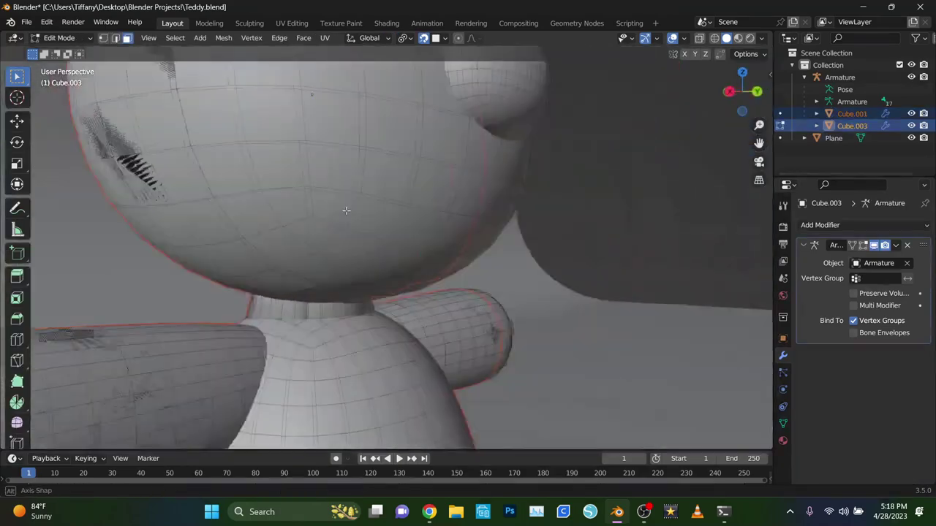
mouse_move(403, 290)
middle_mouse_down()
mouse_move(281, 257)
mouse_move(491, 228)
mouse_move(443, 273)
mouse_move(538, 197)
middle_mouse_up()
scroll(380, 241, "down", 3)
scroll(538, 197, "down", 2)
key("shift+d")
right_click(538, 197)
Step: Separate the duplicated faces into their own object
key("p")
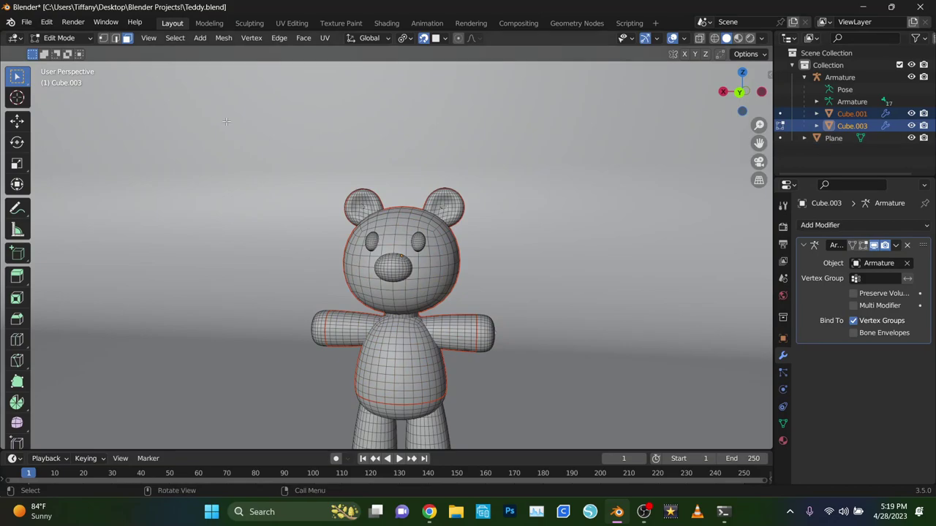
key("Tab")
left_click(852, 113)
left_click(862, 224)
Step: Give the hoodie Cube.001 a Solidify thickness of 0.15 m
left_click(707, 436)
left_click(863, 225)
left_click(713, 447)
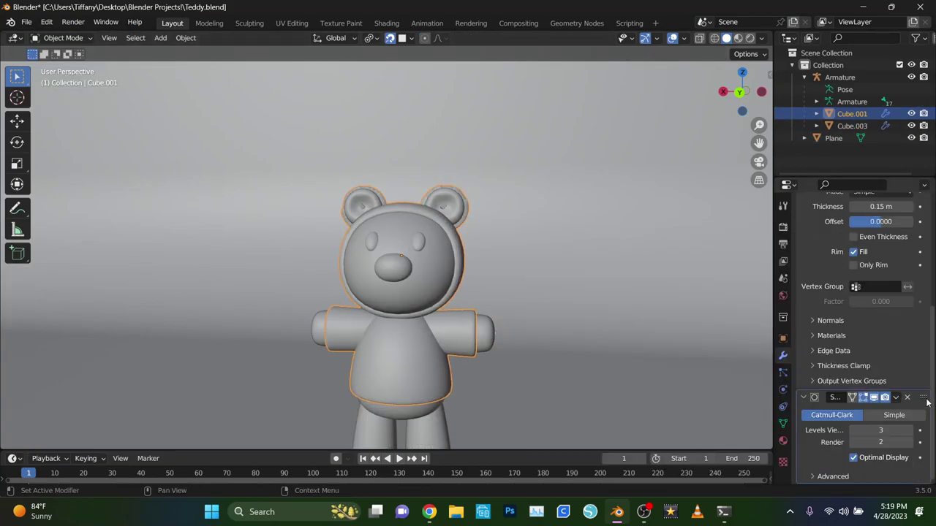
scroll(877, 351, "up", 5)
scroll(908, 334, "down", 5)
middle_click_drag(512, 256, 292, 146)
Step: In Edit Mode, select the hood's ear and head faces and delete them
left_click(63, 37)
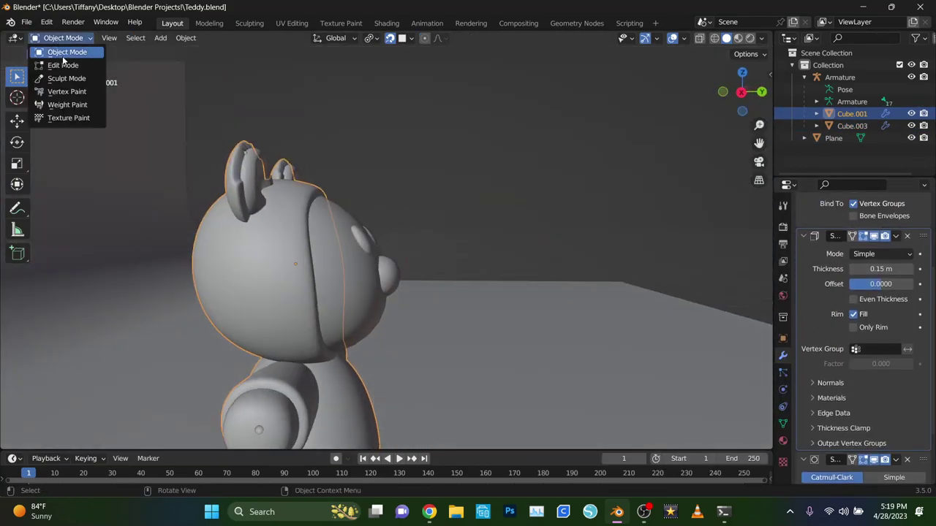
left_click(63, 65)
mouse_move(439, 219)
middle_mouse_down()
mouse_move(512, 183)
mouse_move(431, 197)
mouse_move(446, 194)
middle_mouse_up()
scroll(833, 263, "up", 3)
left_click_drag(446, 193, 381, 222, "shift")
left_click_drag(570, 273, 570, 273, "shift")
middle_click_drag(570, 274, 324, 257)
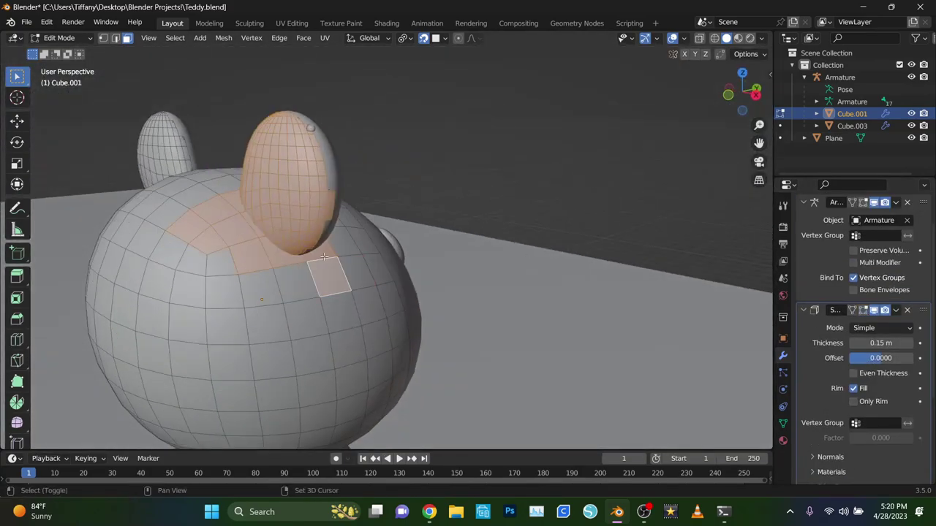
mouse_move(220, 209)
middle_mouse_down()
mouse_move(451, 241)
mouse_move(209, 100)
middle_mouse_up()
left_click_drag(209, 100, 560, 397, "shift")
middle_click_drag(560, 397, 590, 237)
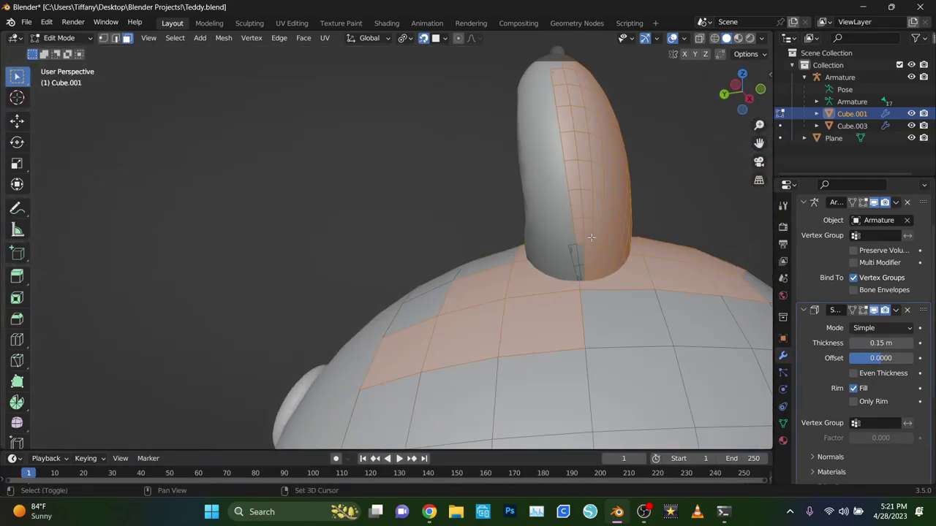
middle_click_drag(504, 319, 442, 409)
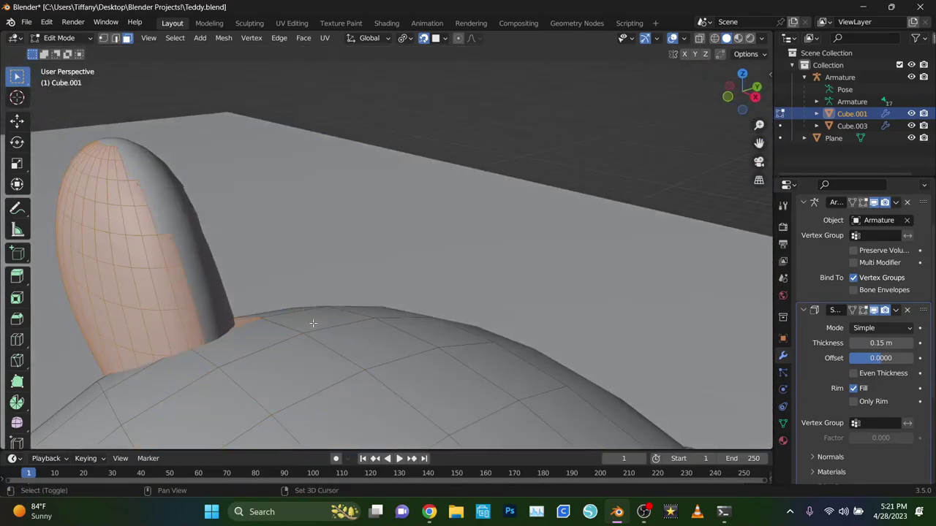
mouse_move(515, 301)
middle_mouse_down()
mouse_move(397, 182)
mouse_move(508, 263)
mouse_move(357, 255)
mouse_move(488, 250)
middle_mouse_up()
key("alt+a")
Step: Scale the faces around the ear openings to fit the hood around the ear bases
mouse_move(468, 315)
middle_mouse_down()
mouse_move(222, 312)
mouse_move(319, 398)
mouse_move(863, 315)
mouse_move(589, 248)
middle_mouse_up()
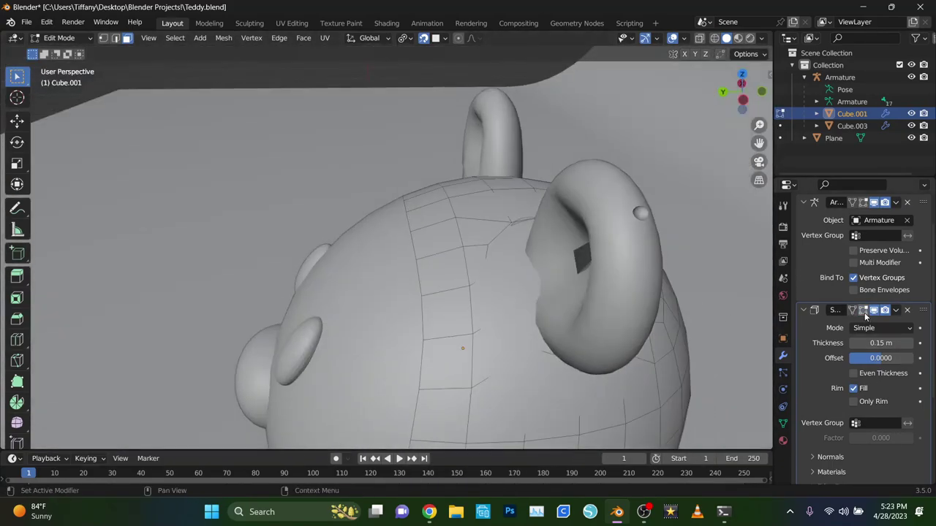
right_click(588, 249)
key("Escape")
middle_click_drag(661, 240, 555, 252)
key("s")
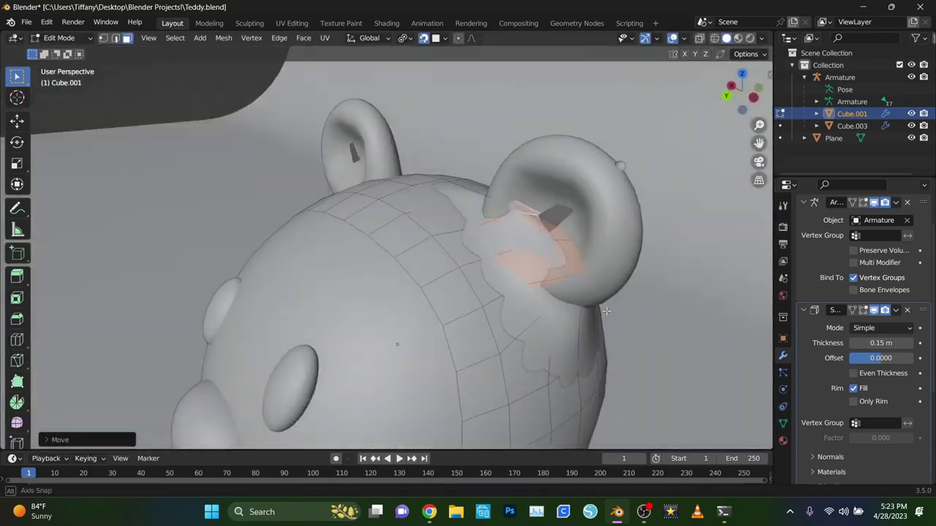
scroll(508, 291, "down", 5)
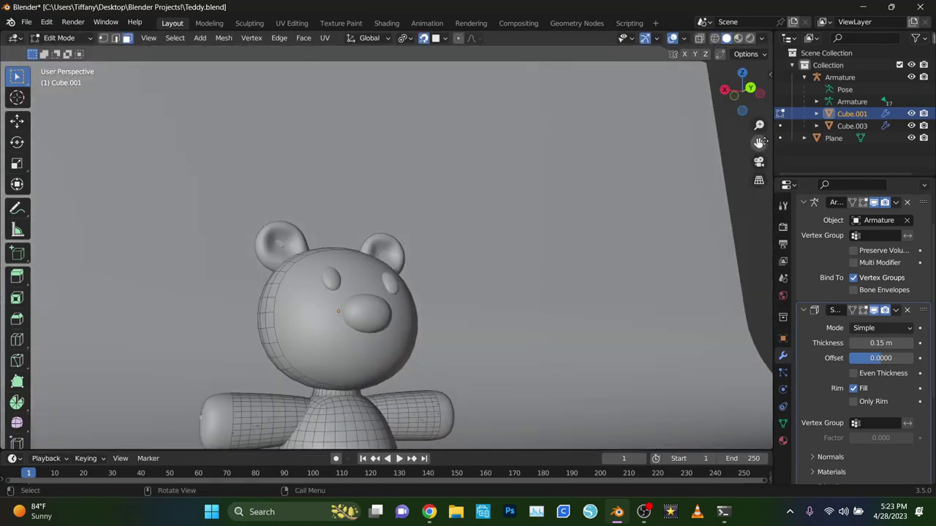
mouse_move(508, 291)
middle_mouse_down()
mouse_move(567, 349)
mouse_move(512, 292)
middle_mouse_up()
Step: Save Teddy.blend
left_click(26, 22)
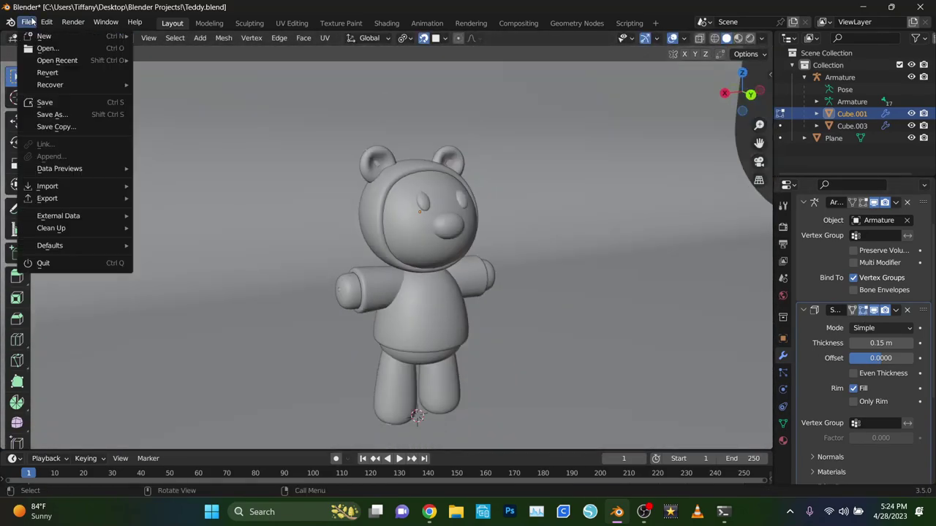
left_click(47, 98)
scroll(492, 333, "up", 5)
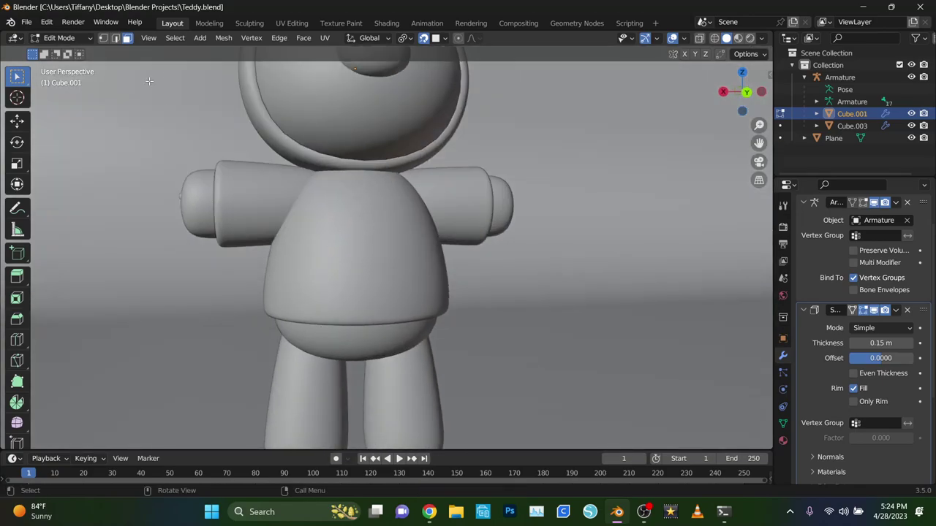
left_click(26, 23)
left_click(46, 98)
Step: Parent the hoodie Cube.001 to the body Cube.003
left_click(364, 326, "shift")
key("ctrl+p")
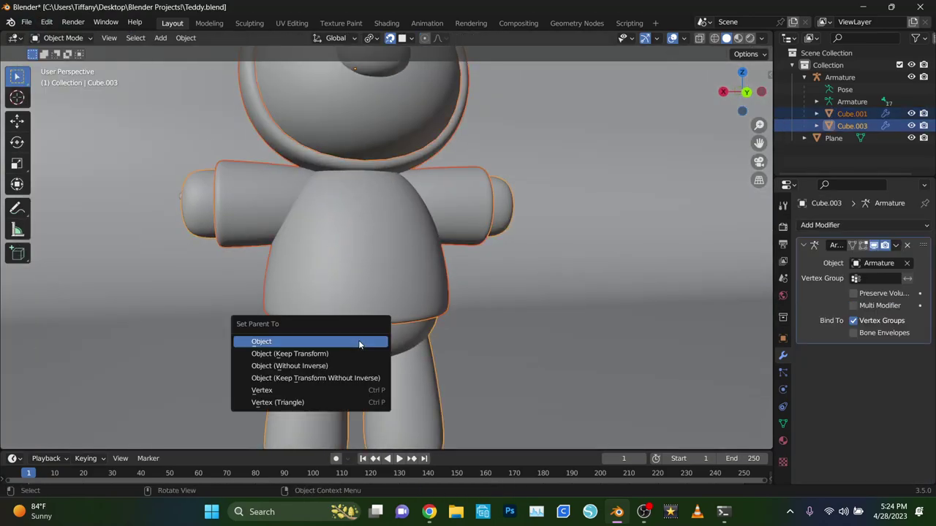
left_click(359, 341)
scroll(405, 242, "down", 4)
middle_click_drag(405, 243, 641, 187)
left_click(851, 113)
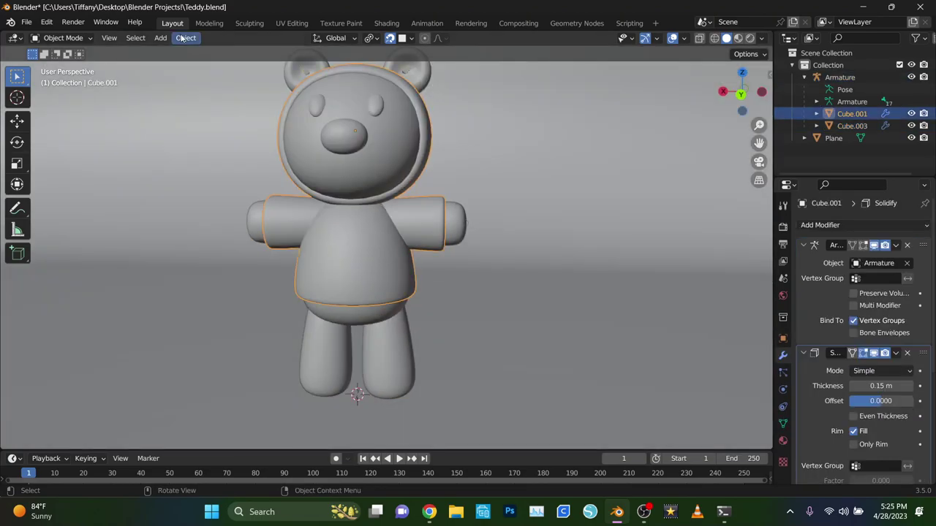
left_click(379, 326, "shift")
key("ctrl+p")
left_click(336, 294)
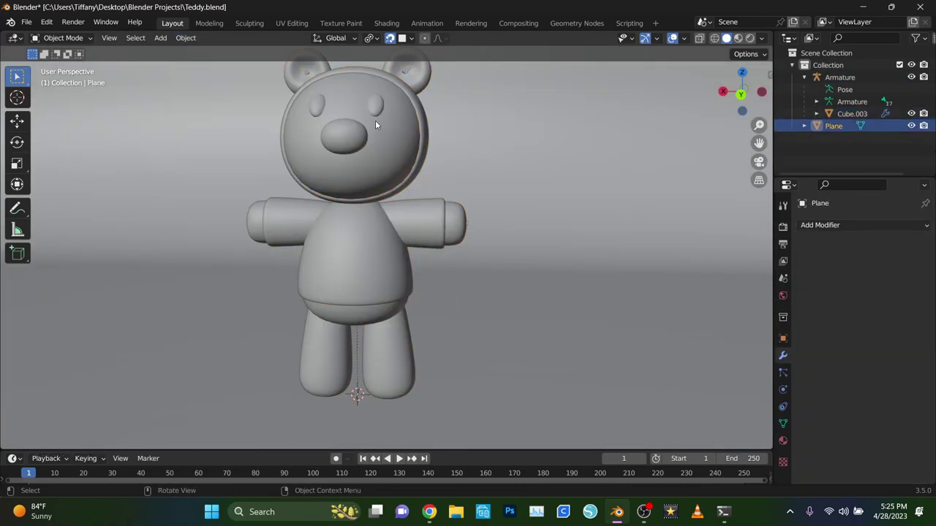
Step: Select the Armature, cancel the bone rotation, and return from Pose Mode to Object Mode
left_click(375, 120)
mouse_move(79, 64)
middle_mouse_down()
mouse_move(401, 222)
mouse_move(378, 195)
middle_mouse_up()
left_click(377, 196)
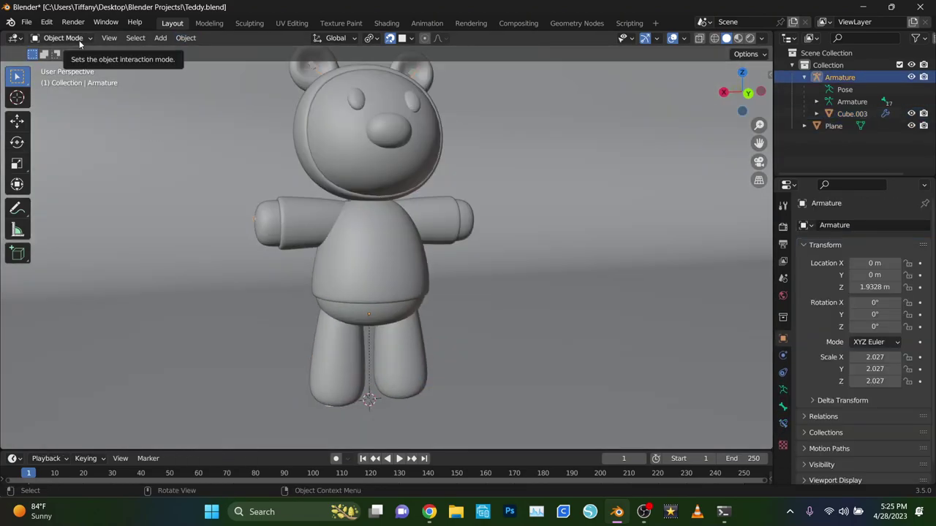
right_click(468, 156)
key("ctrl+Tab")
Step: Select the hoodie and raise its Solidify thickness to about 0.25 m
middle_click_drag(539, 208, 270, 220)
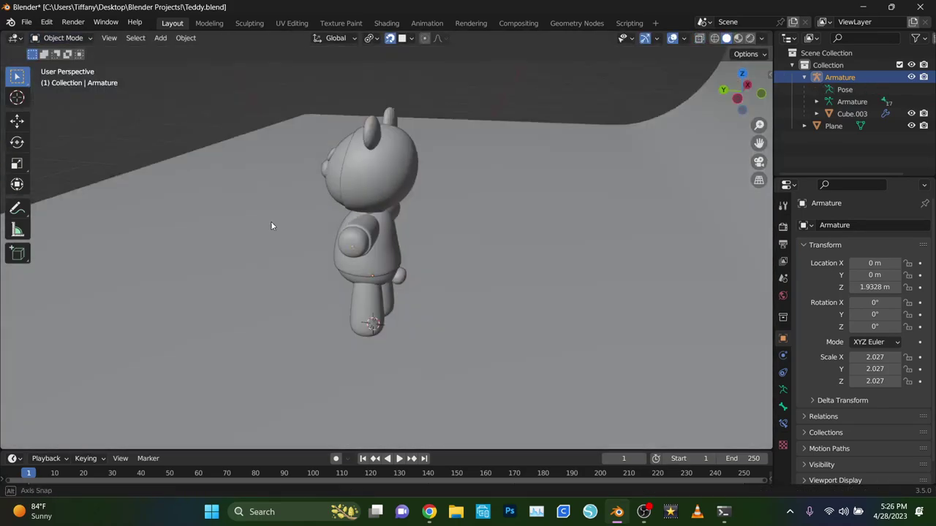
left_click(395, 241)
middle_click_drag(394, 241, 513, 194)
left_click(439, 248)
key("Tab")
mouse_move(439, 248)
middle_mouse_down()
mouse_move(365, 183)
mouse_move(274, 130)
mouse_move(459, 166)
mouse_move(512, 307)
mouse_move(438, 292)
middle_mouse_up()
key("Tab")
key("s")
right_click(513, 311)
left_click_drag(880, 386, 907, 385)
mouse_move(439, 293)
middle_mouse_down()
mouse_move(453, 267)
mouse_move(512, 241)
middle_mouse_up()
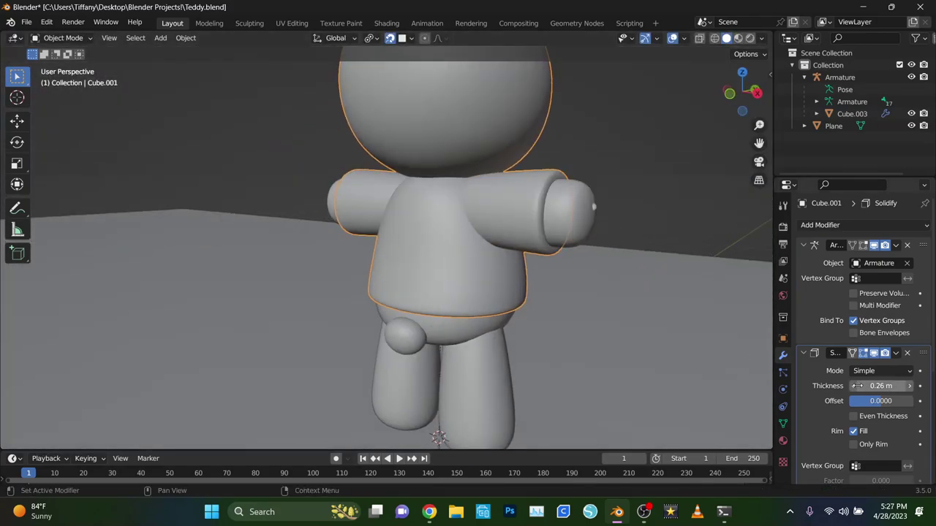
middle_click_drag(672, 292, 73, 44)
Step: Put the hoodie in Sculpt Mode and inspect its torso from several angles
left_click(73, 78)
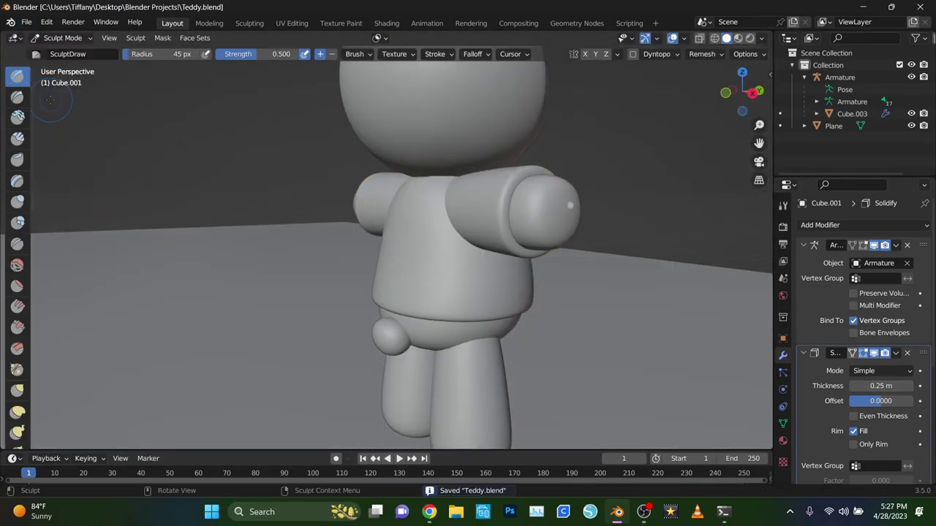
scroll(476, 359, "up", 2)
mouse_move(476, 359)
middle_mouse_down()
mouse_move(478, 139)
mouse_move(429, 211)
mouse_move(629, 285)
middle_mouse_up()
scroll(629, 285, "down", 2)
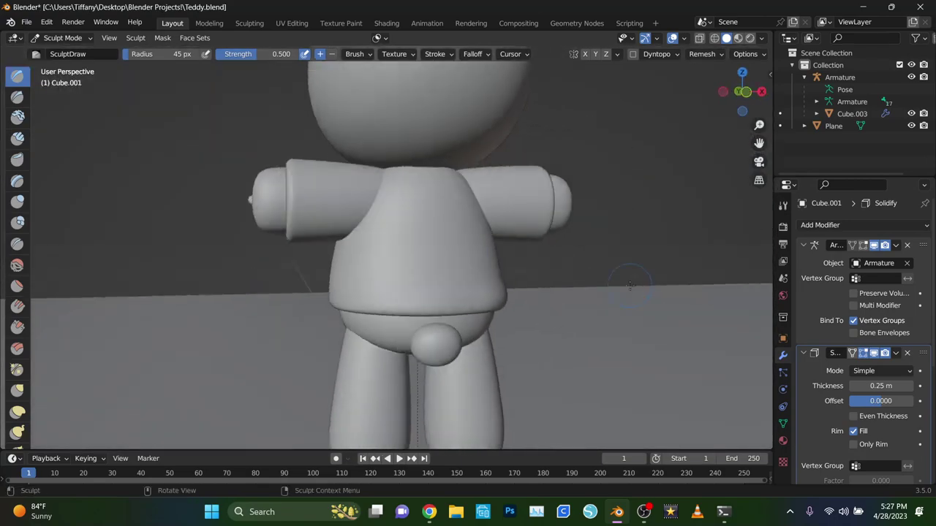
middle_click_drag(306, 228, 302, 359)
scroll(303, 359, "up", 2)
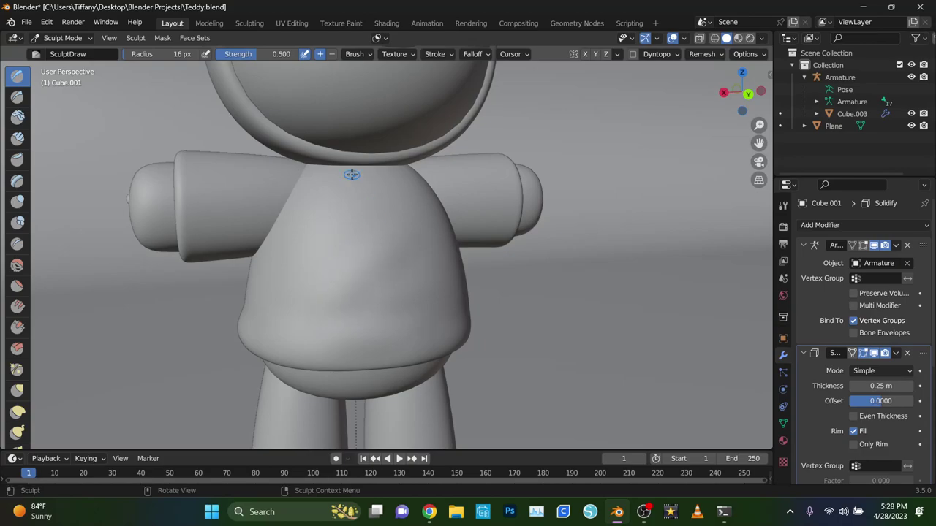
mouse_move(351, 175)
middle_mouse_down()
mouse_move(307, 238)
mouse_move(114, 176)
middle_mouse_up()
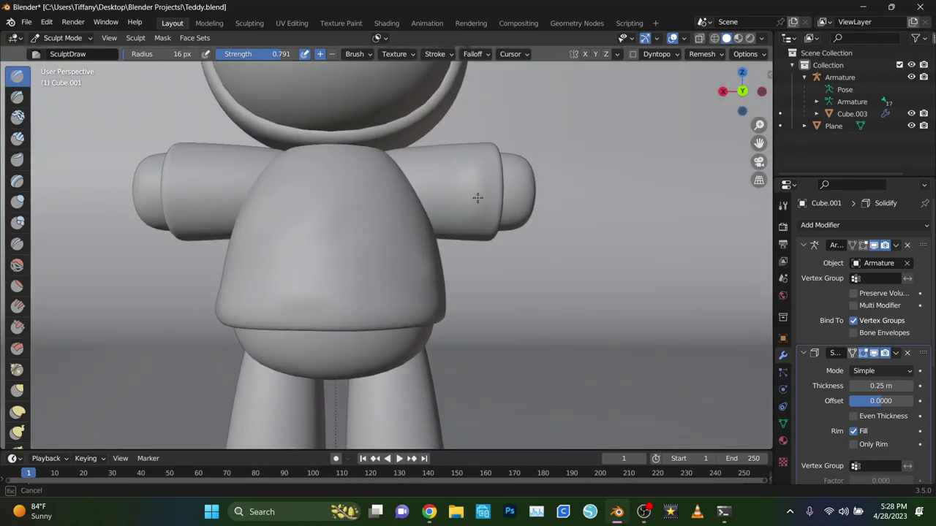
mouse_move(477, 197)
middle_mouse_down()
mouse_move(470, 207)
mouse_move(209, 194)
mouse_move(336, 249)
mouse_move(429, 209)
mouse_move(512, 241)
middle_mouse_up()
scroll(209, 195, "down", 3)
scroll(800, 376, "down", 3)
Step: Open the Add Modifier list, then switch to the Sculpting workspace framed on the head
left_click(819, 224)
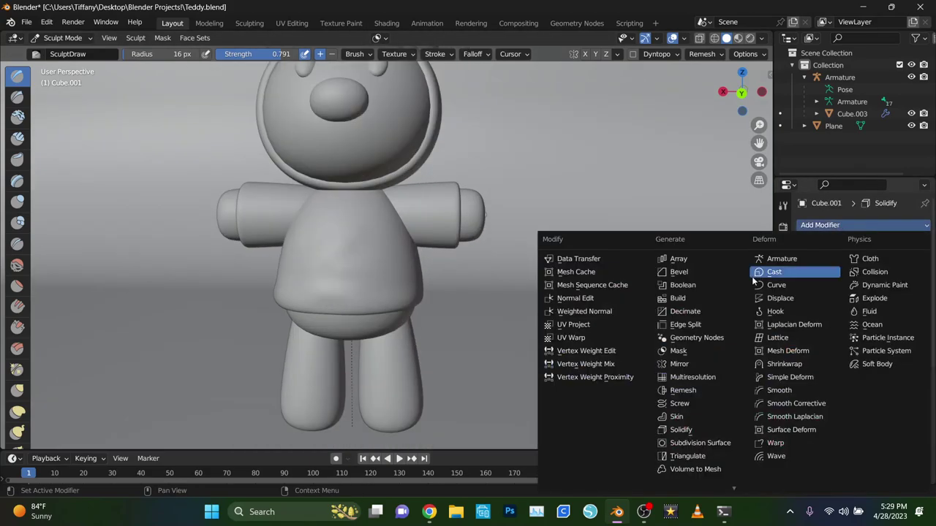
left_click(249, 23)
middle_click_drag(716, 139, 717, 351, "shift")
scroll(855, 378, "down", 4)
Step: Set the brush radius to about 47 px and enable X-axis symmetry mirroring
scroll(855, 379, "down", 3)
left_click(859, 311)
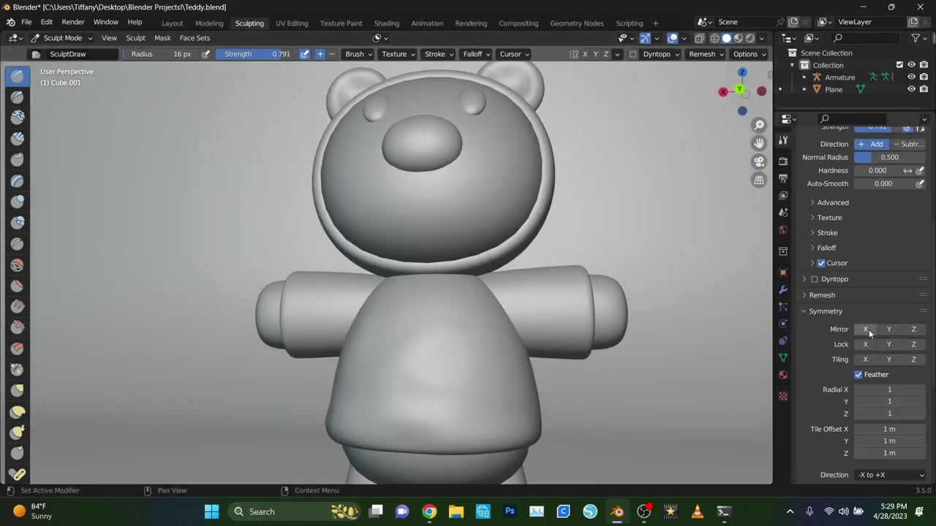
key("f")
mouse_move(555, 204)
middle_mouse_down()
mouse_move(376, 225)
mouse_move(409, 247)
mouse_move(482, 232)
mouse_move(547, 195)
middle_mouse_up()
left_click(373, 229)
Step: Reshape the hood edge near the shoulder with the Elastic Deform brush
middle_click_drag(582, 281, 156, 366)
left_click(18, 412)
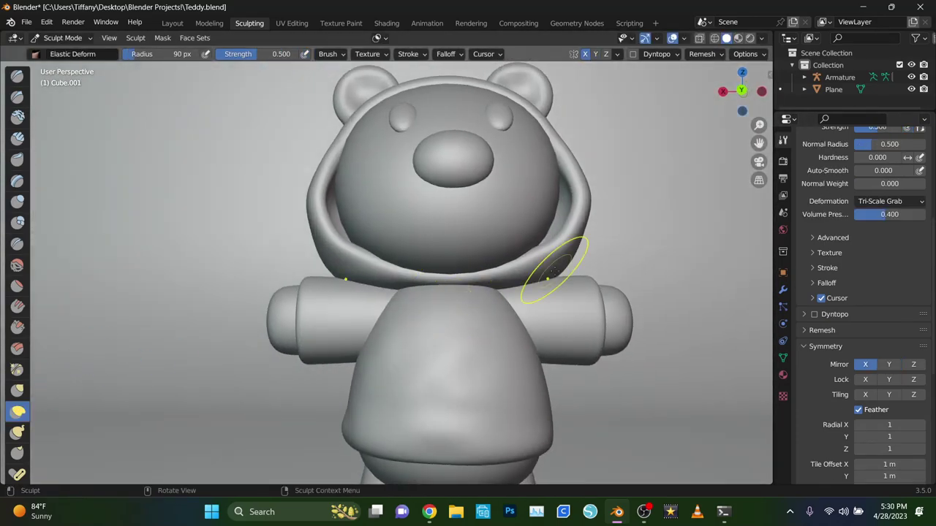
mouse_move(554, 271)
middle_mouse_down()
mouse_move(533, 324)
mouse_move(161, 289)
middle_mouse_up()
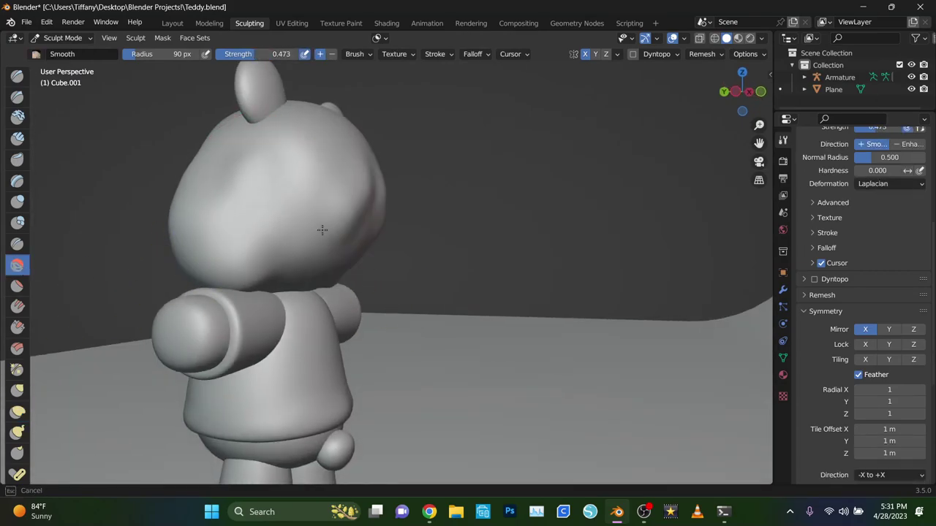
middle_click_drag(323, 230, 22, 435)
mouse_move(297, 289)
middle_mouse_down()
mouse_move(266, 283)
mouse_move(356, 261)
mouse_move(236, 276)
mouse_move(375, 202)
mouse_move(365, 278)
mouse_move(392, 286)
mouse_move(467, 253)
mouse_move(390, 177)
mouse_move(532, 142)
mouse_move(475, 165)
mouse_move(336, 169)
mouse_move(329, 224)
mouse_move(373, 246)
mouse_move(531, 131)
mouse_move(464, 158)
mouse_move(552, 165)
mouse_move(585, 227)
mouse_move(635, 268)
mouse_move(273, 229)
mouse_move(424, 282)
middle_mouse_up()
mouse_move(356, 282)
middle_mouse_down()
mouse_move(510, 377)
mouse_move(538, 334)
middle_mouse_up()
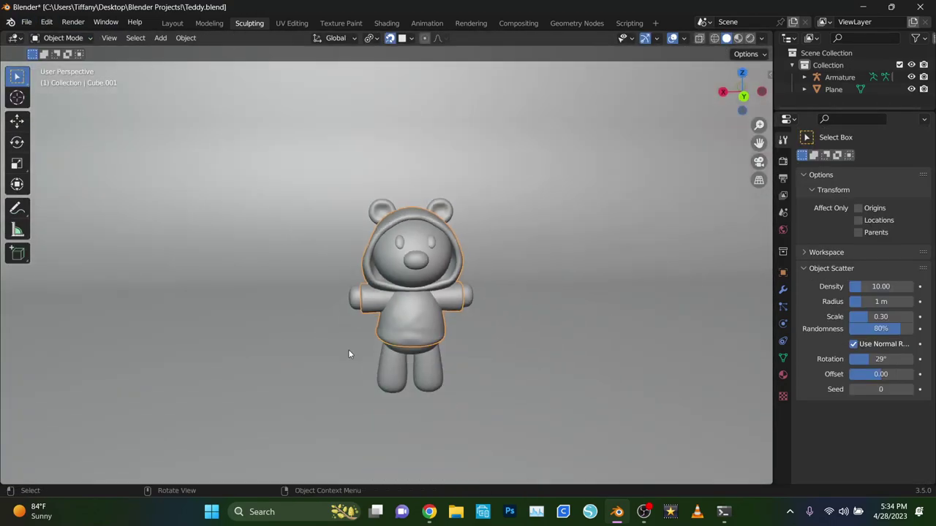
Step: Add a Bezier curve and move and rotate it into place at the neckline
key("shift+a")
left_click(438, 42)
scroll(395, 340, "up", 10)
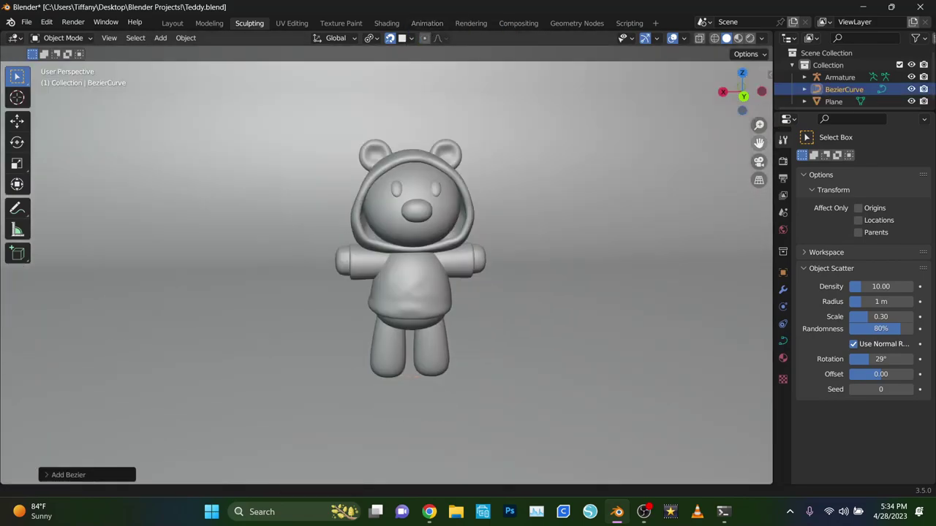
scroll(438, 321, "up", 3)
key("g")
key("r")
key("Escape")
Step: Give the curve a bevel depth of 0.1 m so it becomes a round tube
key("Tab")
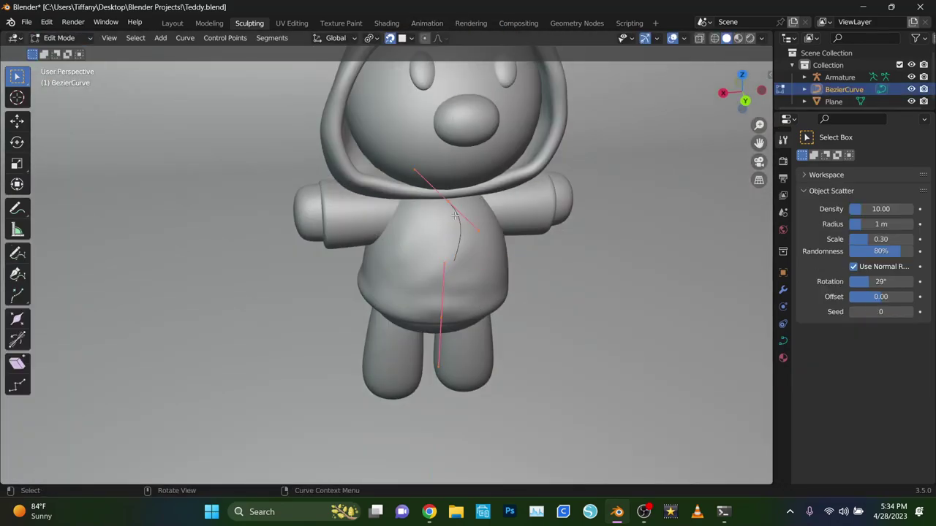
scroll(463, 226, "up", 5)
scroll(464, 226, "down", 5)
left_click(783, 339)
scroll(843, 385, "up", 1)
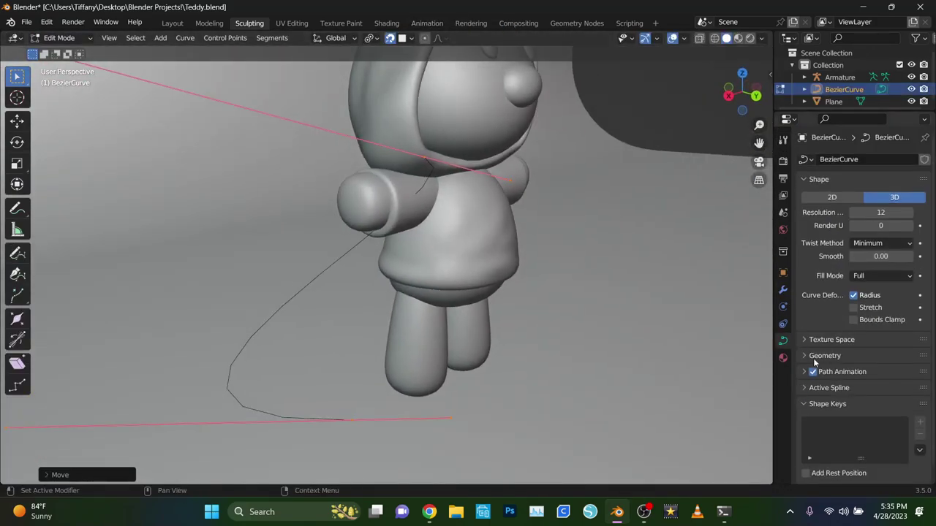
left_click(804, 356)
scroll(841, 351, "down", 5)
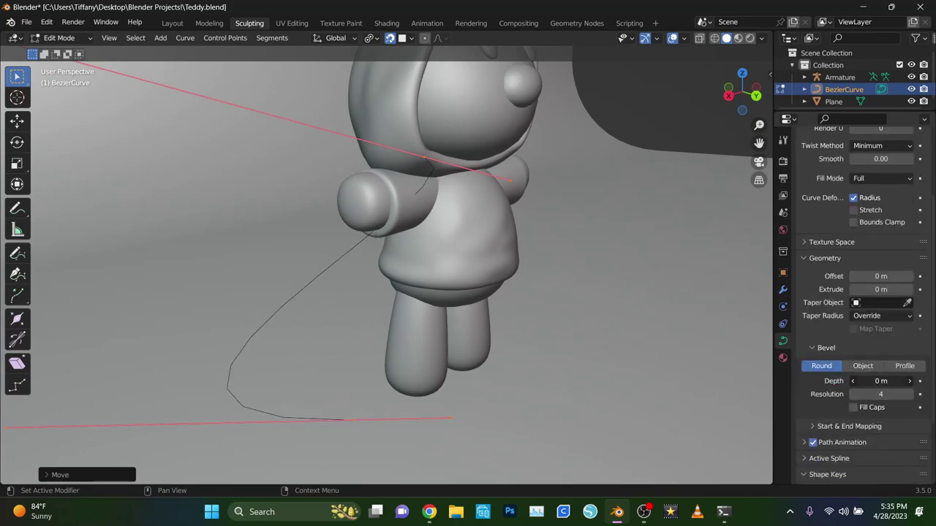
scroll(834, 377, "up", 1, "ctrl")
scroll(626, 339, "down", 3)
middle_click_drag(626, 338, 196, 315)
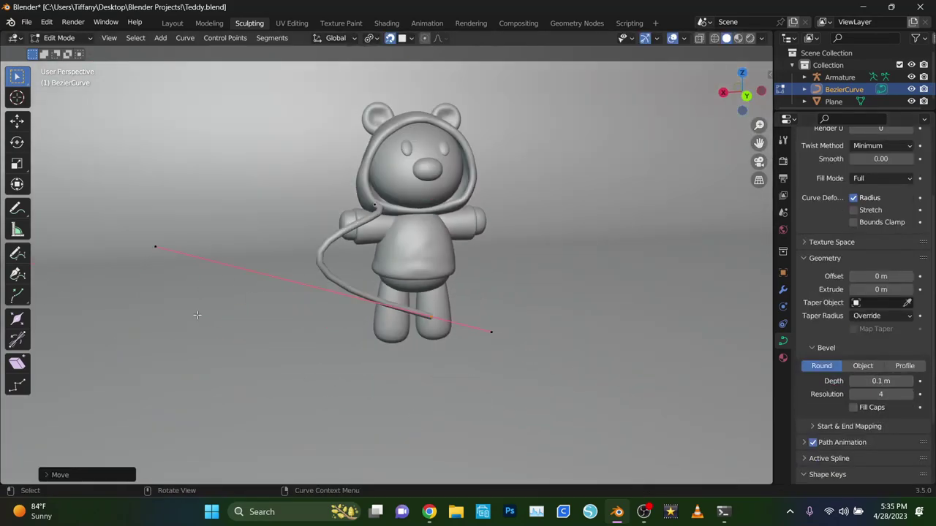
Step: Move and scale the curve's points so the drawstring hangs down the bear's chest
left_click(388, 306)
scroll(102, 144, "down", 5)
scroll(375, 254, "up", 10)
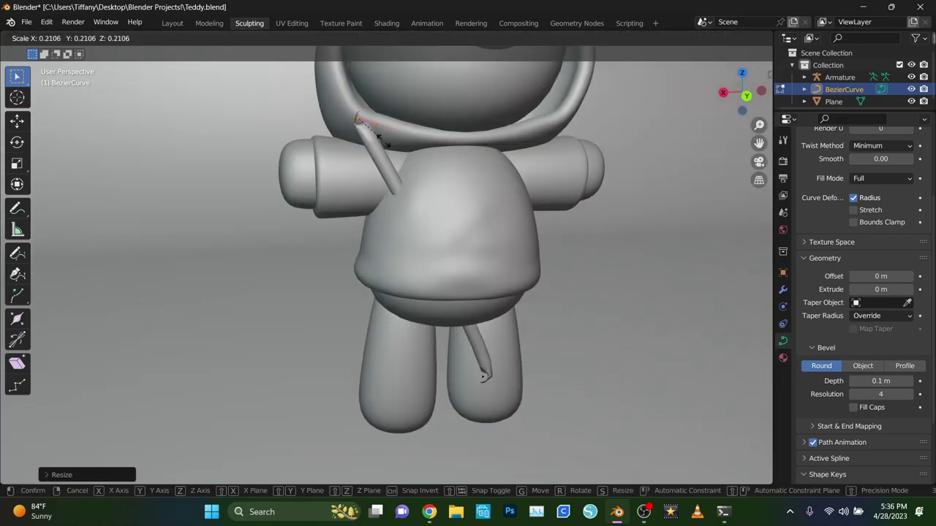
left_click(498, 172)
mouse_move(498, 173)
middle_mouse_down()
mouse_move(654, 178)
mouse_move(431, 247)
middle_mouse_up()
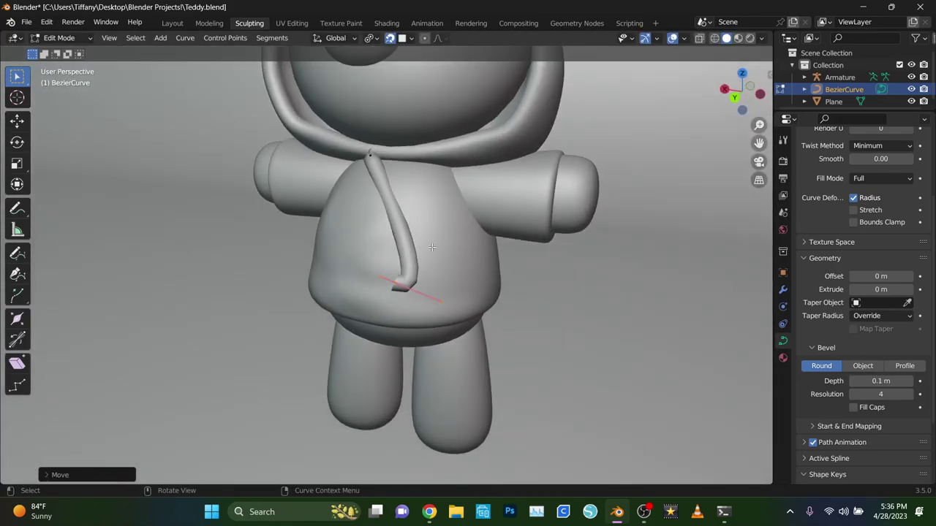
left_click(364, 240)
middle_click_drag(364, 240, 539, 259)
scroll(584, 252, "down", 3)
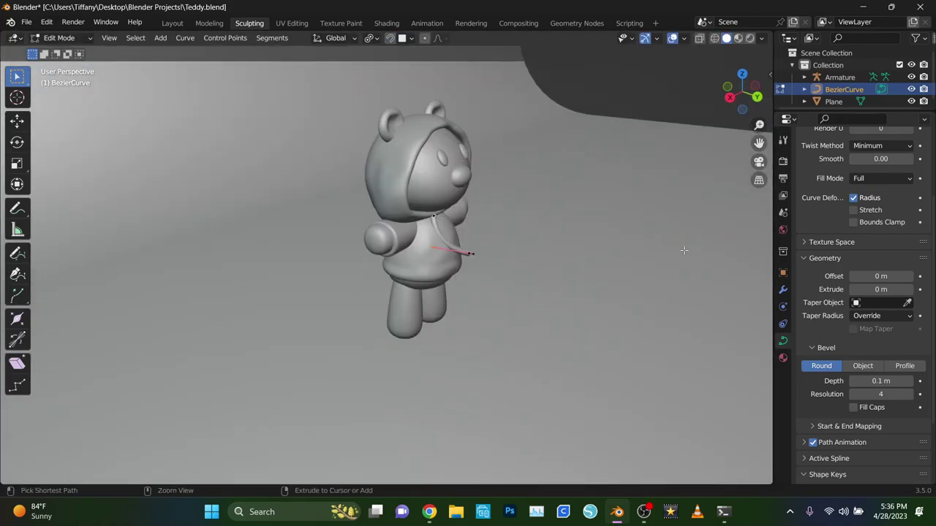
scroll(684, 250, "up", 3)
left_click(505, 258)
middle_click_drag(505, 258, 513, 218)
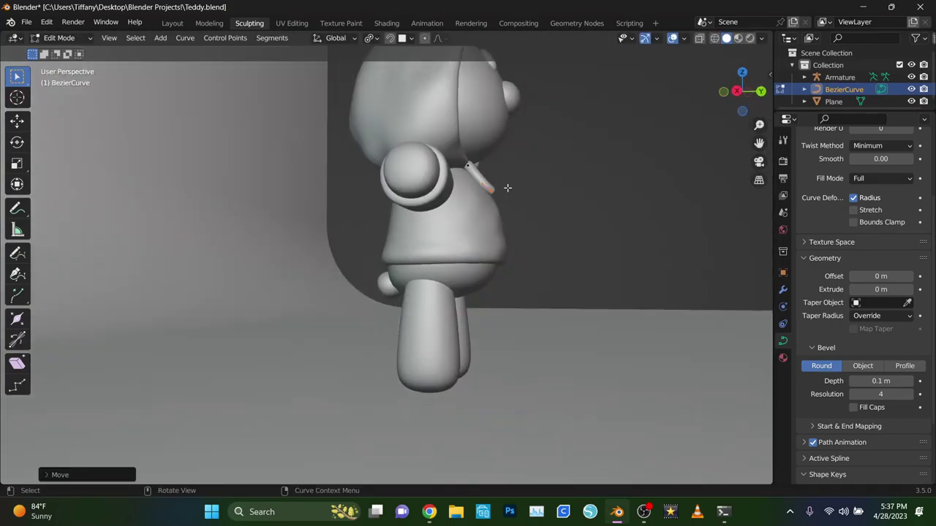
left_click(515, 200)
middle_click_drag(516, 200, 485, 209)
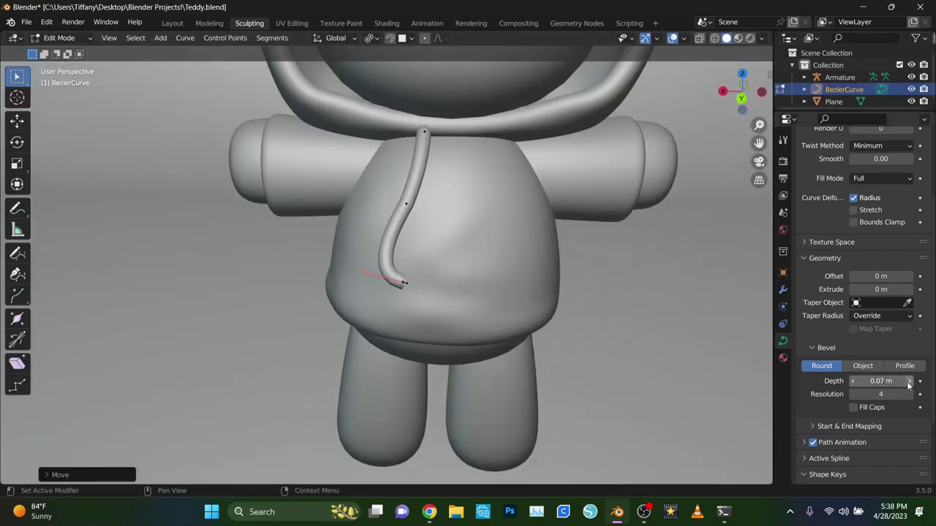
Step: Duplicate the drawstring curve and slide the copy sideways along X
key("shift+d")
key("x")
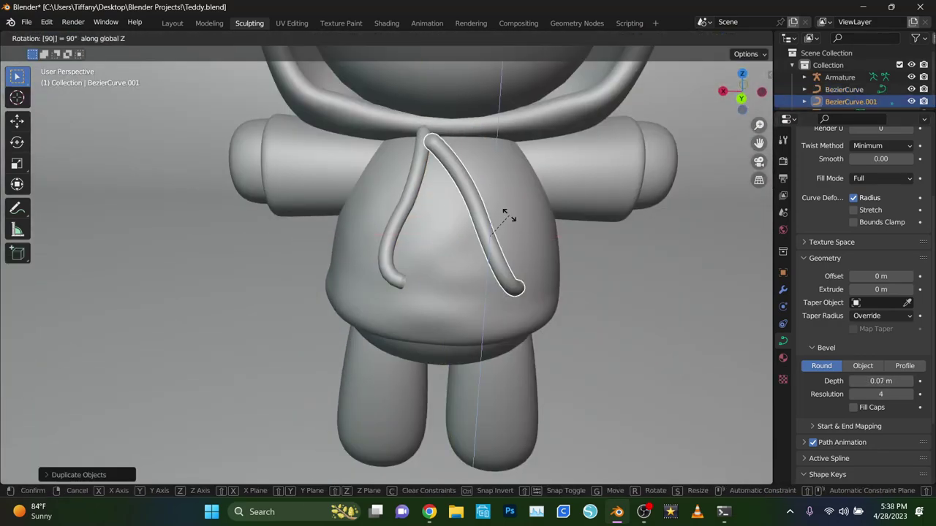
middle_click_drag(510, 215, 409, 278)
left_click(371, 296)
left_click(372, 296)
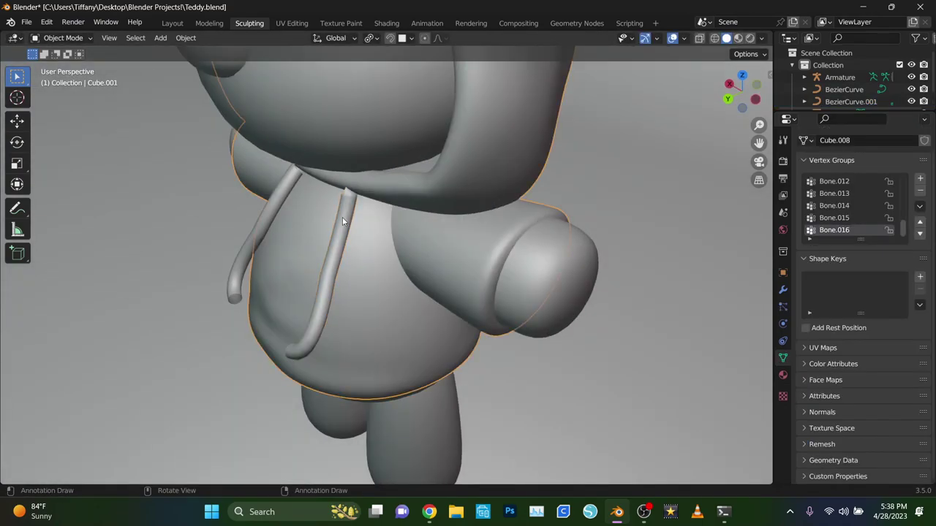
left_click(366, 150)
Step: Move a segment of the copied drawstring so it hangs down the hoodie front
key("Tab")
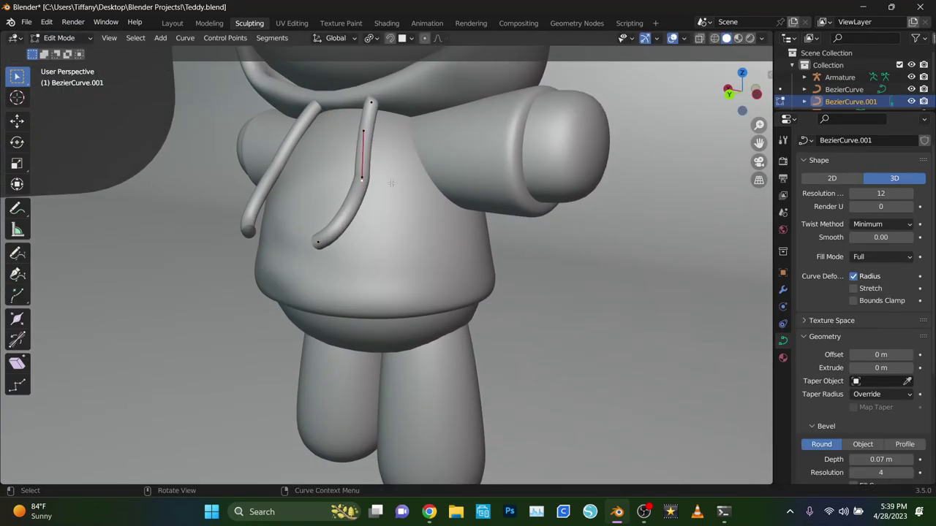
key("g")
left_click(391, 183)
middle_click_drag(391, 183, 290, 170)
left_click(276, 236)
mouse_move(276, 236)
middle_mouse_down()
mouse_move(325, 151)
mouse_move(395, 182)
mouse_move(329, 147)
mouse_move(229, 43)
middle_mouse_up()
scroll(328, 175, "up", 5)
scroll(422, 176, "down", 2)
scroll(422, 176, "down", 3)
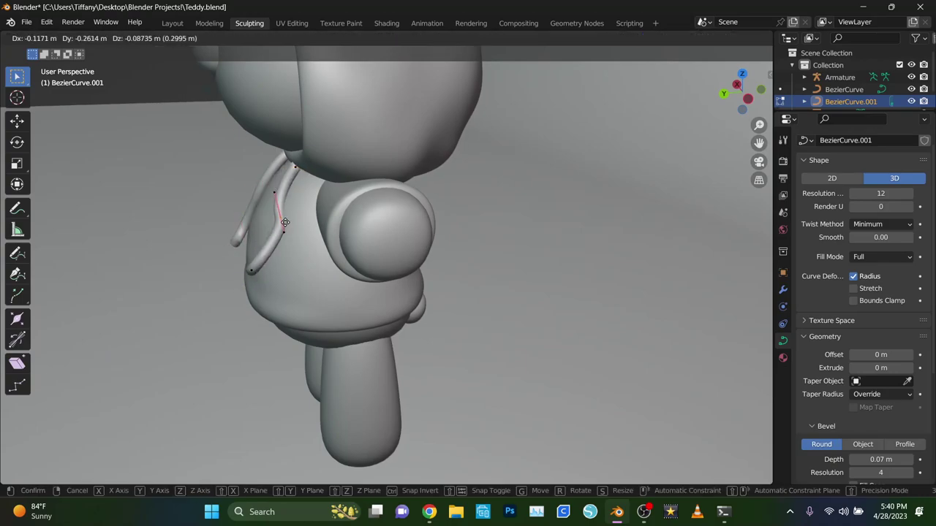
left_click(285, 222)
Step: Move another point of the copied drawstring to refine its drape
mouse_move(285, 222)
middle_mouse_down()
mouse_move(409, 219)
mouse_move(394, 256)
middle_mouse_up()
key("g")
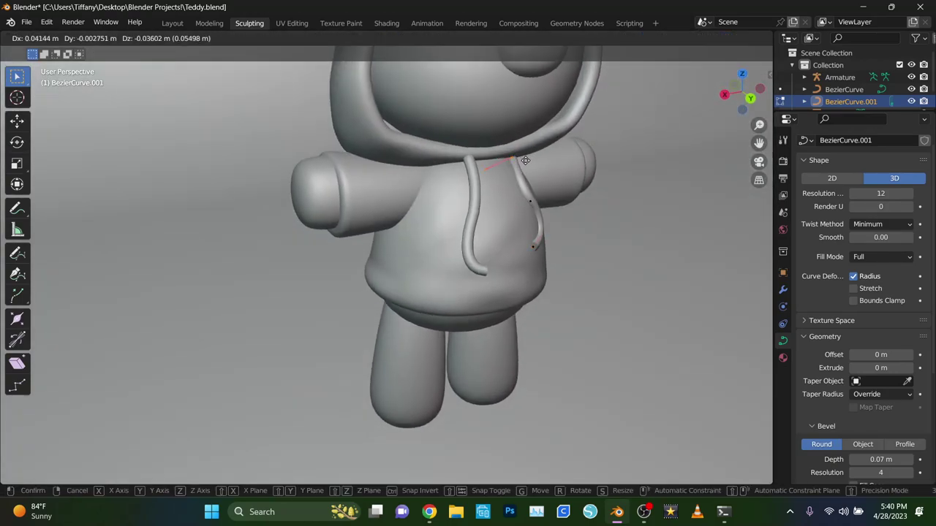
left_click(525, 160)
middle_click_drag(525, 161, 427, 249)
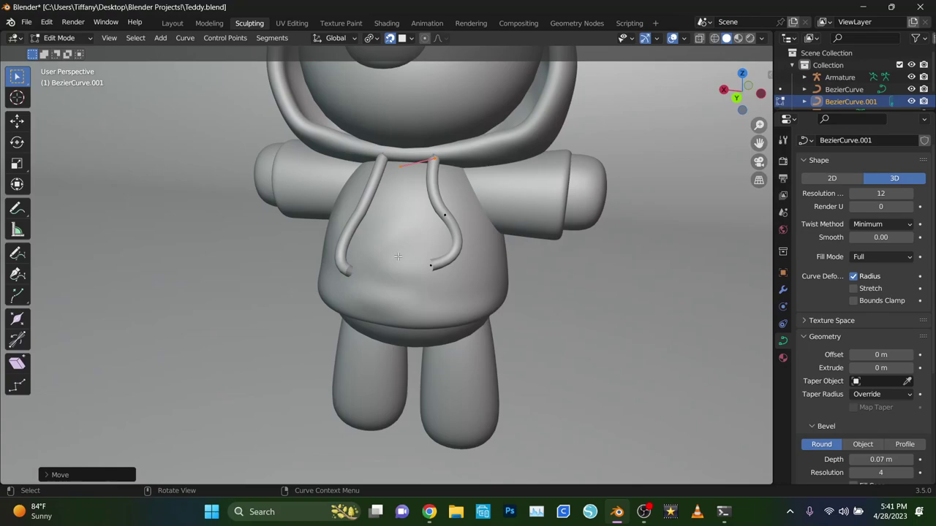
Step: Inspect the first drawstring in isolated view and move its handle toward the hem
key("Tab")
key("KP_Divide")
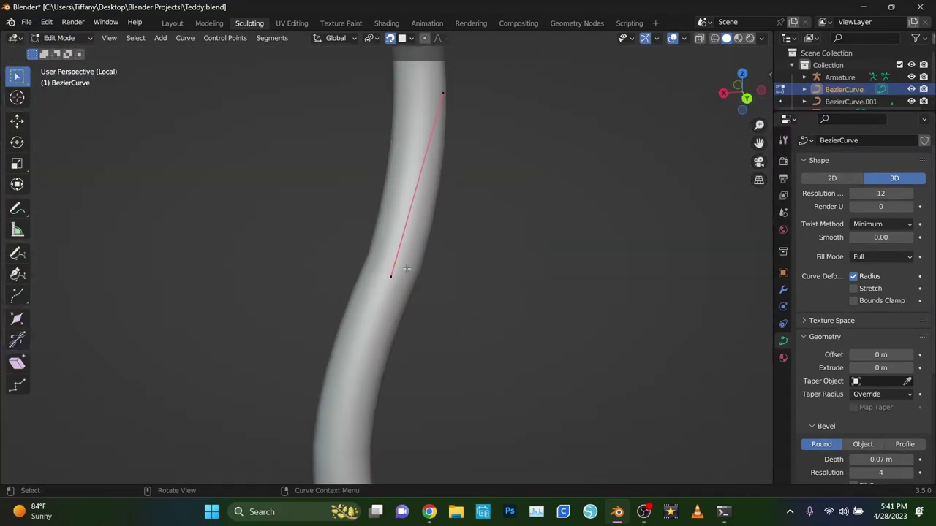
middle_click_drag(406, 268, 603, 433)
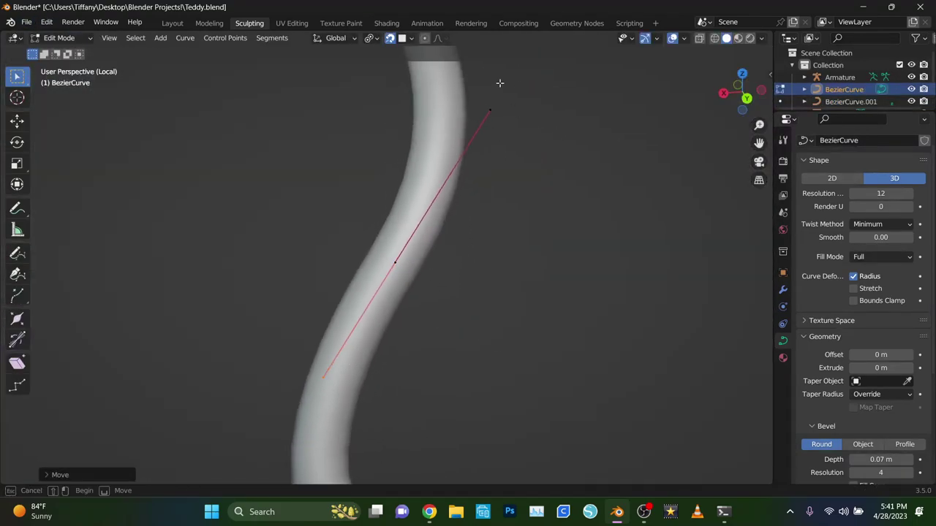
key("KP_Divide")
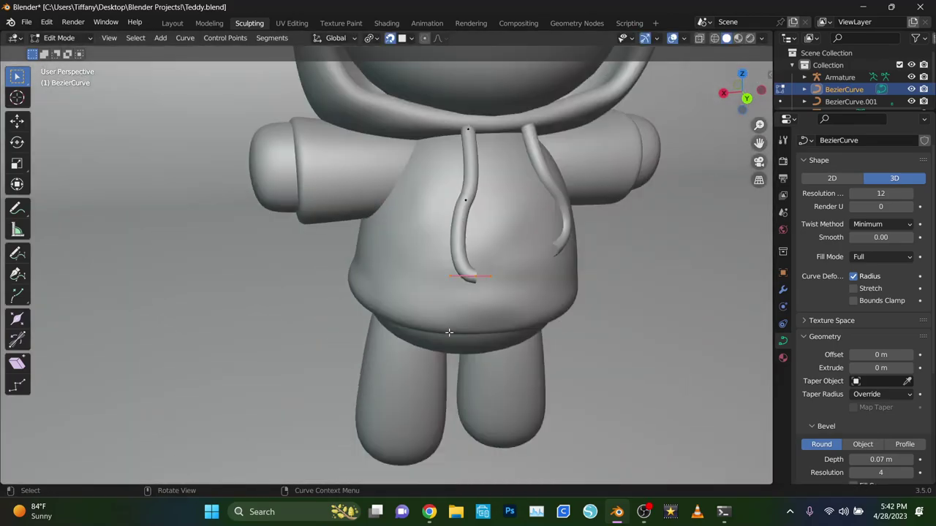
scroll(384, 280, "up", 5)
mouse_move(384, 280)
middle_mouse_down()
mouse_move(475, 170)
mouse_move(512, 219)
middle_mouse_up()
key("g")
left_click(453, 205)
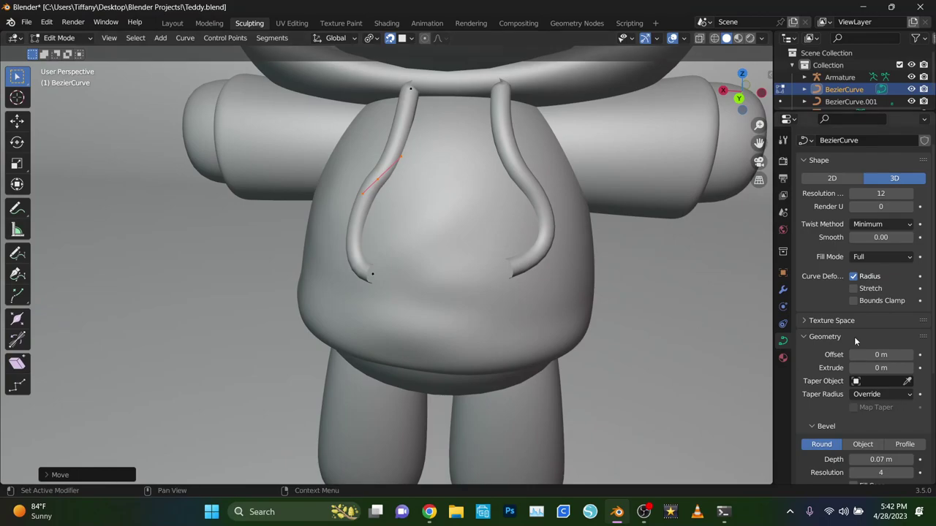
scroll(853, 336, "down", 3)
Step: Try a 0.05 m bevel depth, undo it, and adjust the other drawstring's handles
left_click(854, 381)
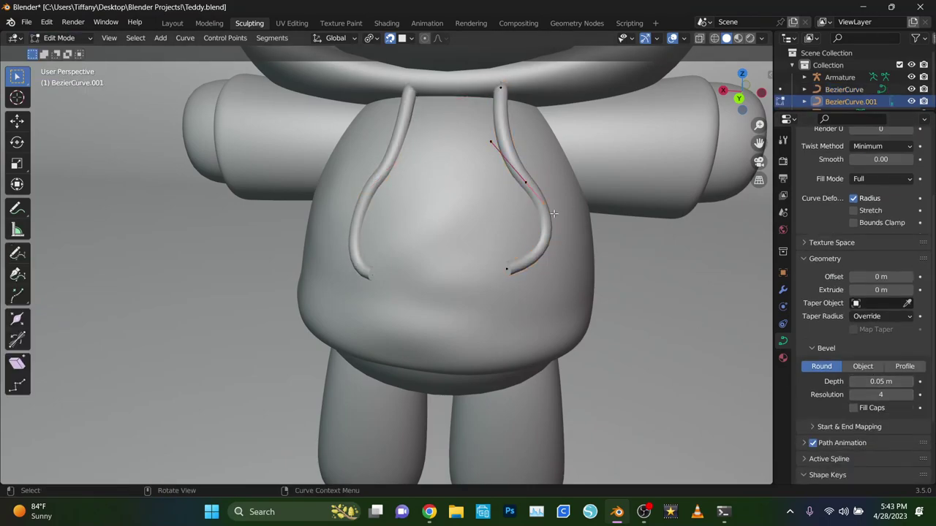
key("ctrl+z")
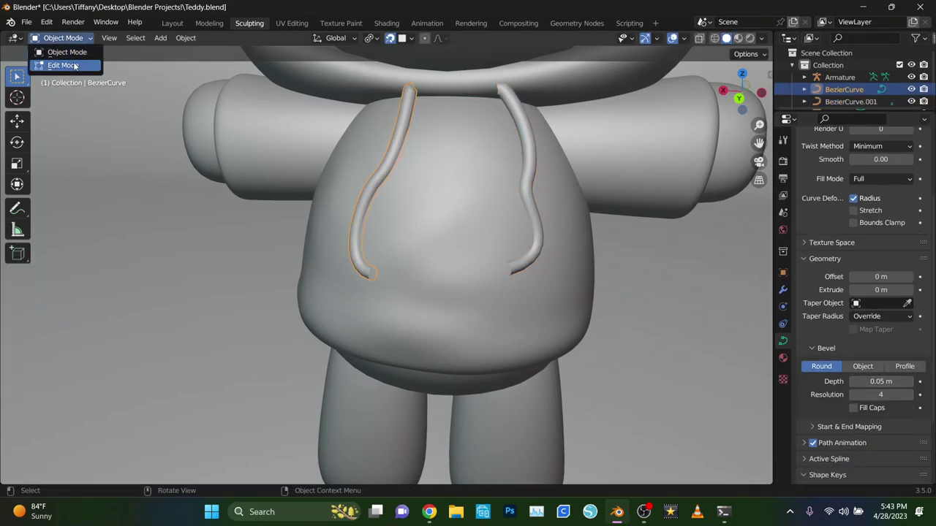
left_click(73, 66)
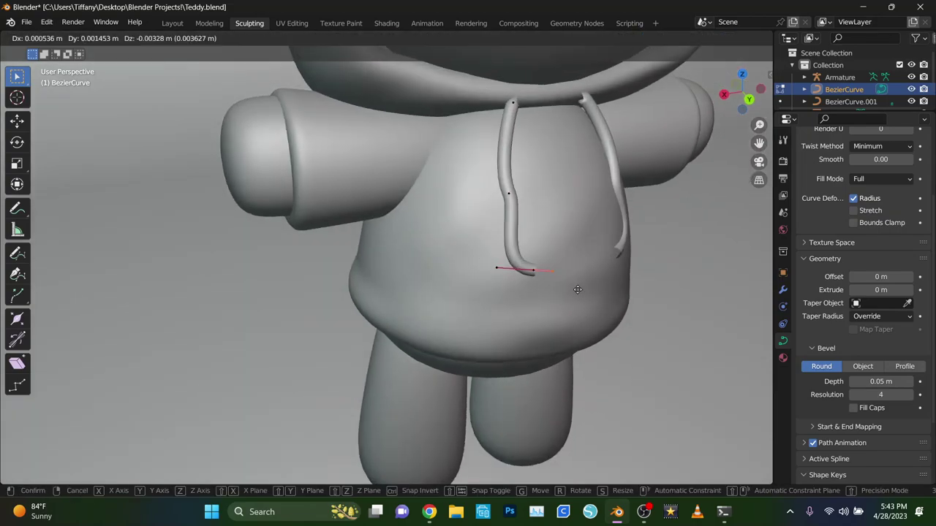
left_click(422, 284)
mouse_move(422, 285)
middle_mouse_down()
mouse_move(452, 148)
mouse_move(236, 188)
middle_mouse_up()
left_click(444, 162)
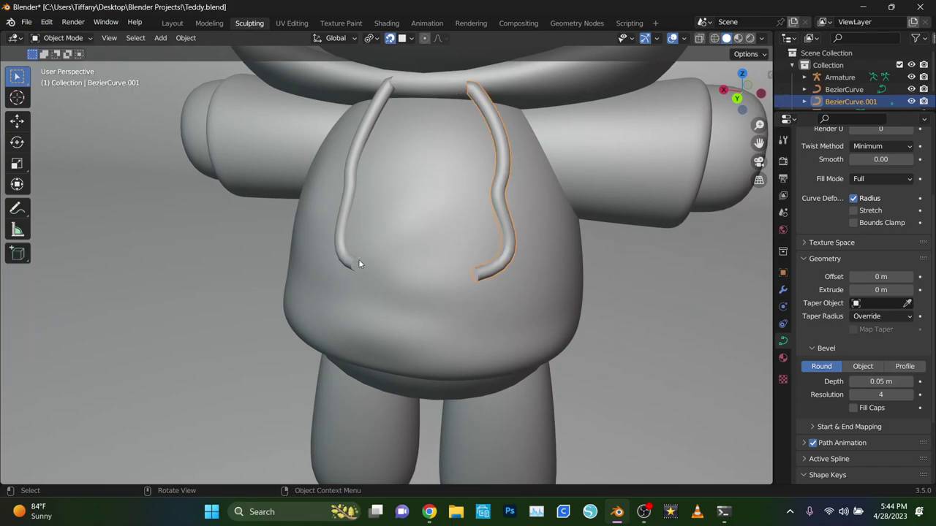
right_click(490, 298)
Step: Select both cord end loops of the drawstring mesh and scale them to about 0.29
key("Tab")
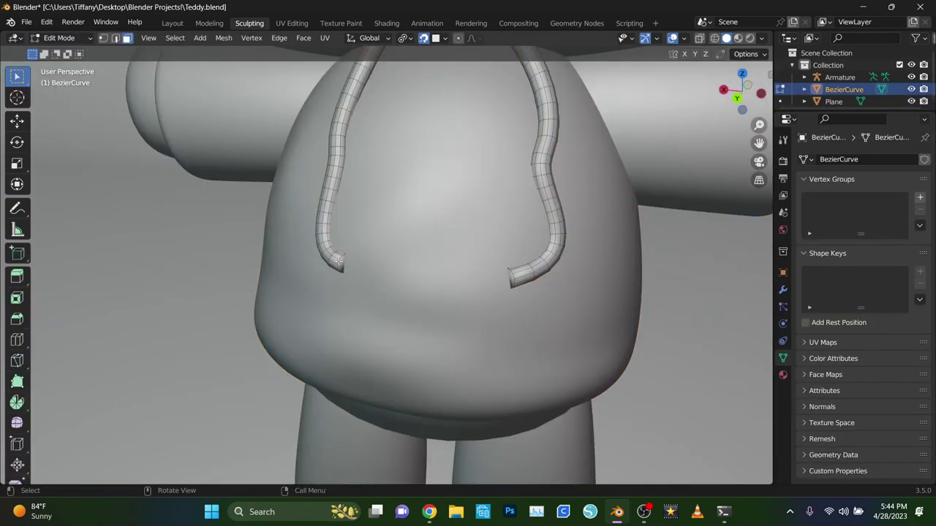
scroll(339, 260, "up", 5)
key("2")
left_click(178, 261, "alt")
scroll(435, 261, "down", 3)
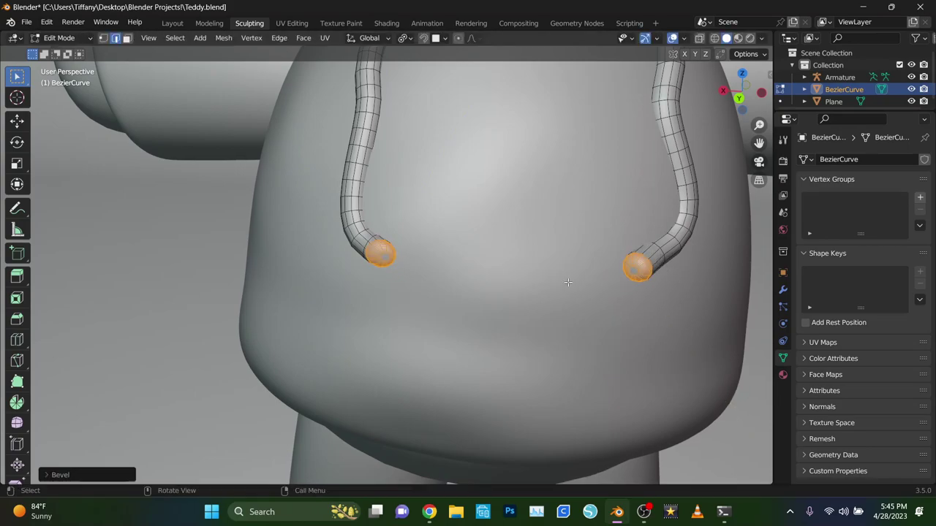
key("alt+a")
middle_click_drag(567, 282, 436, 264)
key("ctrl+z")
key("s")
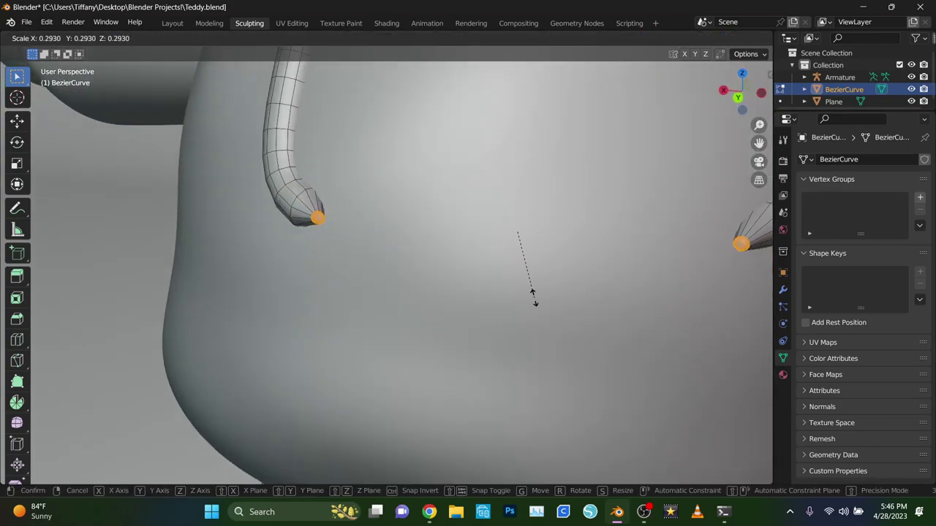
left_click(533, 302)
Step: Extrude the end loops into tips angled along the cords, then box-select both tips
mouse_move(533, 303)
middle_mouse_down()
mouse_move(553, 206)
mouse_move(439, 230)
middle_mouse_up()
key("e")
left_click(554, 206)
key("r")
left_click(476, 256)
scroll(506, 278, "up", 3)
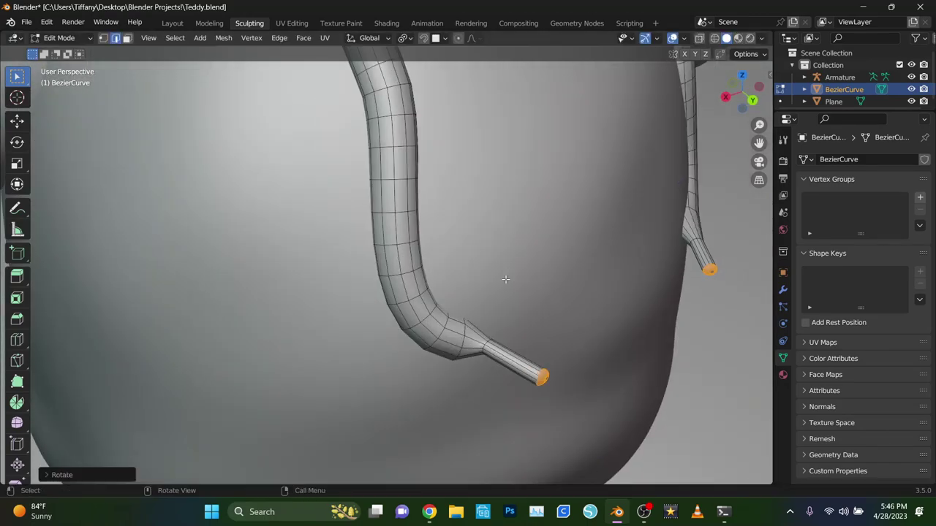
key("Escape")
key("alt+z")
middle_click_drag(529, 319, 413, 310)
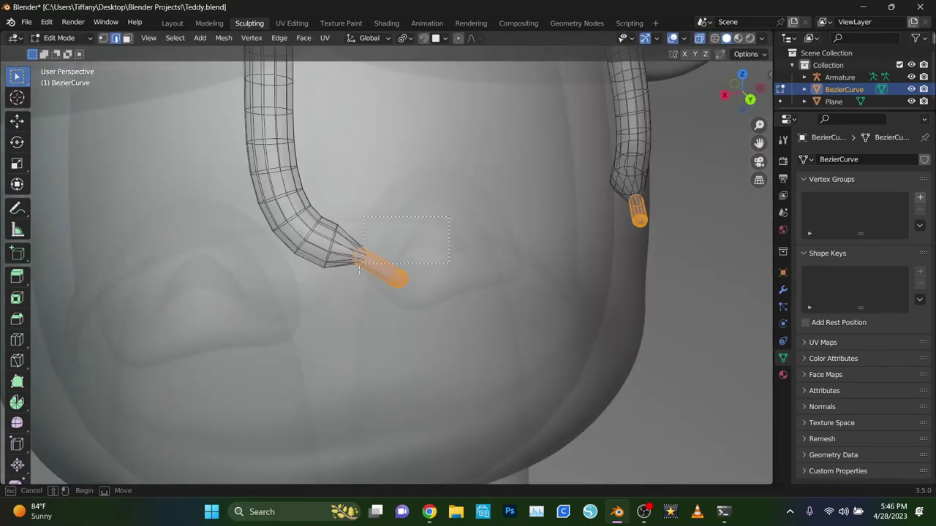
Step: Reposition the cord tips with proportional editing so they line up with the cords
key("r")
key("Escape")
key("g")
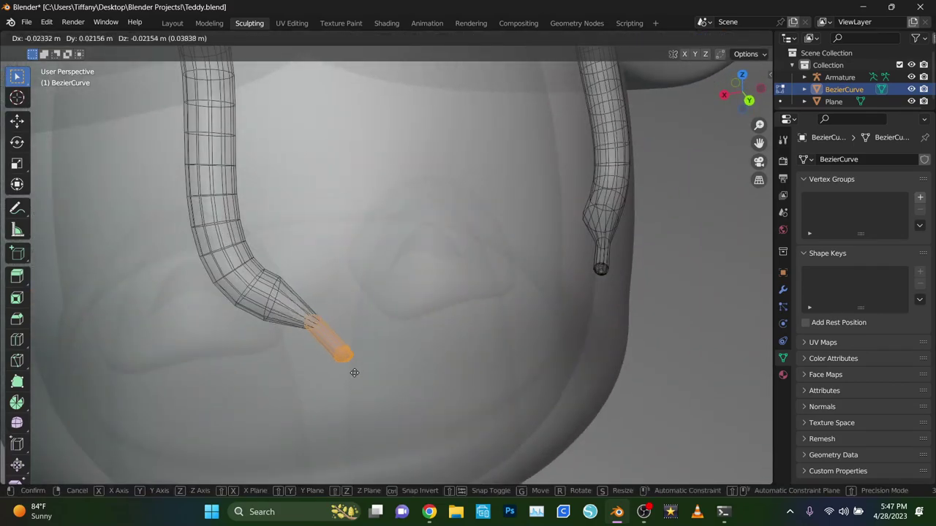
key("o")
left_click(445, 89)
middle_click_drag(445, 89, 512, 160)
scroll(614, 239, "up", 5)
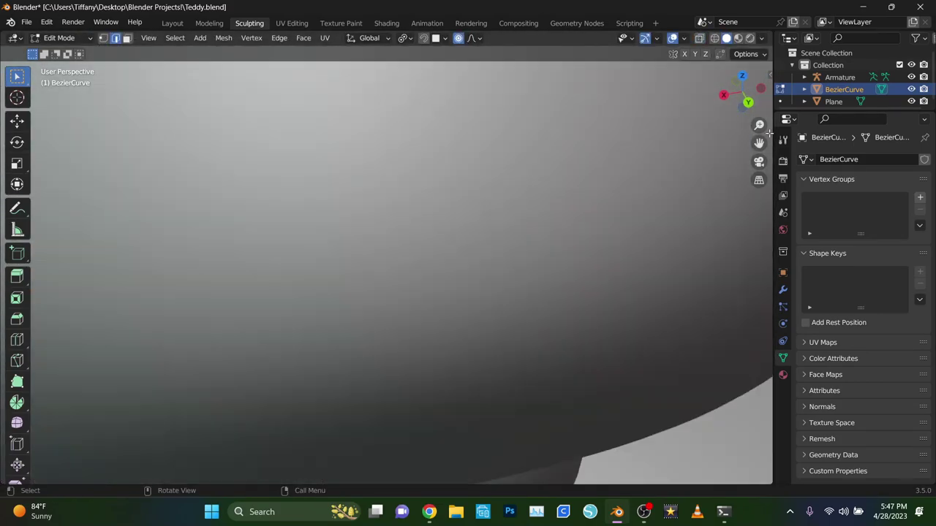
scroll(614, 238, "down", 5)
middle_click_drag(614, 238, 652, 227)
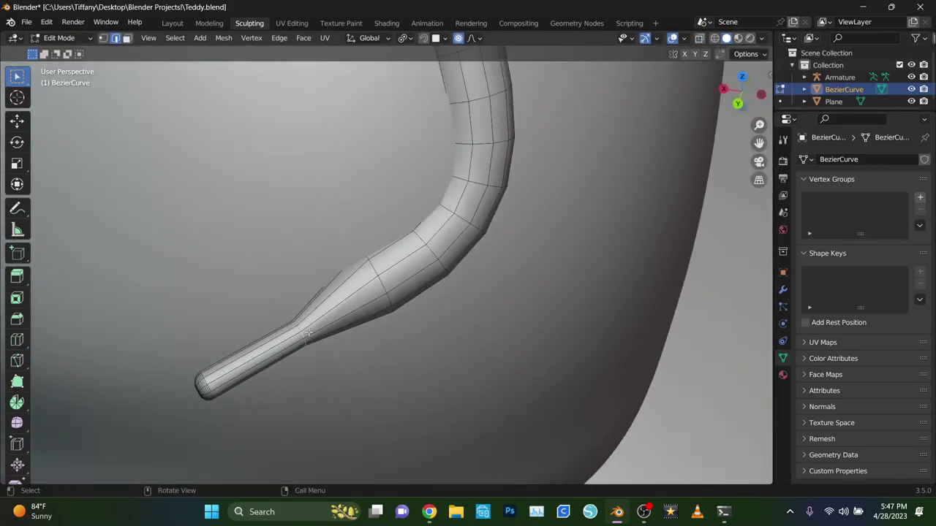
Step: Set a 0.51 mean crease on the edge where each tip meets its cord
key("n")
key("slash")
left_click_drag(680, 217, 709, 217)
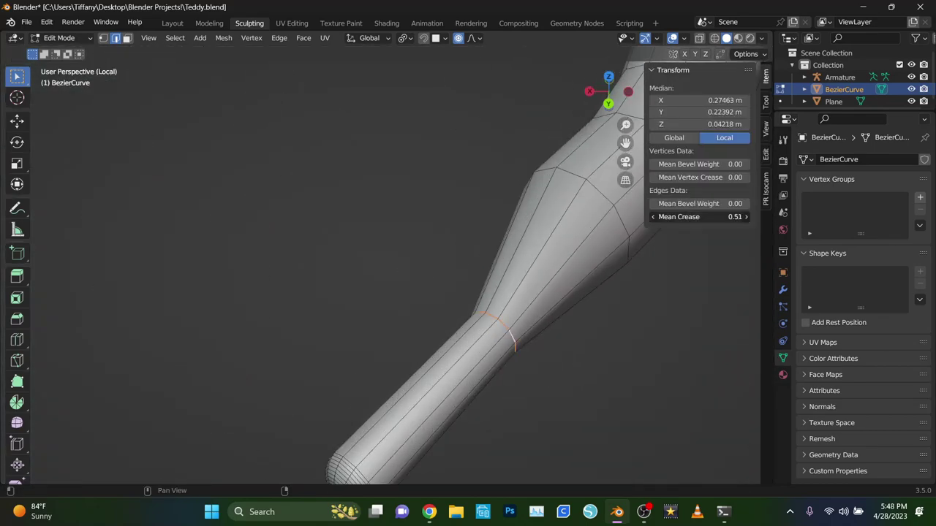
key("Tab")
Step: Add a Subdivision Surface modifier to the drawstrings
middle_click_drag(364, 215, 256, 313)
left_click(782, 290)
left_click(820, 159)
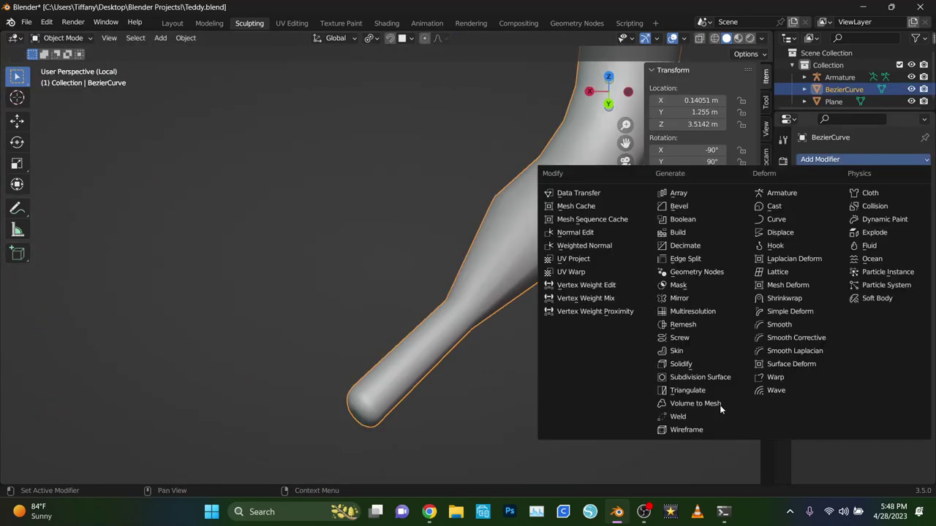
key("slash")
scroll(439, 257, "down", 4)
Step: Parent the drawstrings to the hoodie, keeping their current placement
left_click(439, 256)
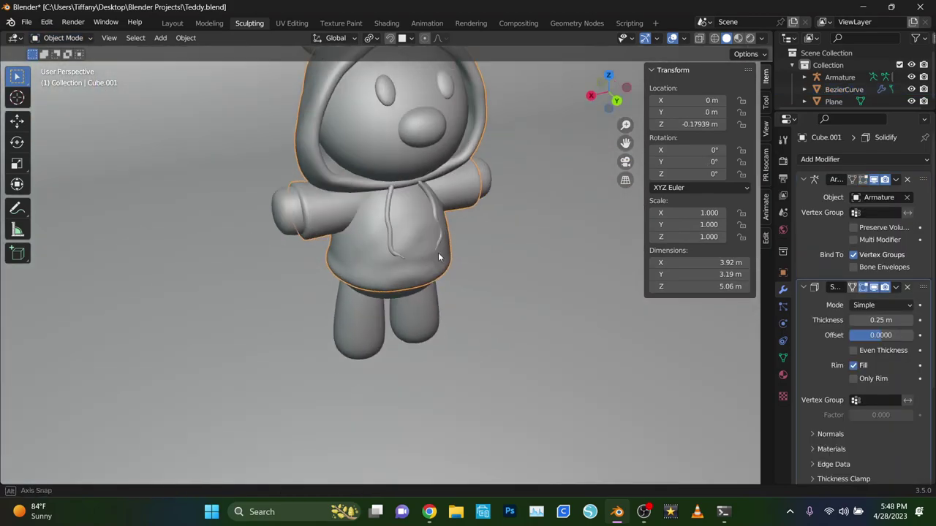
middle_click_drag(438, 256, 441, 179)
left_click(441, 175)
left_click(398, 307, "shift")
left_click(404, 255, "shift")
key("ctrl+p")
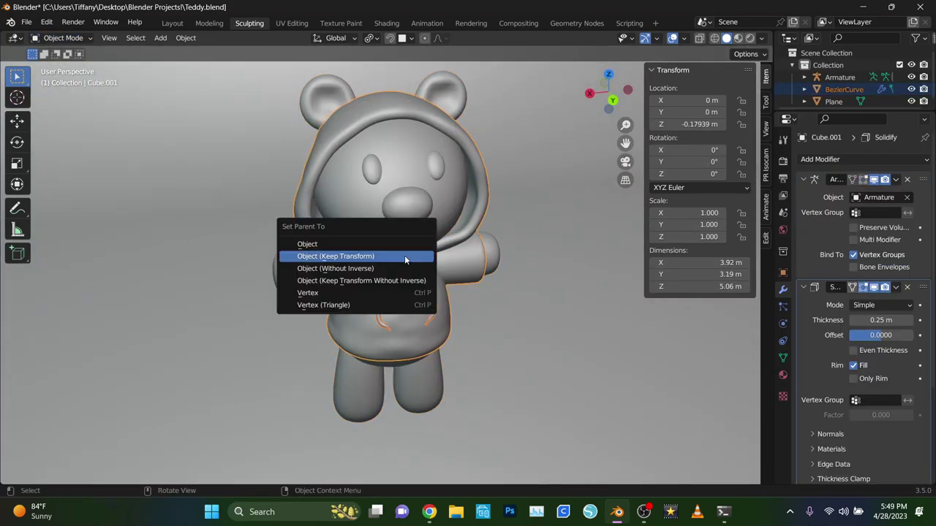
left_click(404, 256)
Step: Apply the level-3 subdivision smoothing and select the ground plane
mouse_move(380, 177)
middle_mouse_down()
mouse_move(465, 356)
mouse_move(438, 292)
middle_mouse_up()
left_click(475, 183)
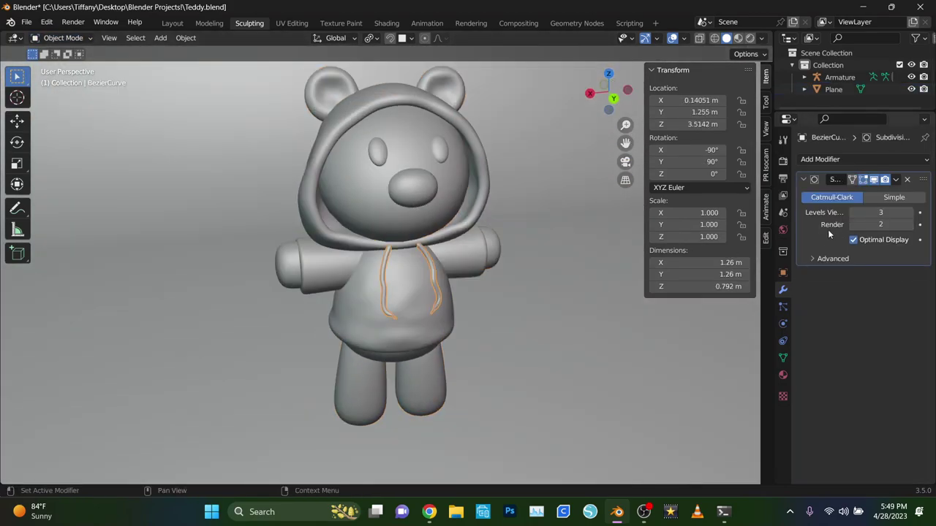
scroll(812, 314, "down", 4)
key("ctrl+a")
left_click(572, 316)
middle_click_drag(573, 316, 117, 87)
Step: Enter Sculpt Mode with the Smooth brush, then undo it because the Plane was active
left_click(63, 37)
left_click(66, 73)
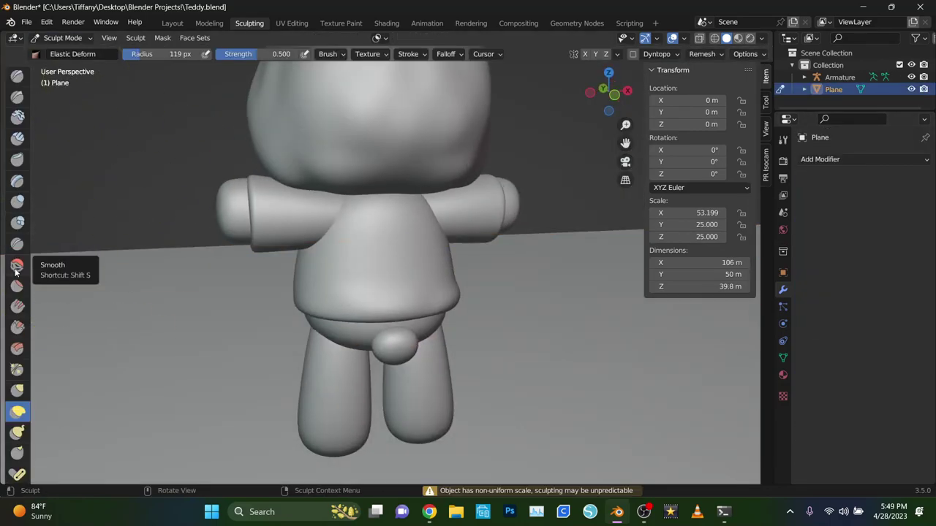
left_click(17, 265)
key("ctrl+z")
key("ctrl+z")
middle_click_drag(347, 254, 503, 230)
Step: Smooth the back of the hood in Sculpt Mode on the hoodie, then leave sculpting
left_click(63, 37)
left_click(66, 76)
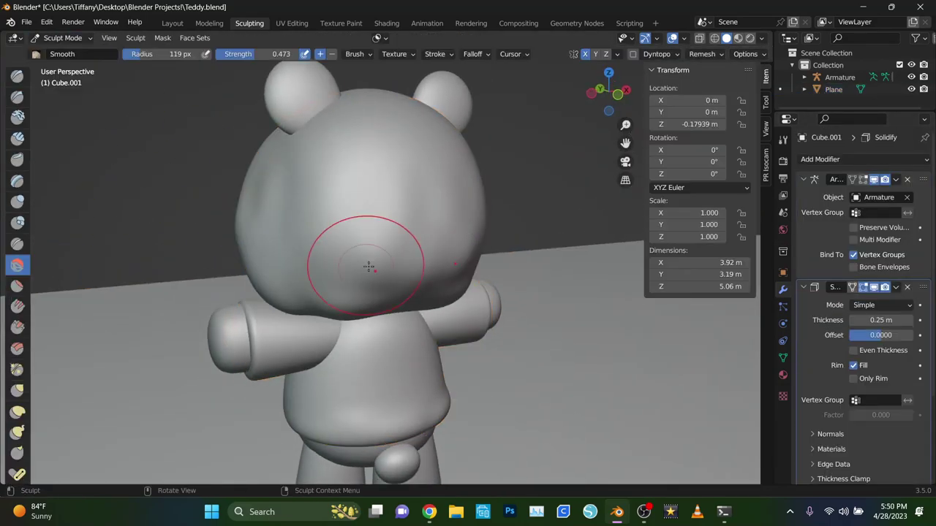
mouse_move(267, 87)
middle_mouse_down()
mouse_move(397, 251)
mouse_move(351, 292)
mouse_move(397, 249)
mouse_move(355, 323)
mouse_move(324, 335)
middle_mouse_up()
left_click(16, 412)
scroll(325, 335, "up", 3)
key("ctrl+z")
scroll(325, 335, "down", 4)
Step: Save the file and set the hoodie's base colour to lilac
middle_click_drag(366, 292, 398, 309)
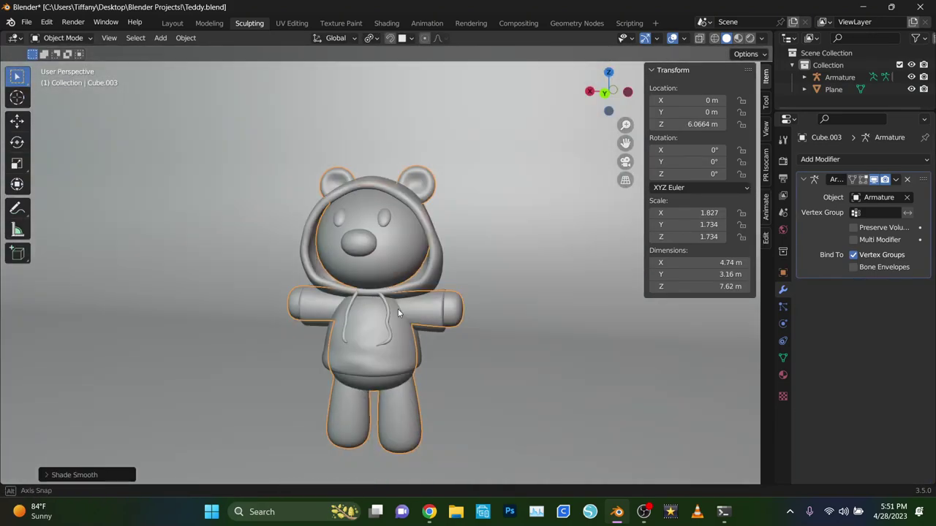
key("ctrl+s")
left_click(581, 94)
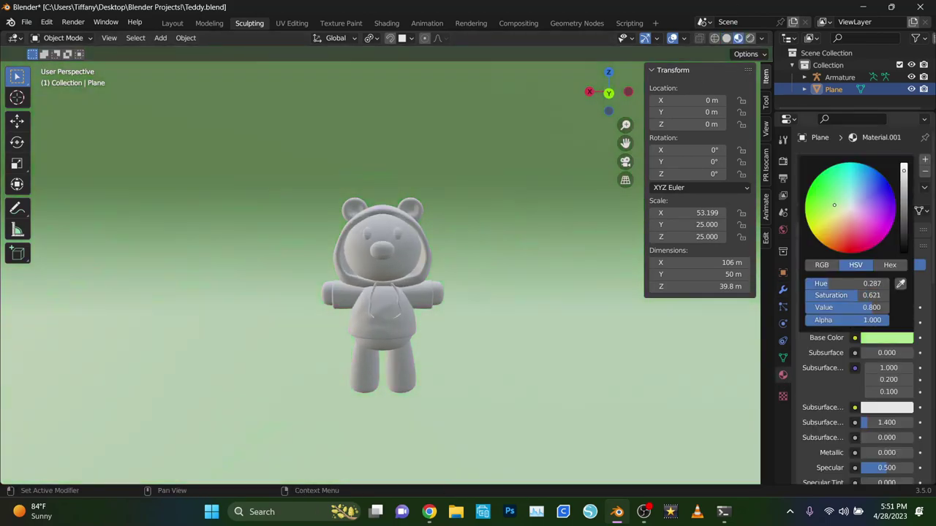
left_click(397, 329)
scroll(549, 349, "up", 3)
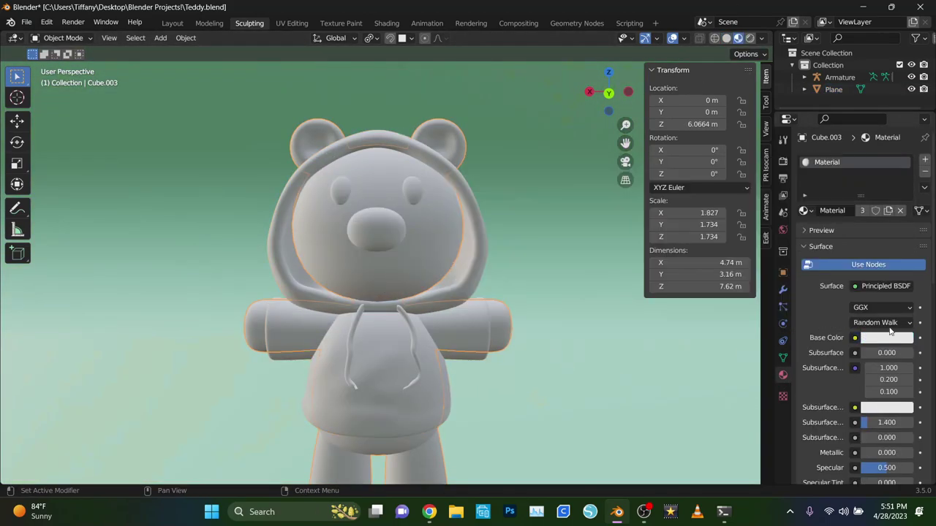
left_click(886, 338)
left_click(429, 236)
Step: Set the bear's body colour to tan and finish the green backdrop colour
left_click(886, 338)
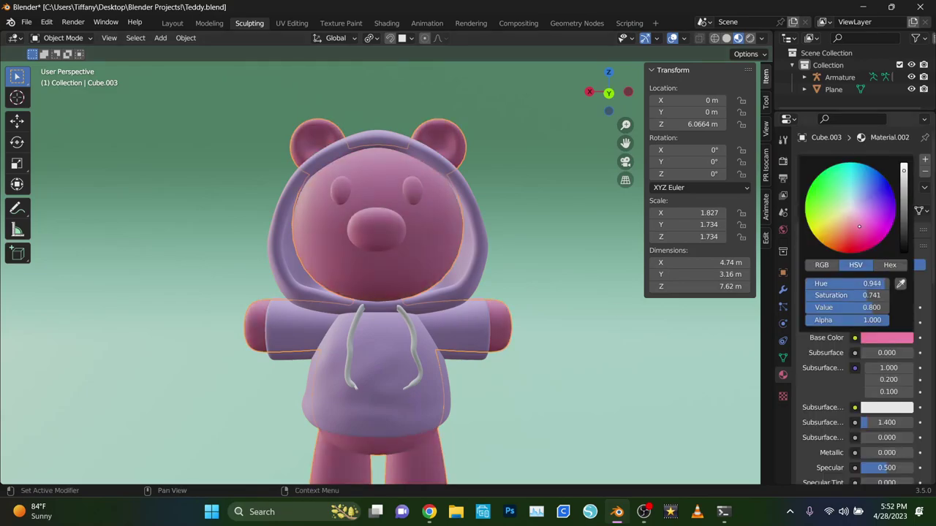
left_click(834, 235)
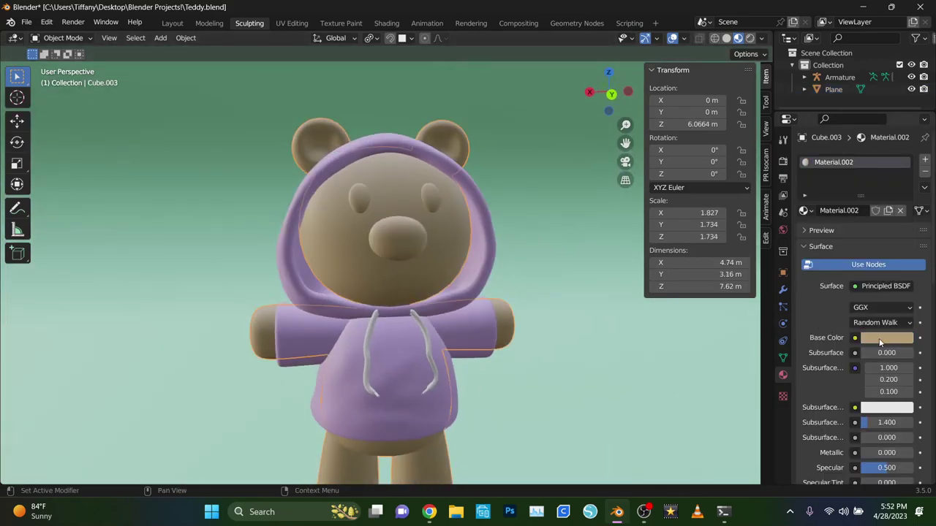
left_click(885, 337)
scroll(467, 282, "down", 4)
Step: Add an area light and preview the viewport in rendered mode with the scene world
key("shift+a")
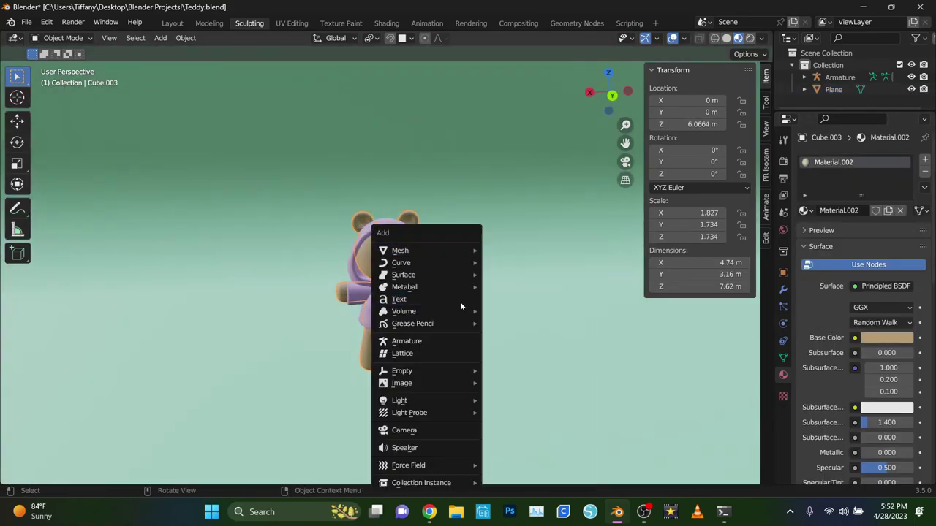
left_click(511, 437)
left_click(760, 38)
left_click(695, 111)
Step: Raise the area light straight up along Z above the bear and enlarge it
key("g")
key("z")
left_click(505, 127)
key("s")
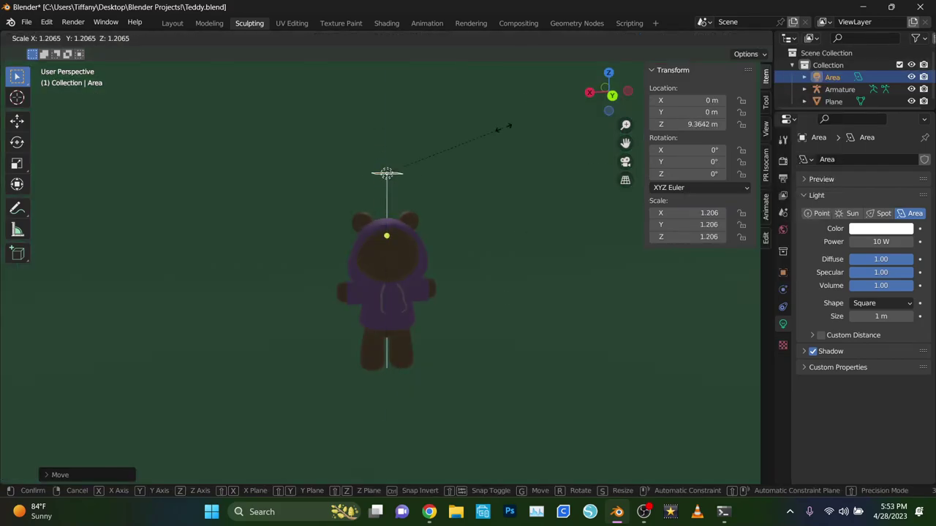
middle_click_drag(535, 250, 503, 236)
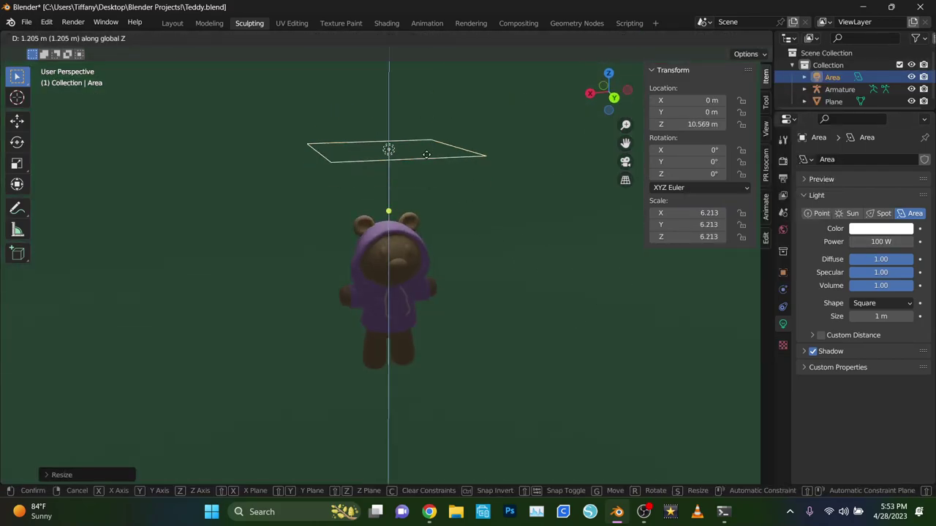
left_click(427, 155)
middle_click_drag(427, 155, 461, 202)
Step: Duplicate the area light and tilt the copy to shine on the bear from the front
key("ctrl+z")
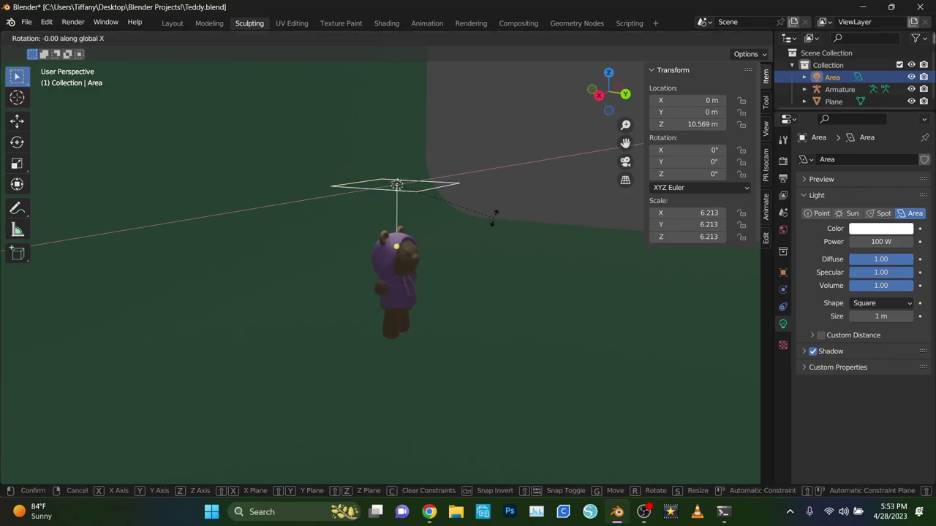
key("ctrl+shift+z")
middle_click_drag(489, 205, 502, 271)
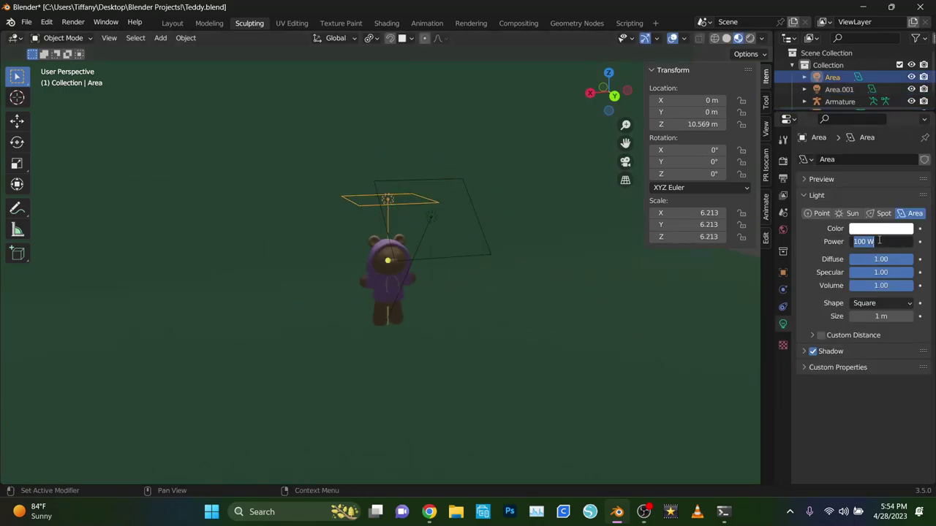
left_click(395, 292)
scroll(475, 296, "up", 8)
Step: Save Teddy.blend, select the Armature and toggle it through Edit Mode into Pose Mode
key("ctrl+s")
scroll(479, 270, "up", 1)
left_click(480, 271)
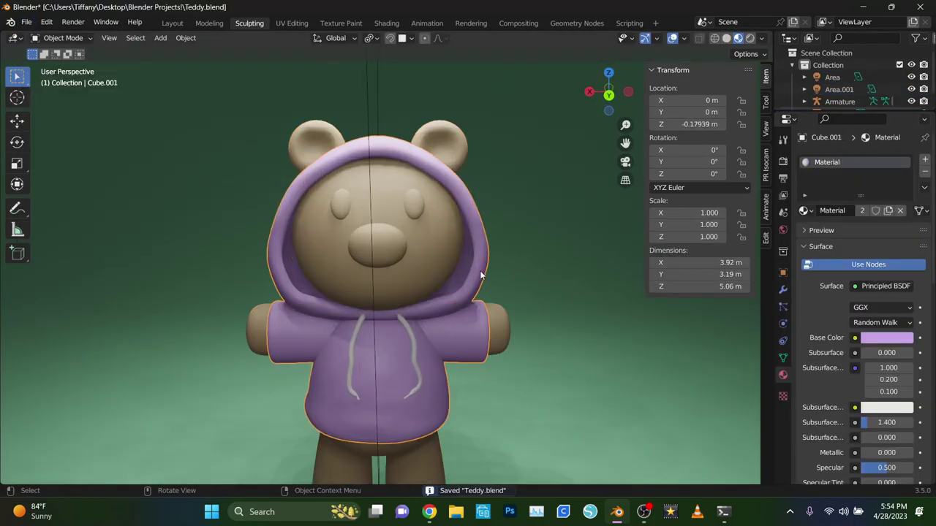
left_click(62, 37)
left_click(93, 66)
key("ctrl+Tab")
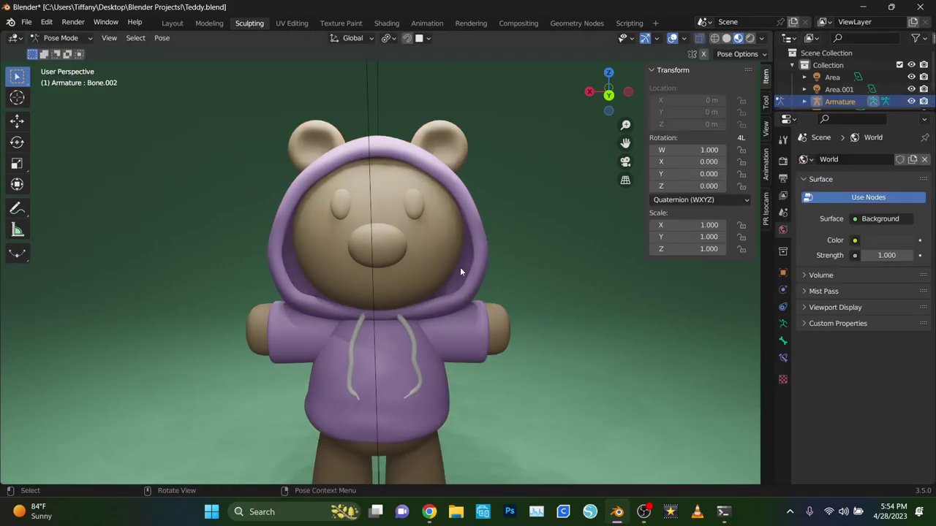
key("ctrl+Tab")
key("ctrl+Tab")
Step: Hide the sidebar and put the armature into Edit Mode
scroll(470, 275, "down", 6)
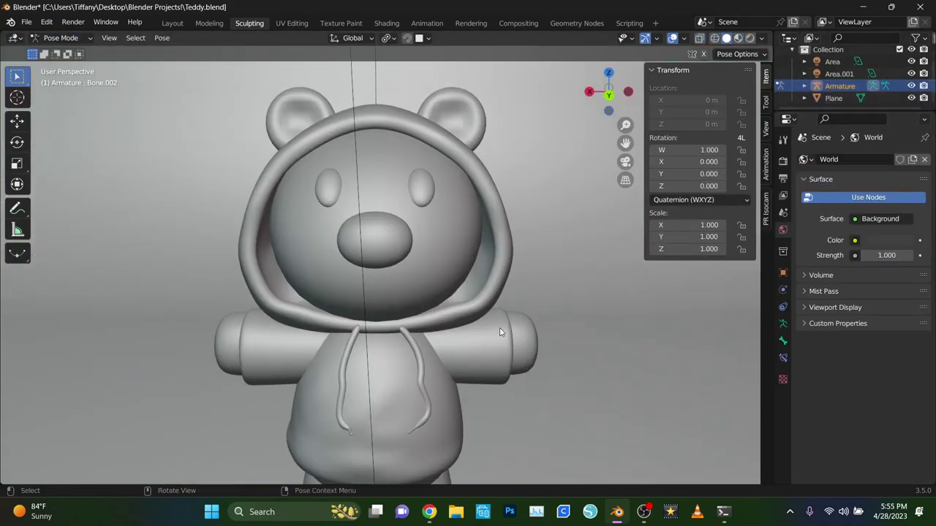
key("n")
scroll(380, 278, "up", 4)
key("Tab")
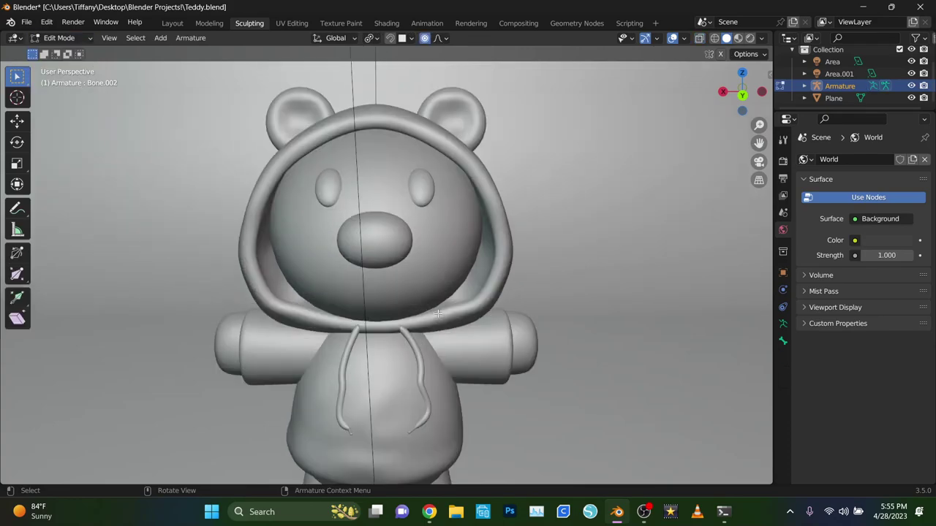
scroll(817, 80, "up", 1)
Step: Hide the body mesh to inspect the armature, then restore it and return the rig to Object Mode
left_click(911, 86)
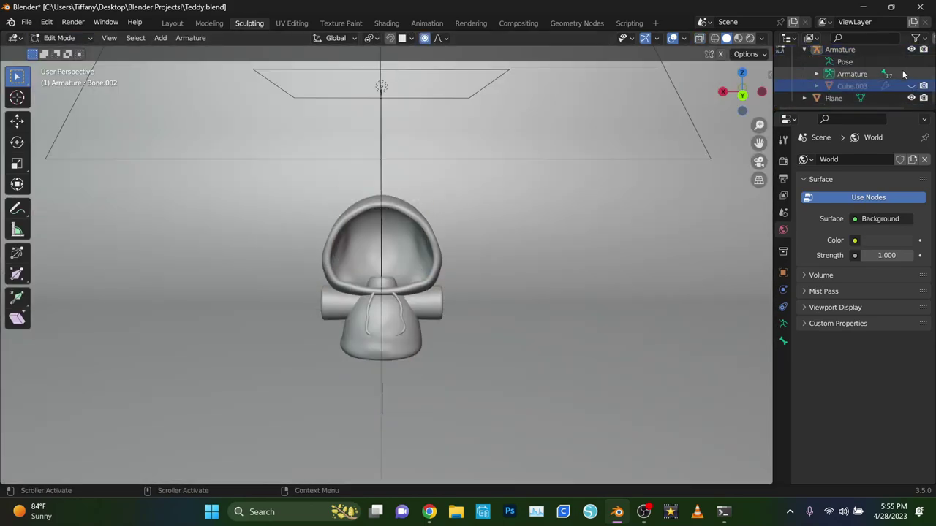
left_click(804, 52)
left_click(875, 90)
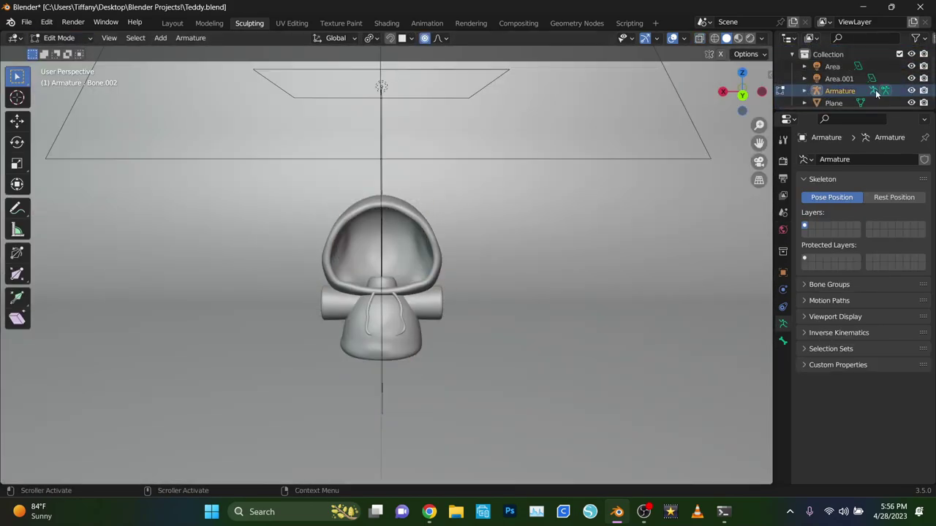
key("ctrl+z")
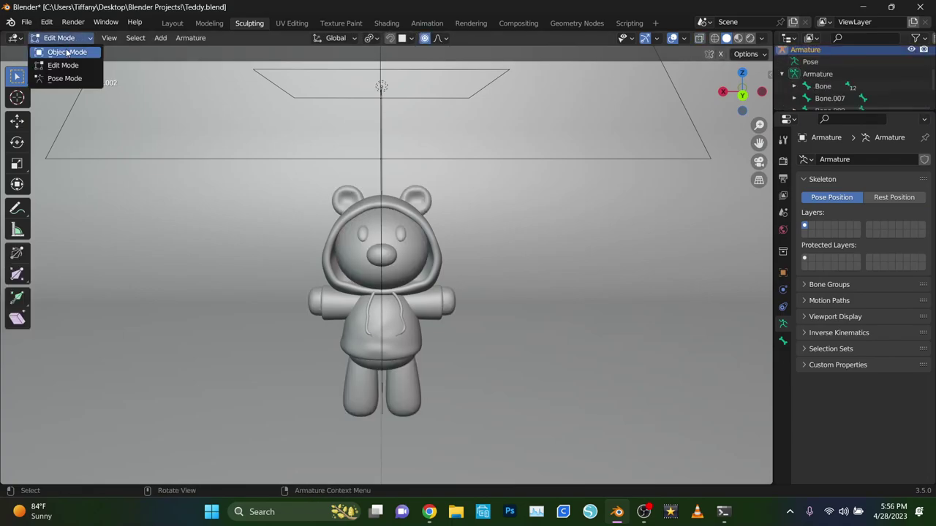
left_click(67, 52)
left_click(834, 54)
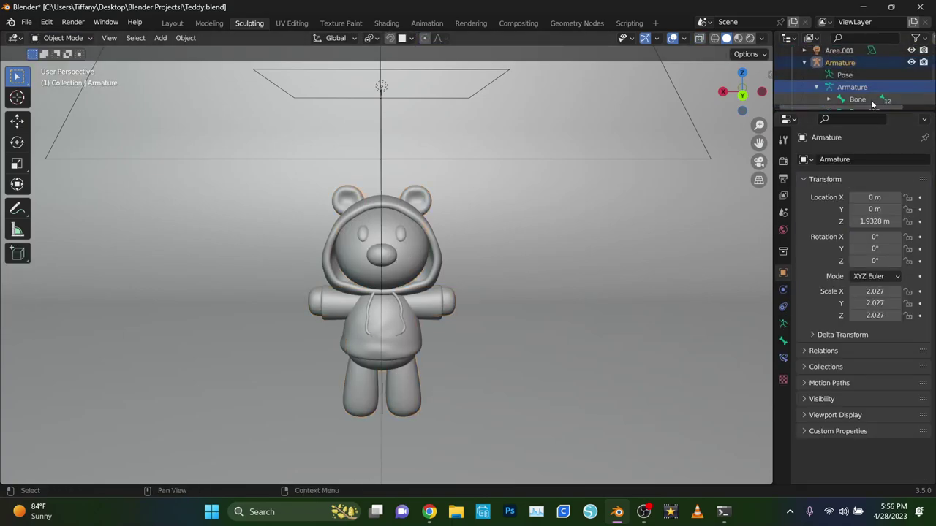
right_click(613, 220)
Step: Select the body mesh Cube.003 and confirm its Armature modifier targets Armature
left_click(448, 282)
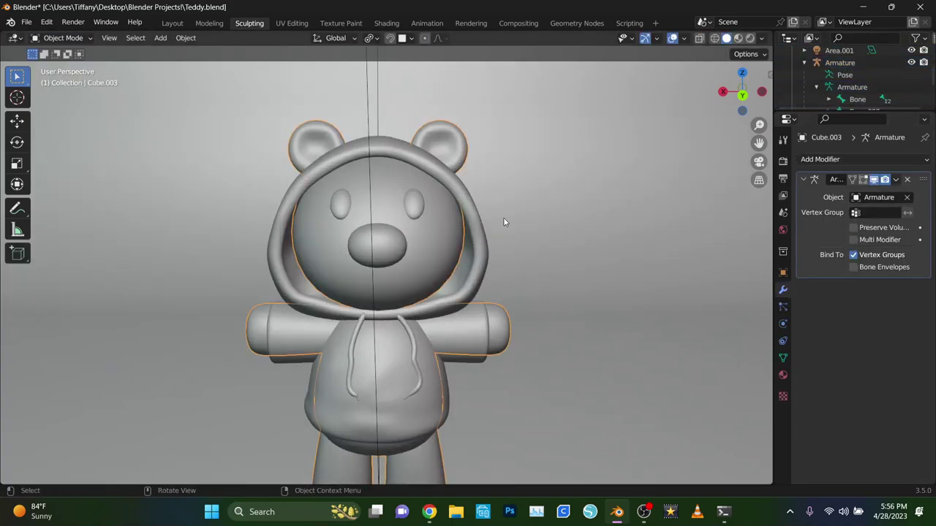
left_click(761, 38)
mouse_move(392, 280)
middle_mouse_down()
mouse_move(282, 271)
mouse_move(436, 284)
mouse_move(485, 277)
mouse_move(410, 278)
mouse_move(397, 178)
middle_mouse_up()
left_click(436, 285)
left_click(293, 220)
Step: Put the Armature rig in Pose Mode and save Teddy.blend
left_click(840, 63)
left_click(61, 38)
left_click(55, 80)
key("ctrl+s")
scroll(400, 250, "down", 3)
key("shift+z")
Step: Return to solid shading, select the body mesh, then select the Armature rig
scroll(504, 244, "down", 5)
scroll(783, 86, "up", 2)
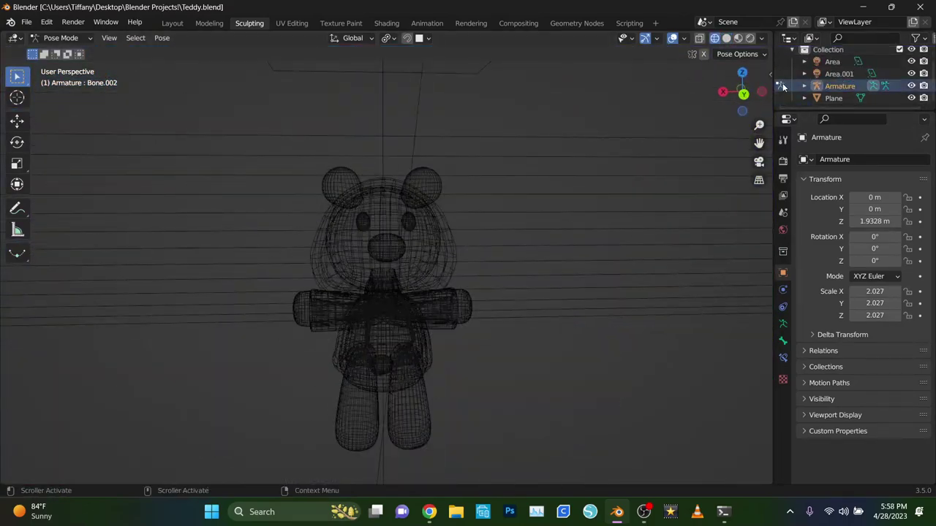
key("shift+z")
scroll(152, 137, "up", 4)
left_click(380, 219)
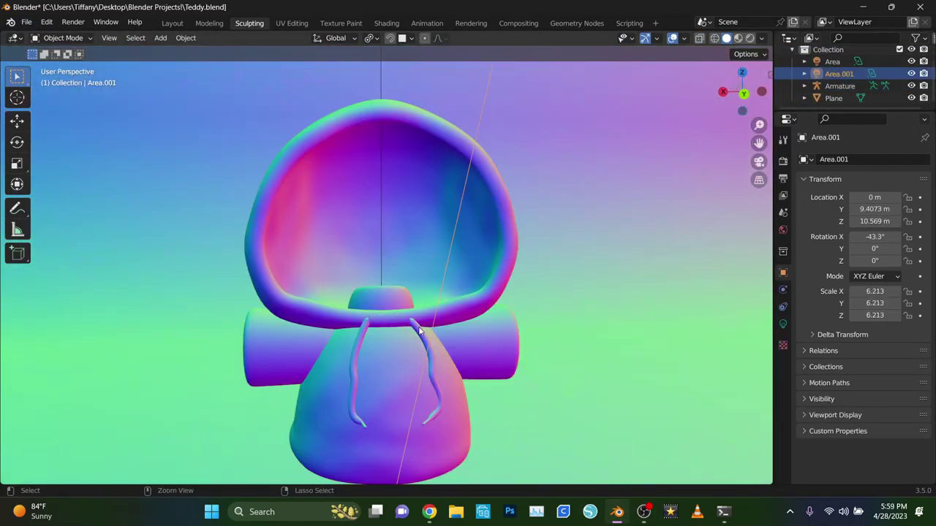
middle_click_drag(450, 253, 411, 321)
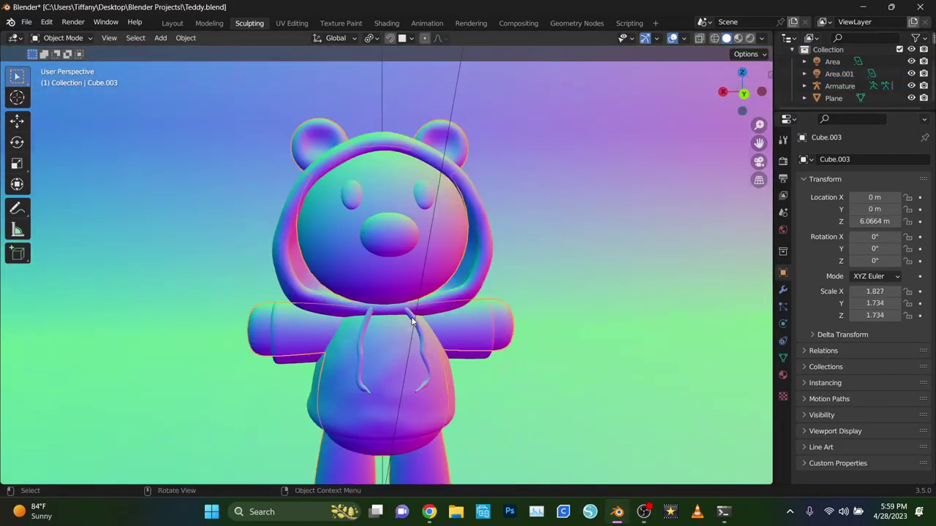
scroll(411, 322, "up", 1)
left_click(839, 86)
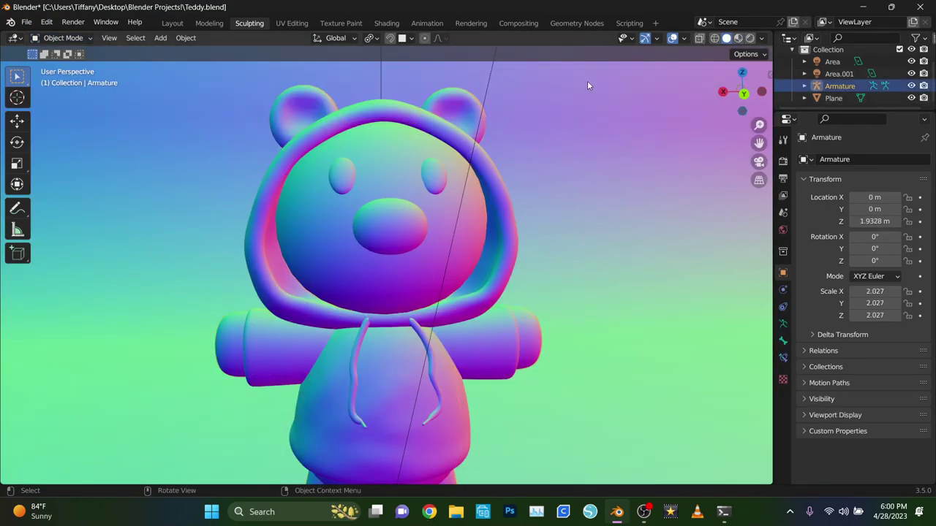
Step: Put the rig in Edit Mode with X-ray on and review its skeleton and viewport display settings
key("Tab")
mouse_move(587, 80)
middle_mouse_down()
mouse_move(479, 310)
mouse_move(314, 210)
middle_mouse_up()
key("alt+z")
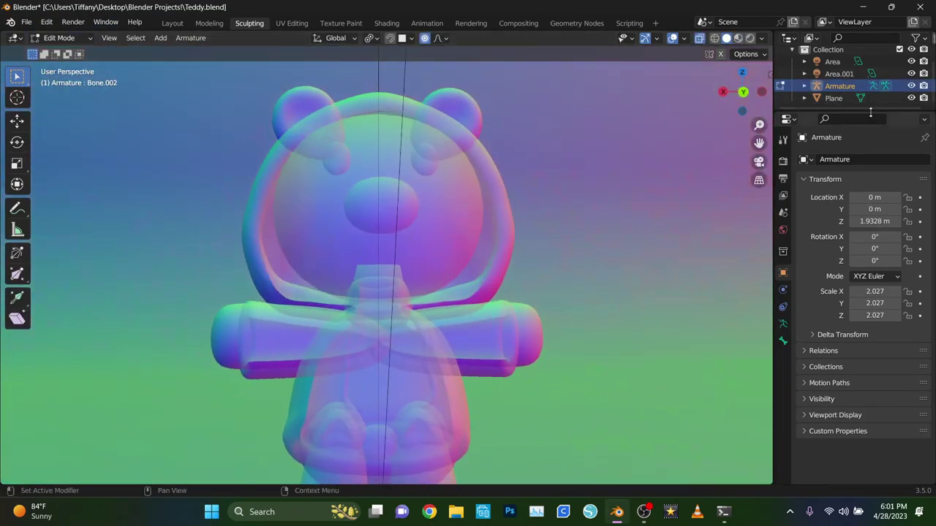
left_click(782, 323)
left_click(810, 284)
left_click(834, 378)
left_click(853, 412)
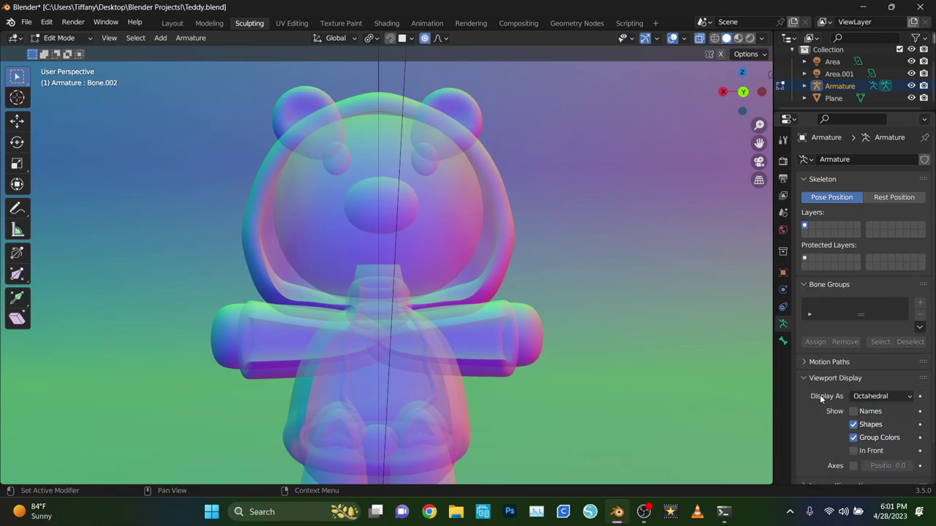
Step: Inspect the bone hierarchy and the root Bone, then return to Object Mode with X-ray off
left_click(782, 341)
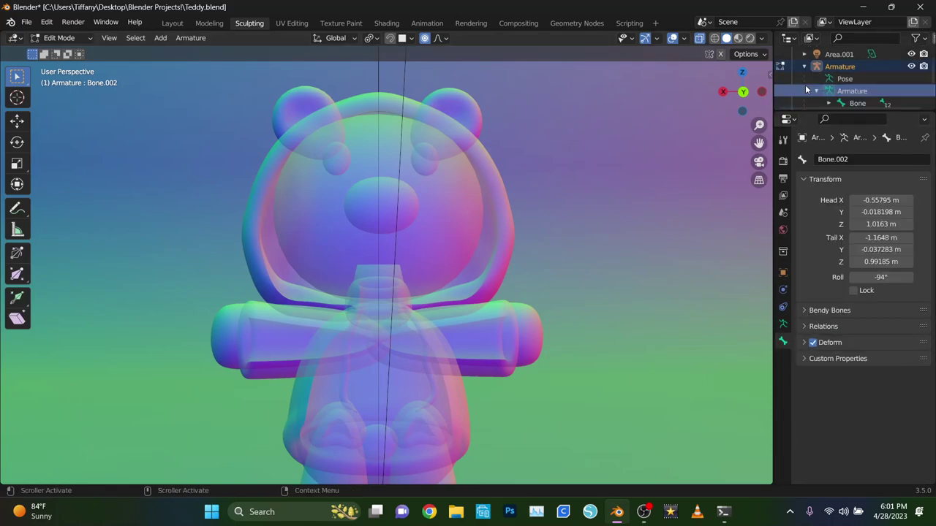
scroll(806, 89, "down", 1)
left_click(857, 83)
left_click(782, 324)
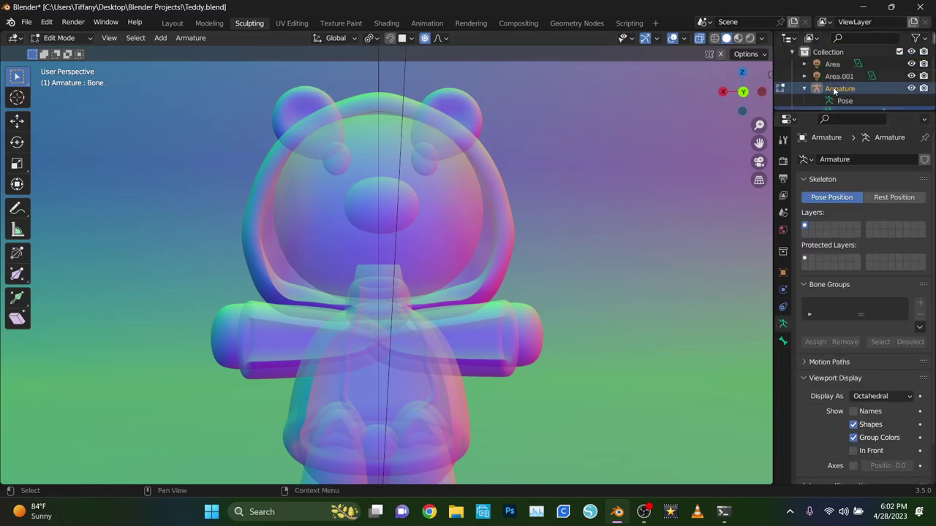
left_click(815, 93)
left_click(804, 69)
key("Tab")
key("alt+z")
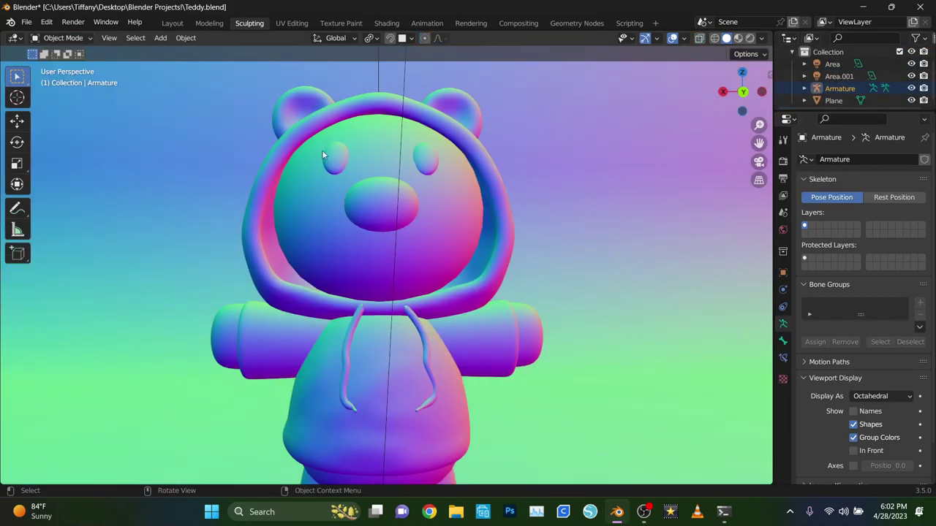
scroll(395, 232, "down", 5)
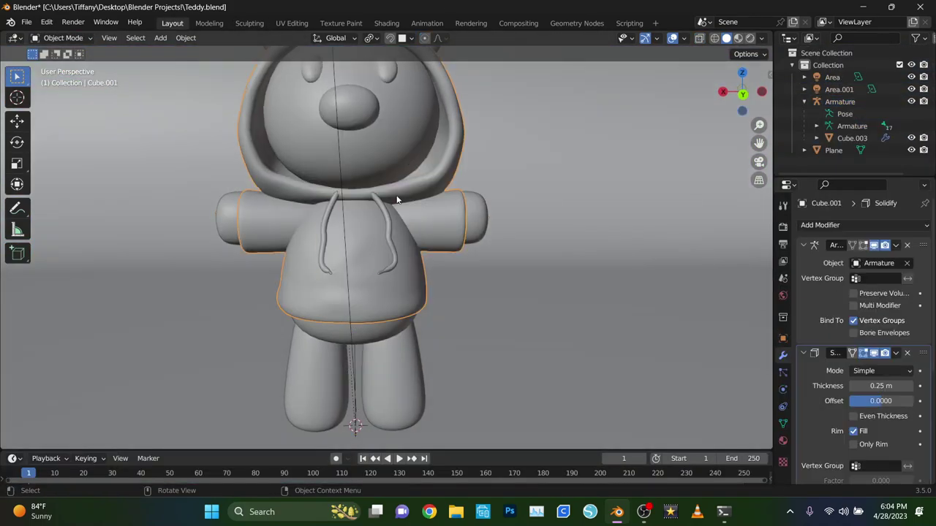
Step: Turn on X-ray, select the backdrop plane and move to the Shading workspace
key("alt+z")
scroll(403, 161, "down", 3)
left_click(556, 127)
left_click(386, 22)
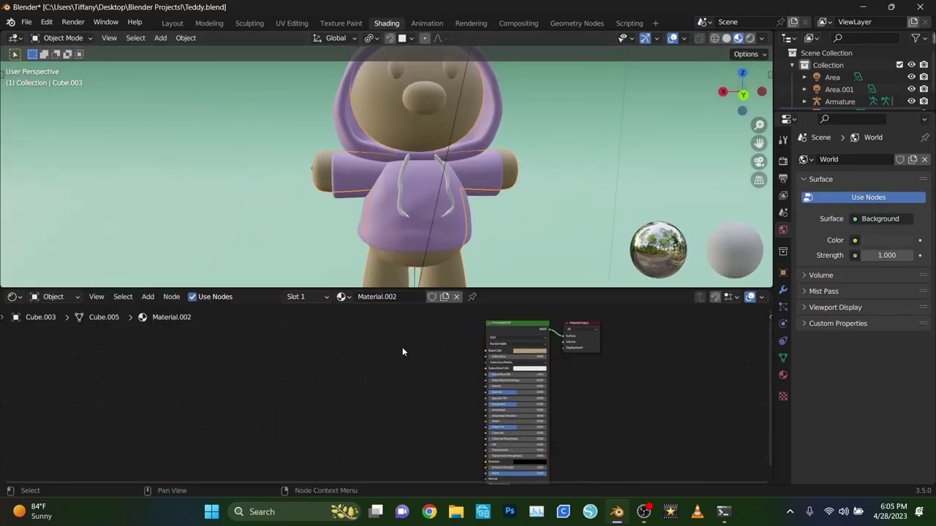
Step: Add Mapping and Texture Coordinate nodes and connect the texture into the Bump height
key("shift+a")
type("m")
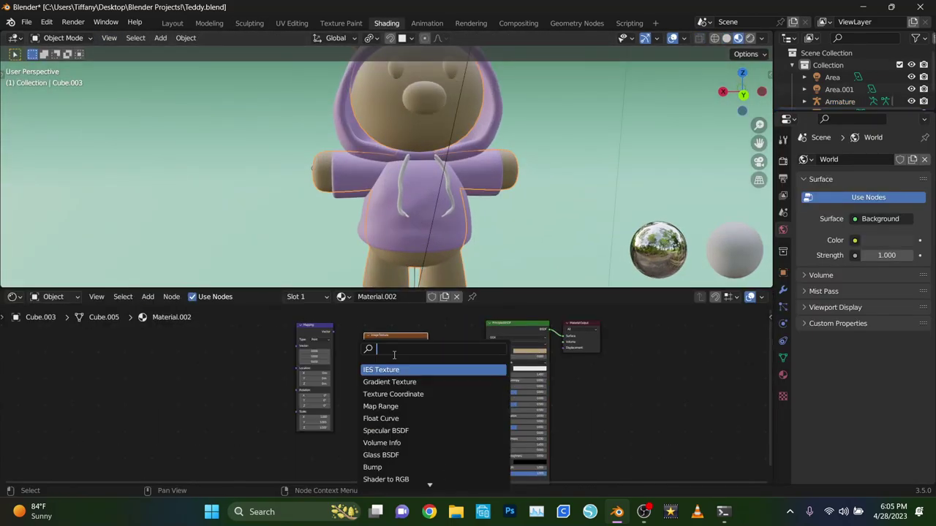
type("h")
key("shift+a")
type("texture co")
key("Return")
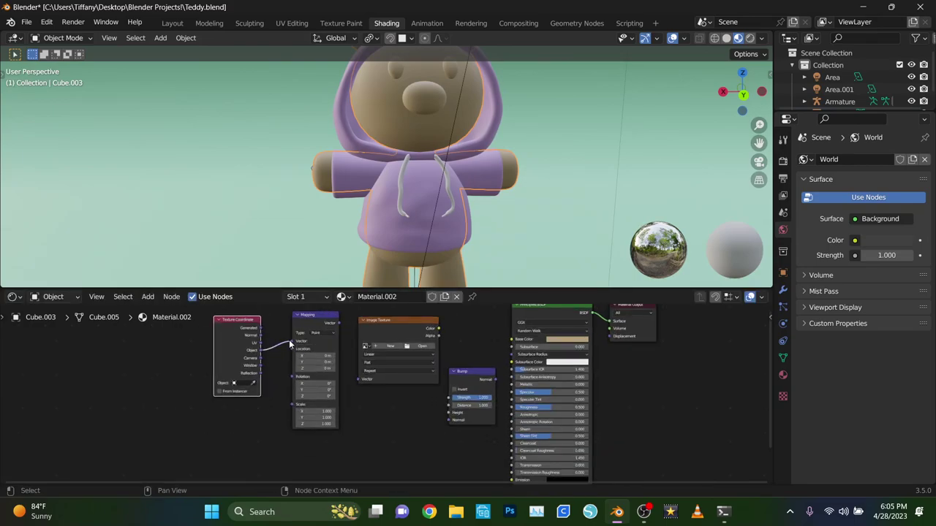
left_click_drag(451, 417, 449, 414)
scroll(439, 344, "down", 2)
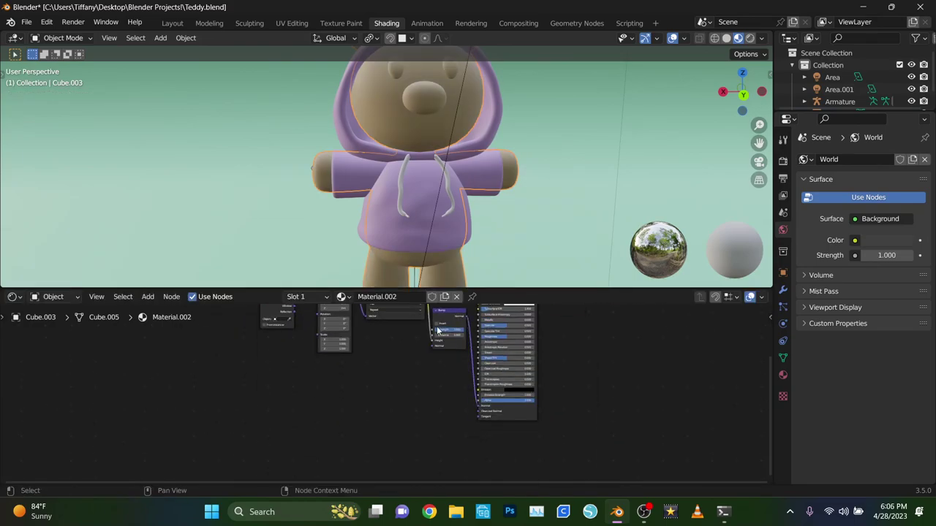
scroll(437, 330, "up", 2)
Step: Load Carpet015_4K_Color.jpg from the Blender Textures folder into the Image Texture node
left_click(410, 359)
left_click(200, 348)
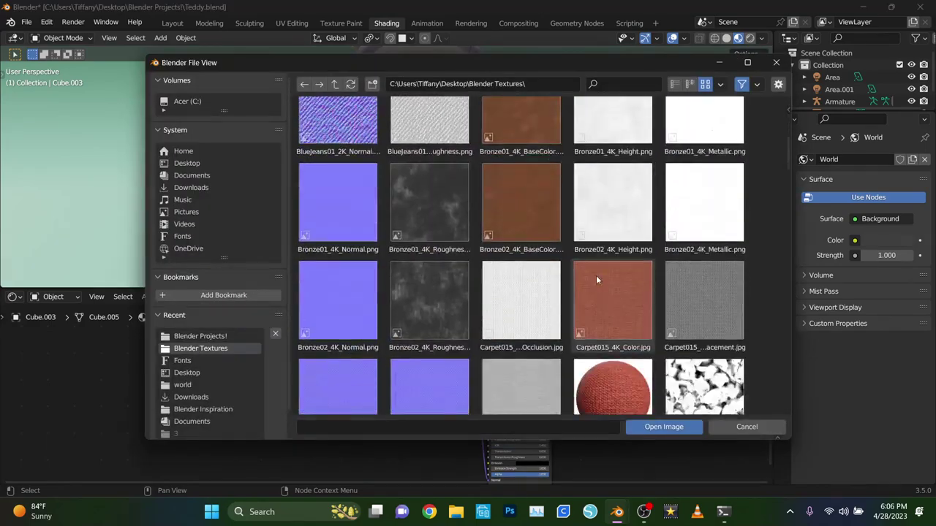
scroll(596, 276, "down", 1)
double_click(704, 190)
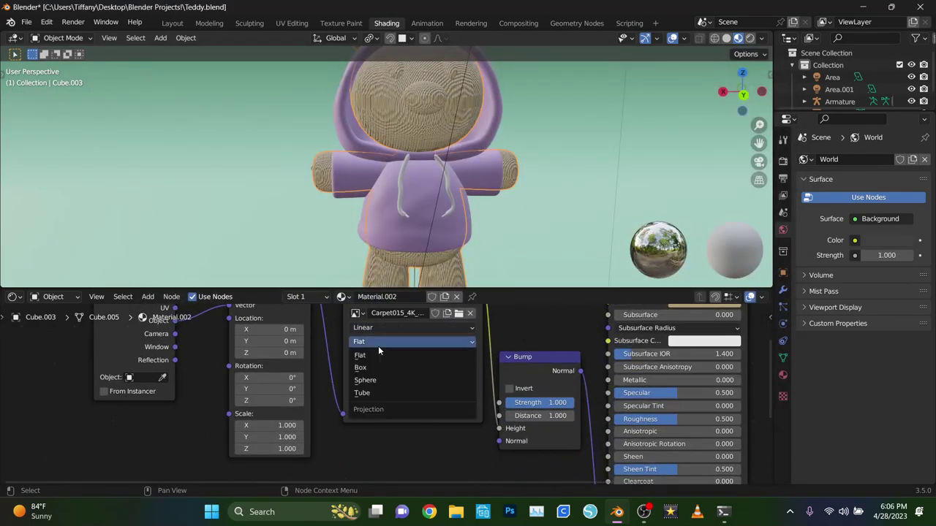
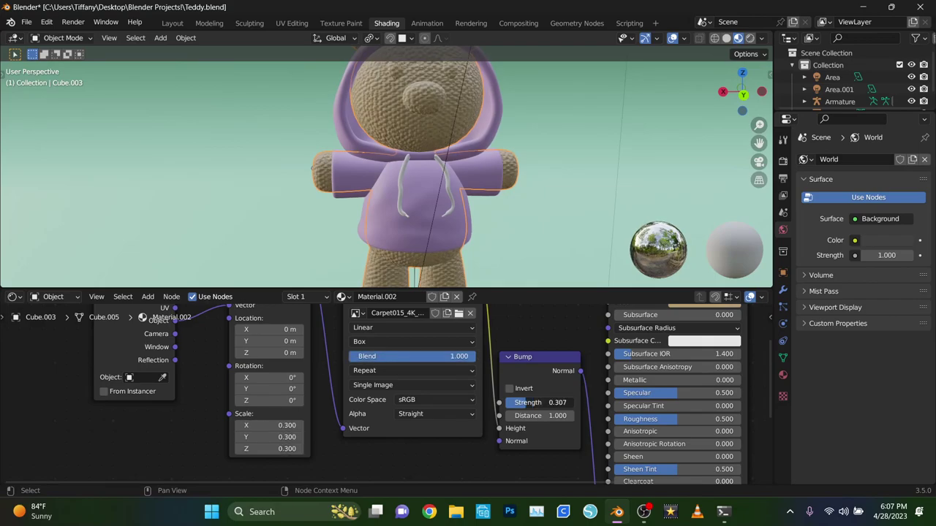
Step: Switch the viewport's preview lighting to an HDRI environment
scroll(410, 183, "down", 2)
left_click(761, 38)
left_click(750, 137)
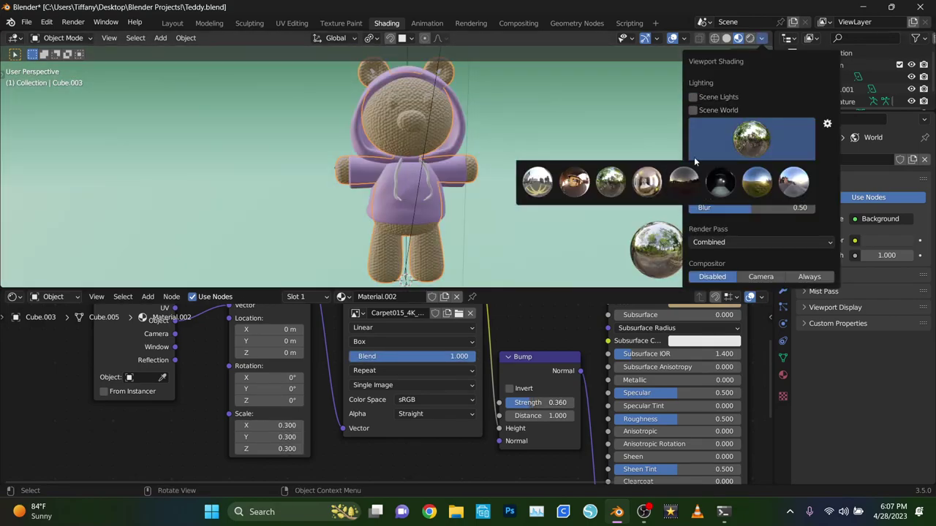
left_click(761, 133)
left_click(27, 23)
Step: Save the project and shift the fur's base colour to a warm golden tan
left_click(36, 105)
middle_click_drag(704, 301, 709, 351)
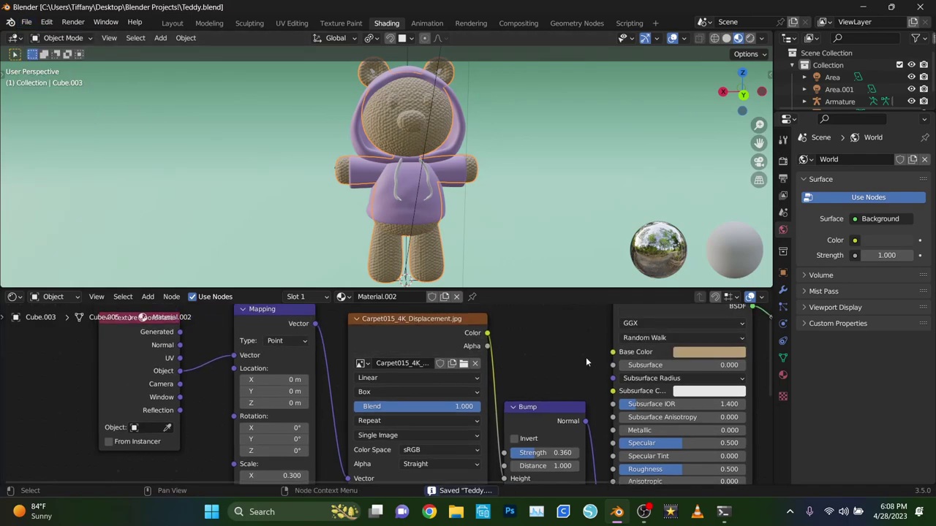
left_click(709, 351)
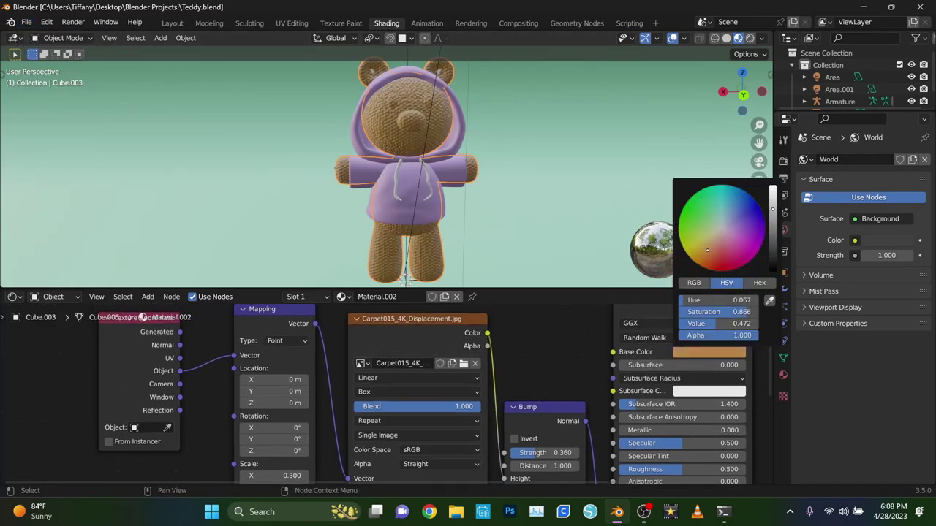
left_click(707, 251)
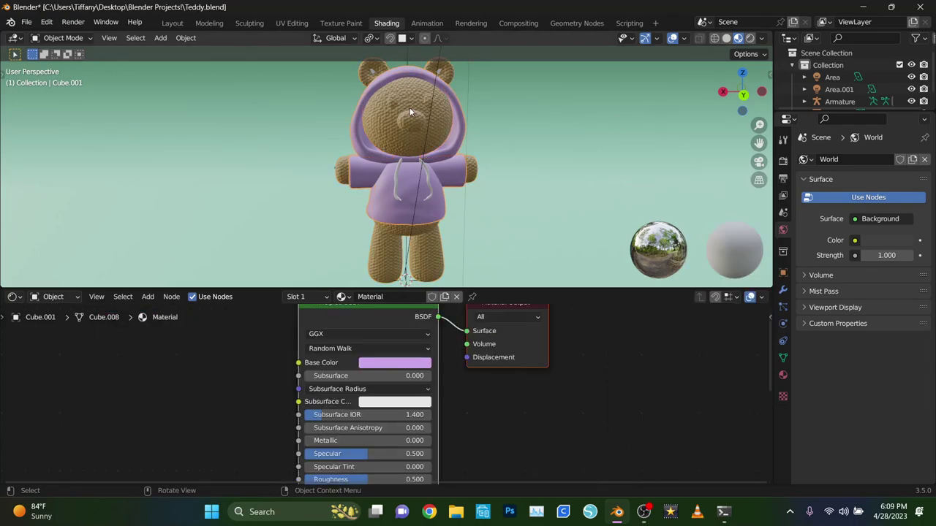
Step: Put the bear mesh into Edit Mode in Layout with its material properties showing
left_click(172, 23)
key("Tab")
scroll(386, 129, "up", 3)
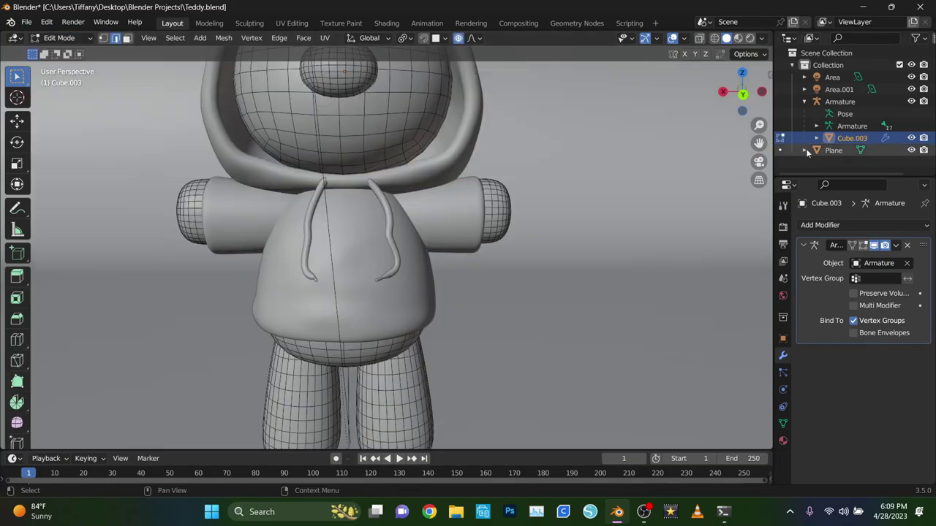
scroll(386, 129, "up", 5)
left_click(782, 440)
left_click(912, 251)
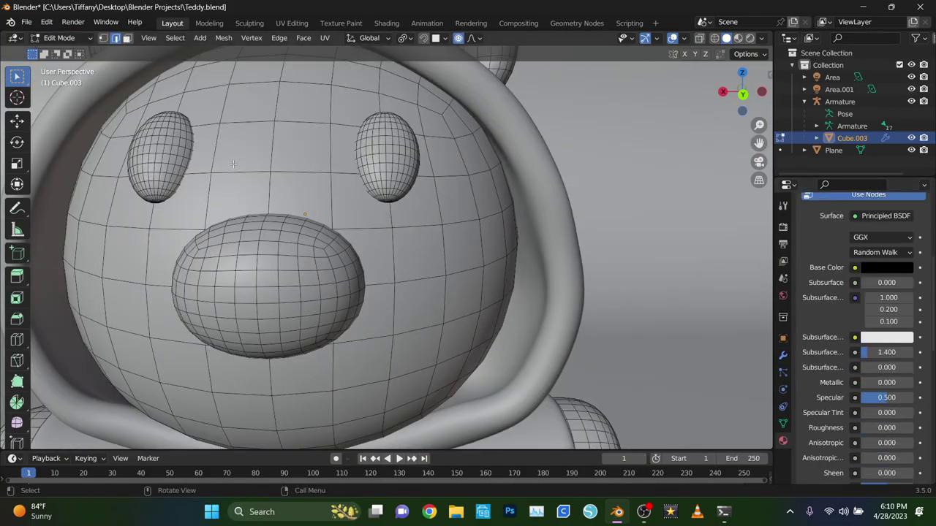
Step: Orbit, pan and zoom in close on the bear's face and eyes
middle_click_drag(512, 219, 595, 171)
scroll(594, 172, "up", 3)
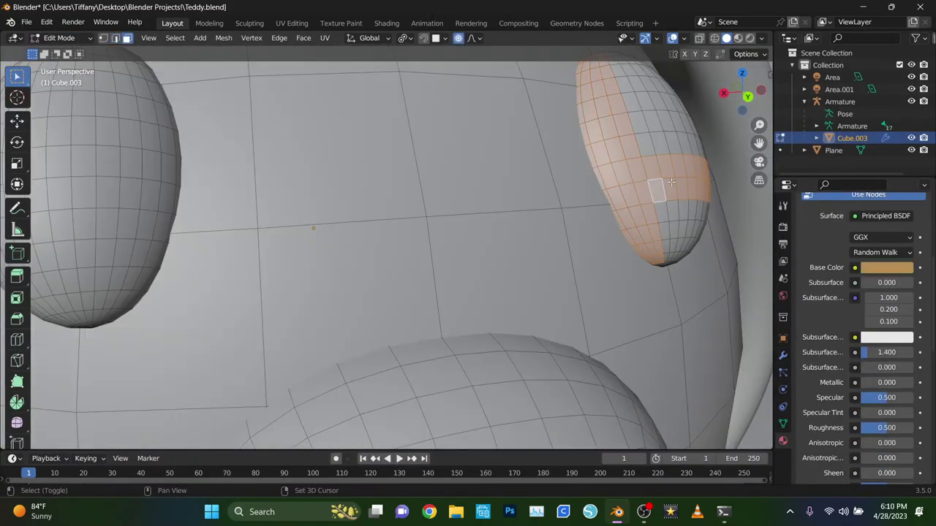
middle_click_drag(671, 182, 379, 230, "shift")
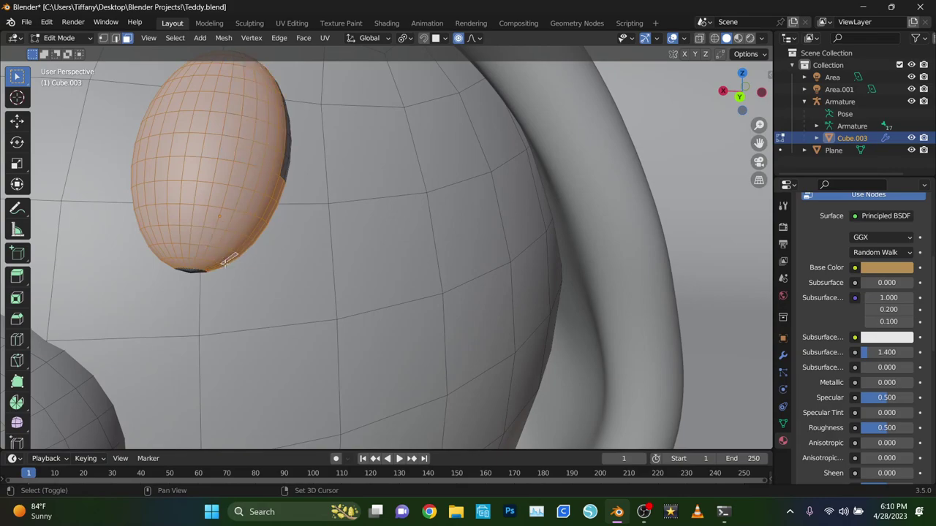
middle_click_drag(107, 227, 474, 164, "shift")
scroll(474, 164, "up", 2)
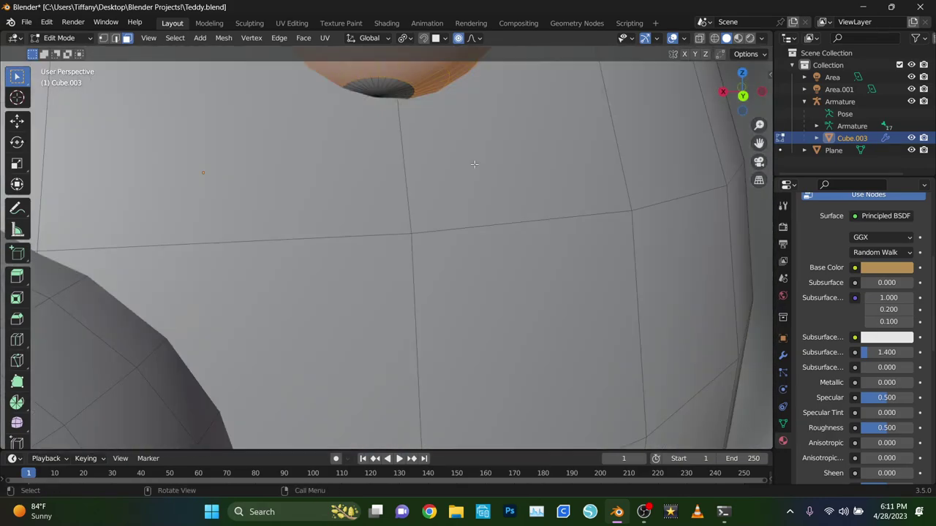
scroll(407, 95, "down", 5)
middle_click_drag(408, 95, 346, 331)
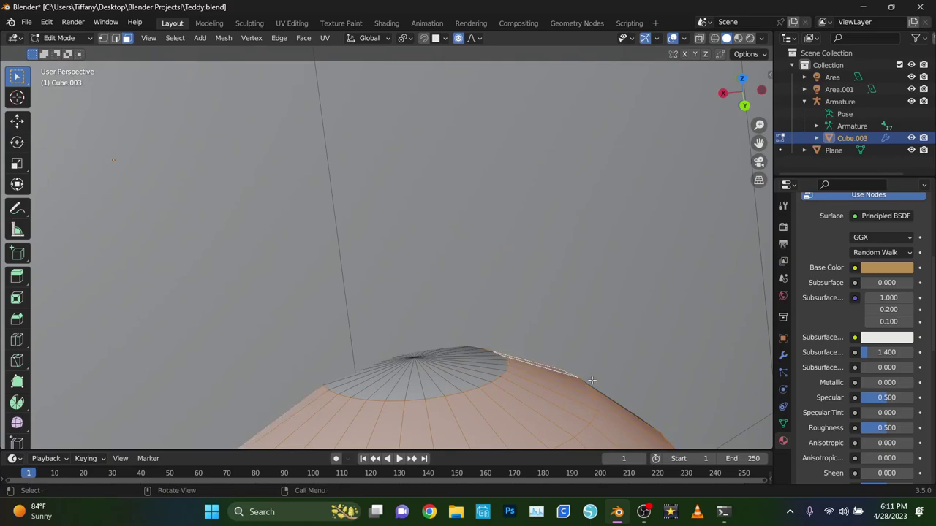
mouse_move(591, 380)
middle_mouse_down("shift")
mouse_move(166, 218)
mouse_move(307, 132)
middle_mouse_up("shift")
scroll(179, 201, "down", 4)
scroll(313, 127, "up", 2)
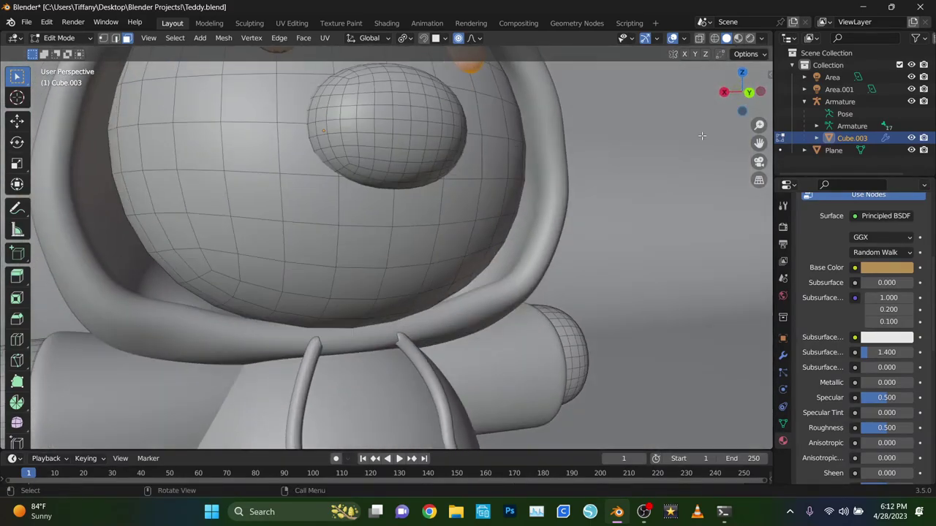
mouse_move(421, 187)
middle_mouse_down()
mouse_move(355, 296)
mouse_move(423, 272)
middle_mouse_up()
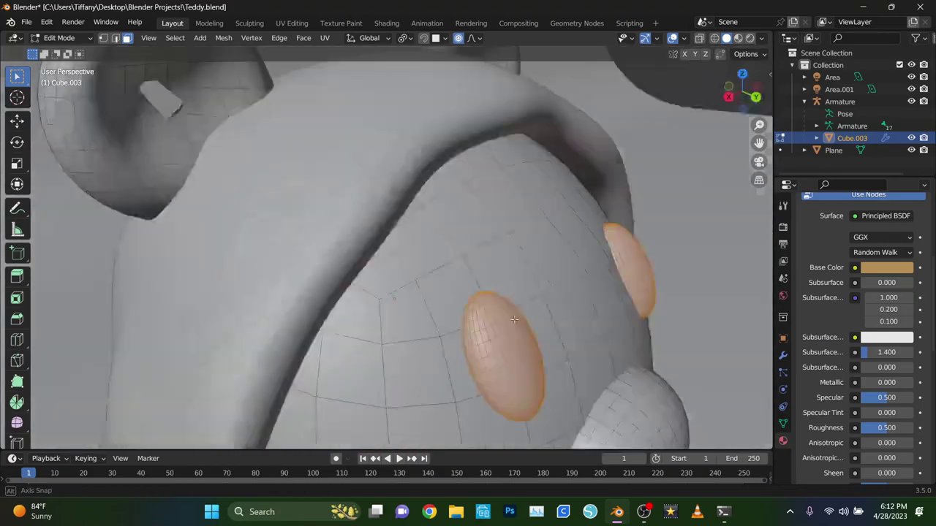
Step: Deselect the eyes and box-select the faces around the nose
key("alt+a")
key("ctrl+z")
scroll(423, 272, "down", 3)
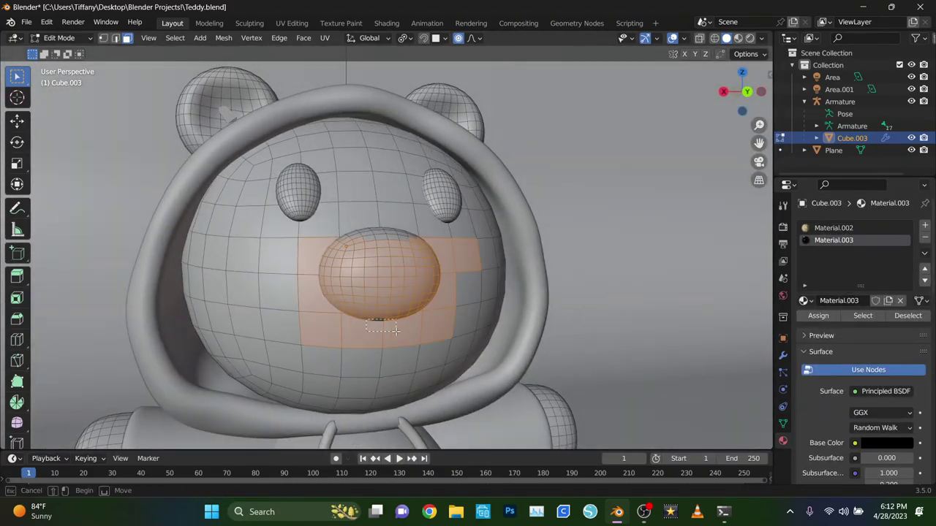
mouse_move(423, 272)
middle_mouse_down()
mouse_move(419, 243)
mouse_move(438, 248)
middle_mouse_up()
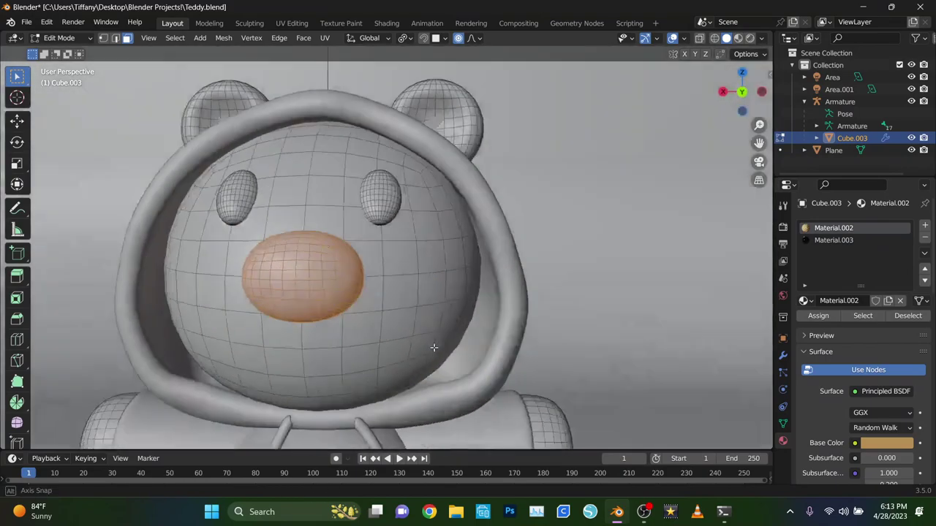
Step: Give the nose faces a new black material, Material.004, in a new slot
left_click(923, 226)
left_click(866, 301)
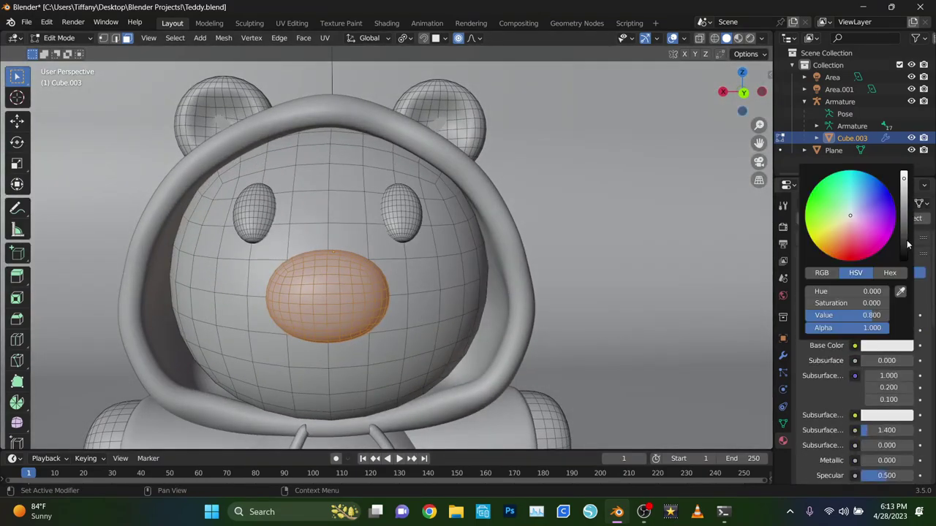
scroll(877, 365, "down", 5)
scroll(814, 347, "up", 5)
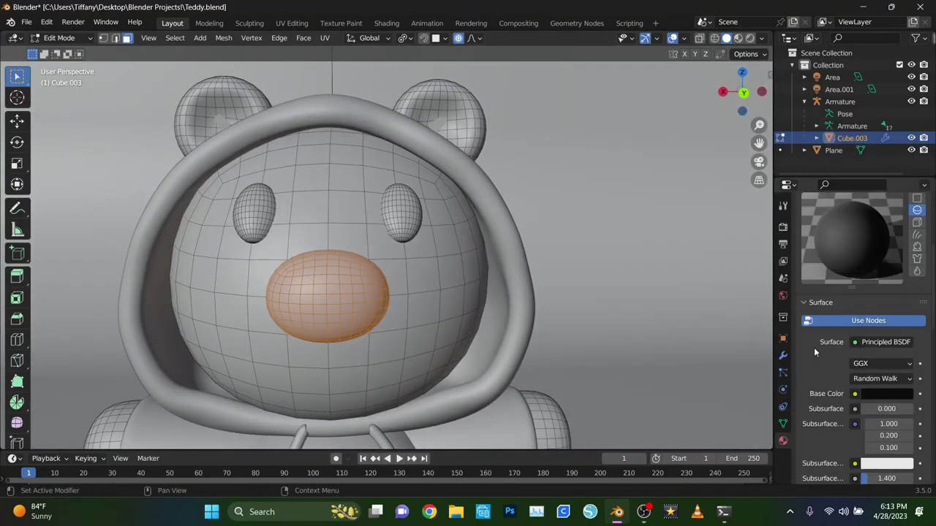
scroll(814, 348, "up", 5)
left_click(386, 23)
key("shift+a")
Step: Add Bump, Image Texture and Texture Coordinate nodes to the nose material
type("bump")
key("Return")
left_click(377, 396)
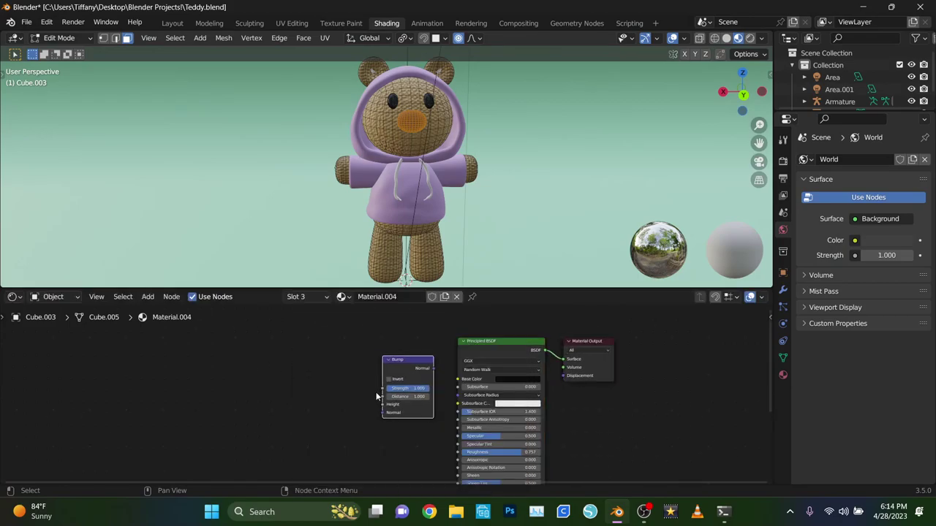
left_click(314, 374)
key("shift+a")
type("Mtex co")
key("Return")
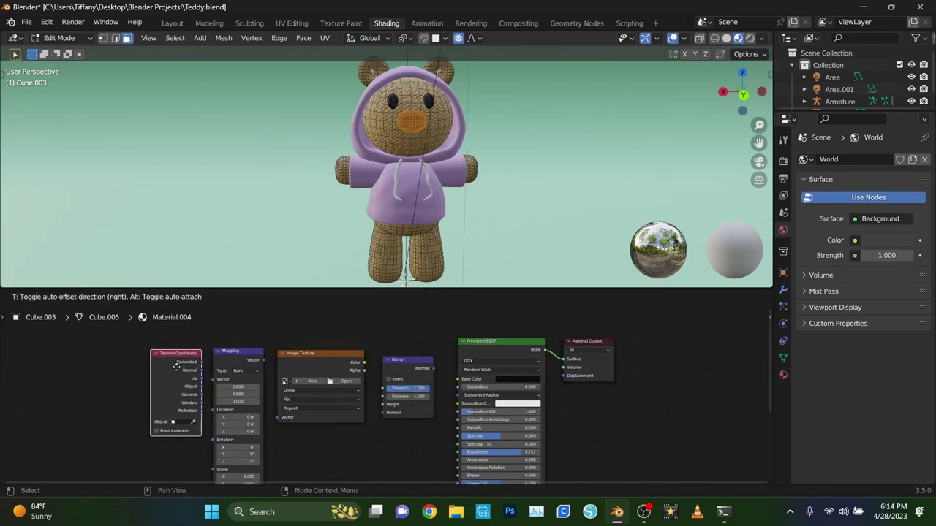
Step: Save, then load OatPops01_2K_Height.png from the Textures folder into the image node
scroll(402, 168, "up", 5)
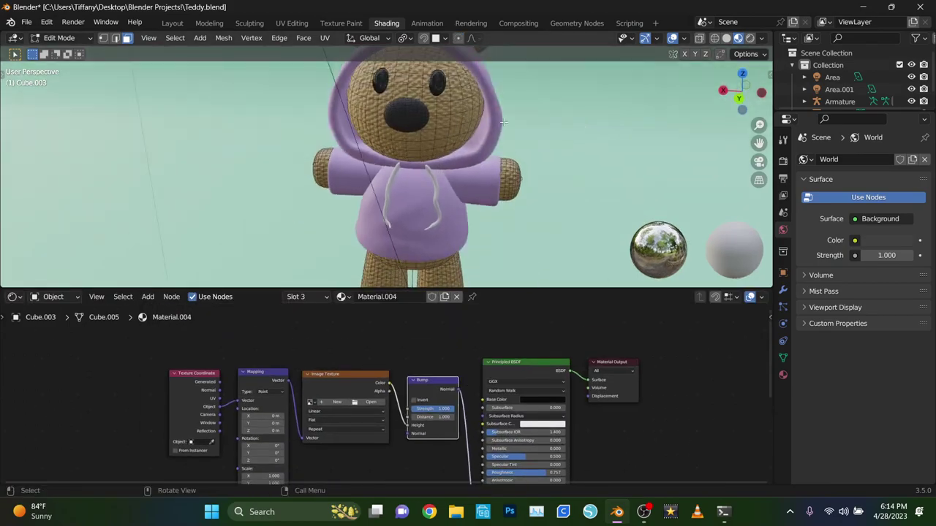
key("ctrl+s")
left_click(365, 410)
left_click(201, 336)
scroll(512, 248, "down", 5)
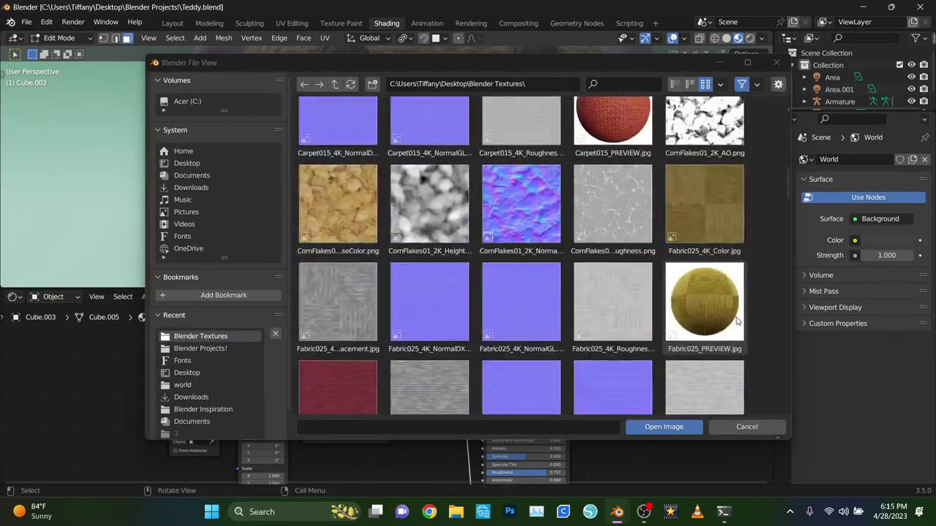
scroll(720, 334, "down", 5)
double_click(684, 278)
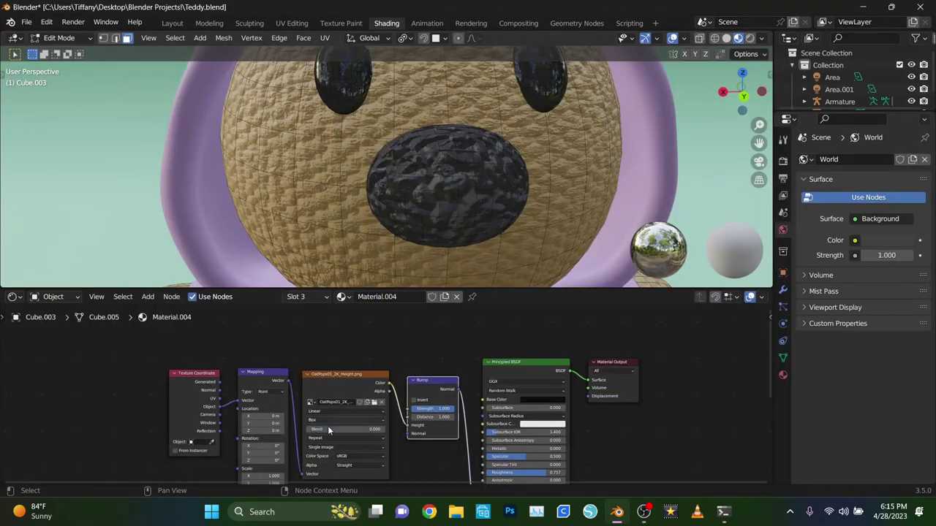
Step: Return the bear to Object Mode in the Layout workspace
scroll(329, 430, "down", 1)
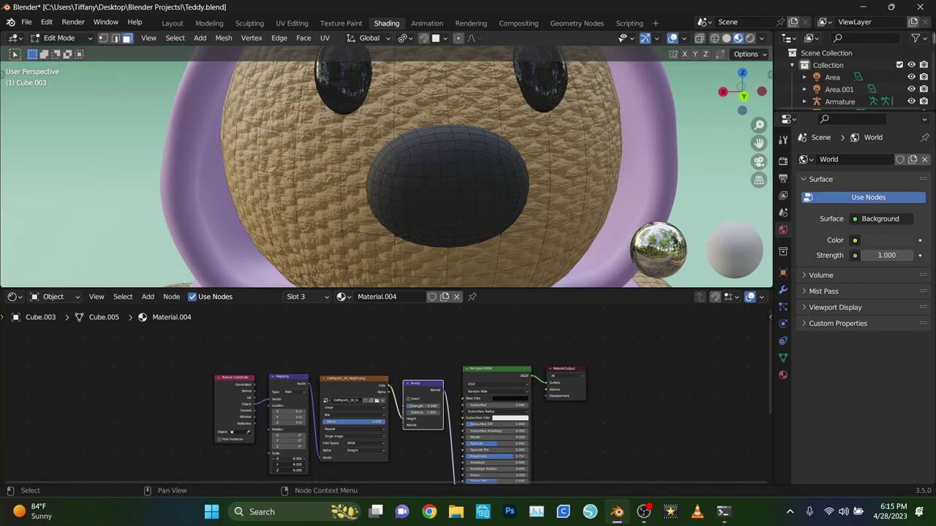
scroll(497, 444, "up", 3)
key("Tab")
scroll(334, 145, "down", 4)
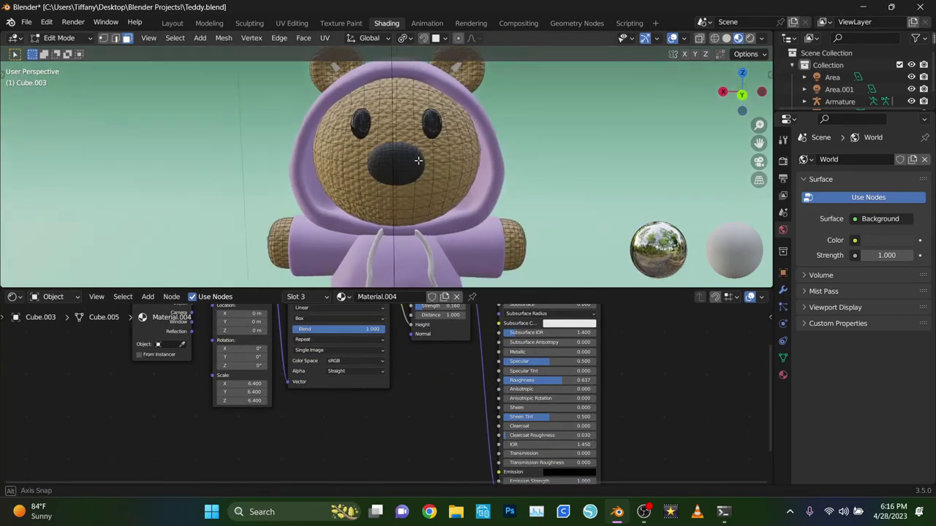
left_click(172, 23)
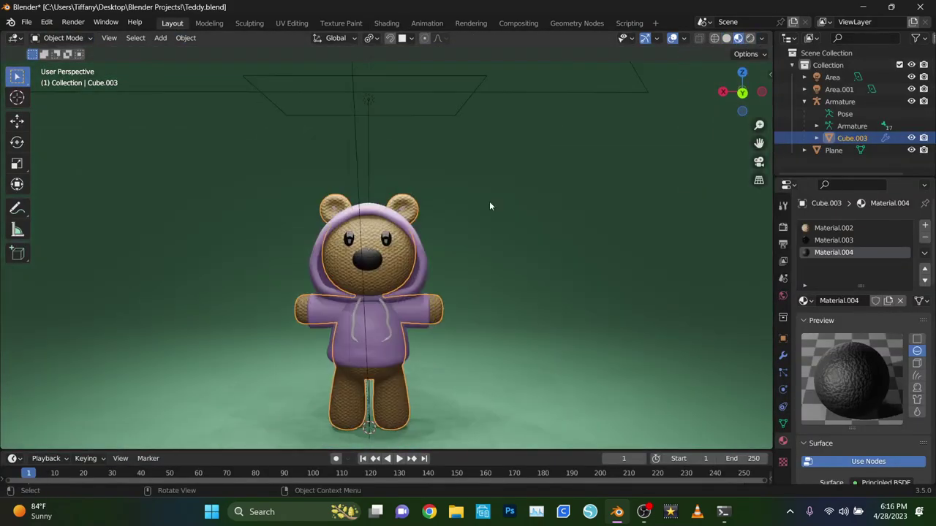
Step: Recolour the hoodie red and save the file
left_click(427, 321)
scroll(860, 387, "down", 5)
scroll(882, 342, "down", 1)
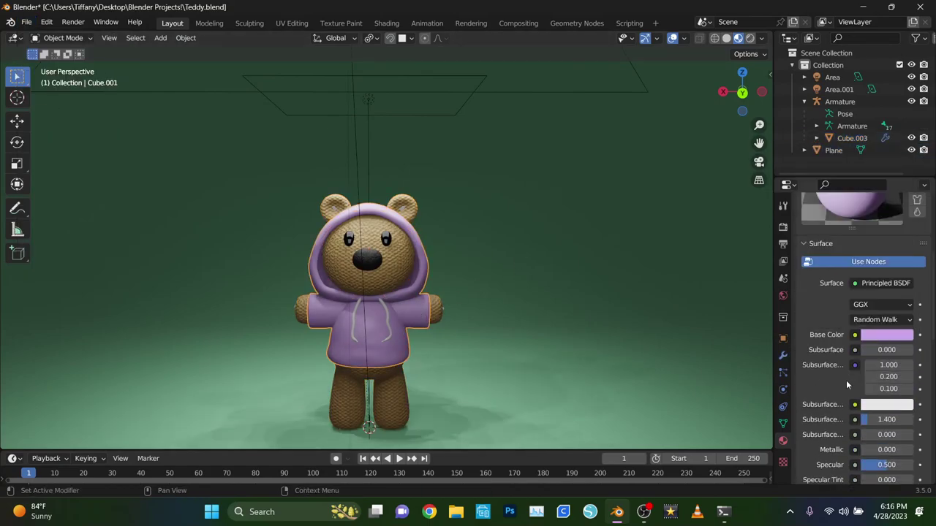
scroll(848, 385, "down", 5)
scroll(848, 385, "up", 5)
left_click(885, 350)
left_click(862, 194)
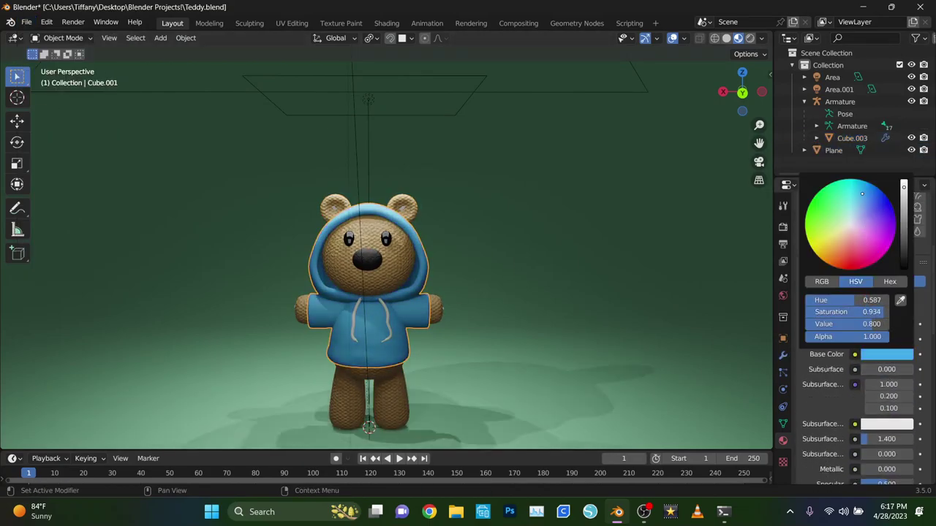
mouse_move(861, 194)
left_mouse_down()
mouse_move(851, 257)
mouse_move(820, 245)
mouse_move(817, 210)
mouse_move(867, 232)
mouse_move(852, 258)
left_mouse_up()
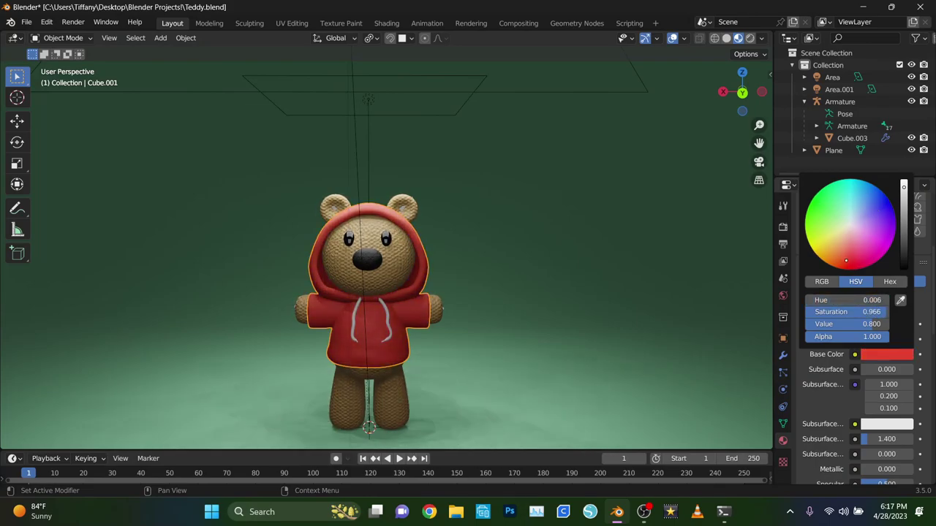
key("ctrl+s")
left_click(463, 335)
Step: Give the hoodie drawstrings a new white material
scroll(463, 335, "up", 6)
scroll(339, 313, "down", 6)
left_click(369, 336)
left_click(472, 312)
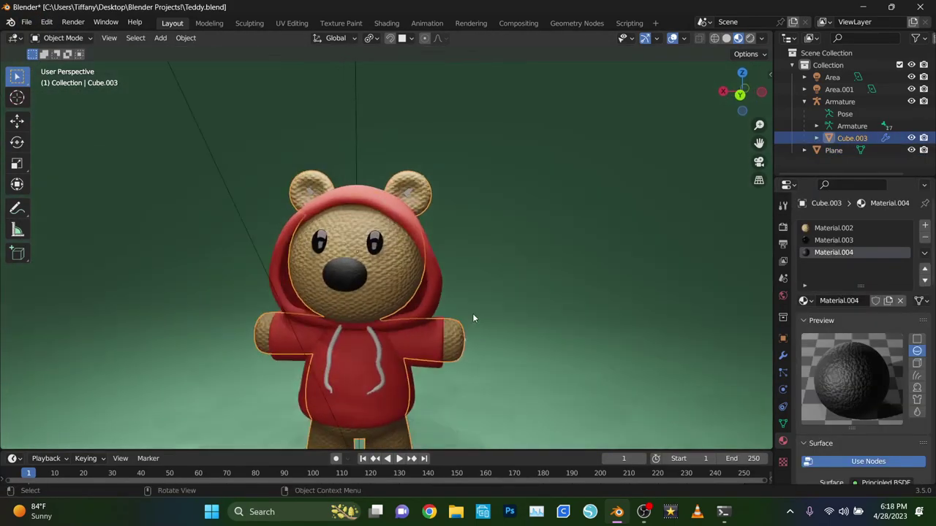
key("ctrl+z")
left_click(848, 273)
scroll(804, 366, "down", 5)
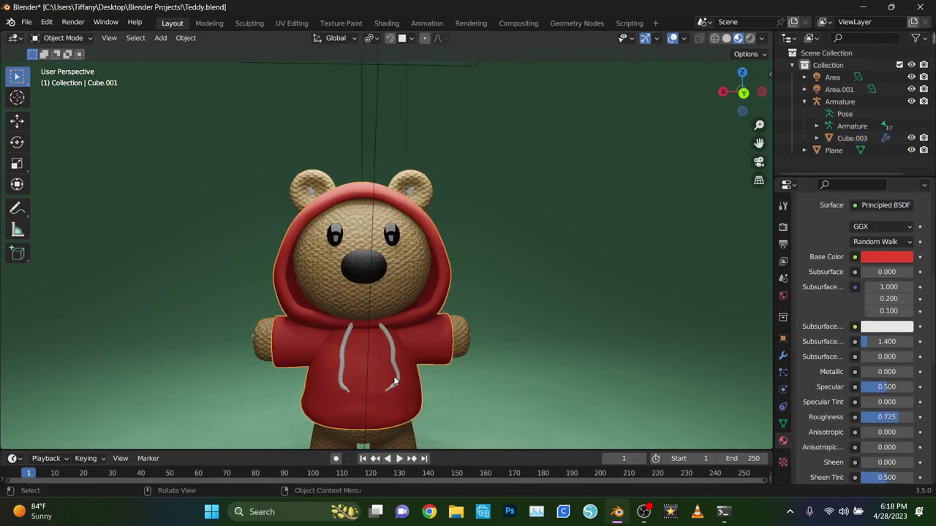
Step: Move the area light straight up along Z to hang higher
left_click(502, 348)
mouse_move(375, 378)
middle_mouse_down()
mouse_move(501, 348)
mouse_move(456, 352)
middle_mouse_up()
left_click(382, 114)
key("g")
key("z")
left_click(397, 111)
middle_click_drag(397, 111, 512, 220)
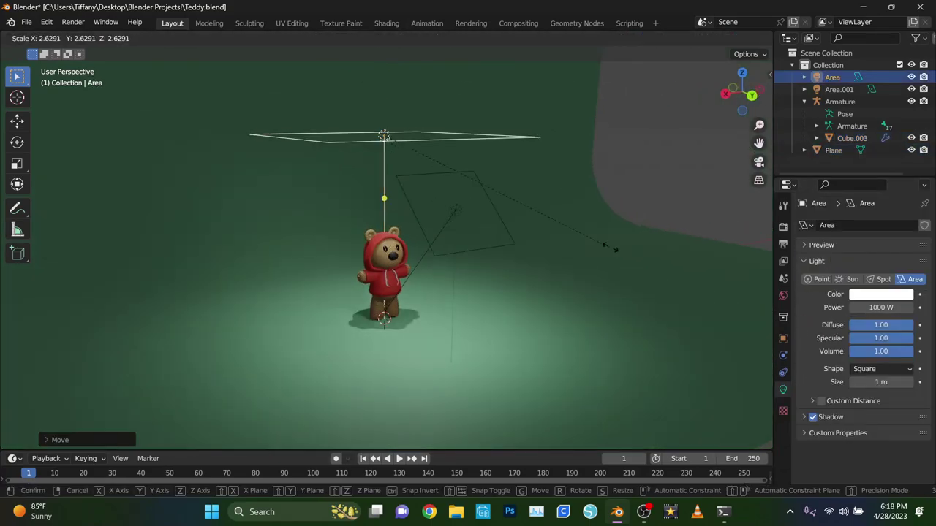
scroll(554, 301, "up", 4)
scroll(554, 301, "down", 4)
Step: Add a camera and view the scene through it with its transform values shown
key("shift+a")
left_click(393, 432)
key("ctrl+alt+KP_0")
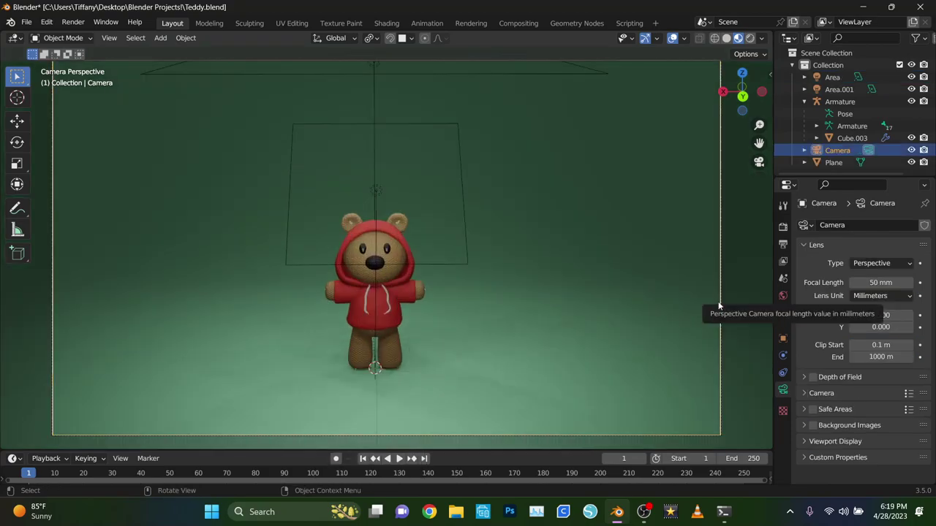
key("n")
scroll(452, 250, "up", 4)
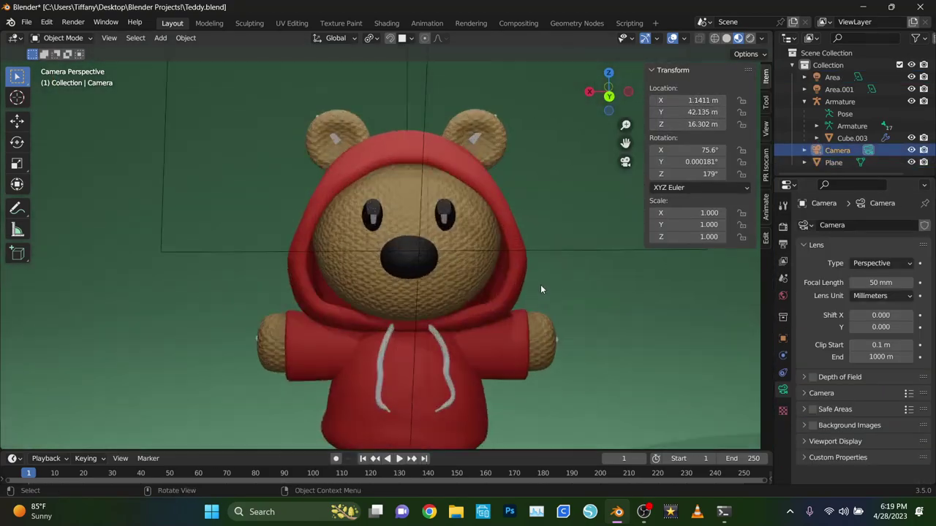
Step: Select the bear's body mesh and enter Edit Mode
left_click(410, 241)
left_click(62, 38)
left_click(63, 64)
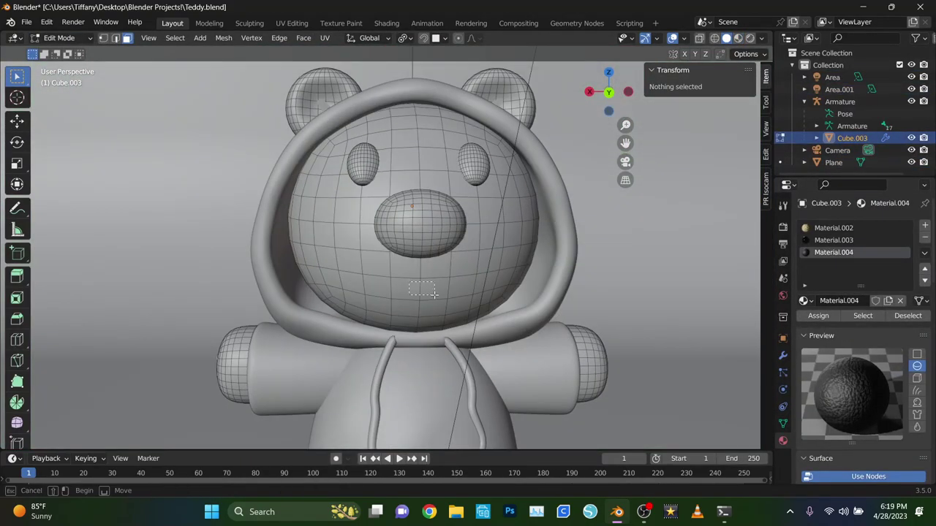
Step: Try deleting the mouth faces under the nose, then restore the face and exit Edit Mode
key("3")
left_click(421, 288)
key("x")
left_click(406, 298)
scroll(370, 275, "up", 3)
key("1")
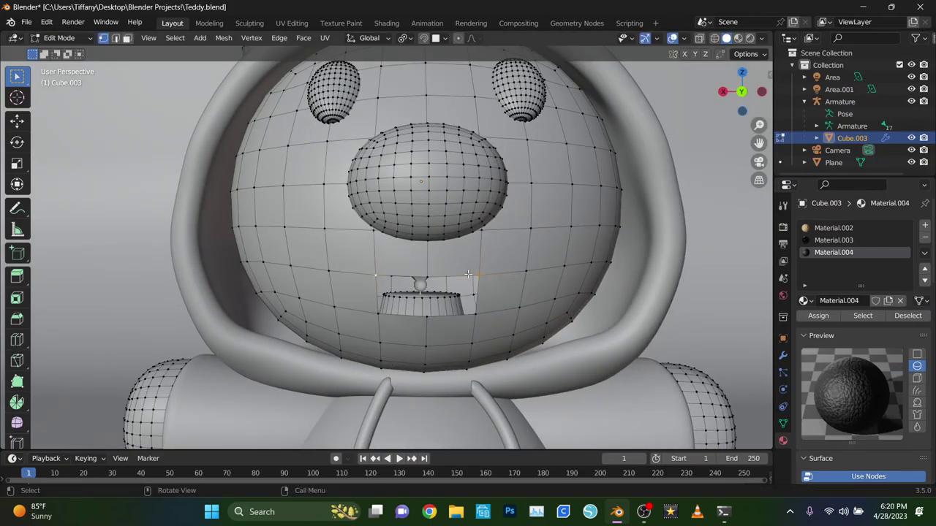
key("Tab")
key("Tab")
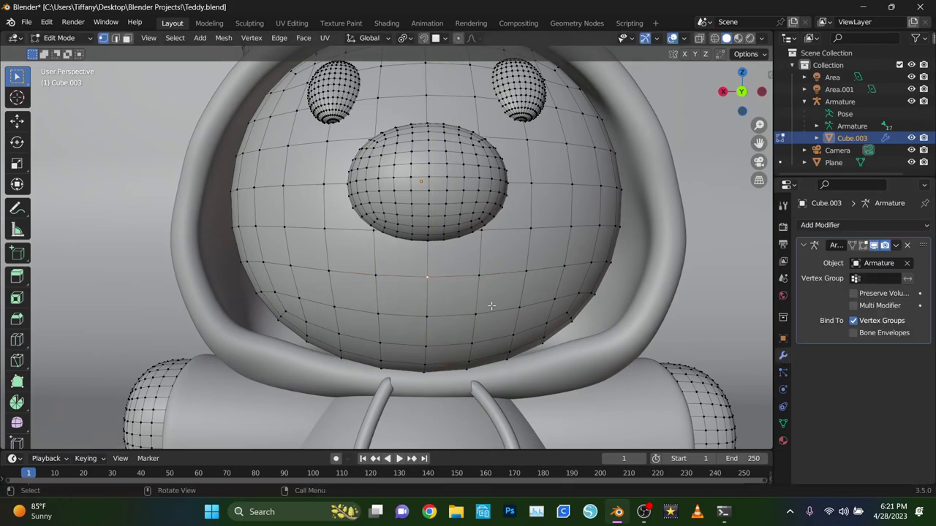
Step: Add a point light with 500 W power
scroll(524, 273, "down", 5)
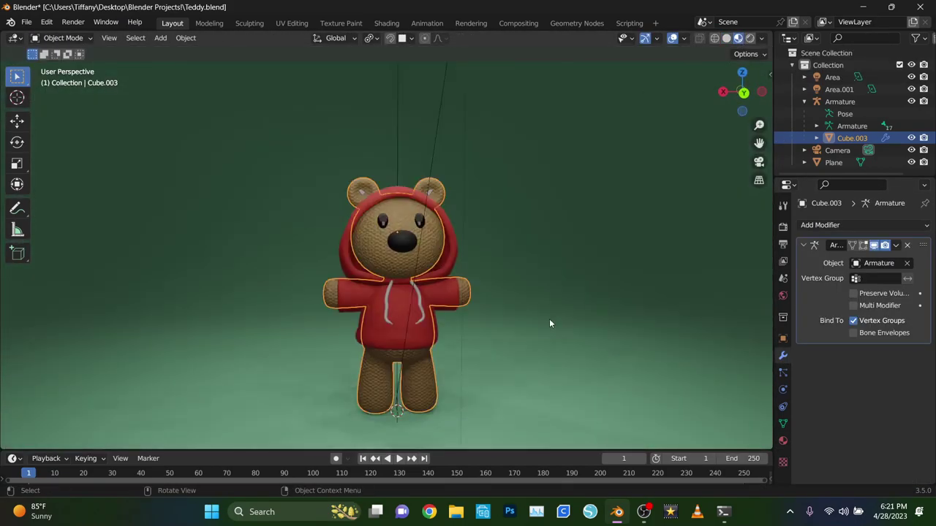
key("shift+a")
left_click(467, 245)
middle_click_drag(467, 244, 512, 219)
scroll(509, 206, "up", 2)
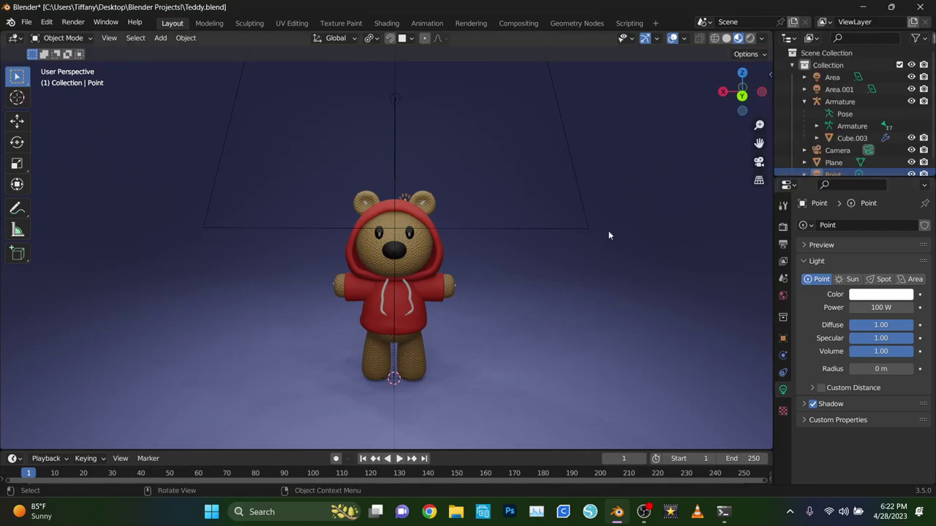
type("0")
key("Return")
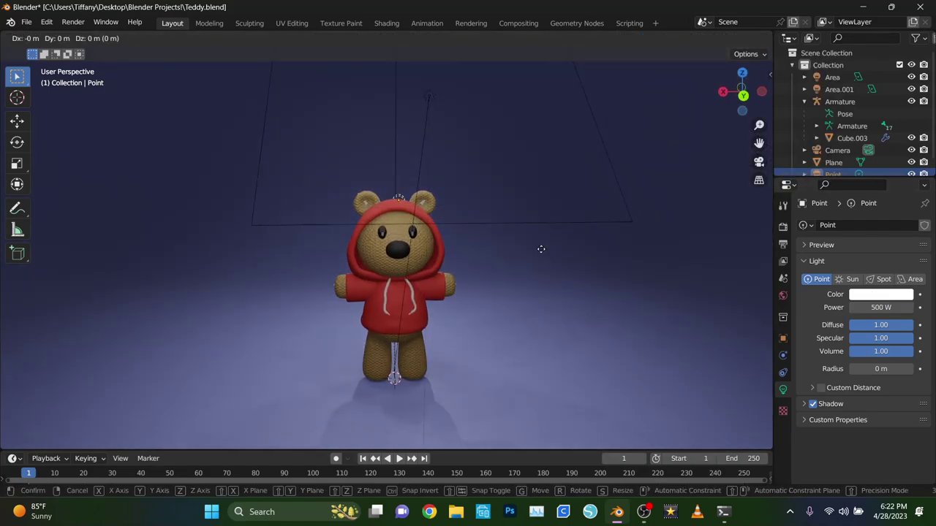
Step: Add a new area light and move it into position above the bear
key("shift+a")
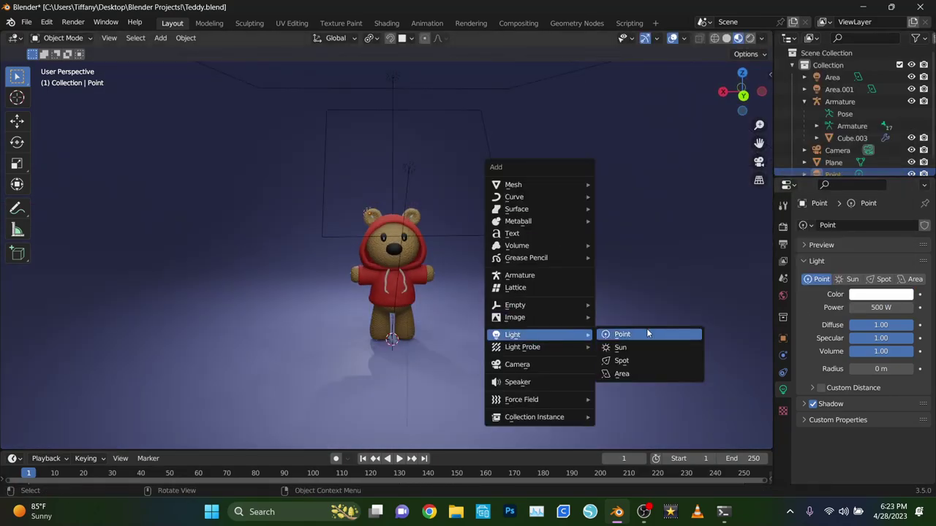
left_click(646, 328)
key("g")
key("z")
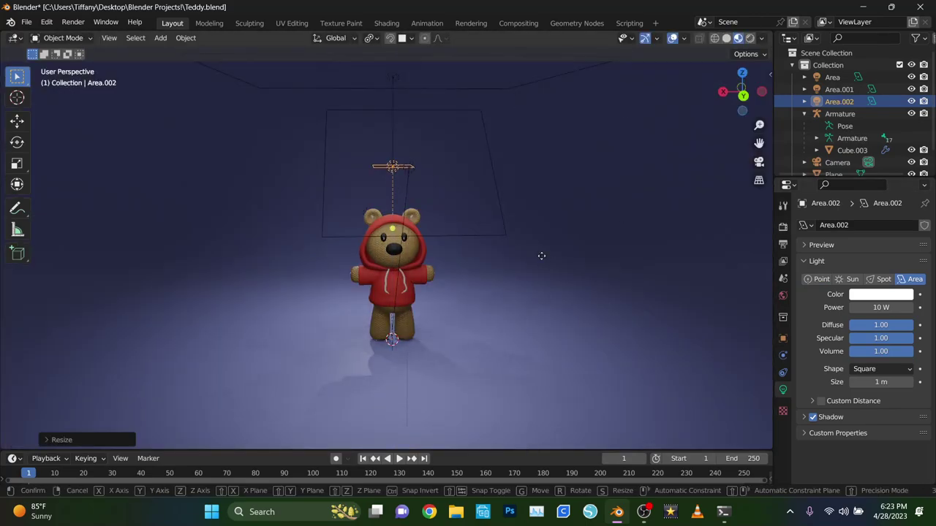
left_click(565, 298)
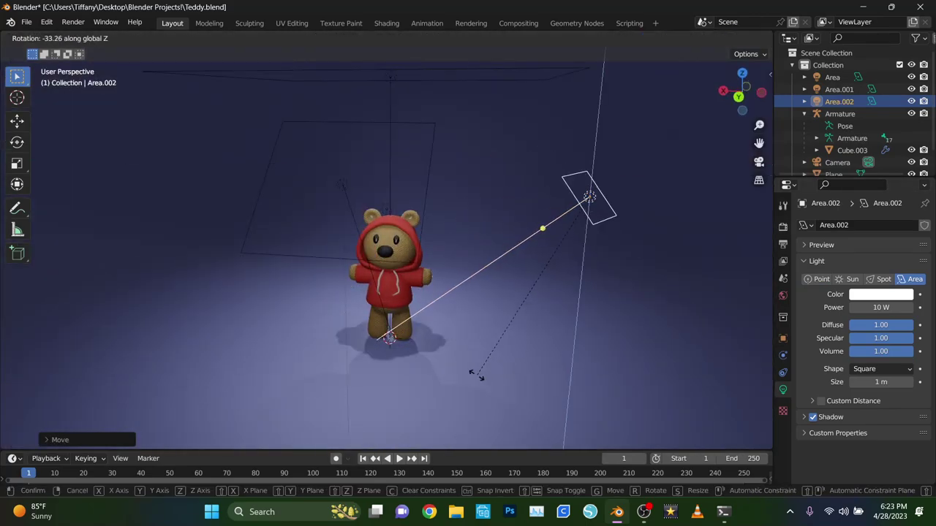
left_click(570, 304)
scroll(611, 286, "up", 2)
Step: Set the new area light's colour to magenta at 500 W power
left_click(881, 294)
left_click(892, 146)
left_click_drag(870, 307, 899, 307)
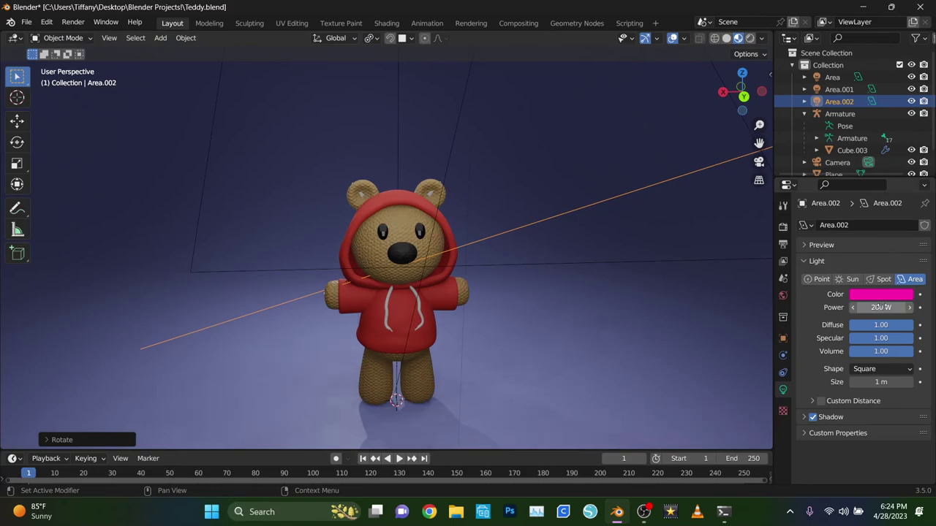
left_click(881, 294)
left_click(822, 212)
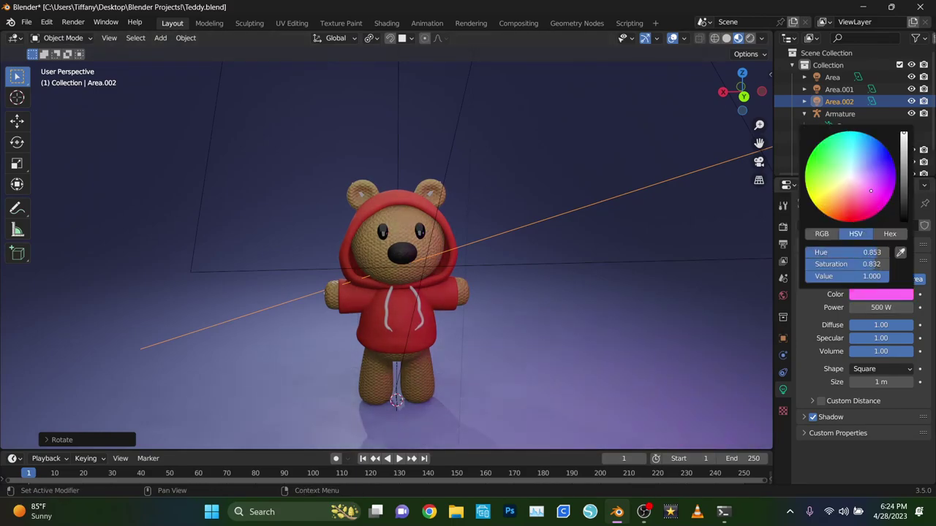
left_click(892, 168)
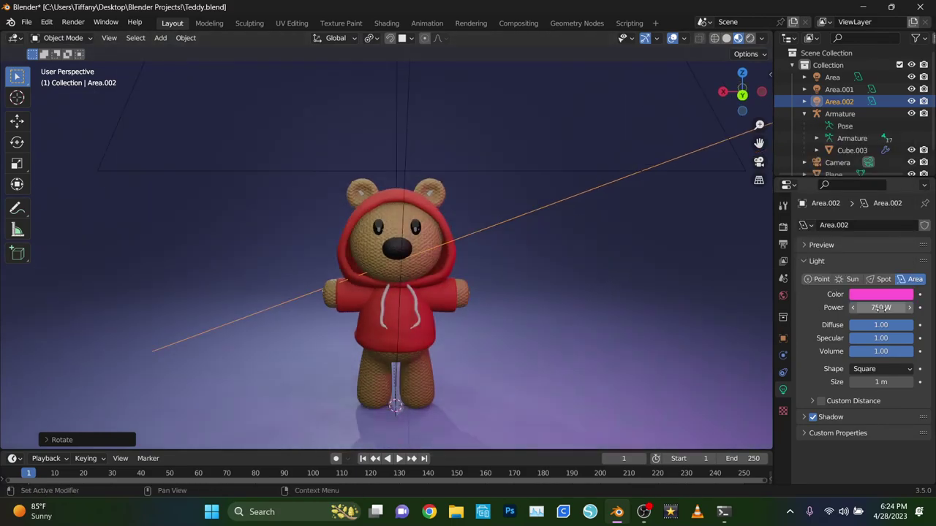
left_click(881, 294)
left_click_drag(880, 307, 912, 320)
key("ctrl+z")
scroll(579, 234, "down", 3)
Step: Rotate the magenta area light to aim at the bear and scale it up
middle_click_drag(579, 234, 512, 278)
key("r")
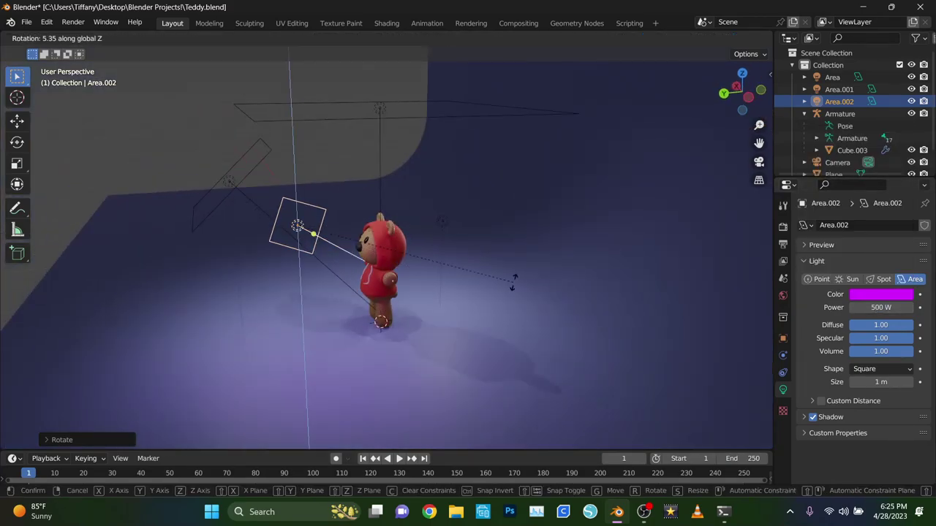
right_click(383, 210)
middle_click_drag(384, 209, 571, 283)
key("s")
left_click(691, 158)
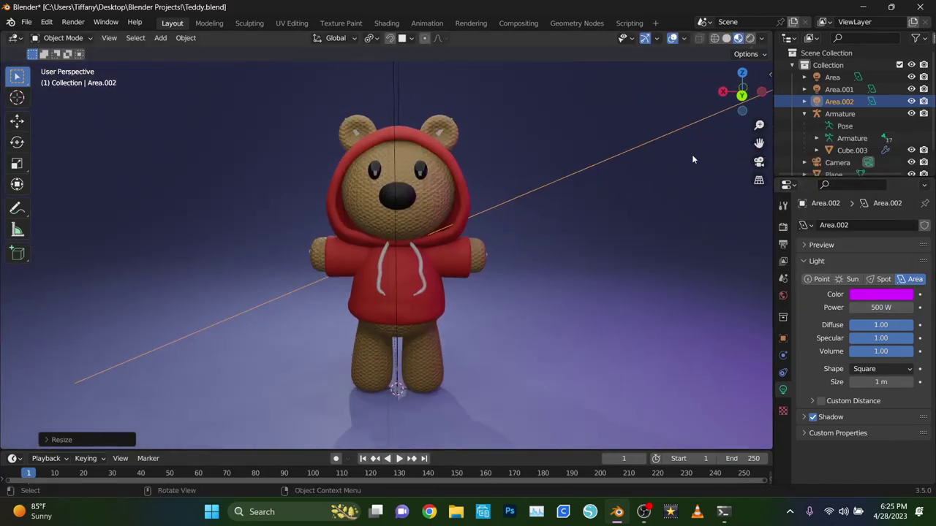
left_click(399, 164)
left_click(461, 219)
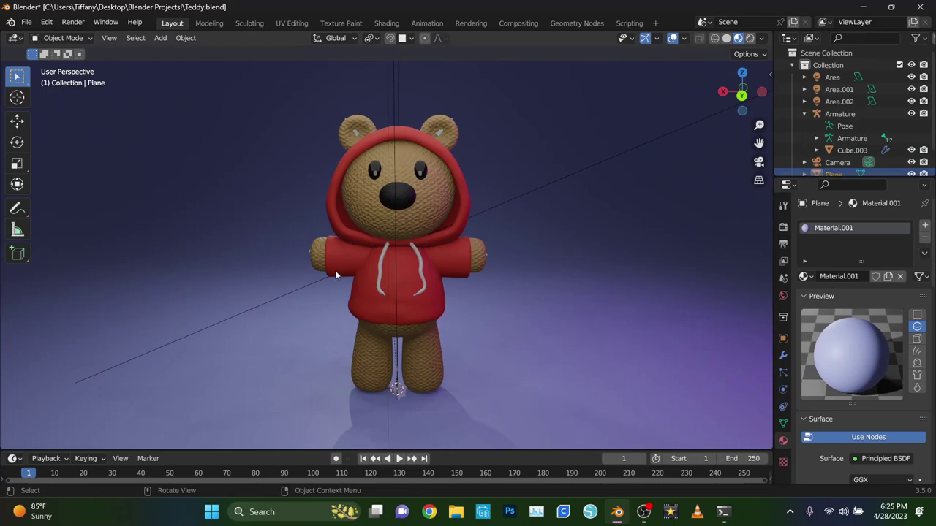
Step: Save the file and click through the bear body, floor plane and armature
mouse_move(335, 270)
middle_mouse_down()
mouse_move(625, 177)
mouse_move(466, 246)
mouse_move(651, 154)
middle_mouse_up()
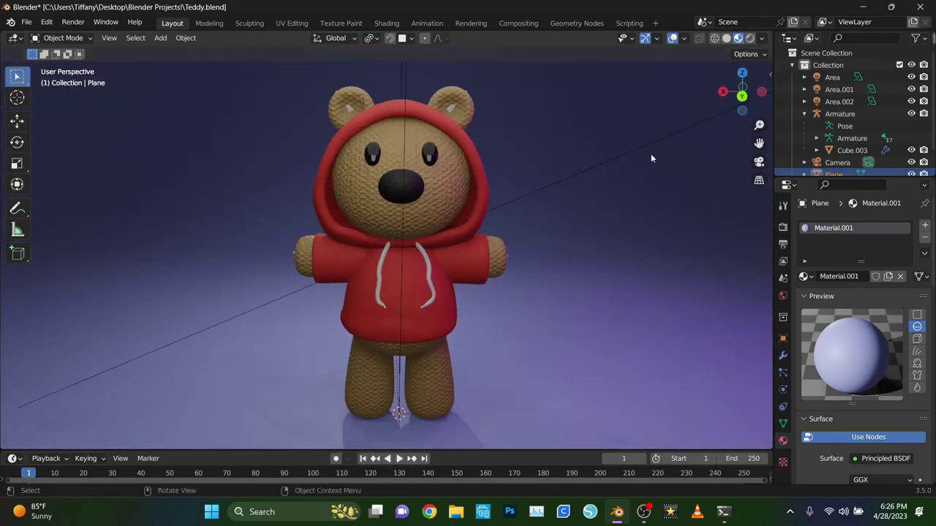
key("ctrl+s")
left_click(410, 190)
left_click(417, 193)
left_click(430, 197)
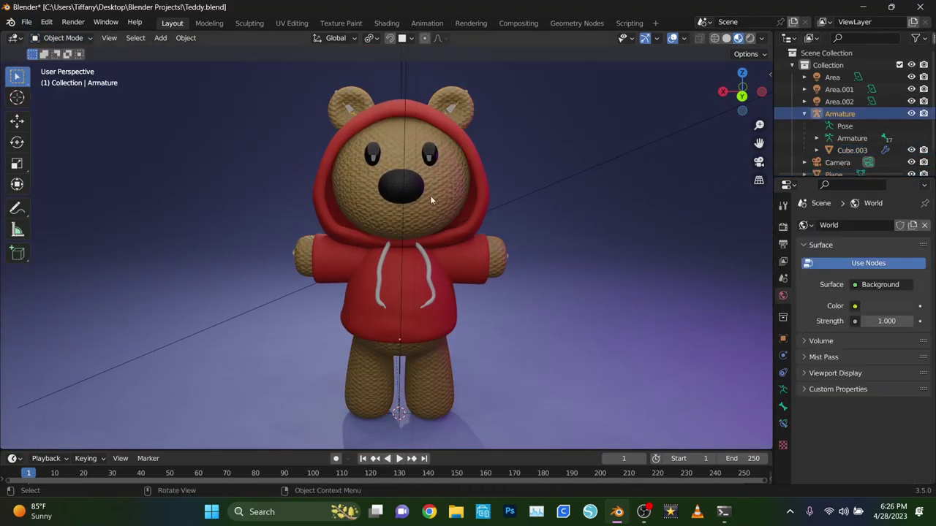
key("ctrl+s")
left_click(36, 38)
Step: Change the floor plane's Base Color from lavender to teal
left_click(445, 189)
left_click(782, 441)
left_click(887, 432)
mouse_move(850, 302)
left_mouse_down()
mouse_move(826, 322)
mouse_move(885, 332)
mouse_move(863, 313)
left_mouse_up()
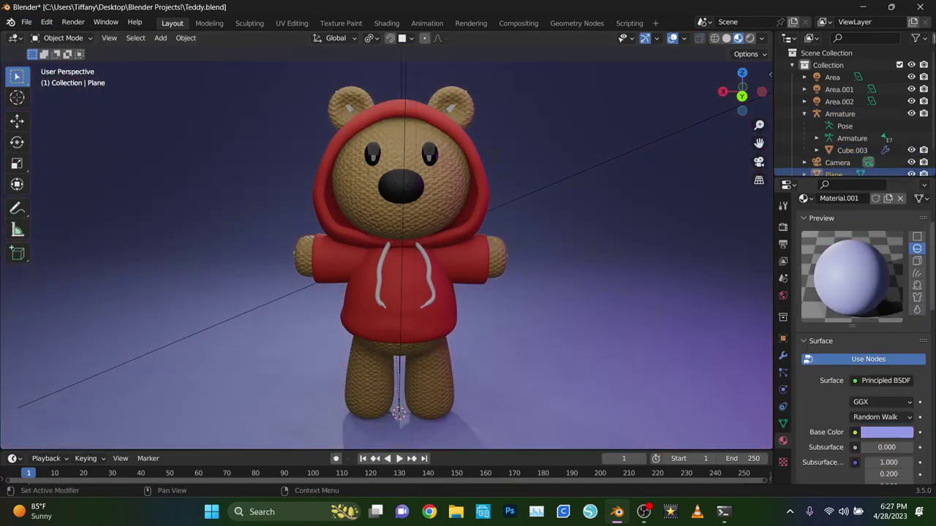
left_click(886, 432)
left_click_drag(862, 313, 830, 307)
Step: Set the point light's Power to 500 W
mouse_move(511, 256)
middle_mouse_down()
mouse_move(608, 266)
mouse_move(556, 263)
middle_mouse_up()
double_click(881, 307)
type("50")
key("Return")
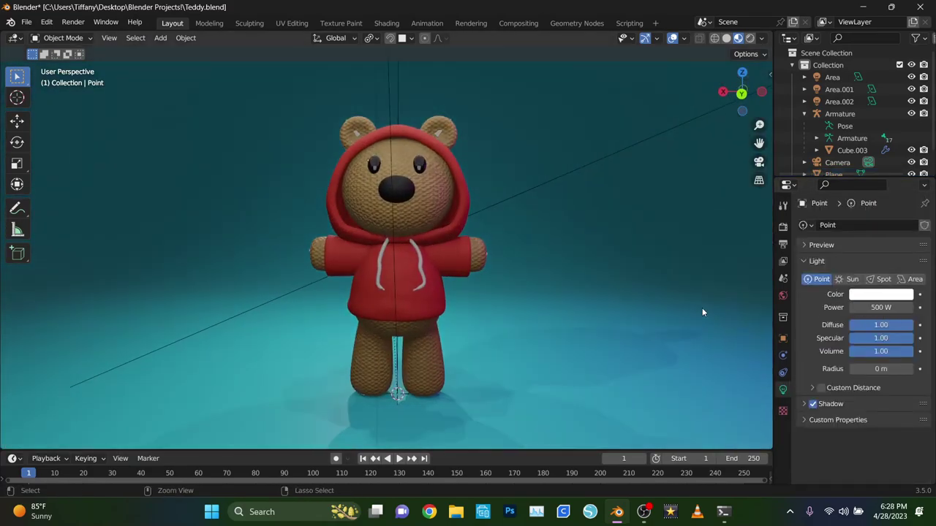
Step: Move the point light to a new spot beside the bear
middle_click_drag(702, 308, 495, 231)
left_click(406, 249)
middle_click_drag(405, 276, 607, 204)
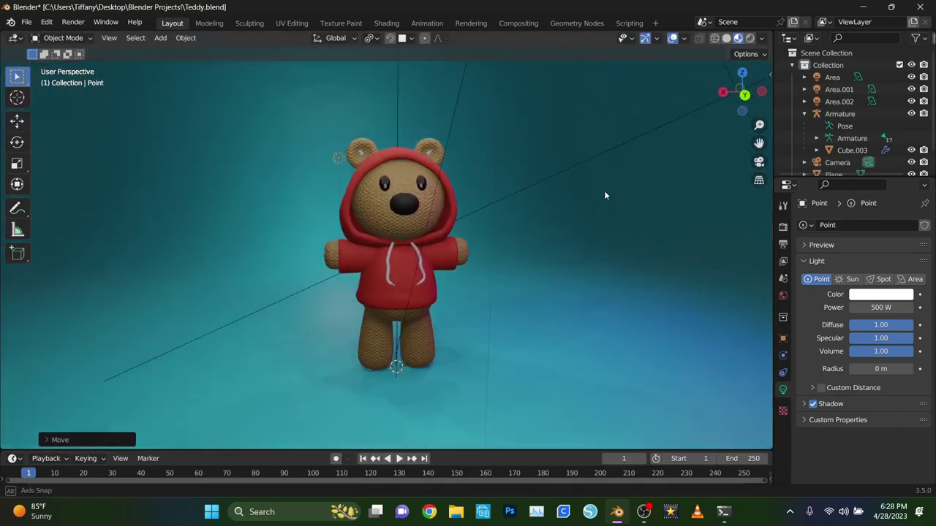
left_click(555, 227)
middle_click_drag(556, 227, 593, 239)
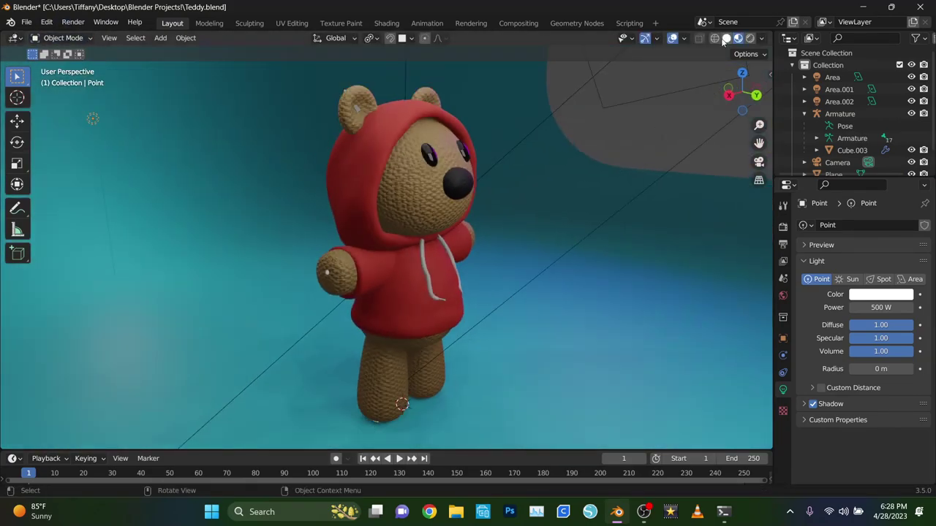
Step: Switch to solid shading, glance at Pose Mode, then select the body mesh and save
left_click(839, 113)
key("ctrl+Tab")
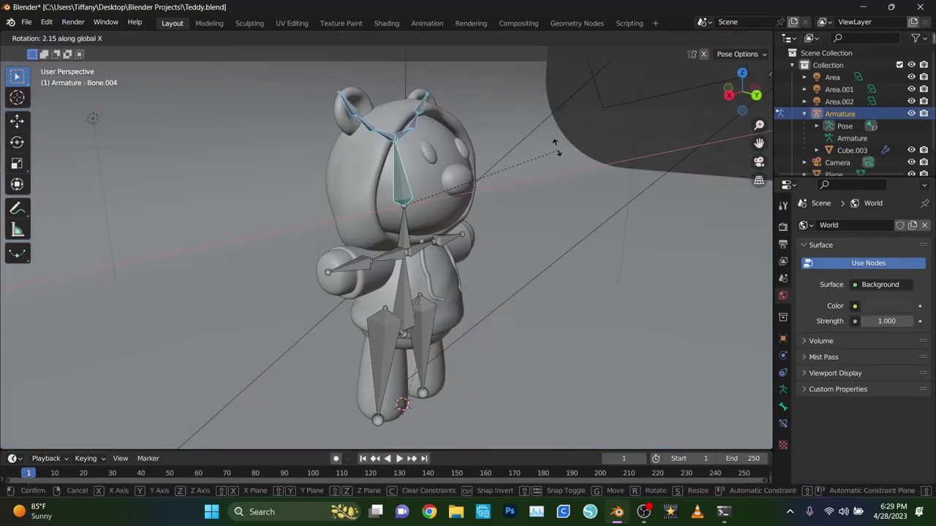
middle_click_drag(546, 131, 457, 111)
key("ctrl+Tab")
left_click(386, 141)
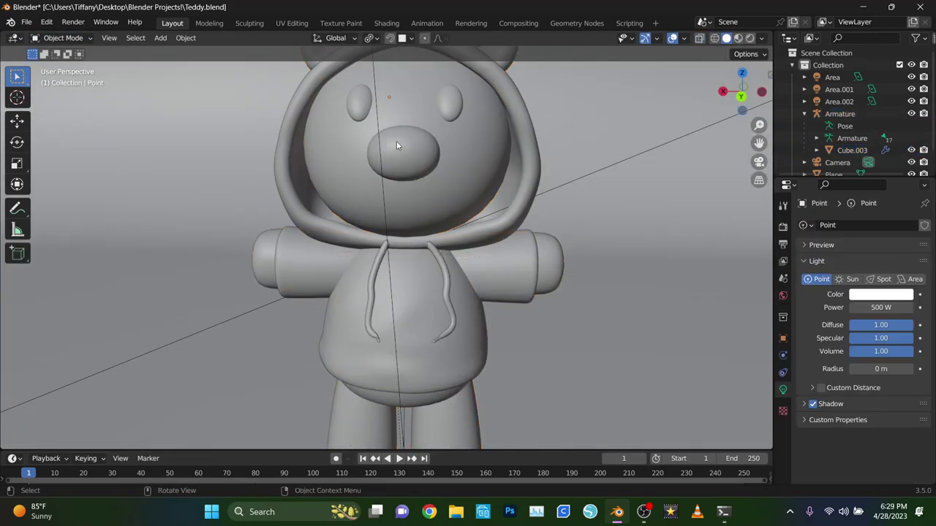
key("ctrl+s")
Step: Select the eyes and nose, then save the Teddy file via File > Save
key("Tab")
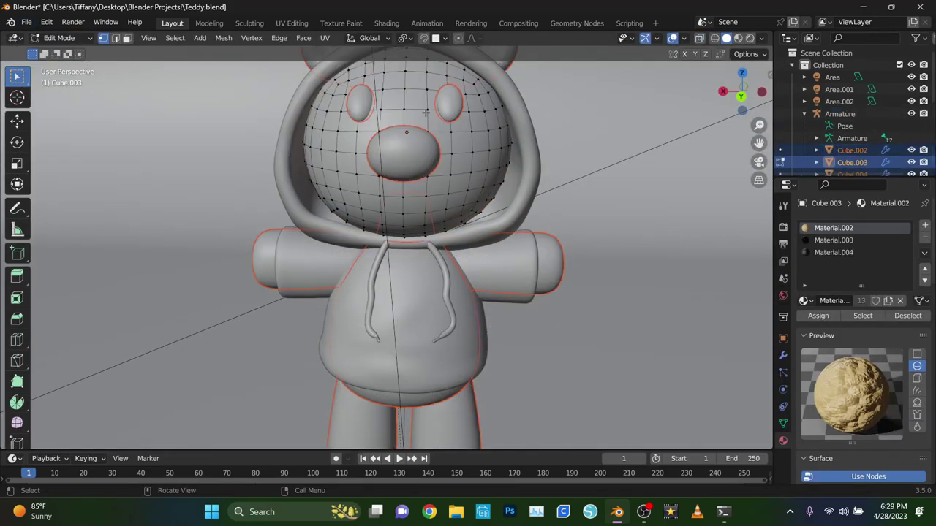
scroll(426, 111, "down", 2)
key("Tab")
left_click(455, 92)
left_click(364, 133)
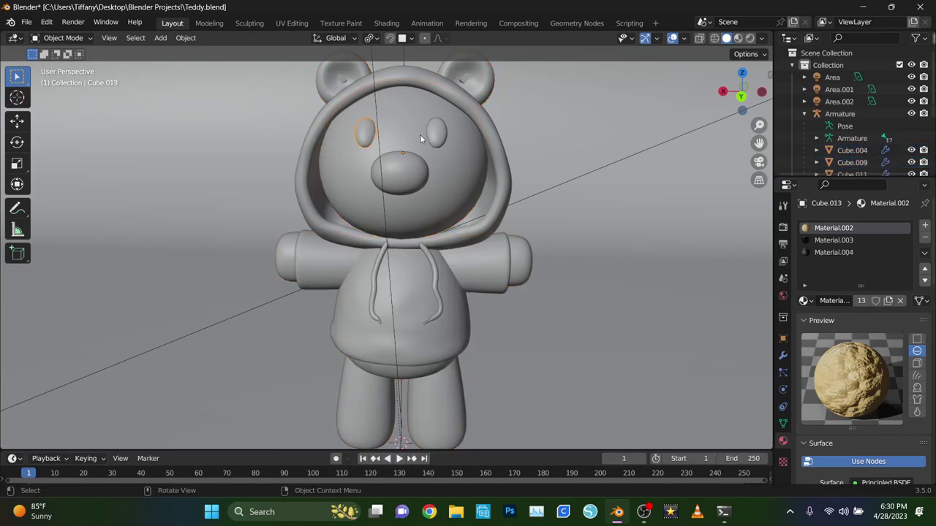
left_click(427, 168, "shift")
left_click(27, 22)
left_click(51, 103)
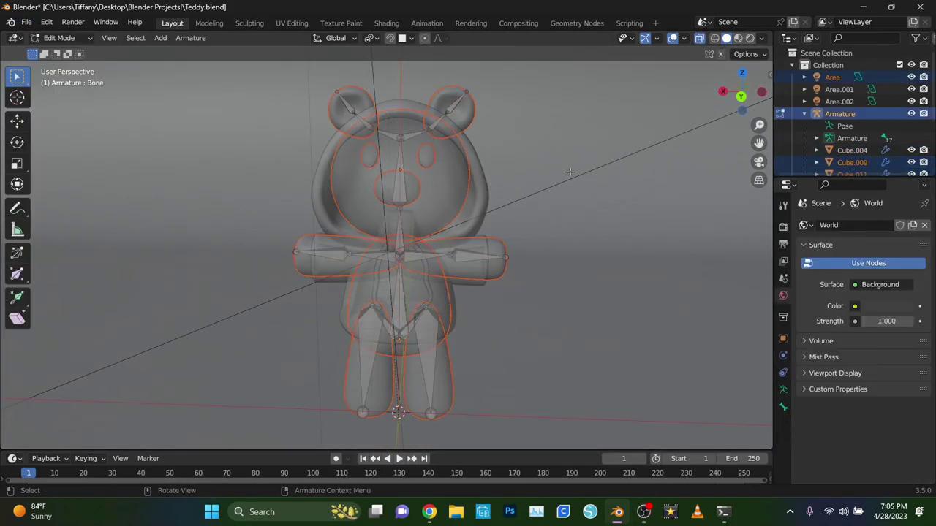
Step: Add the armature to the selection and bring up its bone actions in Edit Mode
scroll(424, 162, "up", 4)
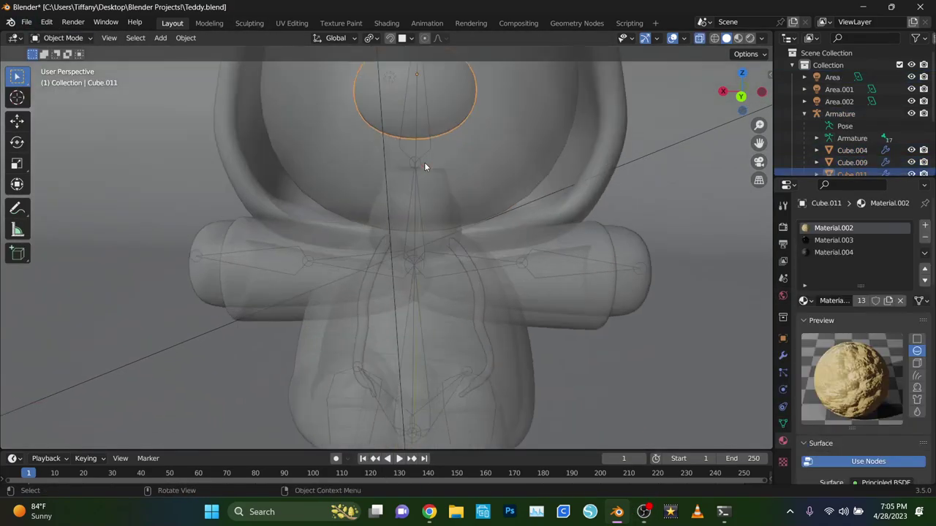
left_click(614, 304)
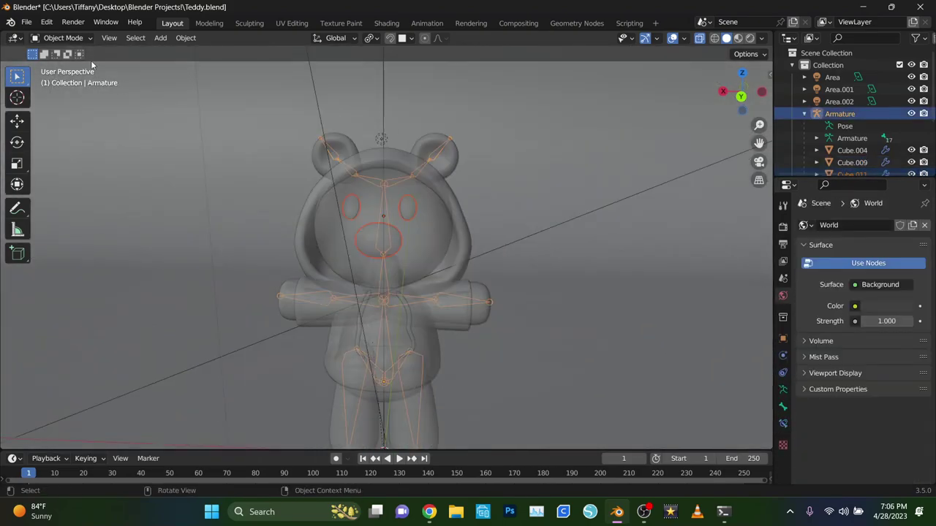
key("Tab")
scroll(420, 187, "up", 3)
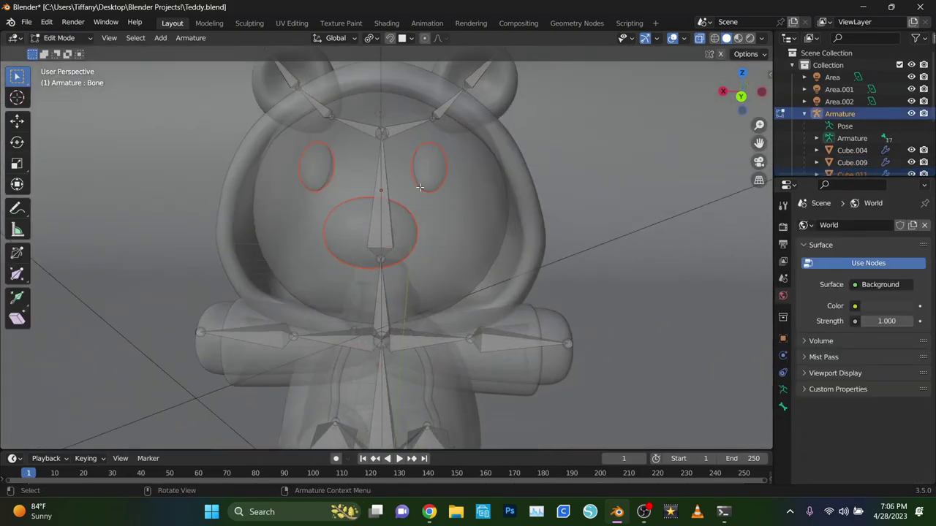
key("Tab")
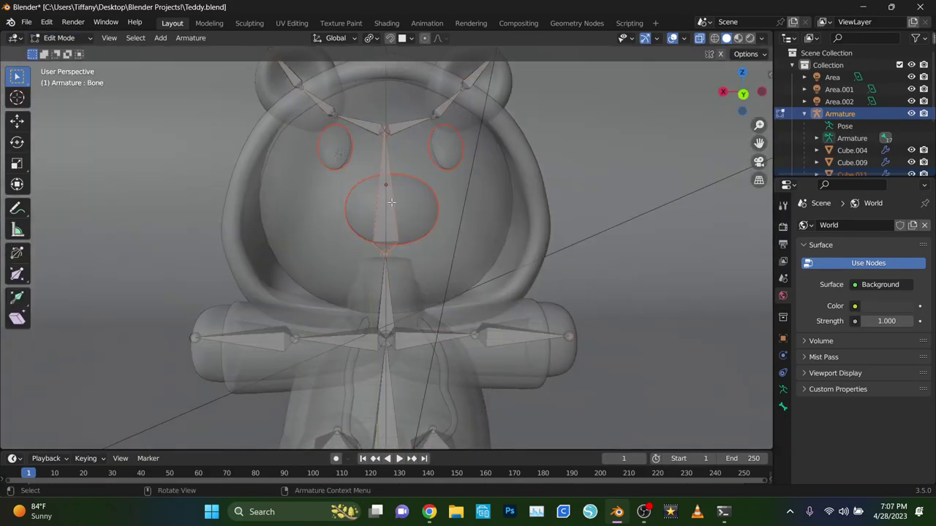
right_click(391, 202)
Step: Clear the selected bone's parent and select the head bone Bone.004 in X-ray
right_click(410, 212)
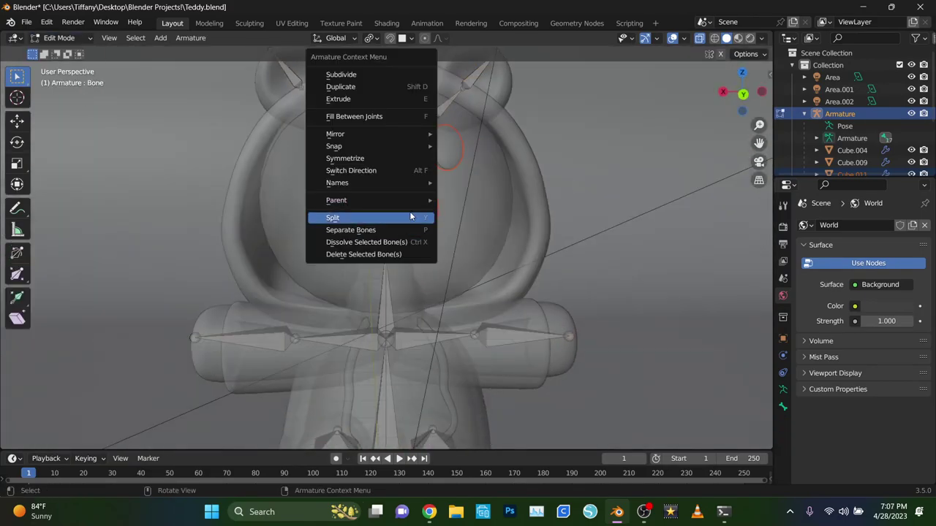
right_click(414, 209)
left_click(472, 231)
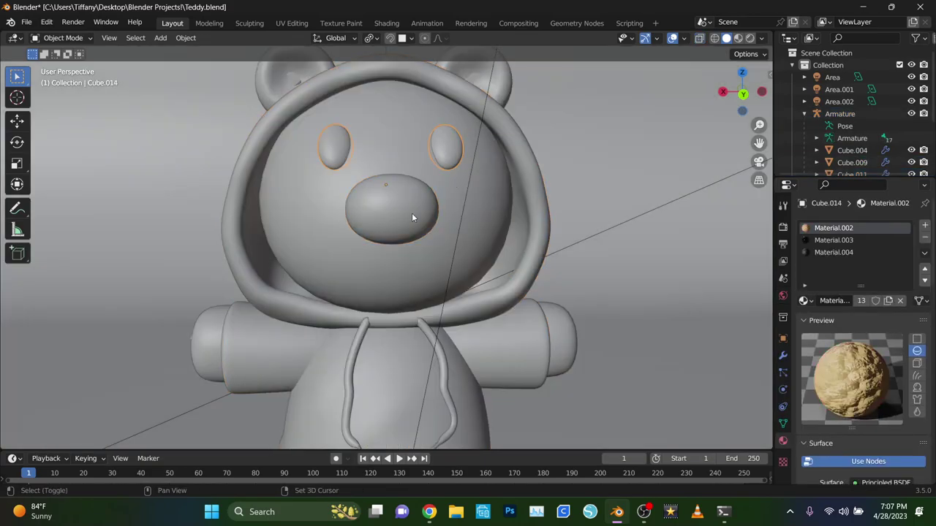
key("alt+z")
left_click(406, 208)
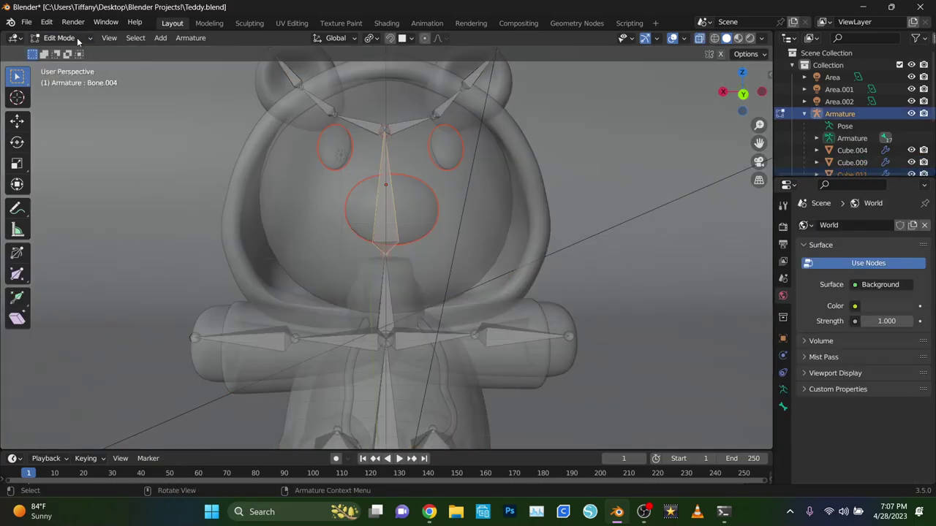
Step: Check the eyes' modifiers, then reopen the armature's bones in Edit Mode
key("Tab")
key("alt+z")
left_click(351, 167)
left_click(783, 357)
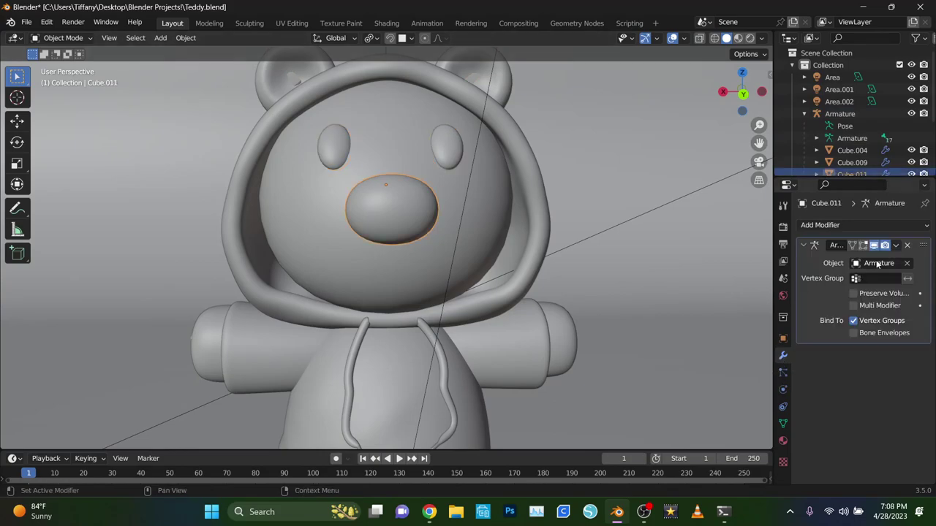
left_click(313, 104)
key("Tab")
key("alt+z")
right_click(447, 233)
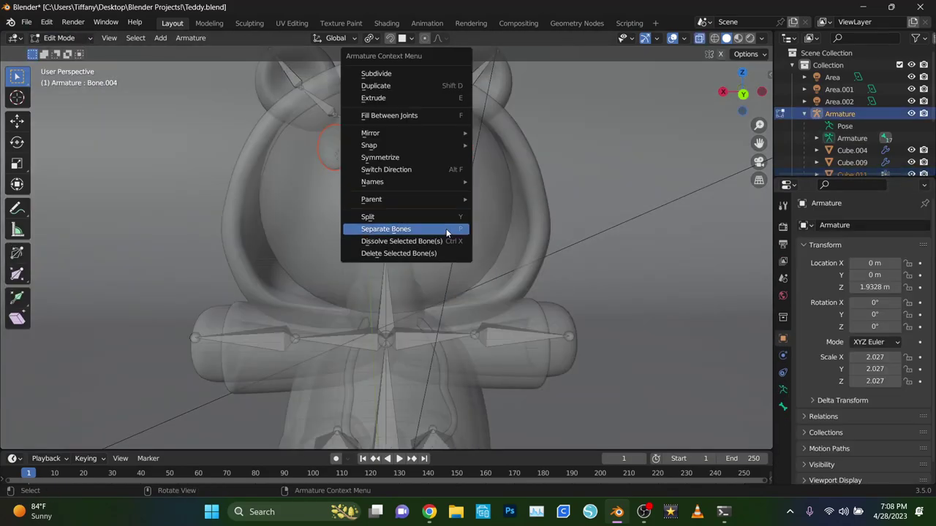
middle_click_drag(462, 165, 372, 226)
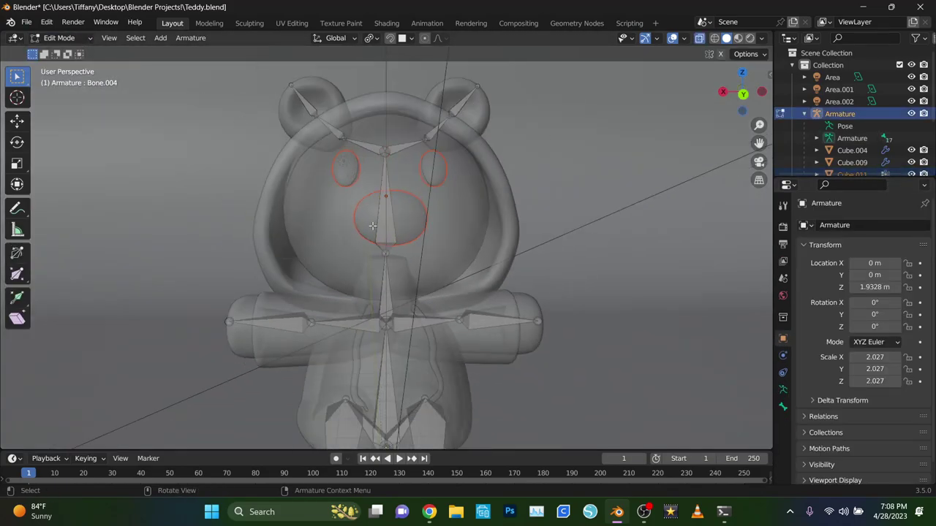
Step: Back in Object Mode, select both eyes and the nose with the armature
key("Tab")
key("alt+z")
left_click(276, 165)
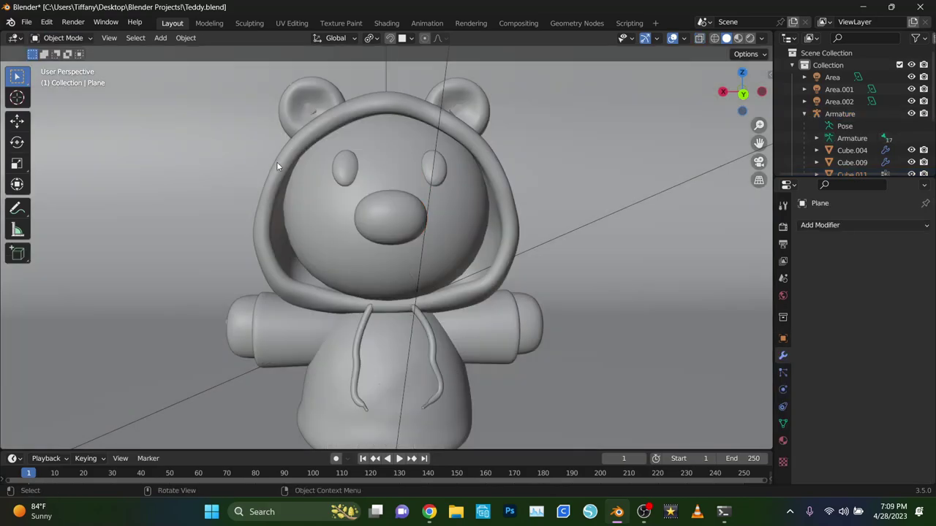
left_click(432, 171)
left_click(394, 215, "shift")
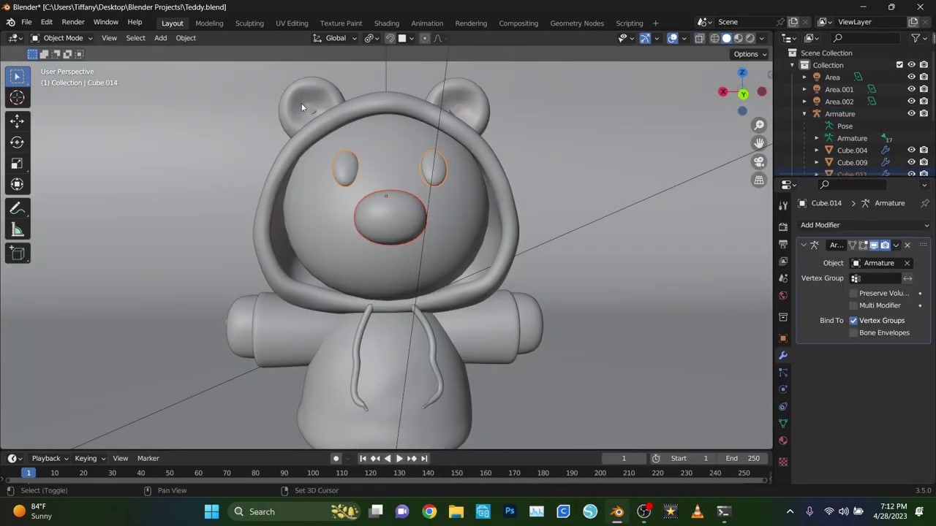
left_click(301, 103, "shift")
left_click(63, 38)
left_click(63, 65)
Step: Pick the head bone and run Ctrl+P on the chosen bones
key("alt+z")
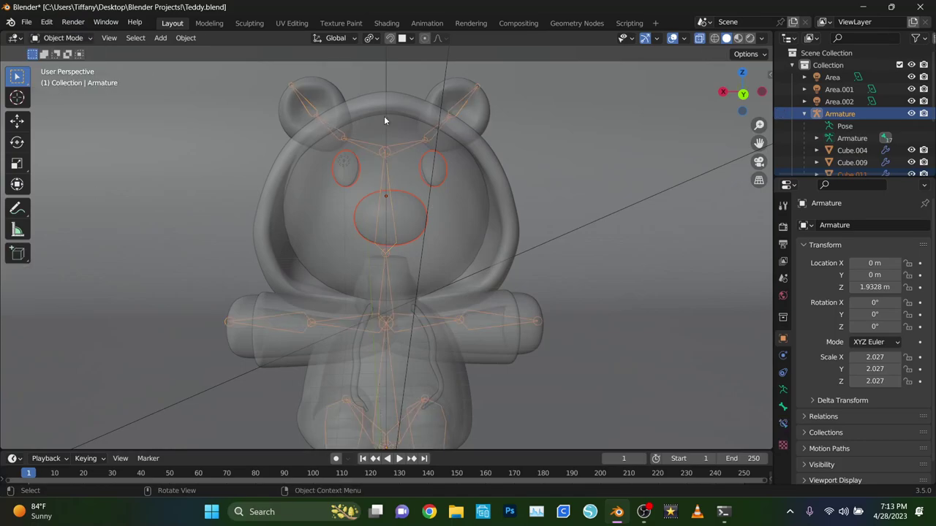
left_click(60, 53)
key("ctrl+p")
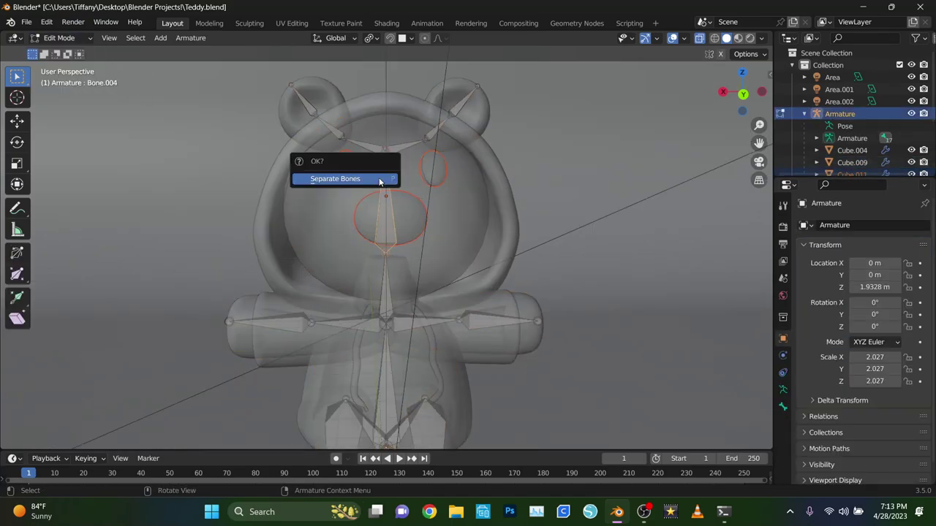
left_click(340, 177)
key("alt+z")
Step: Parent both eyes and the nose to the armature's head bone with Ctrl+P > Bone
left_click(185, 37)
left_click(366, 168)
right_click(396, 168)
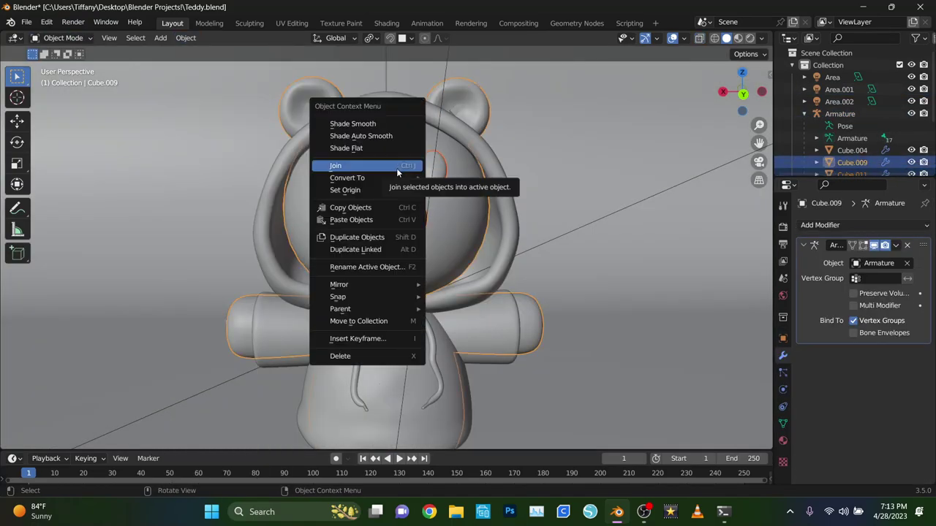
left_click(501, 151)
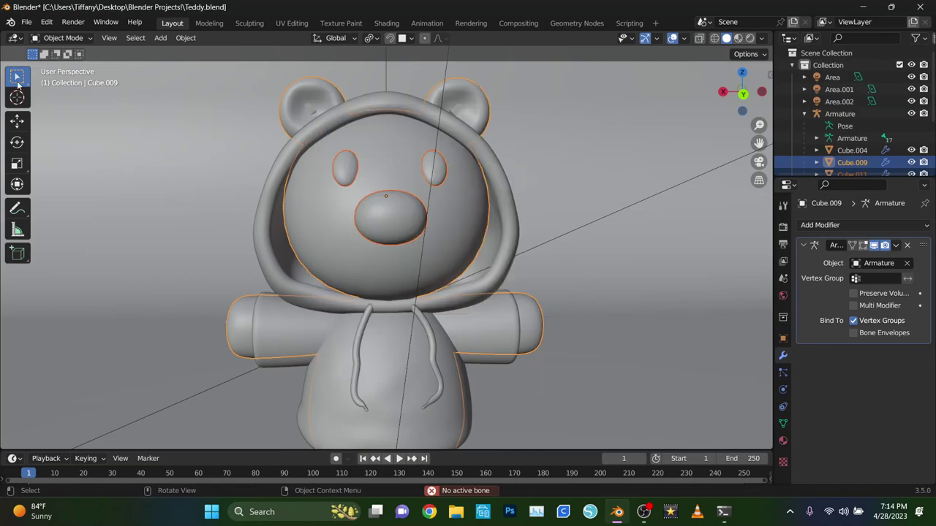
left_click(60, 37)
left_click(60, 48)
left_click(379, 213)
left_click(312, 108, "shift")
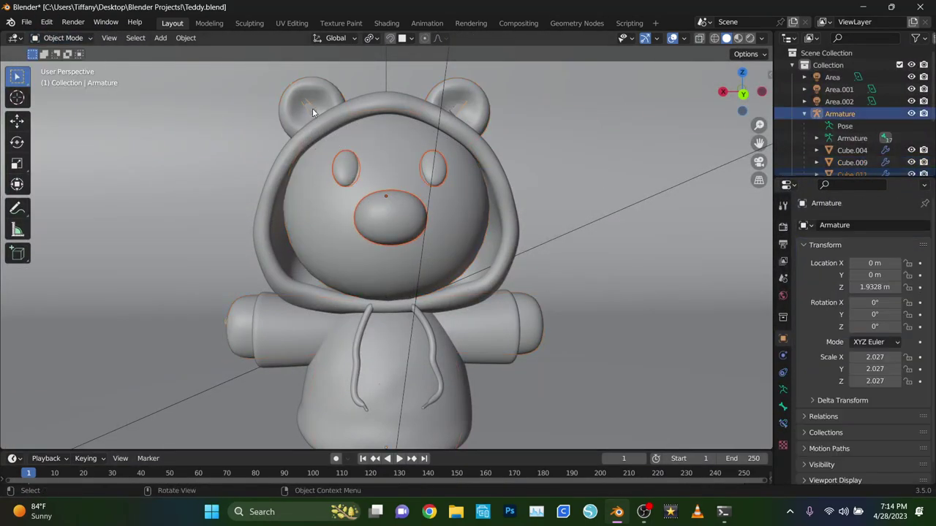
key("ctrl+p")
left_click(361, 144)
Step: Box-select the head bones and rotate them so the head tilts
middle_click_drag(360, 145, 307, 132)
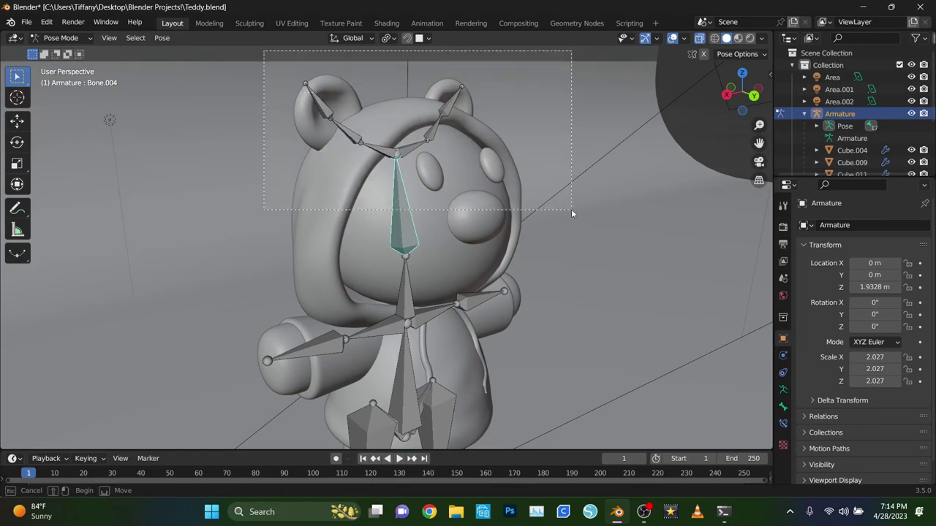
left_click_drag(571, 209, 563, 201)
key("r")
left_click(523, 183)
mouse_move(523, 183)
middle_mouse_down()
mouse_move(522, 200)
mouse_move(533, 122)
mouse_move(681, 127)
mouse_move(573, 202)
middle_mouse_up()
Step: Leave Pose Mode, put the head into Edit Mode and show its materials
key("ctrl+Tab")
scroll(573, 202, "up", 5)
left_click(542, 262)
left_click(63, 38)
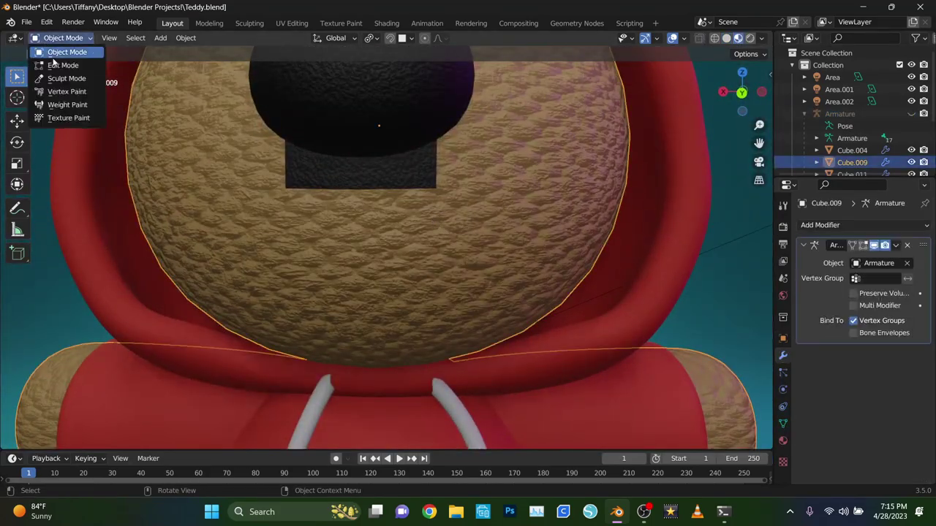
left_click(63, 65)
left_click(782, 440)
mouse_move(439, 256)
middle_mouse_down()
mouse_move(378, 260)
mouse_move(399, 190)
middle_mouse_up()
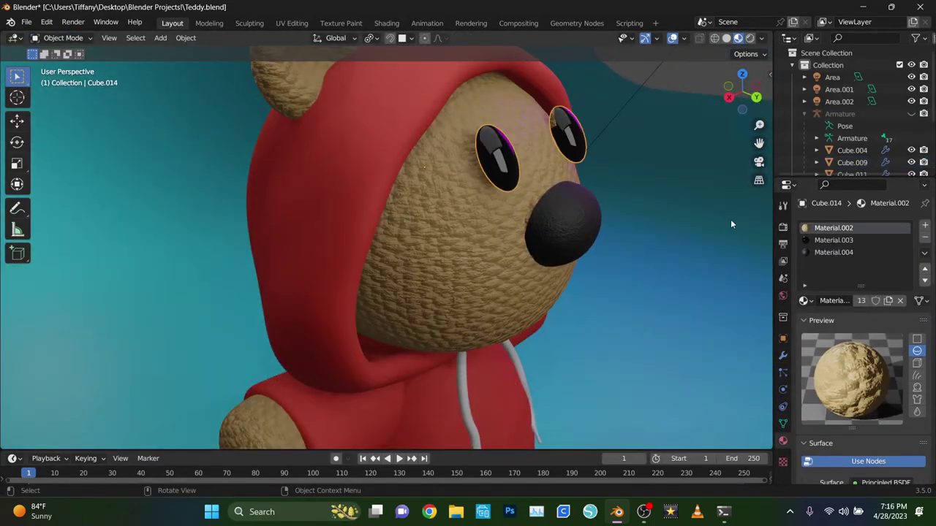
Step: Replace the eyes' wrong material slot with the glossy black Material.003
left_click(833, 240)
left_click(925, 237)
left_click(924, 225)
left_click(805, 301)
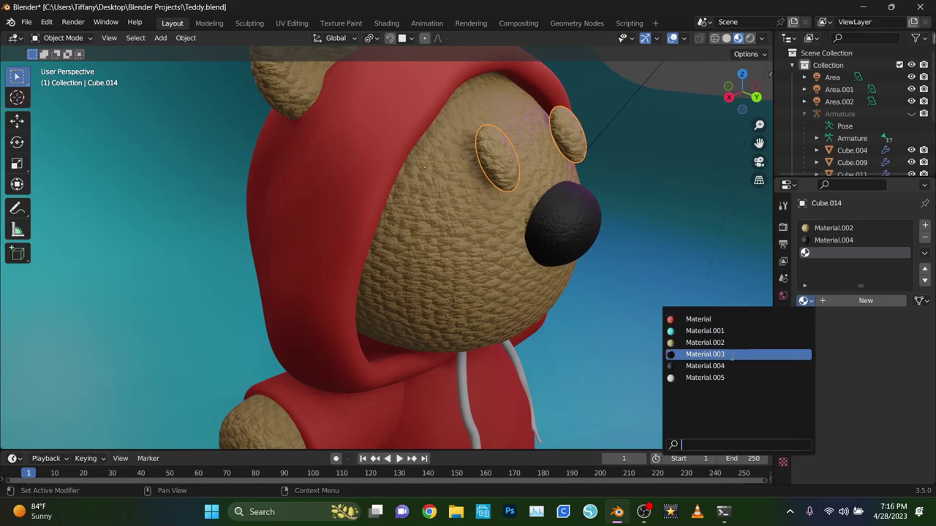
left_click(731, 356)
key("Tab")
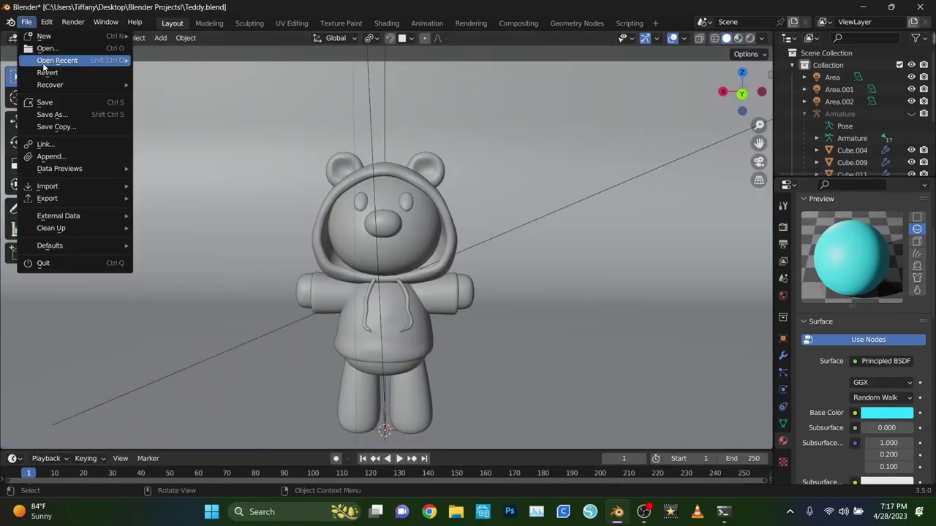
Step: Add a cube above the bear and inset its bottom face
left_click(584, 129)
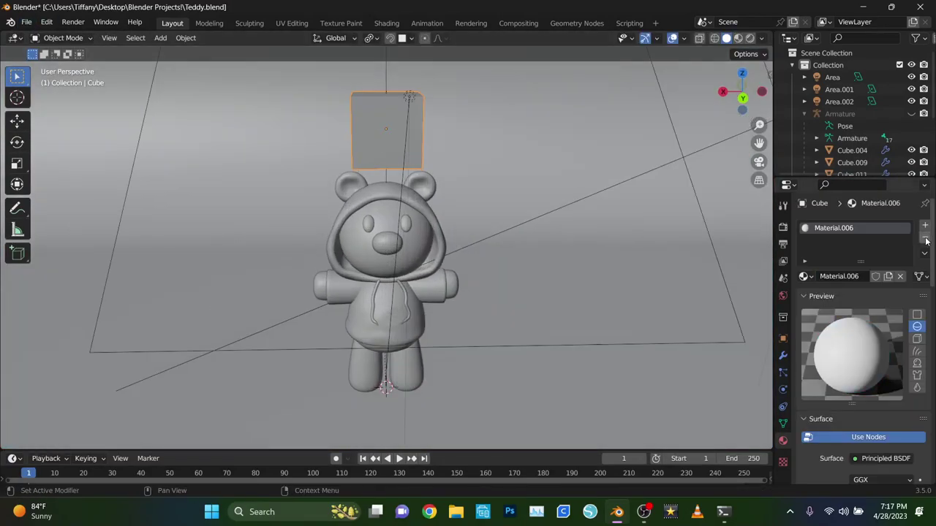
left_click(63, 65)
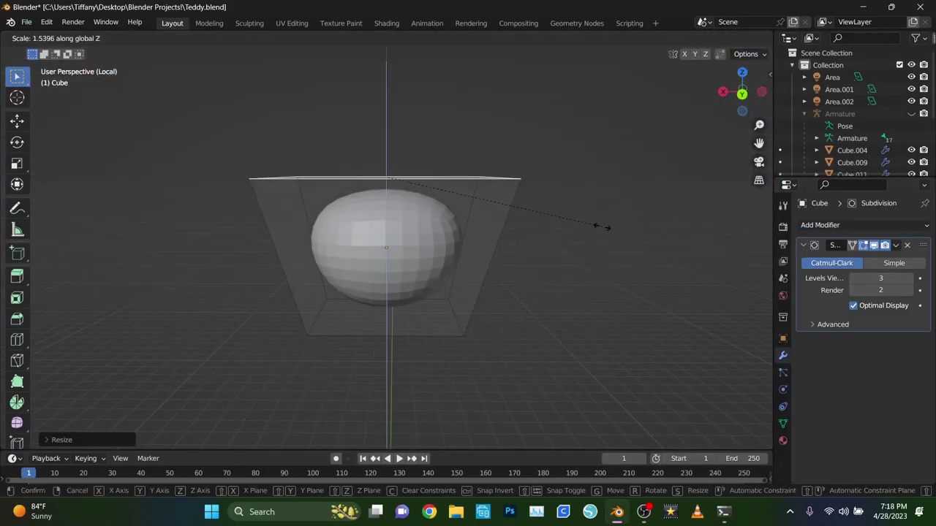
key("alt+z")
middle_click_drag(549, 336, 384, 371)
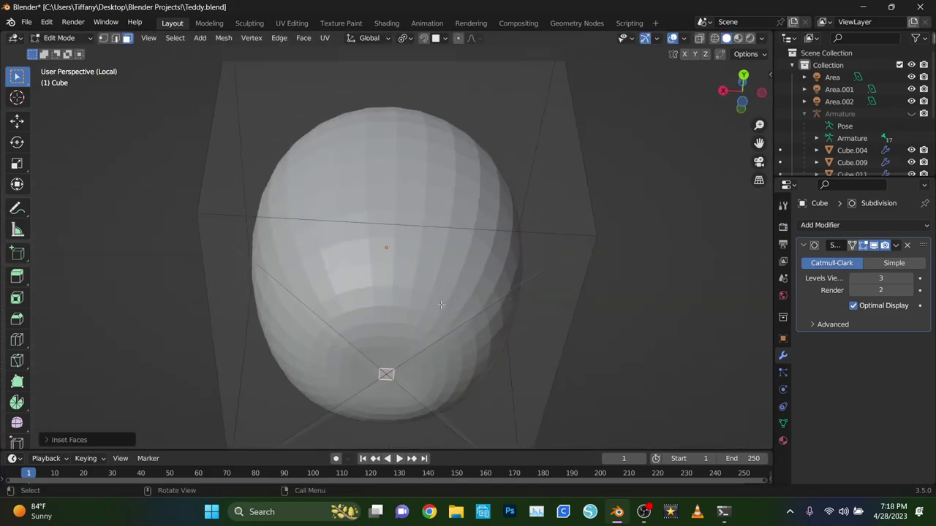
key("i")
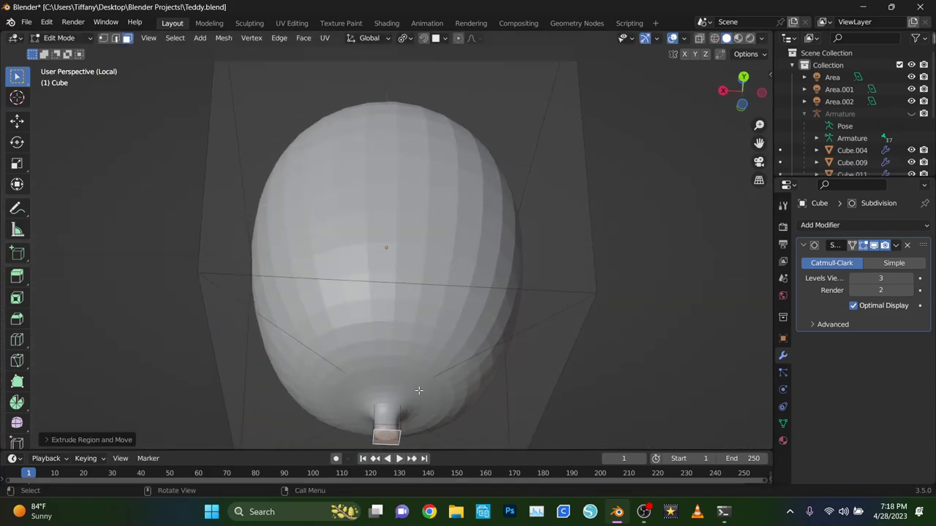
scroll(412, 389, "up", 5)
middle_click_drag(412, 389, 512, 327)
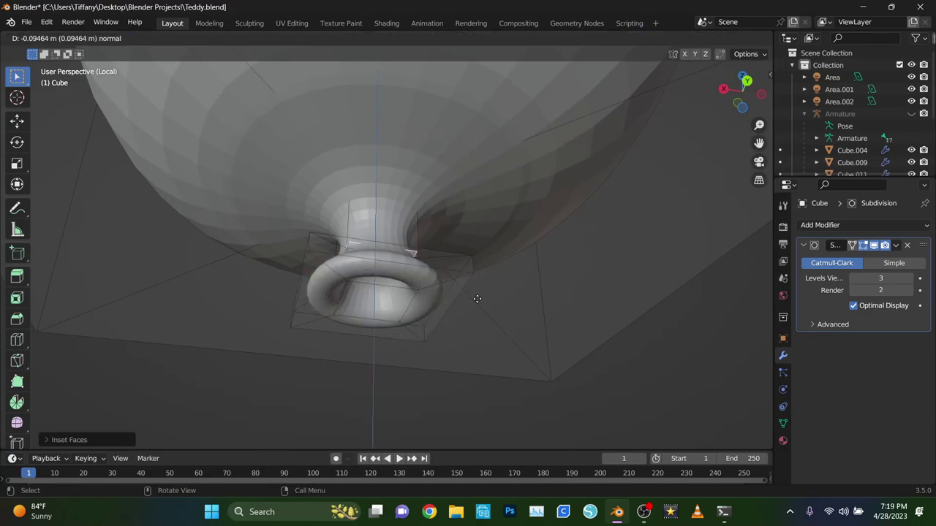
left_click(507, 290)
mouse_move(508, 290)
middle_mouse_down()
mouse_move(519, 176)
mouse_move(457, 362)
middle_mouse_up()
left_click(537, 178)
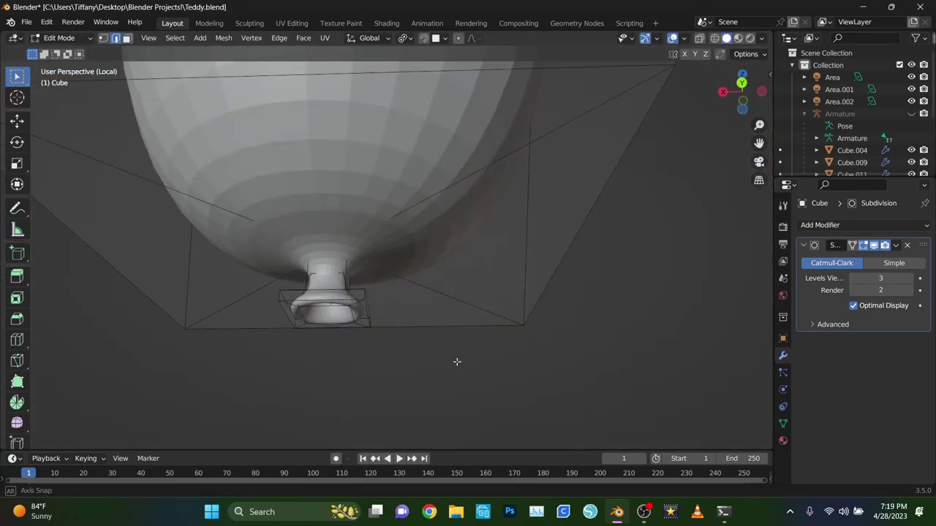
scroll(475, 336, "down", 4)
Step: Scale the bottom faces down to pinch the balloon's knot
key("s")
left_click(470, 297)
mouse_move(470, 297)
middle_mouse_down()
mouse_move(541, 254)
mouse_move(486, 297)
middle_mouse_up()
key("s")
left_click(487, 297)
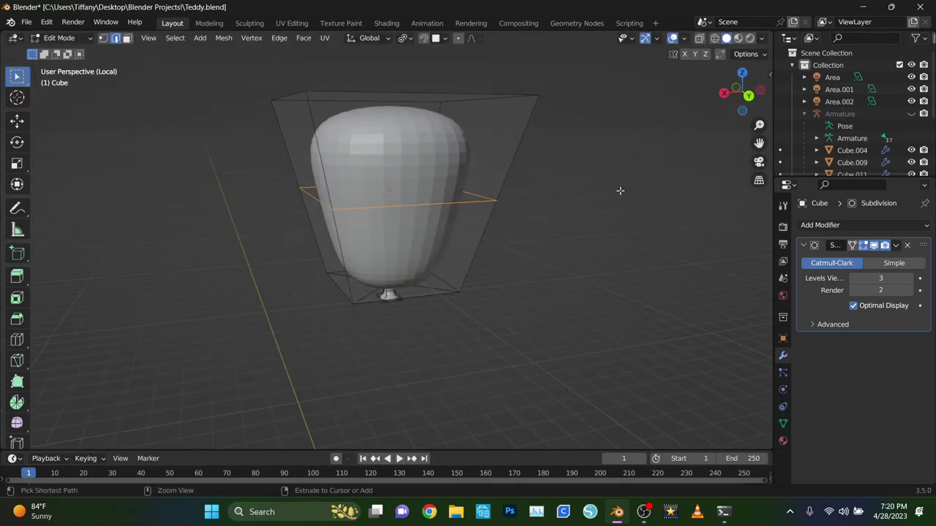
middle_click_drag(459, 232, 365, 227)
Step: Shade the balloon smooth and add a NURBS path beneath it for the string
key("Tab")
right_click(405, 293)
left_click(406, 293)
scroll(406, 293, "up", 3)
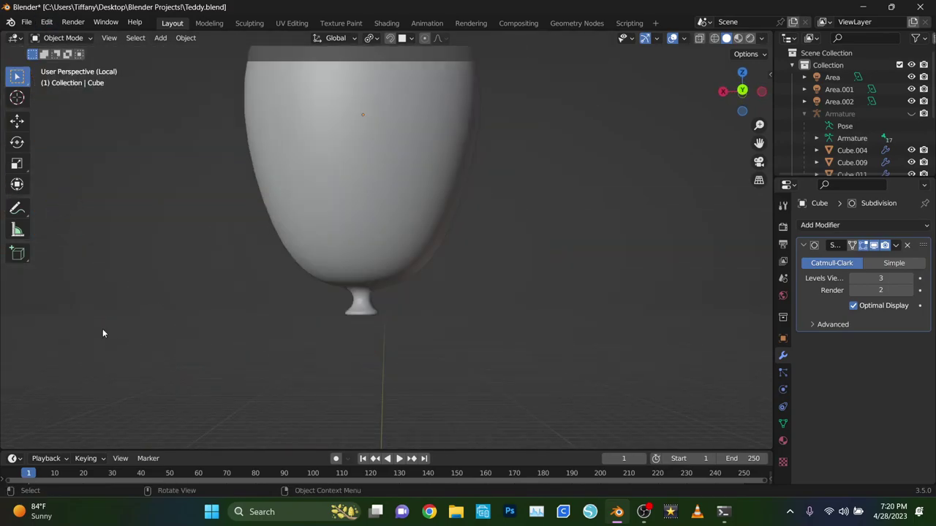
key("shift+a")
scroll(200, 95, "up", 2)
left_click(192, 46)
Step: Edit the Nurbs path's points in top view and shift the path along Y
scroll(416, 293, "down", 3)
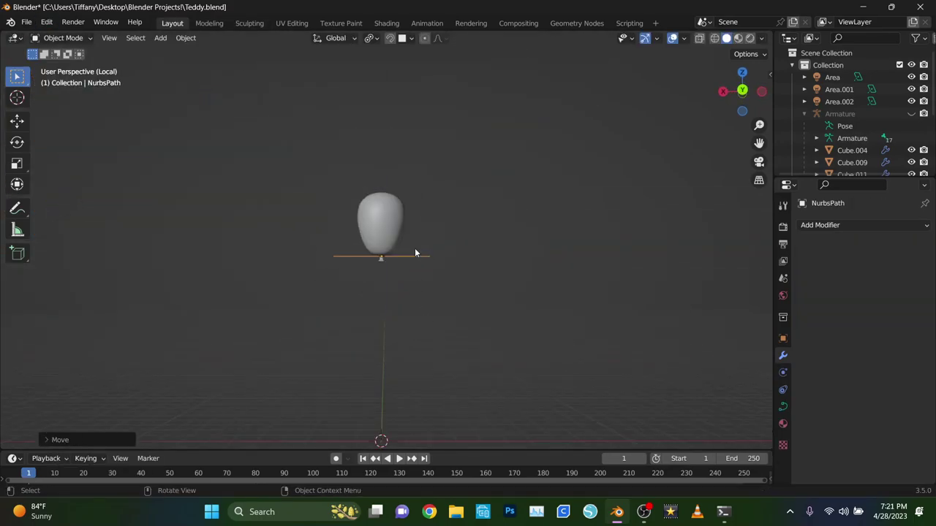
key("Tab")
key("KP_7")
scroll(388, 159, "up", 4)
key("g")
key("y")
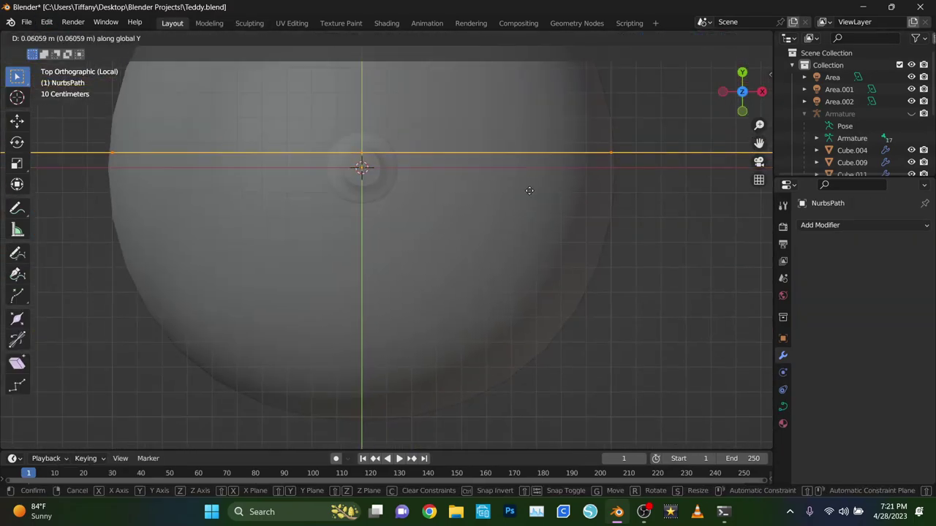
left_click(353, 144)
scroll(595, 213, "down", 2)
scroll(595, 213, "up", 1)
left_click_drag(679, 209, 502, 178)
Step: Slide the path points along X and remove the unneeded points
left_click(783, 407)
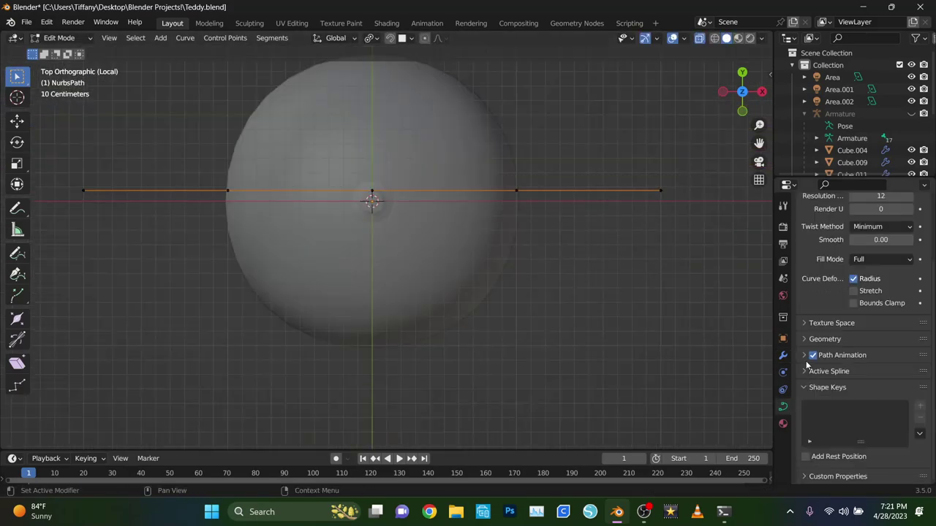
scroll(863, 328, "down", 3)
scroll(334, 80, "up", 2)
scroll(334, 79, "down", 2)
left_click_drag(694, 156, 53, 224)
key("g")
key("x")
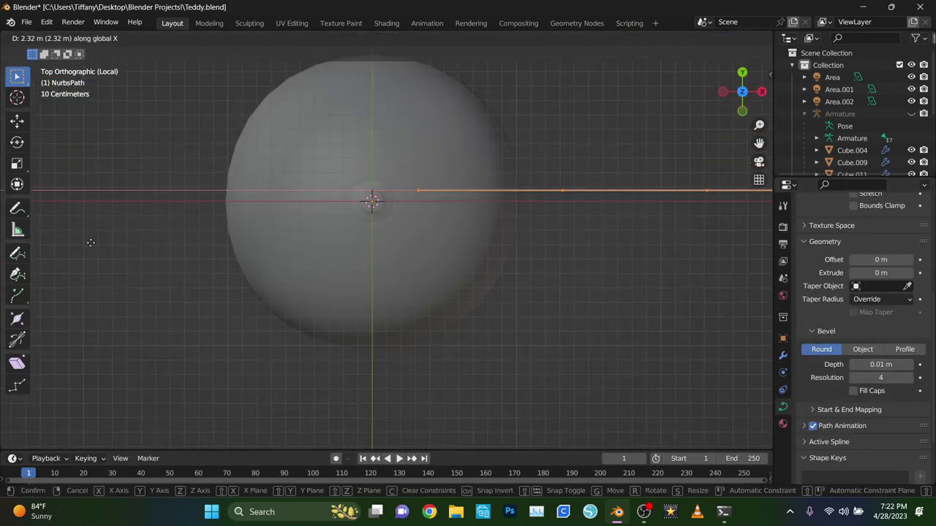
scroll(445, 176, "down", 3)
left_click_drag(397, 257, 680, 195)
key("g")
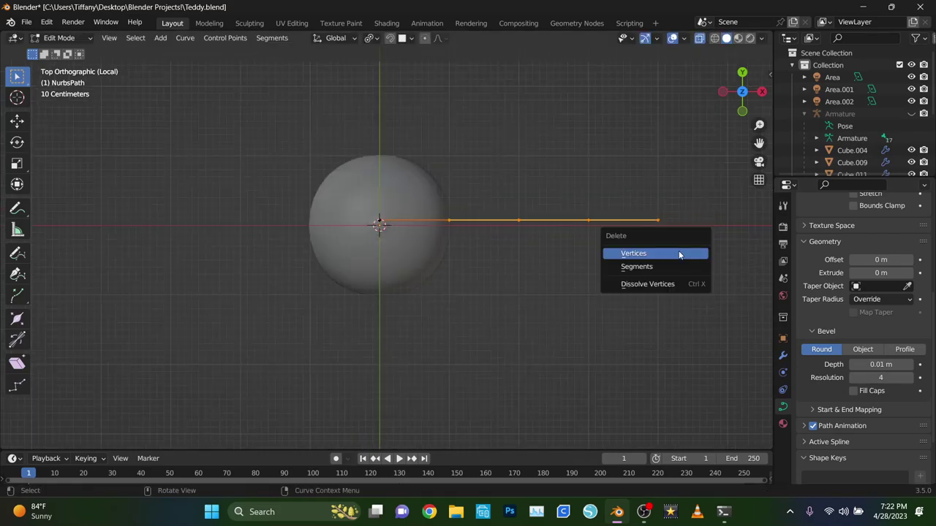
left_click(679, 254)
Step: Place the path points into a ring around the balloon's knot
scroll(390, 166, "up", 5)
left_click(396, 188)
scroll(862, 293, "down", 2)
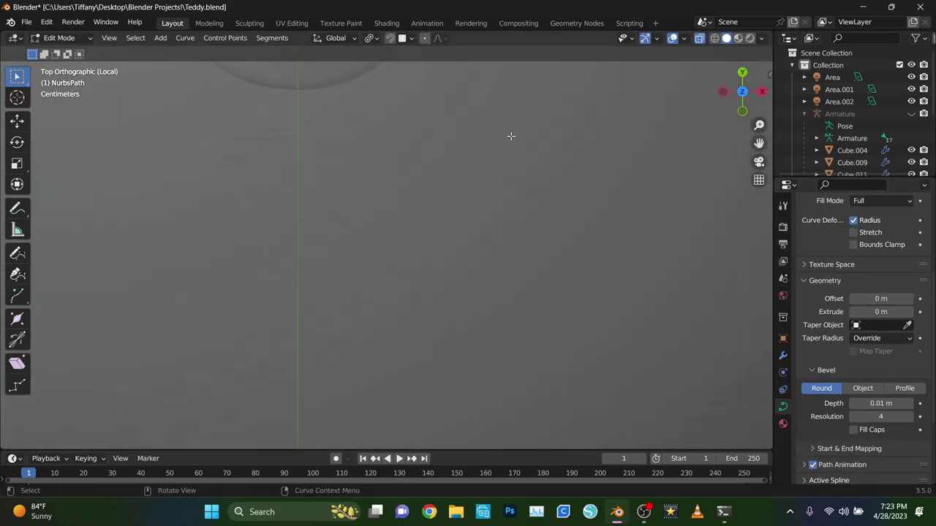
left_click_drag(880, 312, 888, 311)
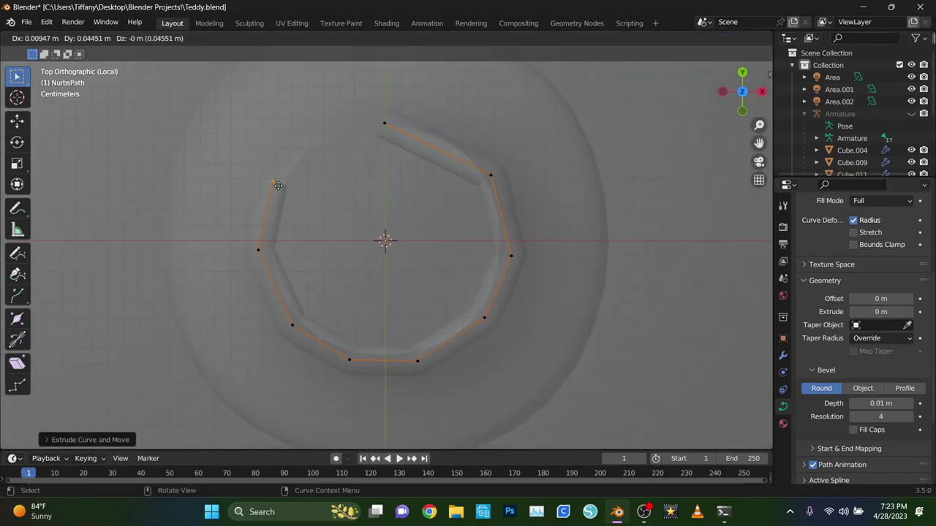
left_click(404, 128)
mouse_move(404, 127)
middle_mouse_down()
mouse_move(468, 212)
mouse_move(449, 200)
mouse_move(334, 218)
middle_mouse_up()
scroll(468, 212, "down", 3)
Step: Extrude a new point from the ring's end and move it sideways
key("e")
left_click(449, 200)
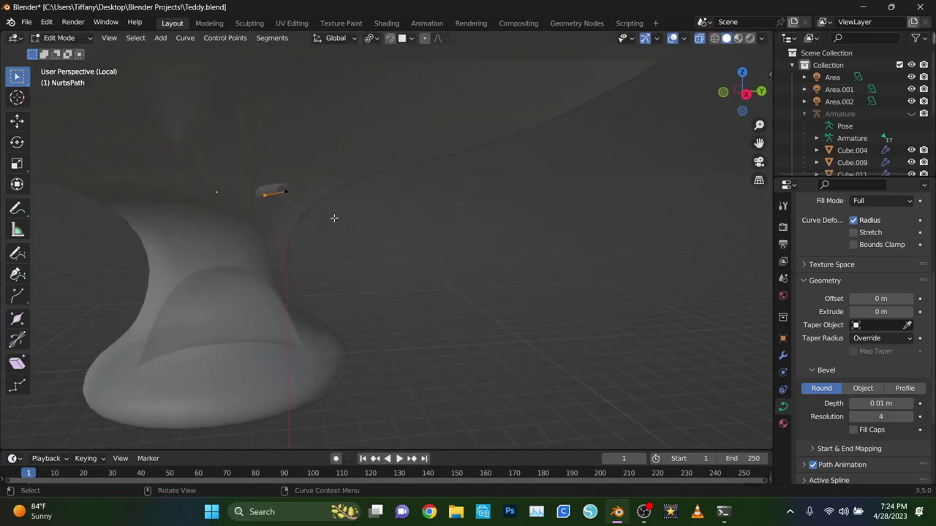
right_click(331, 269)
left_click(46, 23)
left_click(199, 273)
key("ctrl+KP_1")
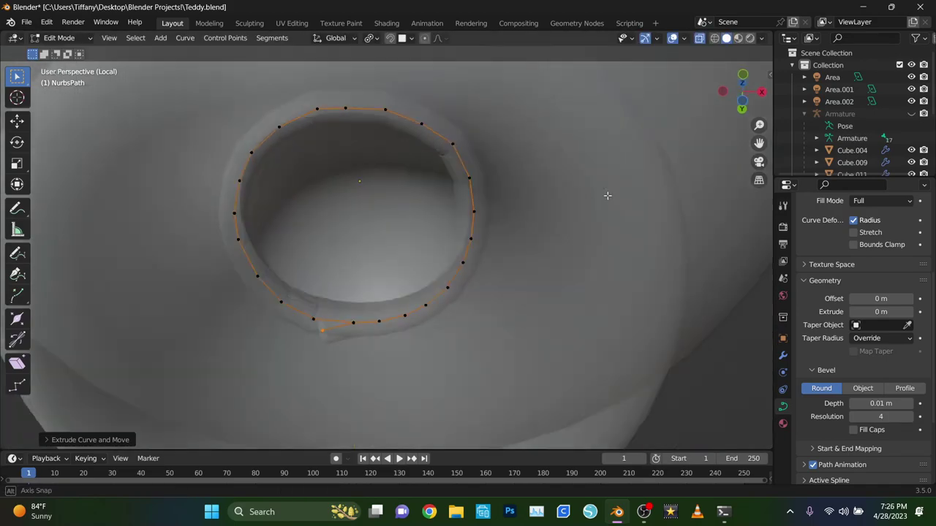
middle_click_drag(368, 352, 324, 271)
Step: Extrude the string downward from the ring so it hangs below the balloon
key("e")
left_click(190, 401)
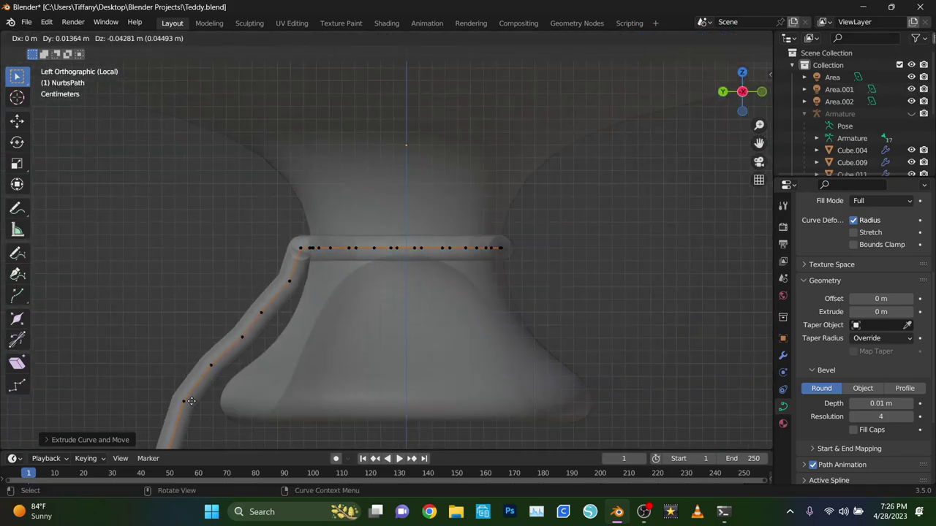
scroll(190, 401, "down", 8)
middle_click_drag(190, 400, 651, 190)
left_click(424, 282)
scroll(410, 331, "down", 5)
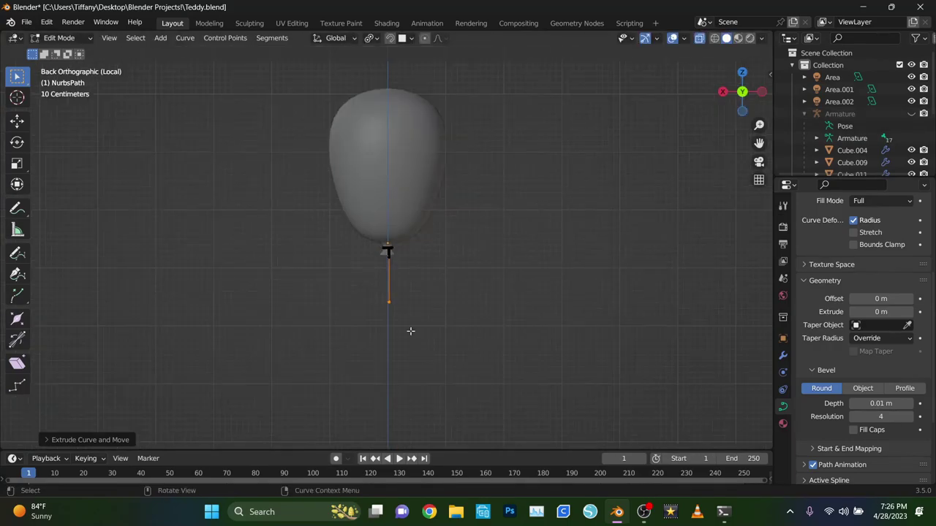
middle_click_drag(577, 139, 512, 220)
scroll(512, 219, "up", 5)
Step: Save, return to Object Mode and Shade Smooth the string
key("ctrl+s")
key("Tab")
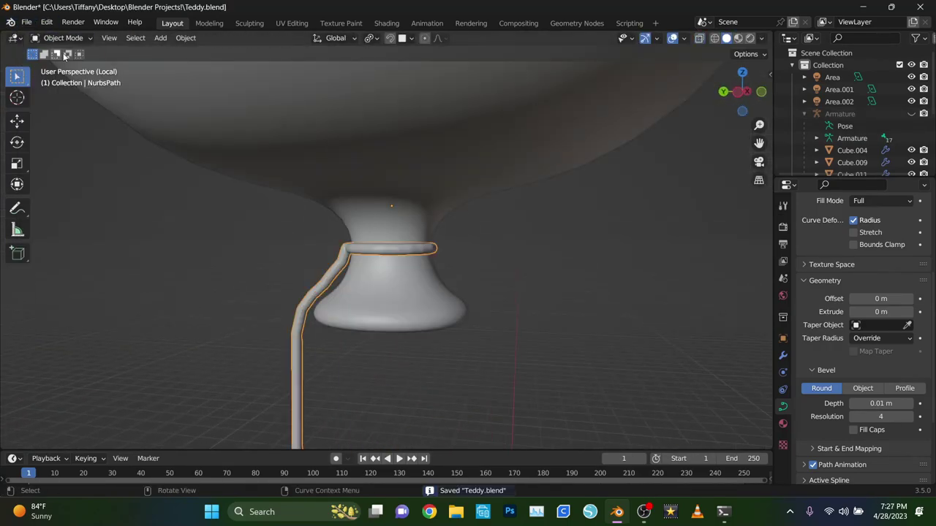
scroll(438, 292, "up", 2)
left_click(782, 354)
right_click(423, 233)
left_click(420, 234)
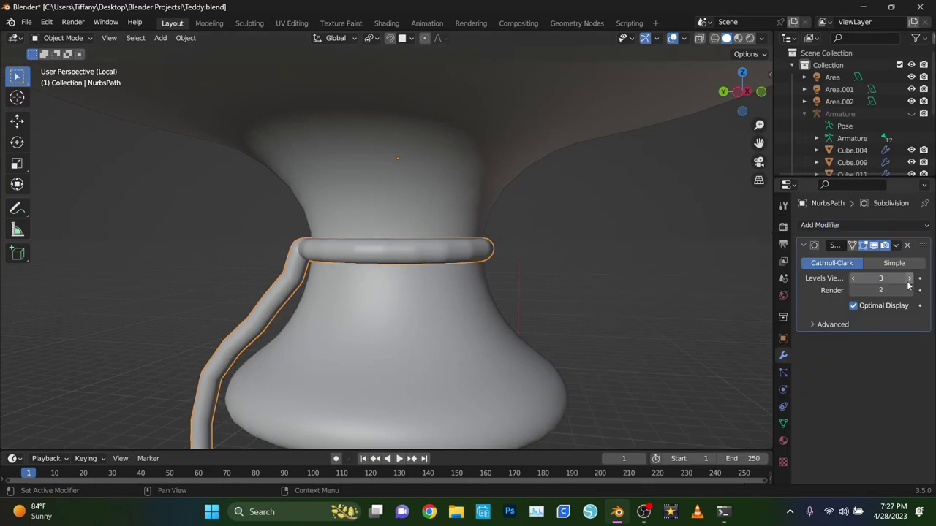
scroll(347, 256, "down", 3)
Step: Frame the balloon, then exit local view to show the whole teddy scene
left_click(346, 256)
key("Home")
key("slash")
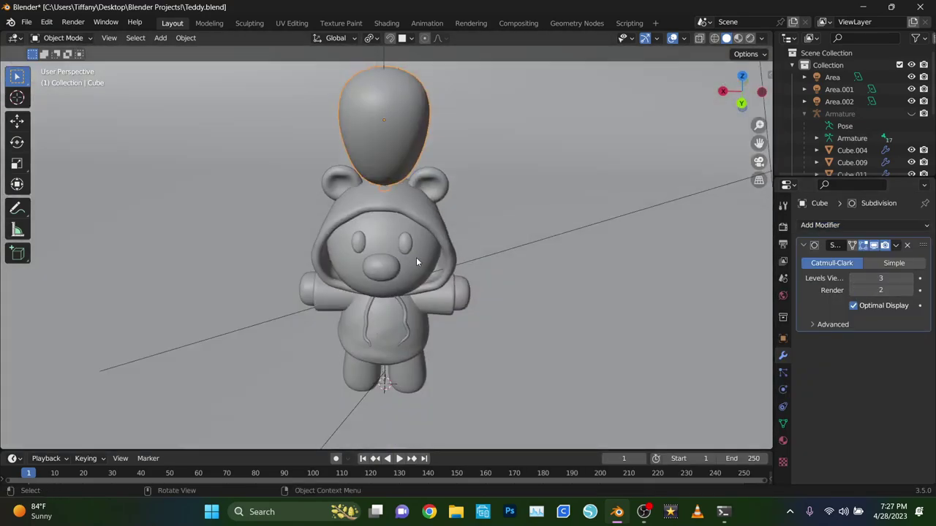
scroll(446, 314, "up", 3)
scroll(396, 338, "down", 5)
scroll(828, 148, "down", 5)
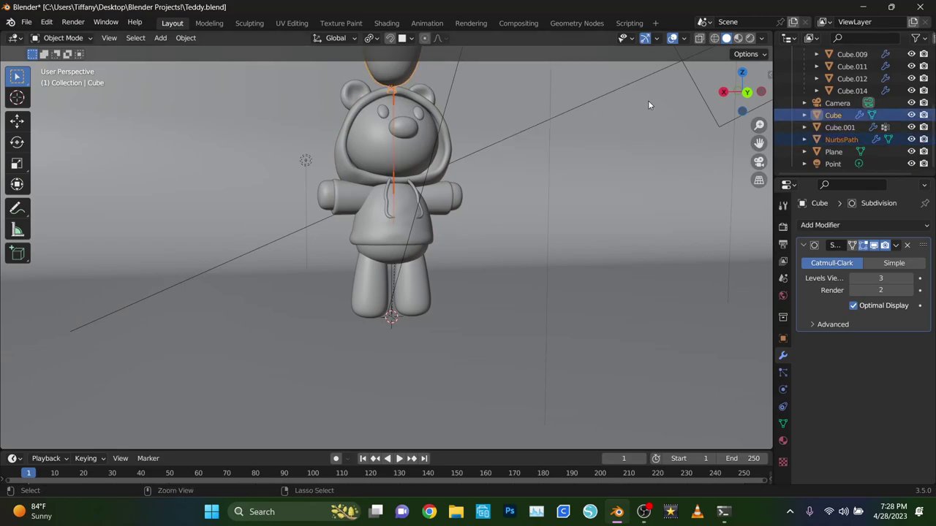
scroll(648, 105, "up", 3)
middle_click_drag(618, 184, 511, 220)
Step: Add Mapping and Bump nodes to the teddy's hoodie material, wiring object coordinates into Mapping
left_click(365, 219)
left_click(26, 23)
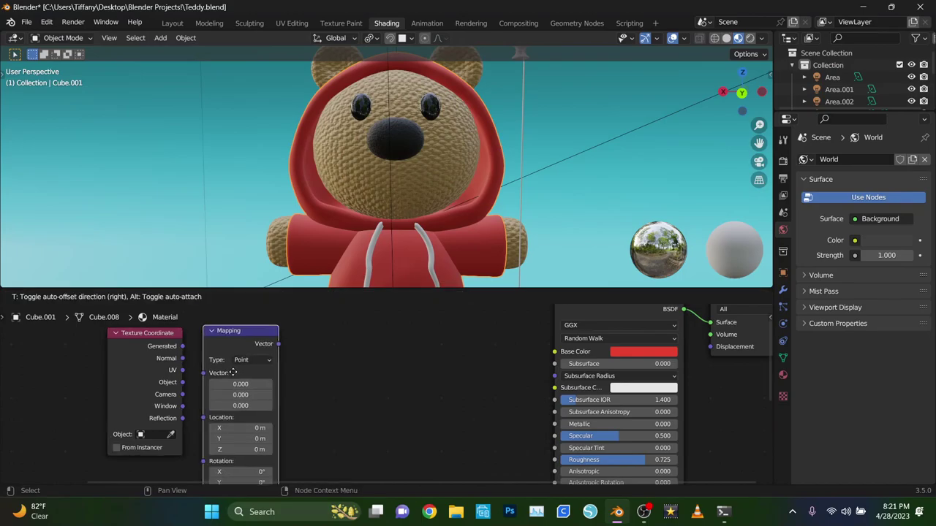
left_click(233, 373)
left_click_drag(278, 346, 333, 355)
left_click(276, 347)
type("bum")
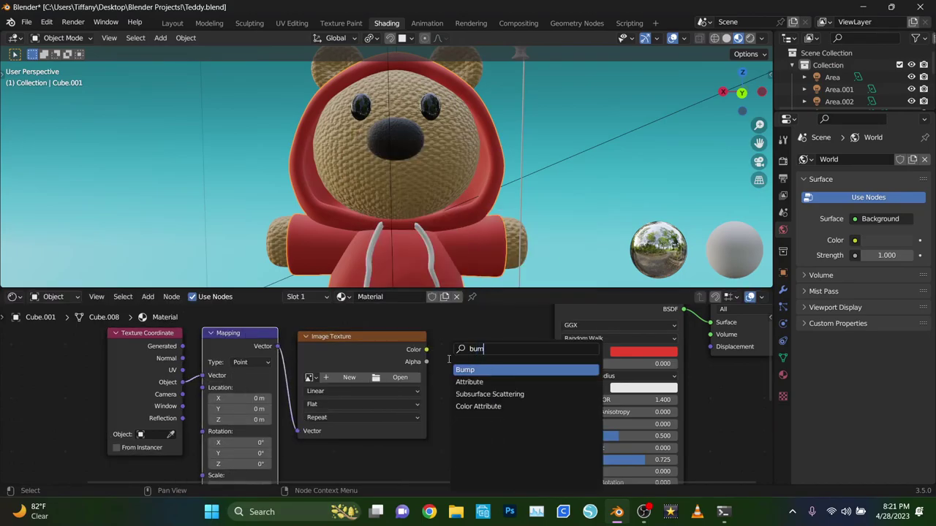
key("Return")
left_click(483, 350)
left_click(399, 377)
Step: Browse for an image texture and set the hoodie texture's Mapping scale to 0.5
left_click(200, 335)
scroll(770, 337, "down", 10)
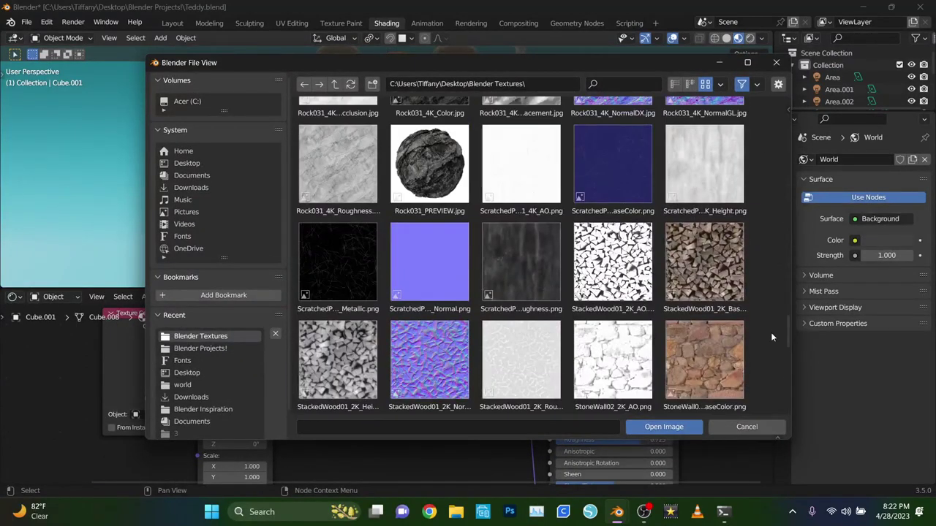
key("Escape")
middle_click_drag(512, 205, 390, 221)
scroll(250, 439, "up", 2)
scroll(250, 438, "up", 2)
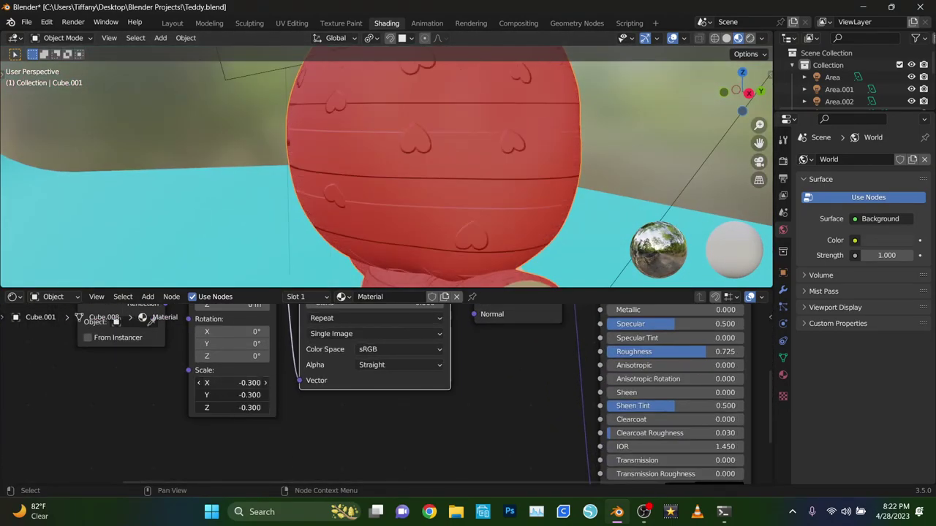
middle_click_drag(409, 176, 317, 188)
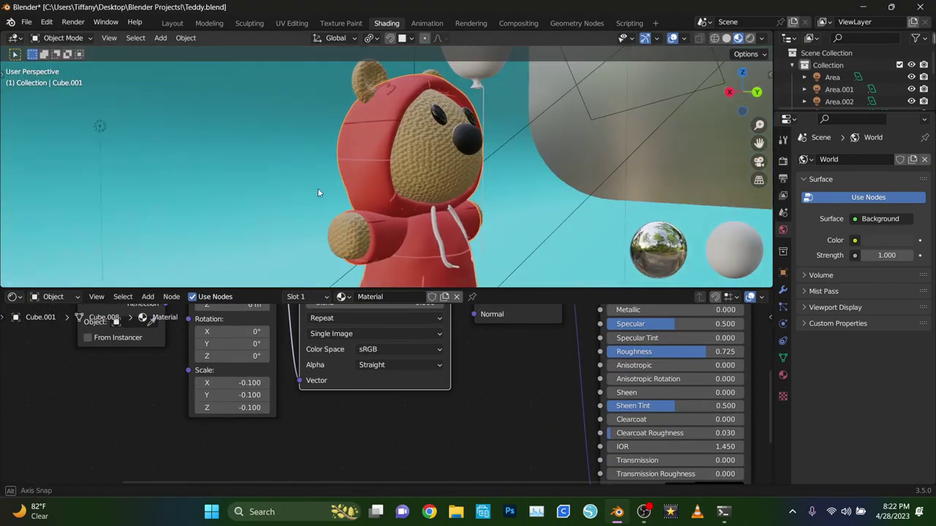
middle_click_drag(432, 198, 476, 175)
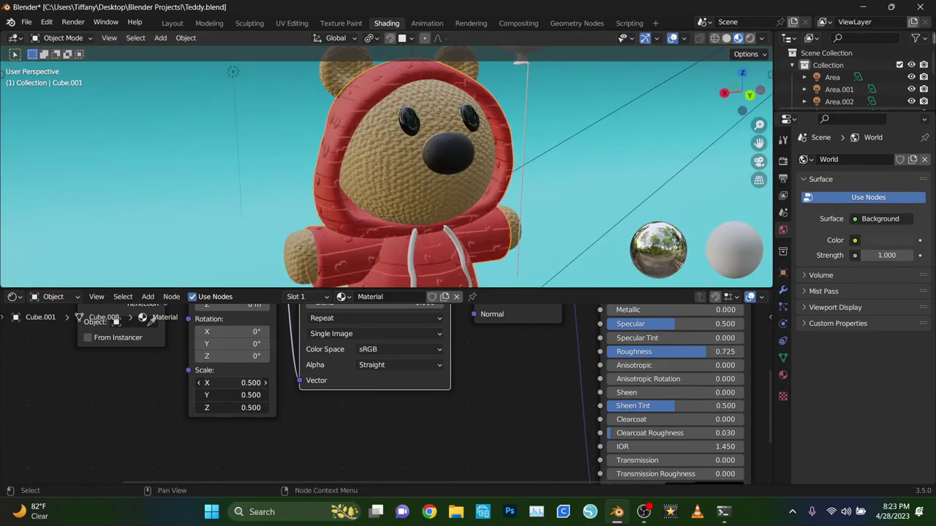
middle_click_drag(366, 220, 408, 228)
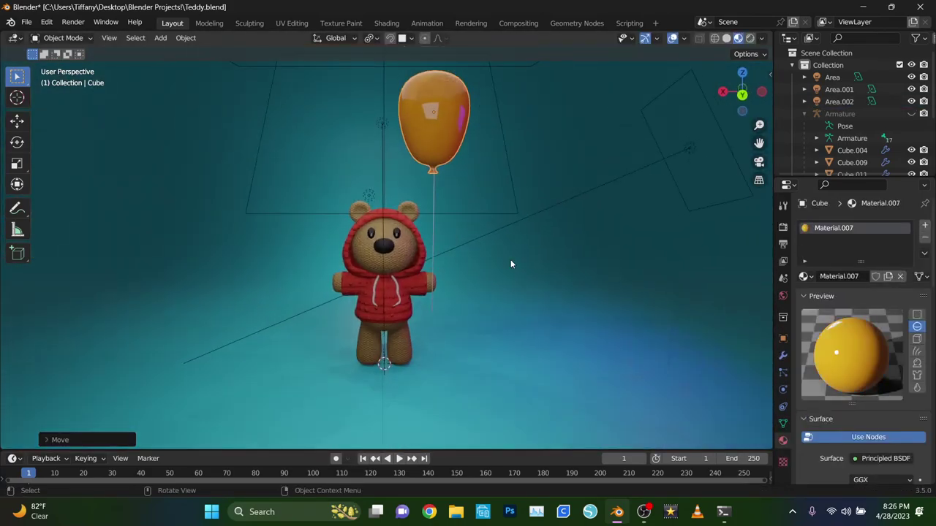
Step: Try translucent and glass shaders on the balloon, then use Principled BSDF with roughness 0.193
key("Tab")
left_click(874, 361)
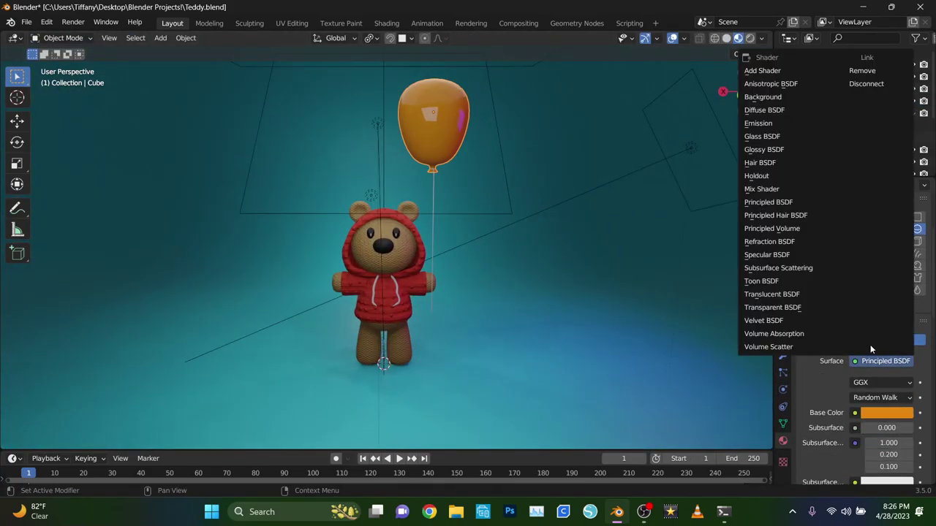
left_click(791, 295)
left_click(878, 341)
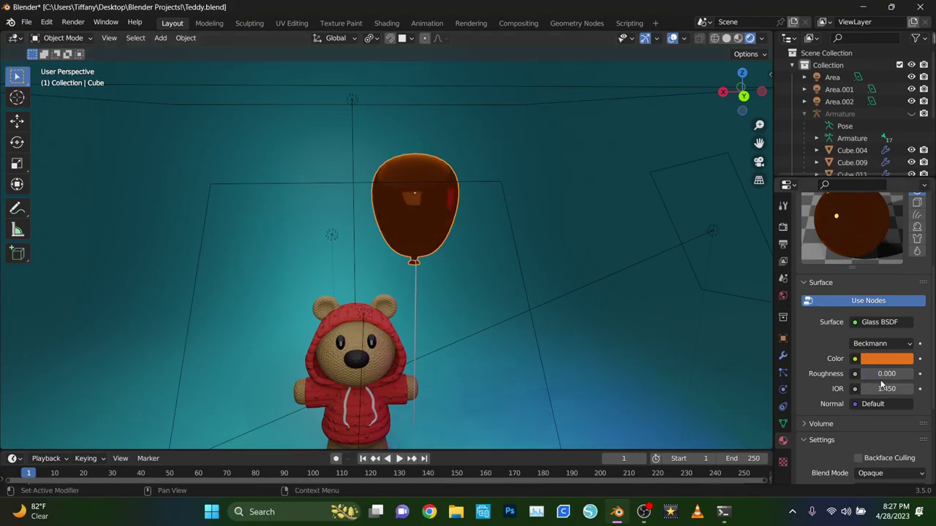
left_click_drag(880, 380, 896, 380)
left_click(870, 320)
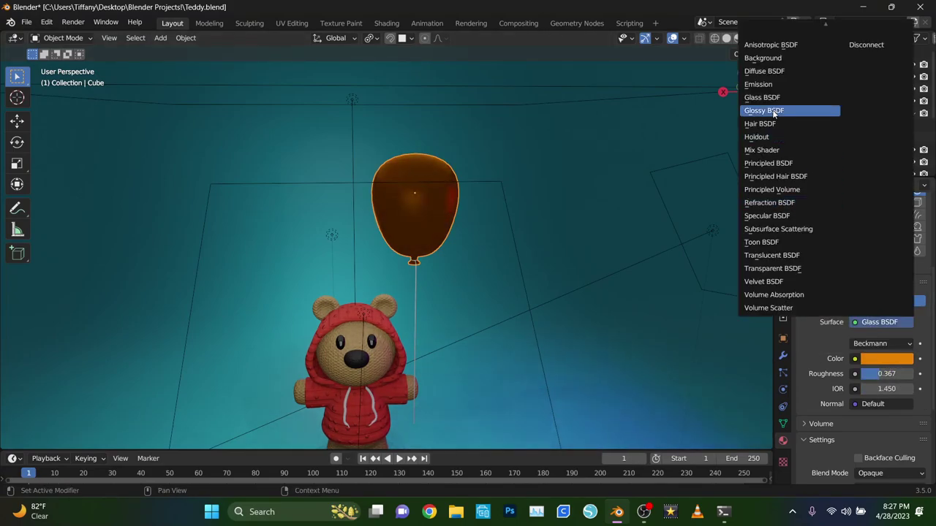
left_click(797, 163)
scroll(904, 476, "down", 4)
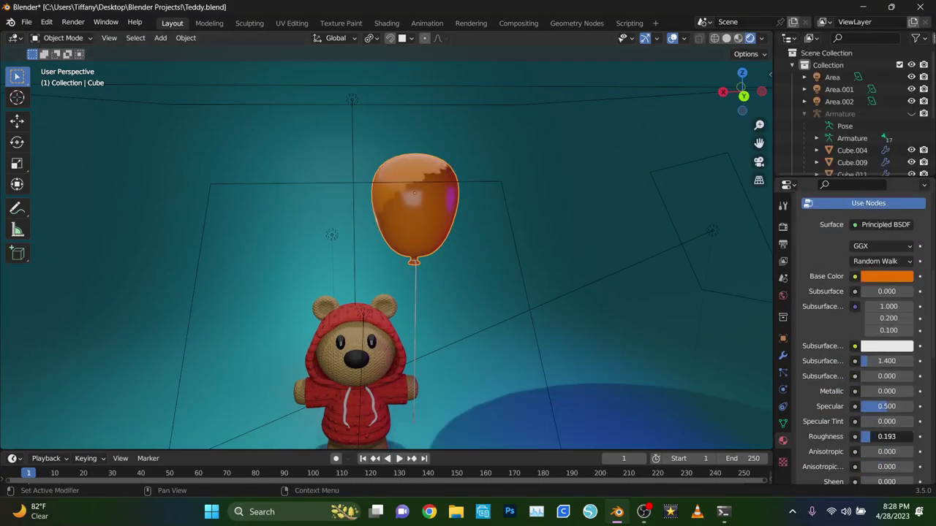
left_click(671, 313)
Step: Leave Pose Mode, recentre on the bear, save Teddy.blend and add a Cube mesh
left_click(658, 343)
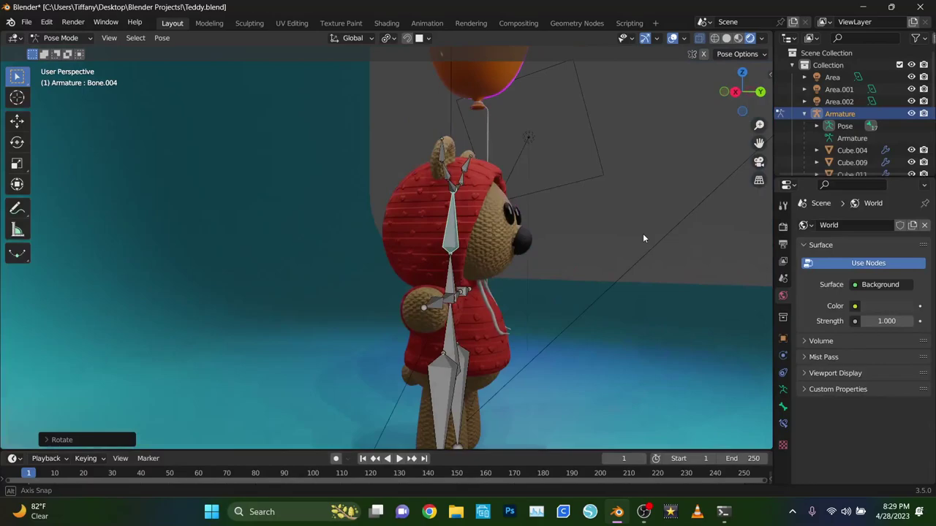
middle_click_drag(642, 233, 510, 228)
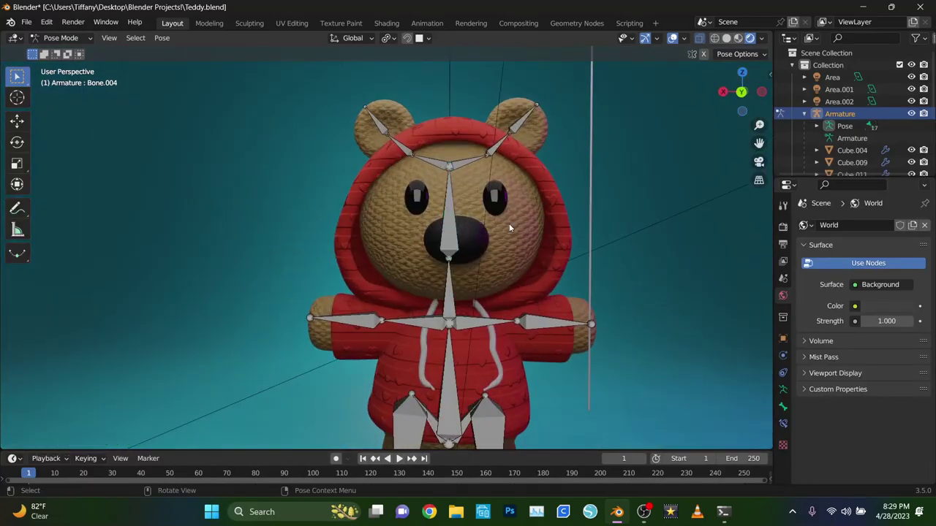
key("ctrl+Tab")
left_click(453, 237)
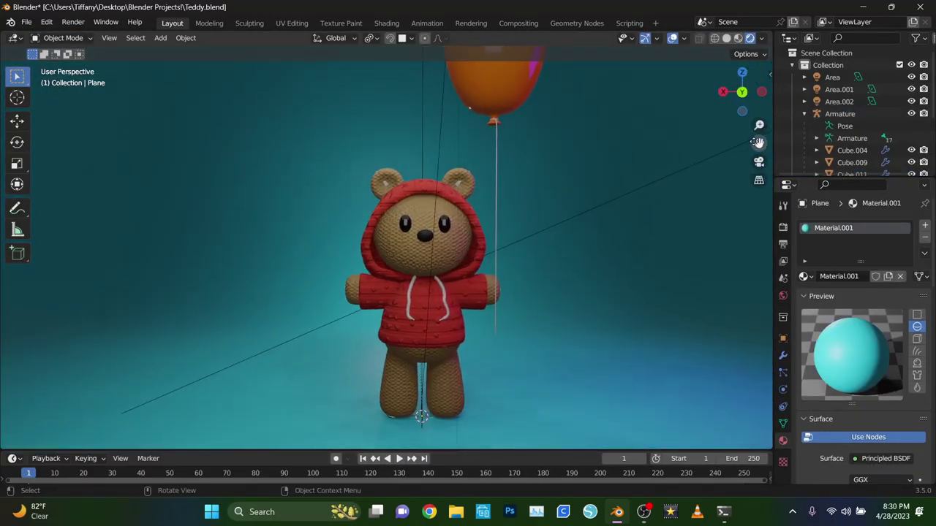
left_click_drag(758, 141, 595, 232)
key("ctrl+s")
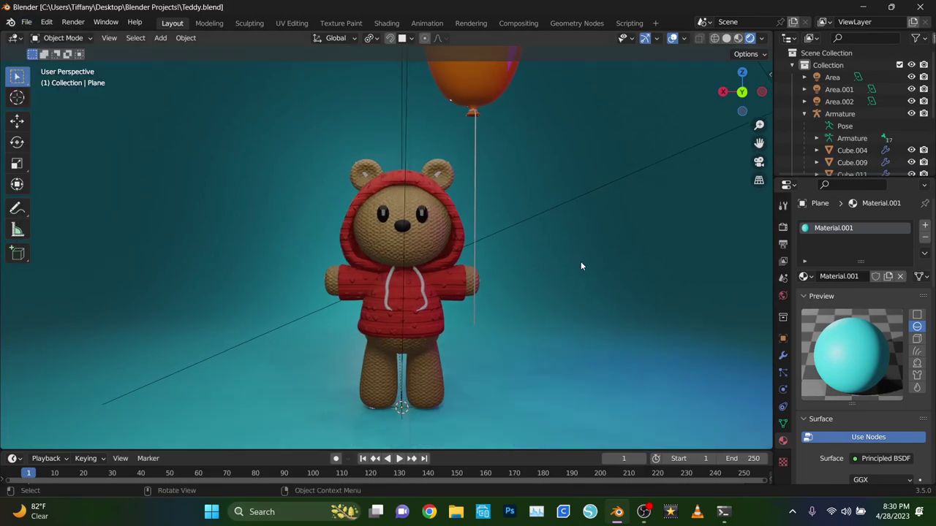
scroll(521, 322, "down", 8)
key("shift+a")
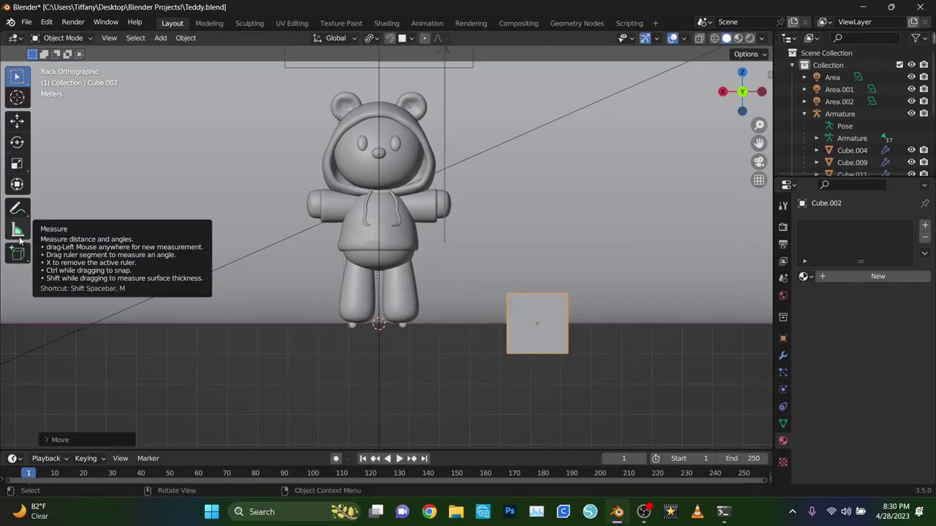
Step: Duplicate the cube, move the copy left of the bear and scale it down
key("ctrl+z")
middle_click_drag(512, 334, 591, 315)
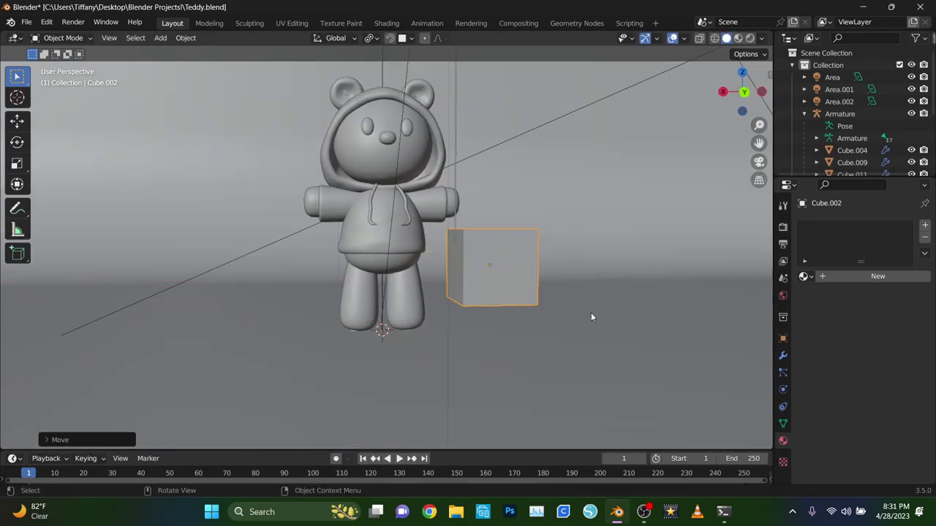
key("shift+d")
key("y")
key("s")
left_click(476, 277)
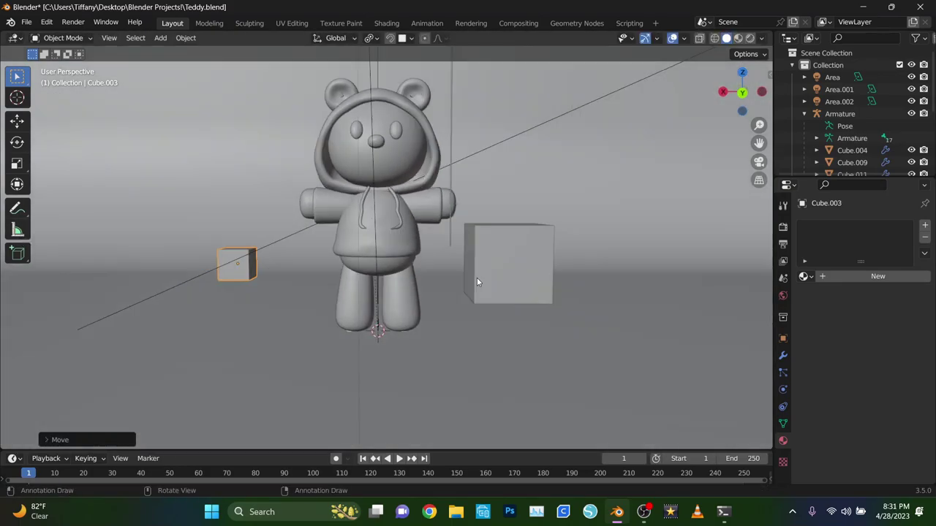
Step: Add another resized cube copy and move the large cube further left
key("shift+d")
left_click(139, 300)
key("s")
left_click(410, 336)
mouse_move(410, 336)
middle_mouse_down()
mouse_move(460, 347)
mouse_move(533, 319)
middle_mouse_up()
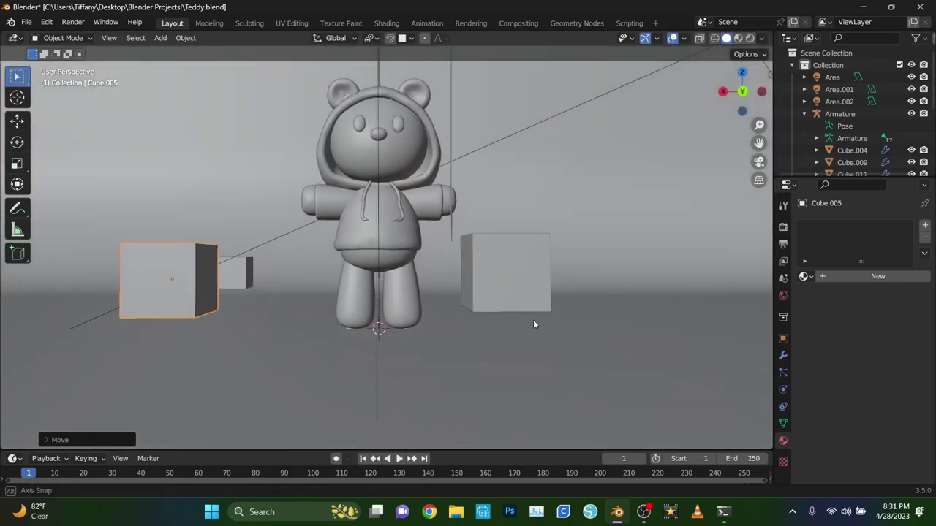
key("g")
left_click(689, 195)
middle_click_drag(700, 271, 613, 187)
left_click(106, 292)
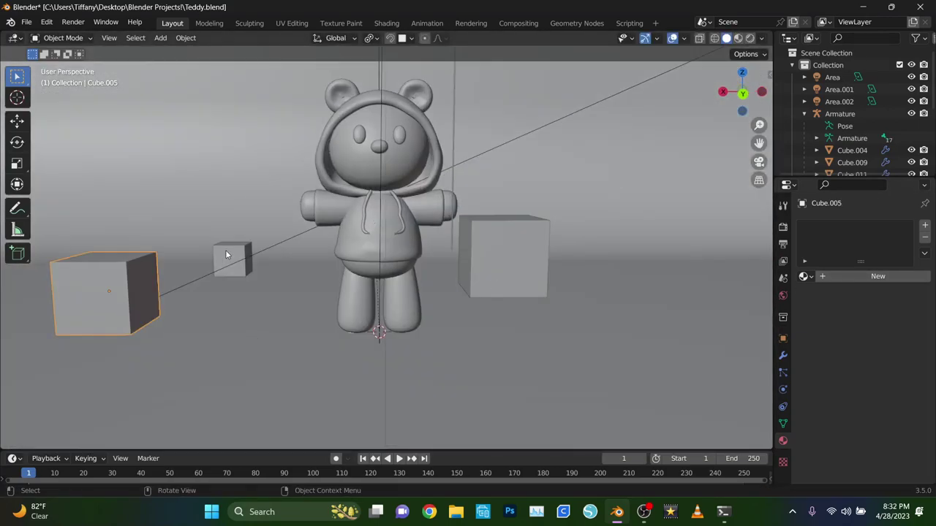
Step: Switch to Material Preview and give the cube a Bevel modifier of 0.3 m, 18 segments
left_click(739, 38)
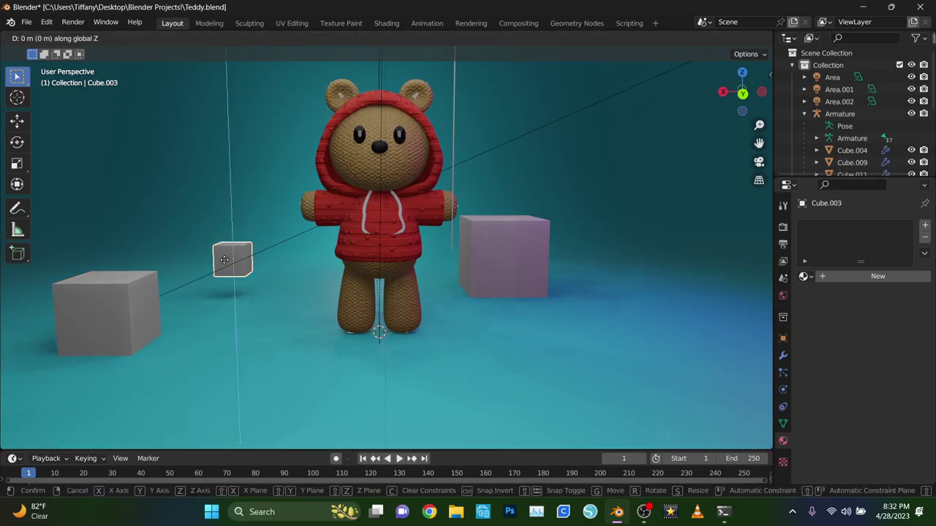
left_click(224, 260)
left_click(782, 355)
left_click(864, 225)
left_click(668, 269)
key("KP_Divide")
left_click_drag(881, 291, 907, 291)
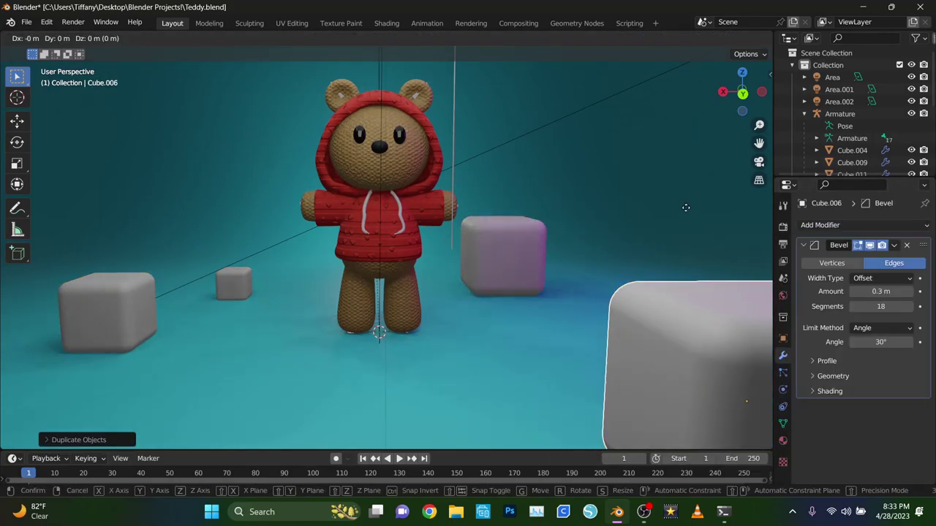
Step: Duplicate the rounded cube along Y and X around the bear, then save the project
key("shift+d")
key("y")
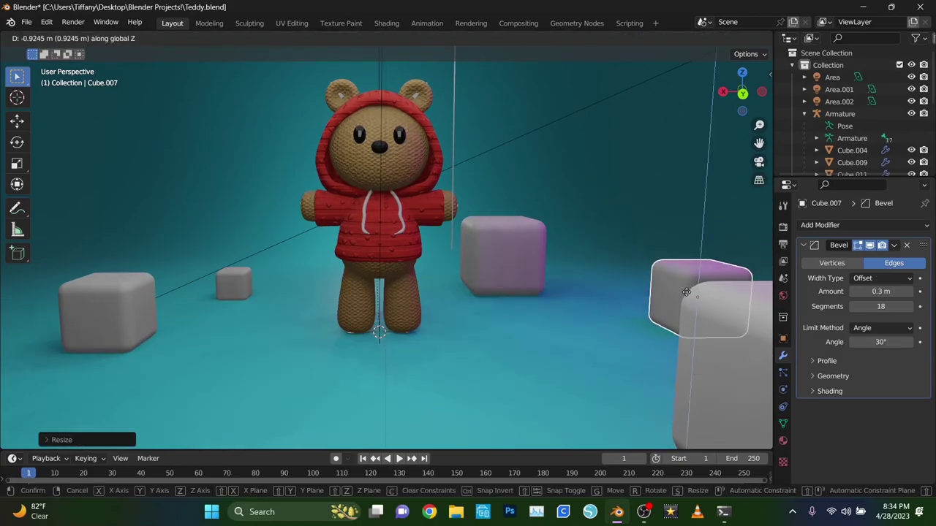
left_click(134, 431)
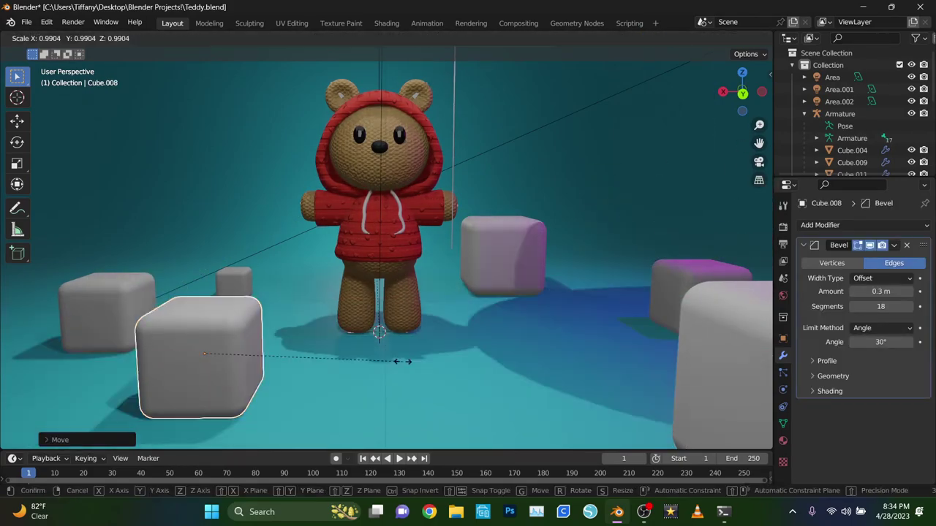
key("g")
key("x")
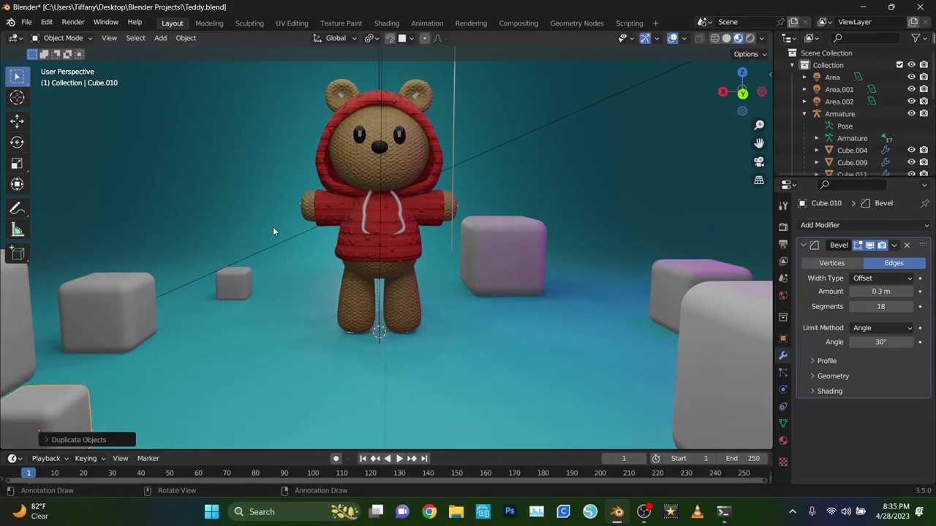
left_click(26, 23)
left_click(33, 110)
left_click(783, 440)
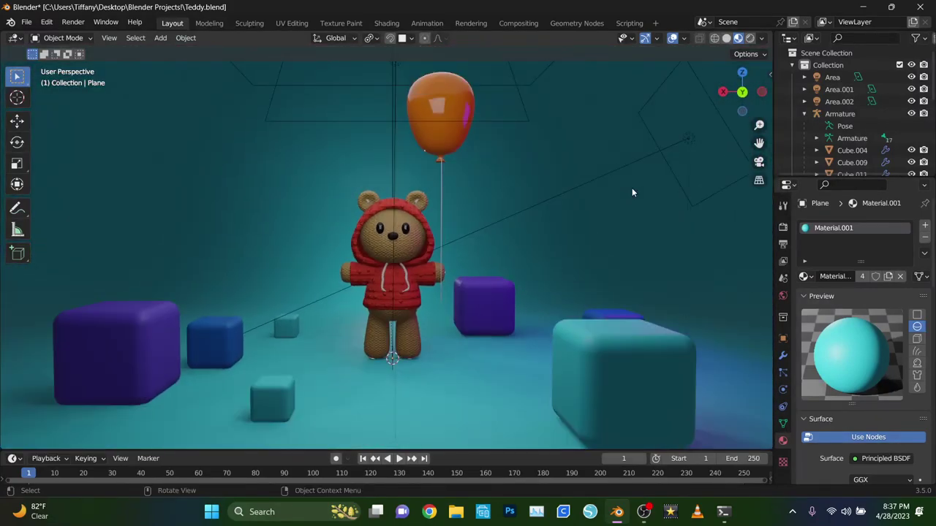
Step: Look through the camera and lower it to about Y 36.965 m, Z 7.36 m in the N panel
key("ctrl+s")
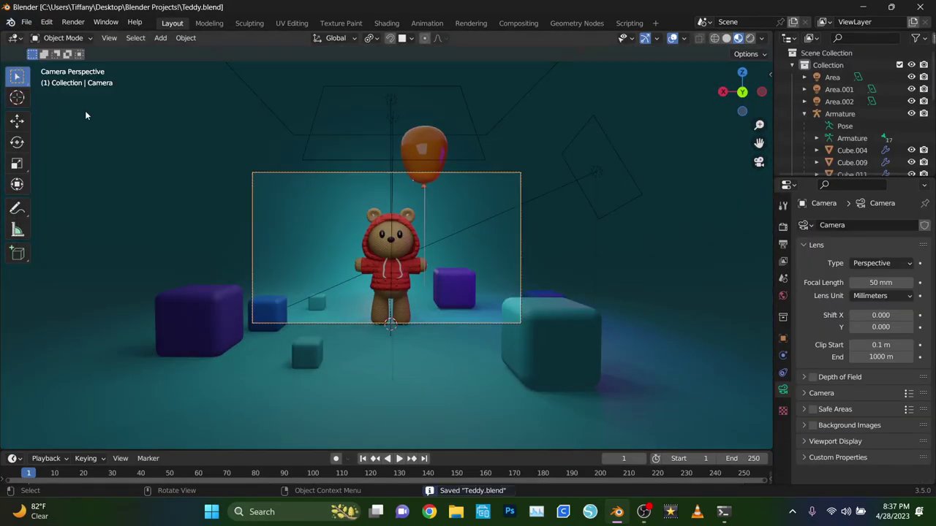
key("n")
scroll(86, 116, "down", 5)
scroll(85, 115, "up", 2, "shift")
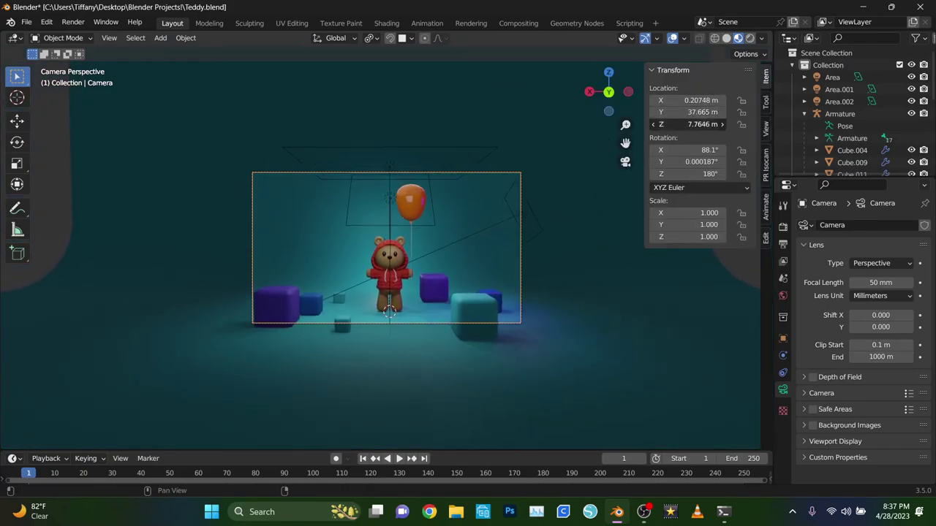
scroll(389, 292, "up", 2)
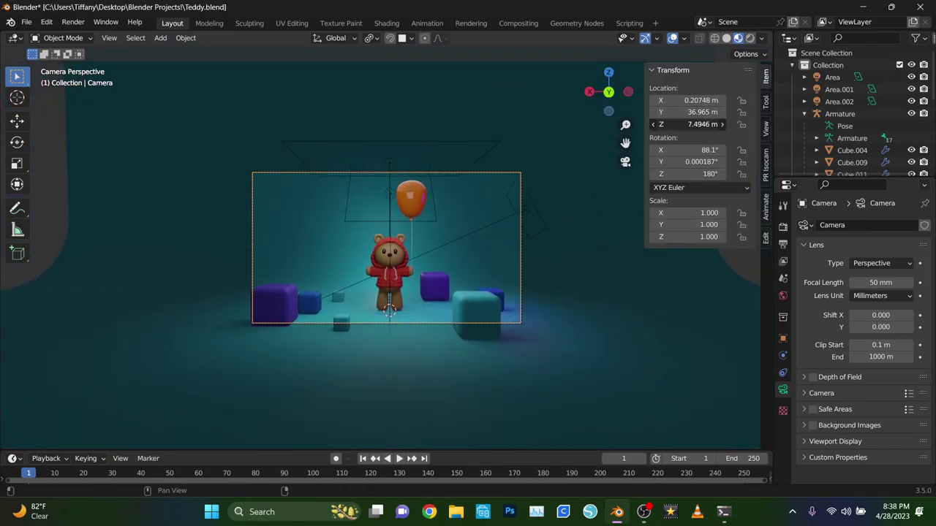
key("Home")
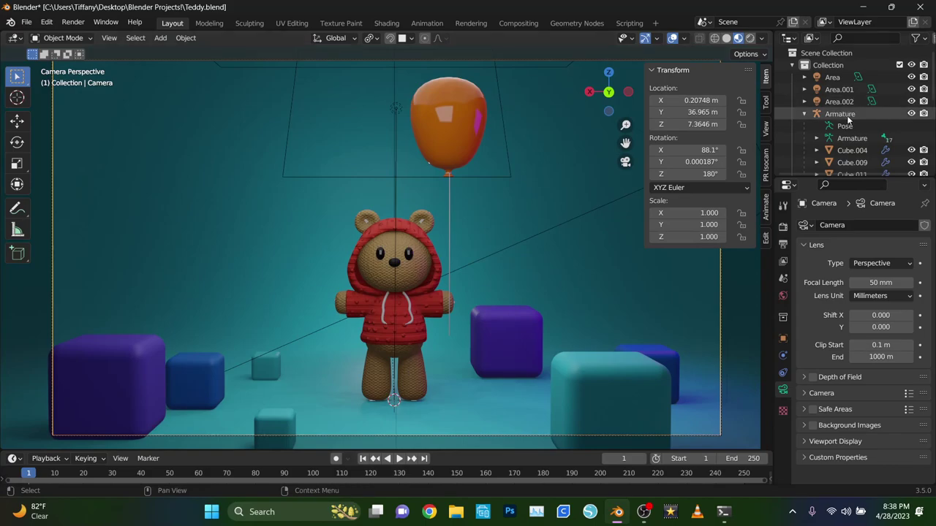
Step: Select the Armature, then the floor Plane, then the camera
left_click(852, 115)
left_click(496, 400)
scroll(466, 329, "down", 1)
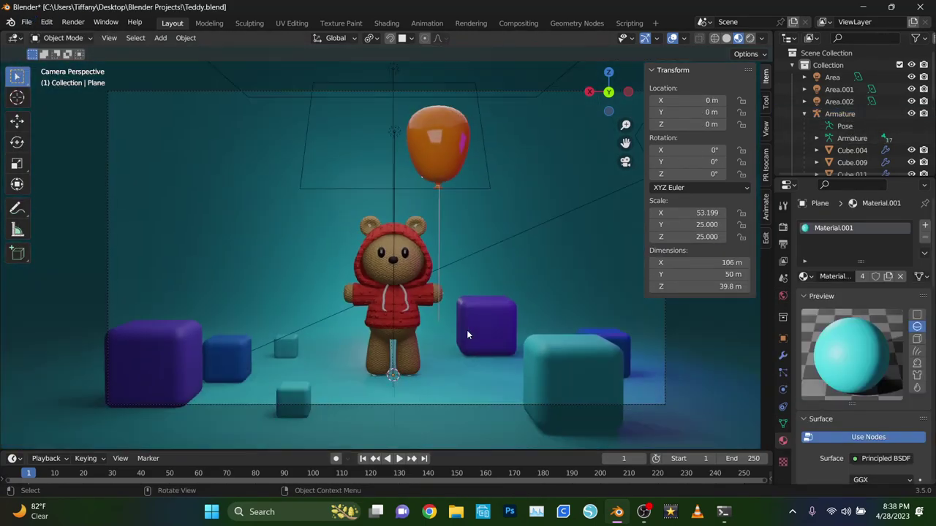
scroll(467, 329, "down", 3)
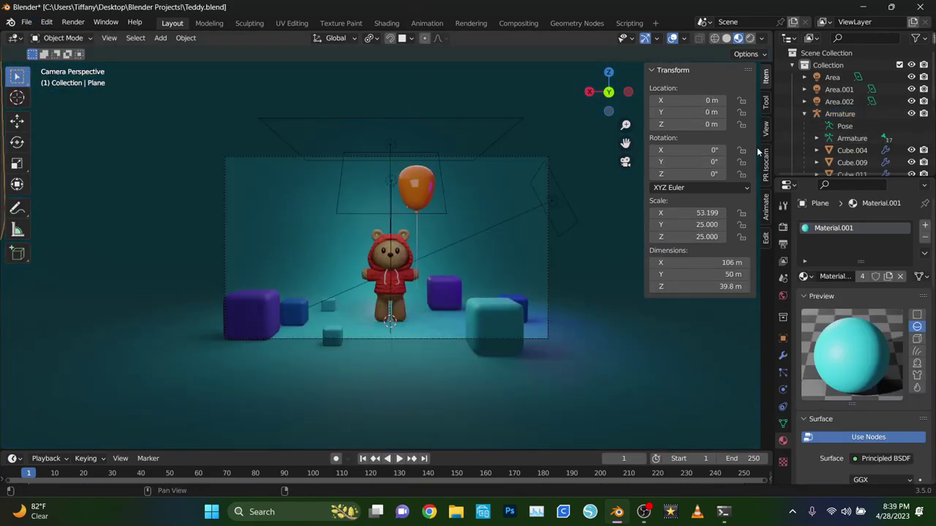
left_click(548, 275)
Step: Add two true isometric cameras from the isometric camera tools
left_click(766, 164)
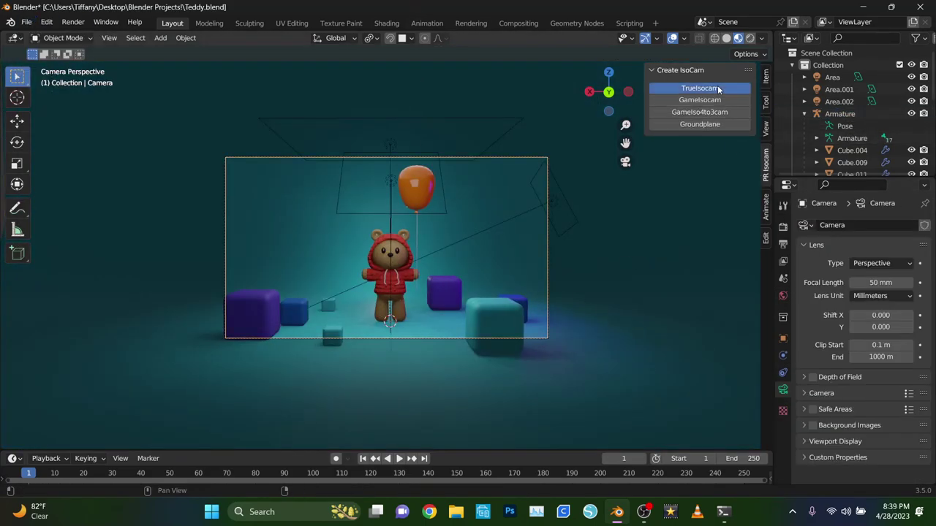
left_click(699, 88)
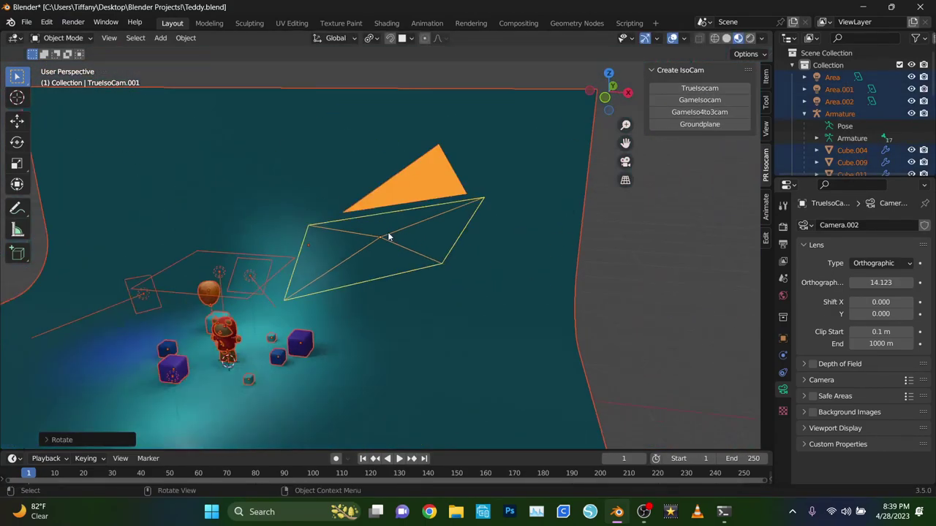
left_click(700, 111)
Step: Frame a view near the bear's feet, look through the new camera, and save the project
middle_click_drag(638, 120, 572, 312)
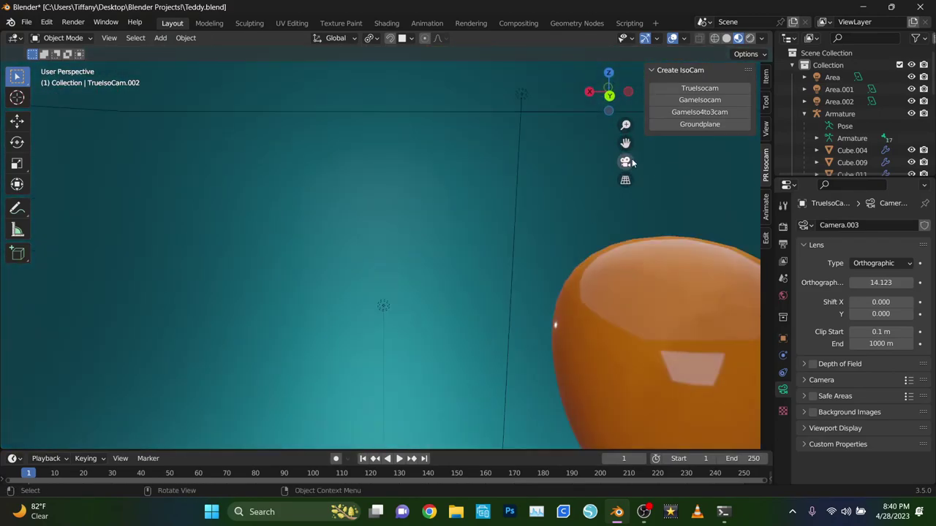
middle_click_drag(572, 312, 624, 226)
scroll(643, 190, "down", 5)
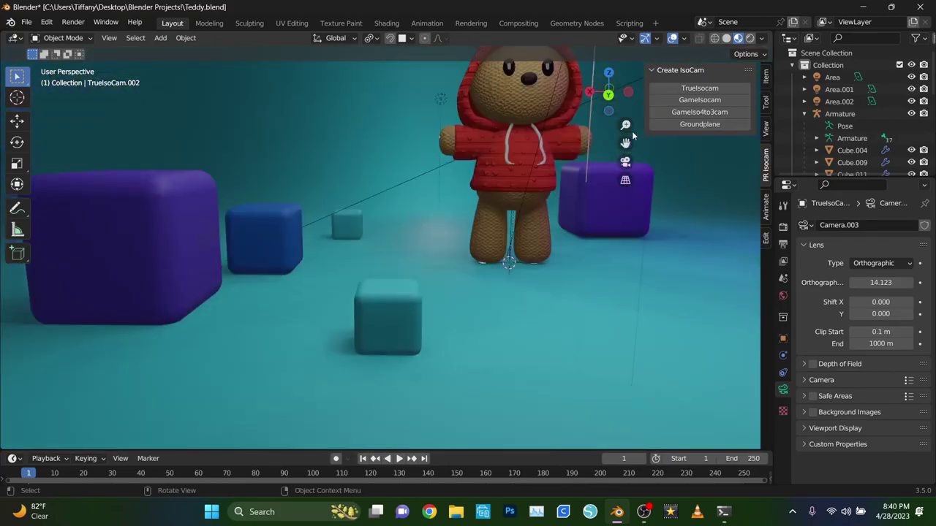
left_click(625, 162)
left_click(26, 22)
left_click(44, 100)
Step: Switch the camera to a perspective lens and move it closer along Y
key("ctrl+z")
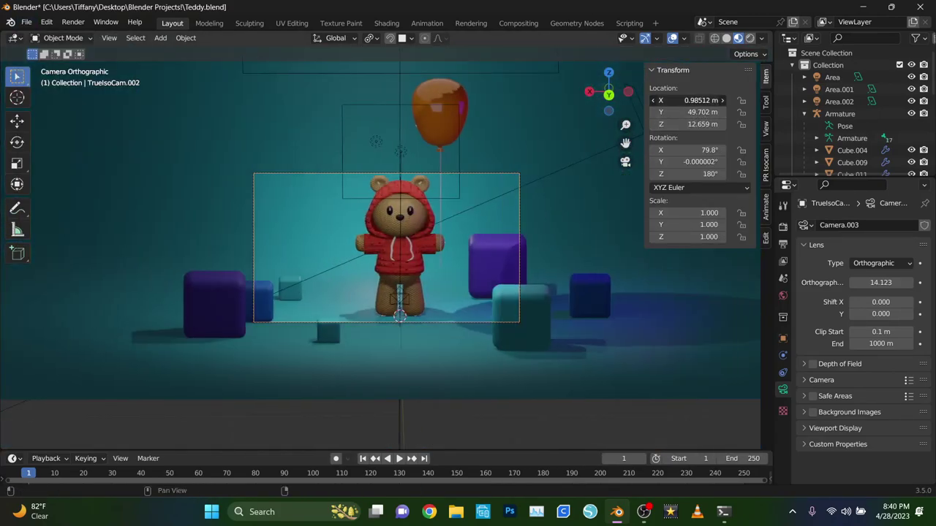
key("ctrl+z")
scroll(522, 258, "up", 2)
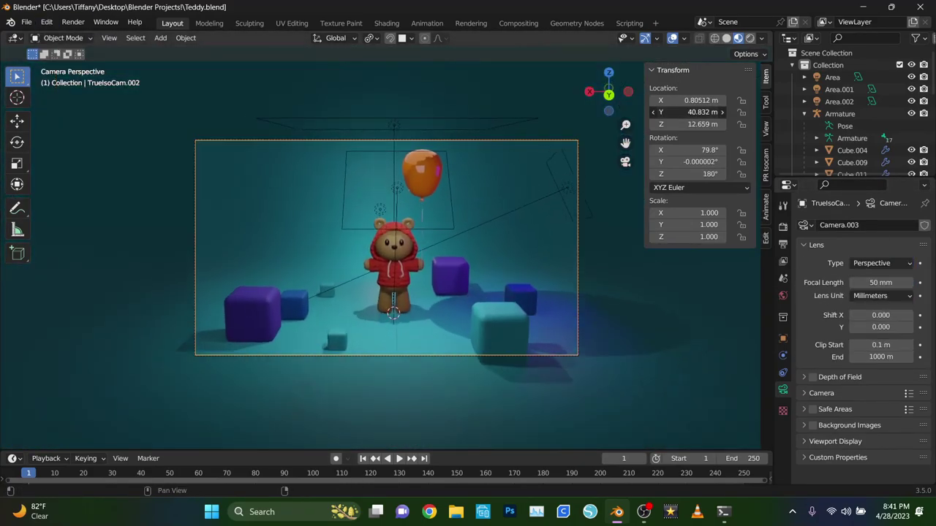
left_click_drag(687, 112, 669, 112)
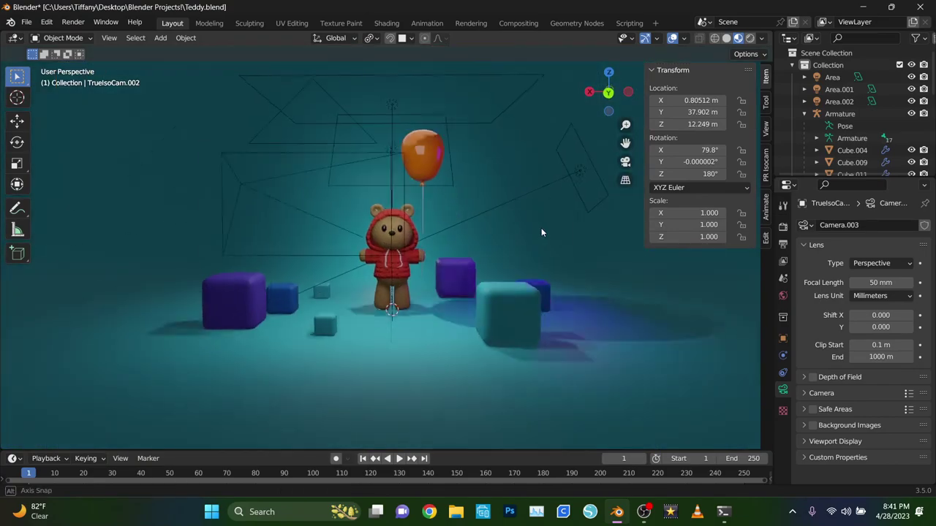
scroll(539, 224, "up", 5)
scroll(538, 215, "down", 5)
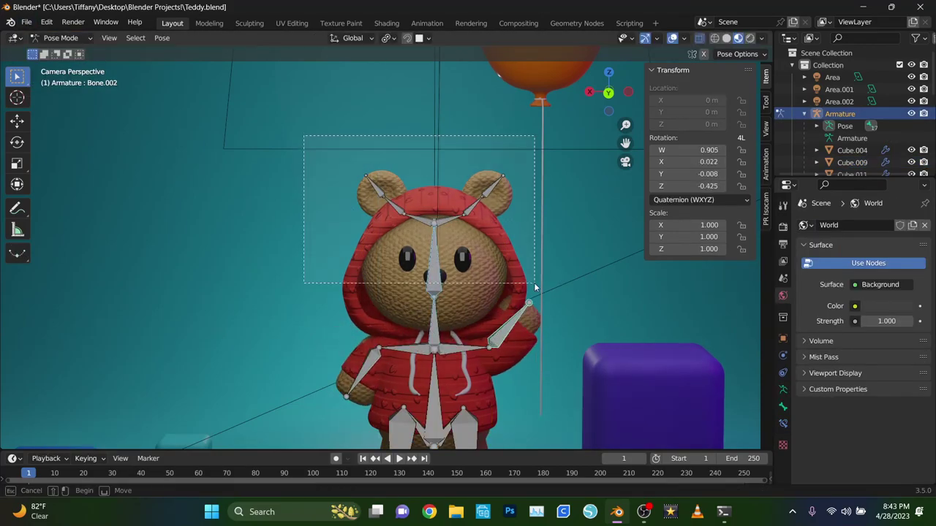
Step: Try tilting the bear's head bones, then undo the tilt
left_click_drag(605, 315, 605, 315)
key("r")
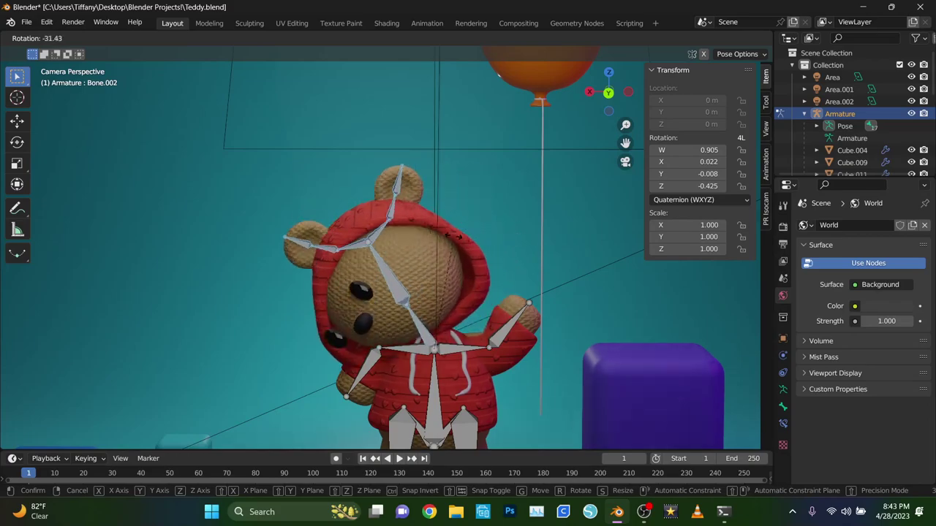
left_click(467, 269)
key("ctrl+z")
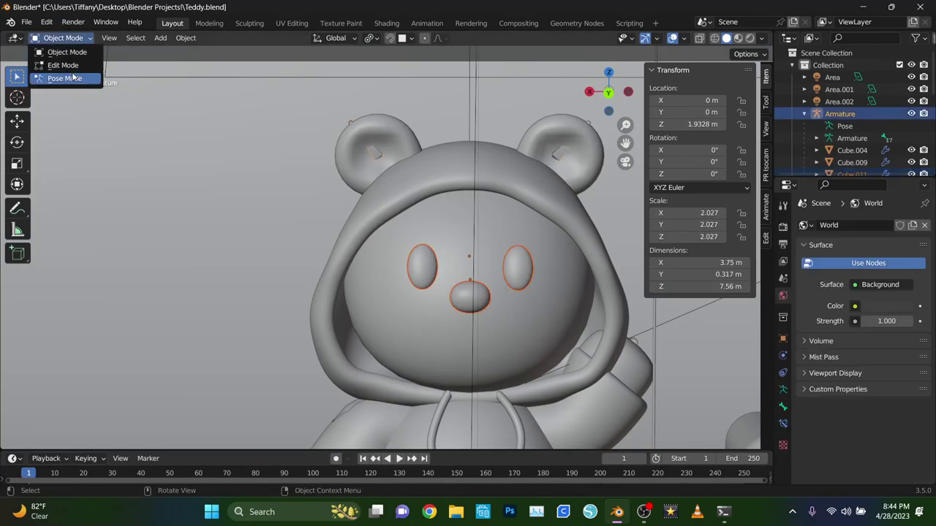
Step: In Pose Mode, rotate a bone around X and tilt head bone Bone.004 around Z
left_click(64, 65)
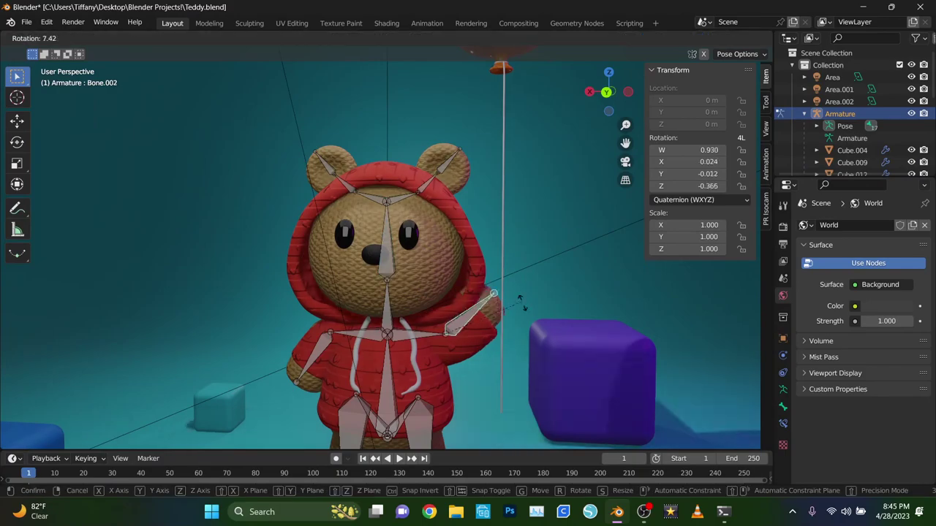
key("r")
key("x")
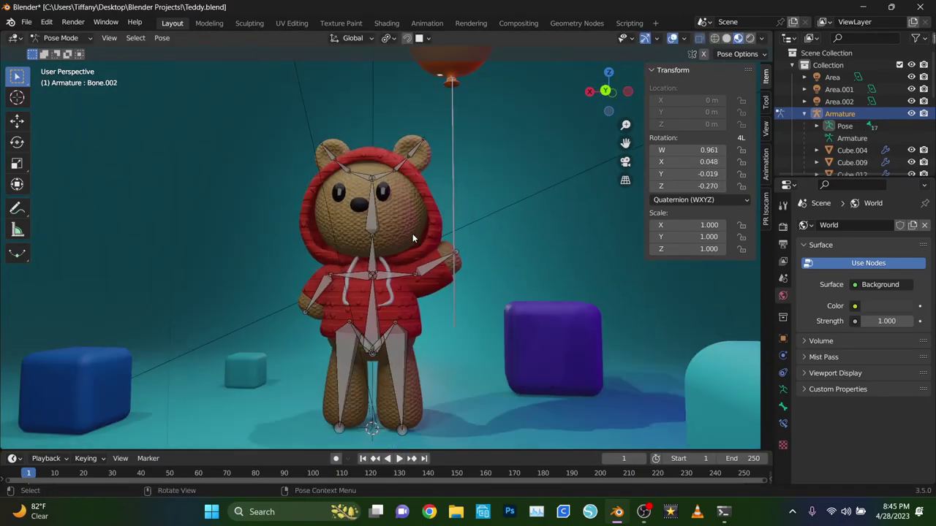
left_click(369, 208)
key("r")
key("z")
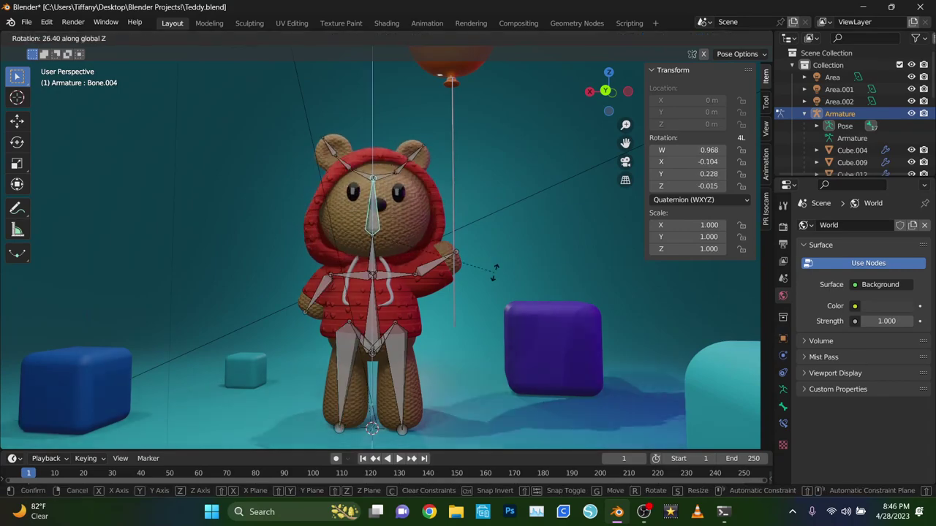
left_click(495, 271)
Step: Check the new head rotation from the right side and through the scene camera
key("KP_3")
left_click(387, 265)
mouse_move(387, 264)
middle_mouse_down()
mouse_move(512, 314)
mouse_move(628, 305)
mouse_move(537, 322)
middle_mouse_up()
scroll(559, 317, "up", 3)
left_click(624, 161)
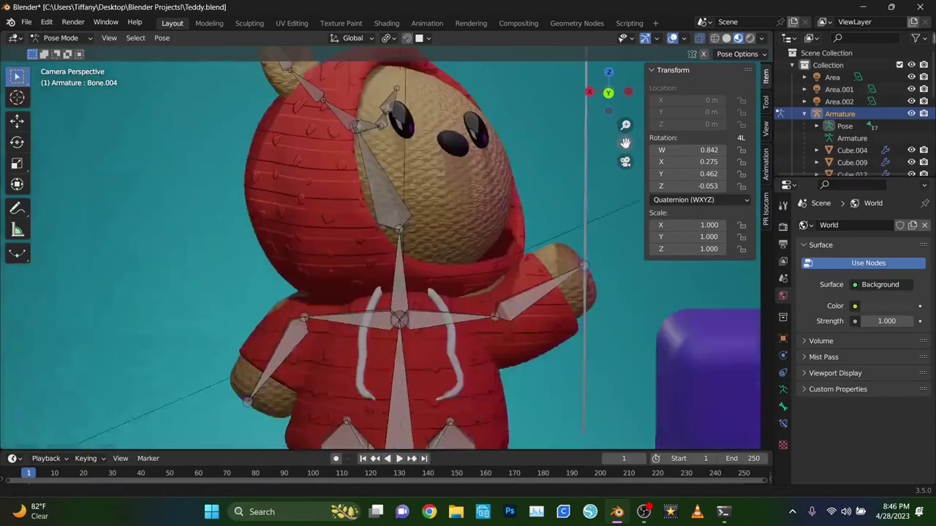
Step: Select the teddy body, return to Object Mode, and apply a final rotation
left_click(373, 219)
left_click(63, 37)
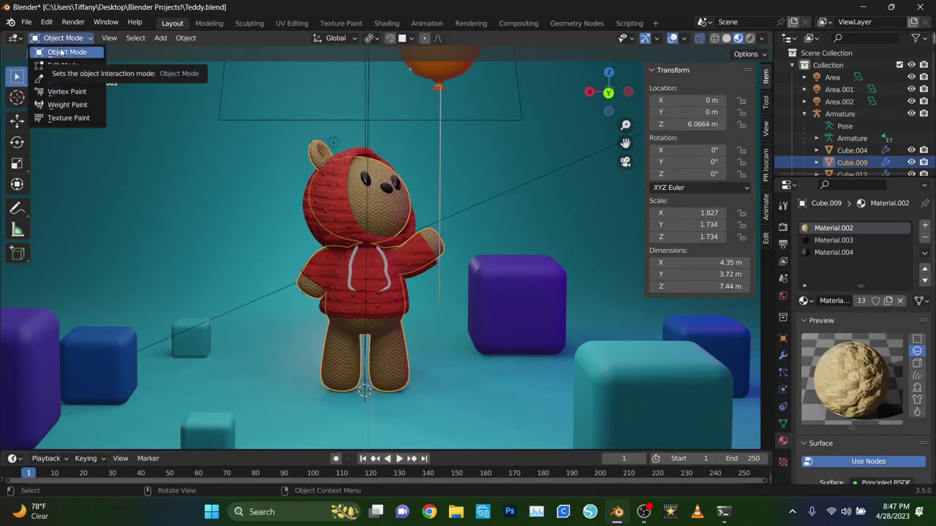
left_click(61, 52)
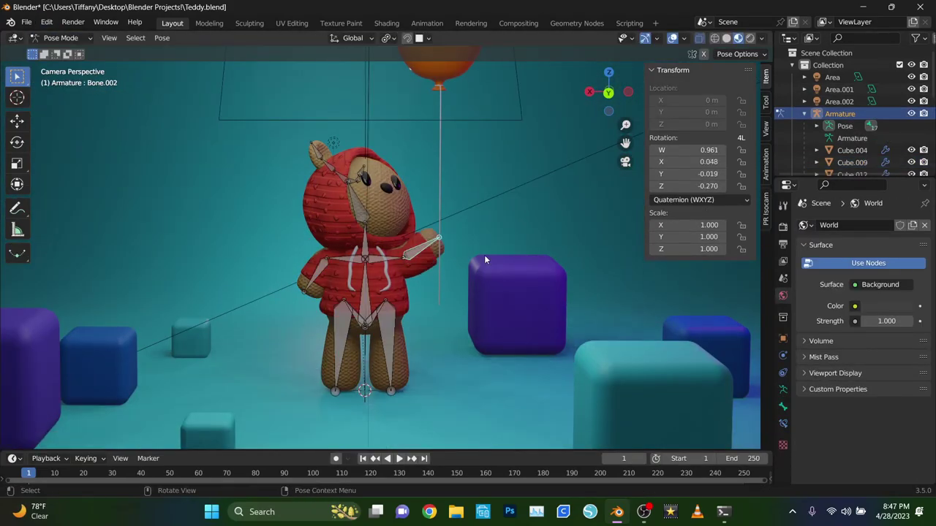
middle_click_drag(484, 259, 546, 254)
key("r")
left_click(486, 385)
middle_click_drag(487, 386, 567, 358)
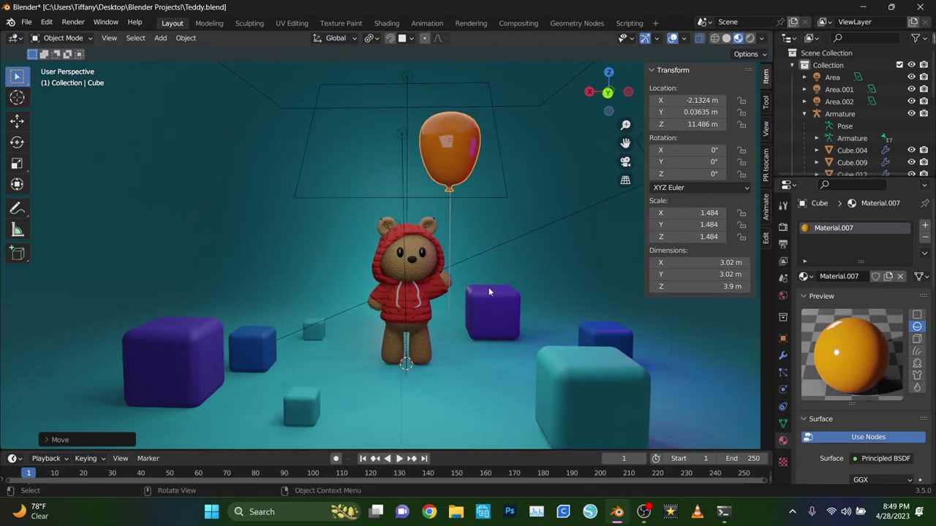
Step: Fit the camera view and turn on Screen Space Reflections in the render settings
key("KP_0")
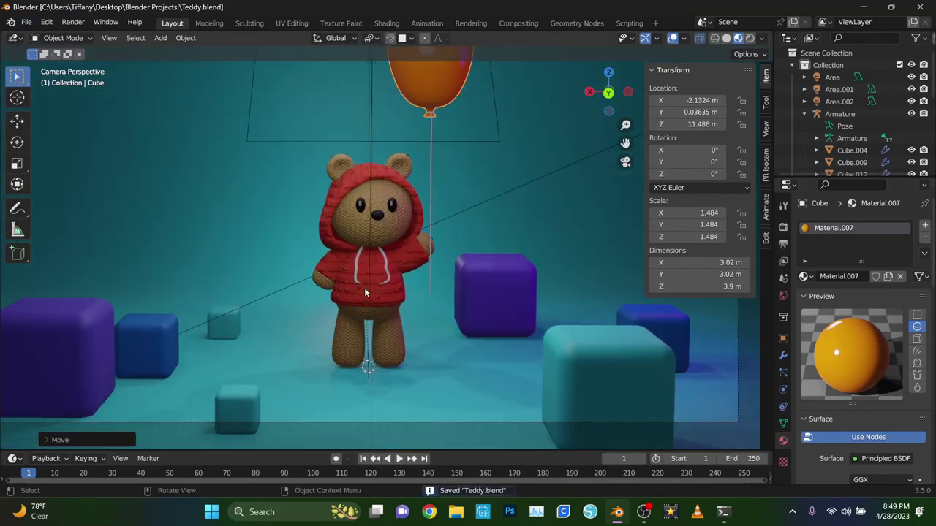
key("Home")
left_click(782, 226)
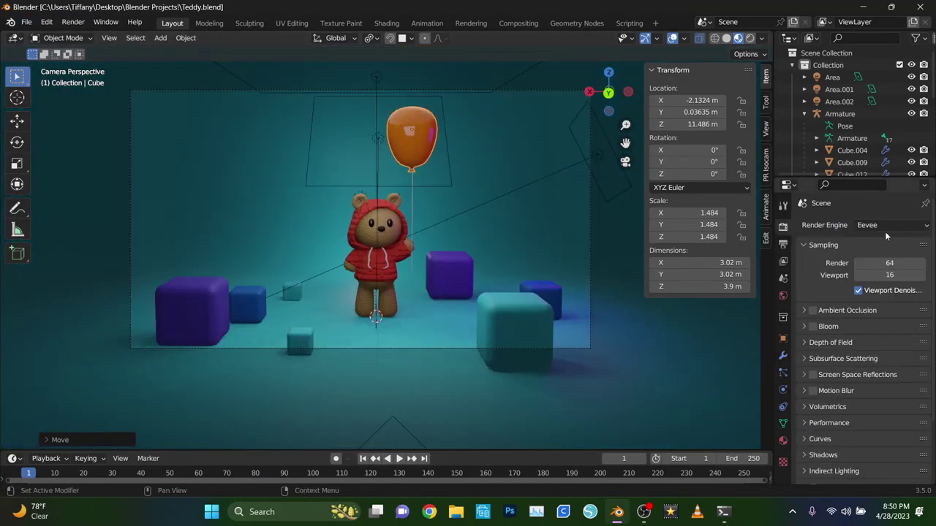
scroll(814, 328, "down", 2)
left_click(812, 335)
scroll(771, 422, "up", 3)
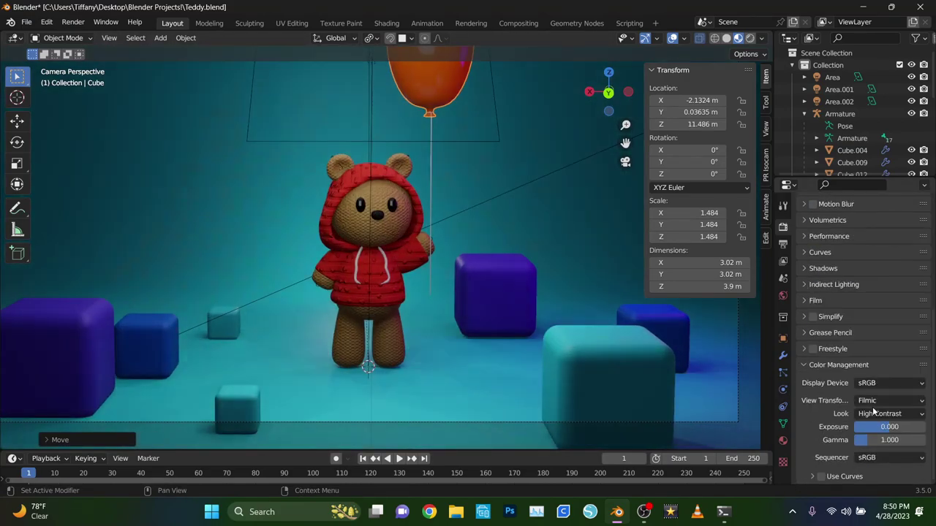
scroll(875, 413, "down", 1, "ctrl")
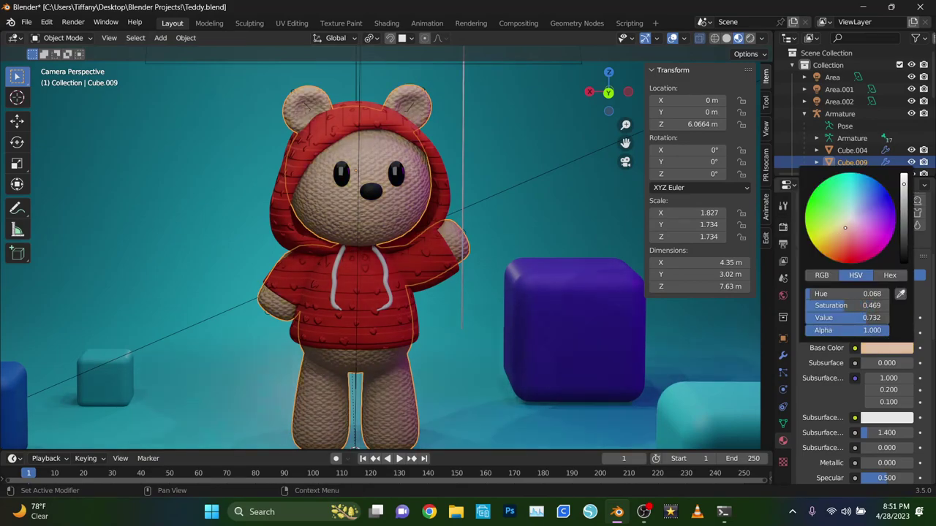
Step: Try a darker green base colour on the hoodie, viewed through the scene camera
left_click(420, 298)
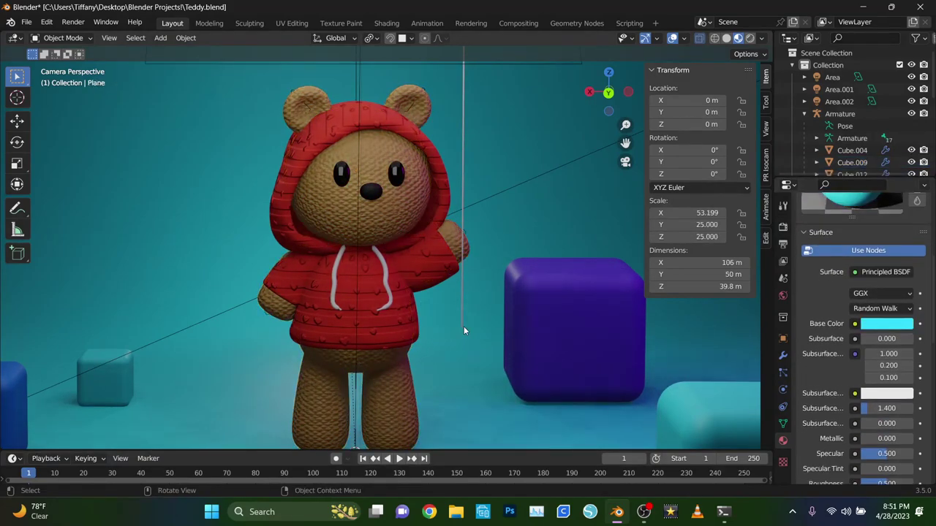
key("KP_0")
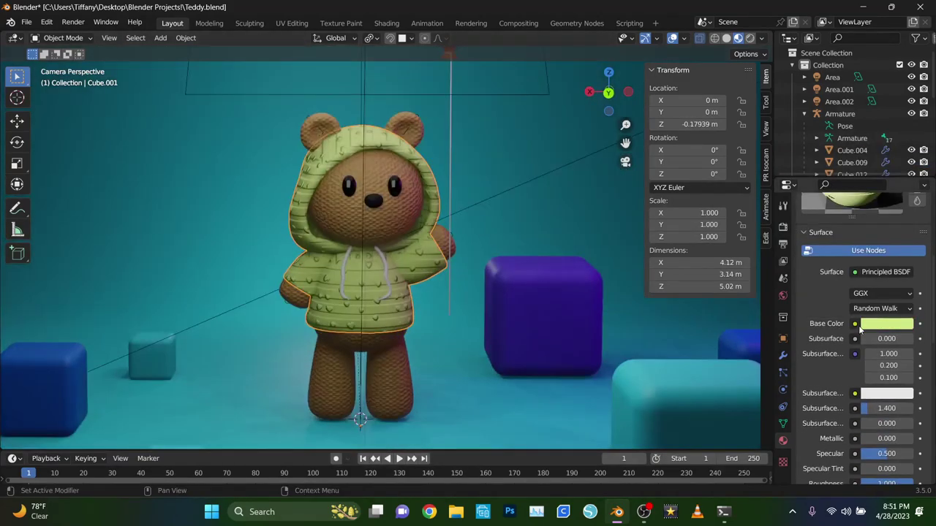
left_click(886, 324)
mouse_move(832, 196)
left_mouse_down()
mouse_move(825, 201)
mouse_move(833, 200)
left_mouse_up()
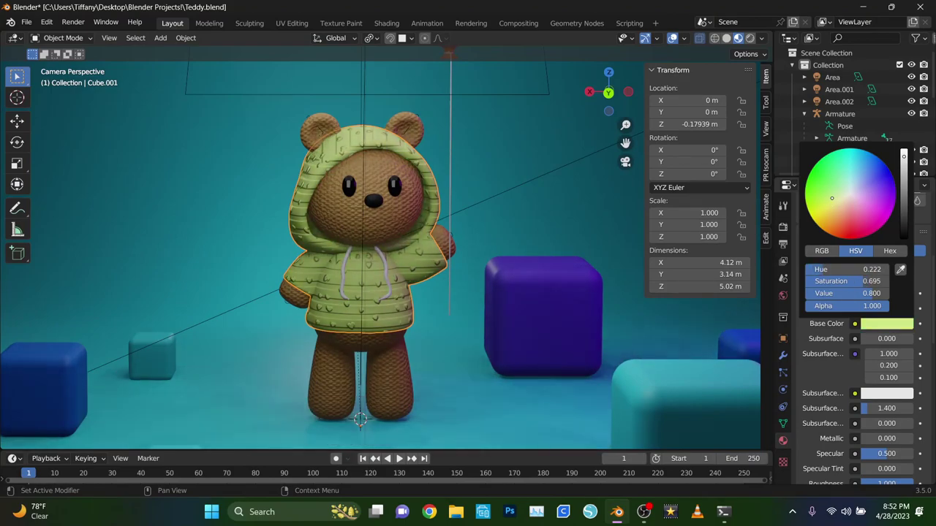
left_click_drag(903, 157, 904, 190)
left_click(589, 386)
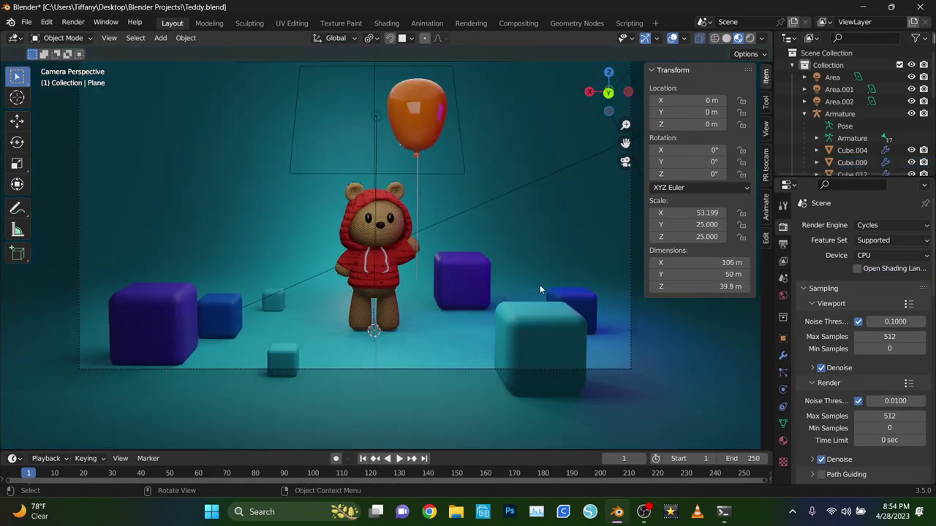
Step: Render the current frame and close the finished render
left_click(73, 22)
left_click(95, 35)
left_click(920, 9)
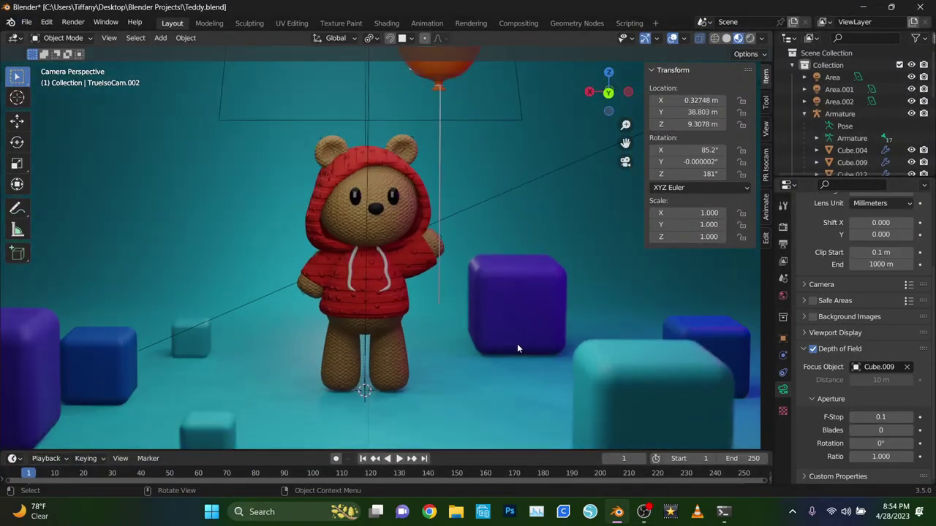
Step: Focus depth of field on the teddy (Cube.009) at F-stop 4.3, focal length 80 mm
left_click(905, 368)
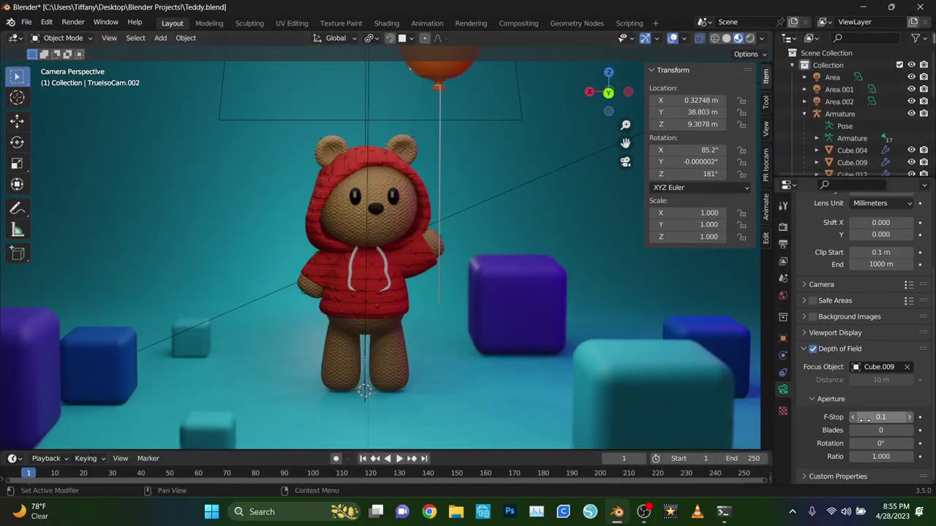
left_click(392, 199)
scroll(840, 292, "up", 3)
left_click_drag(880, 282, 810, 303)
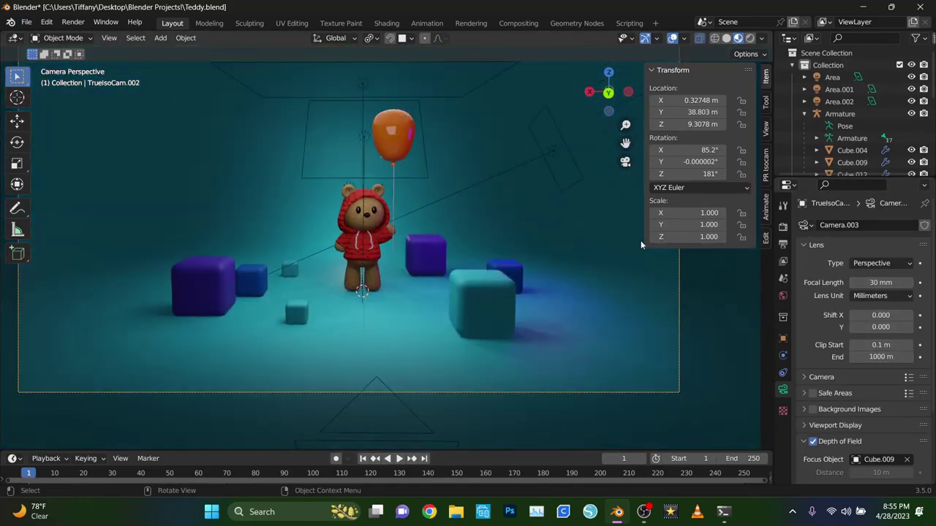
left_click_drag(880, 282, 906, 282)
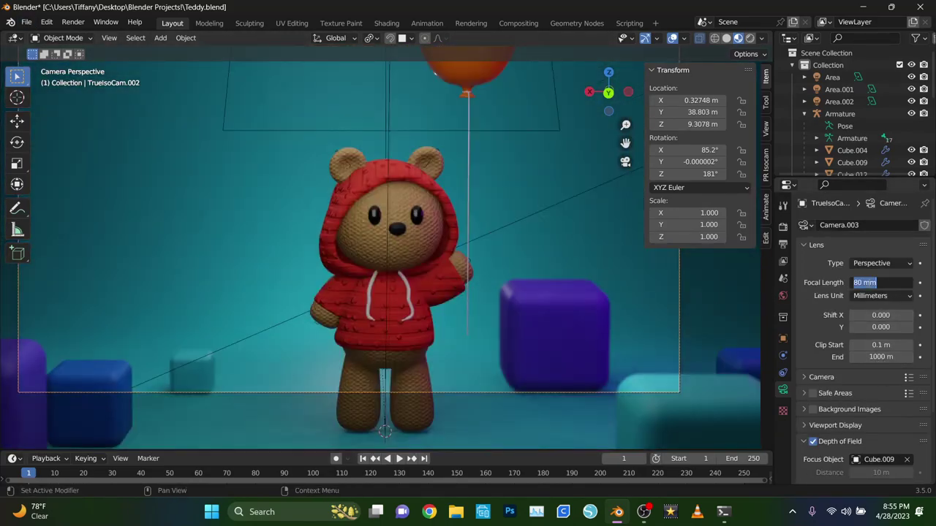